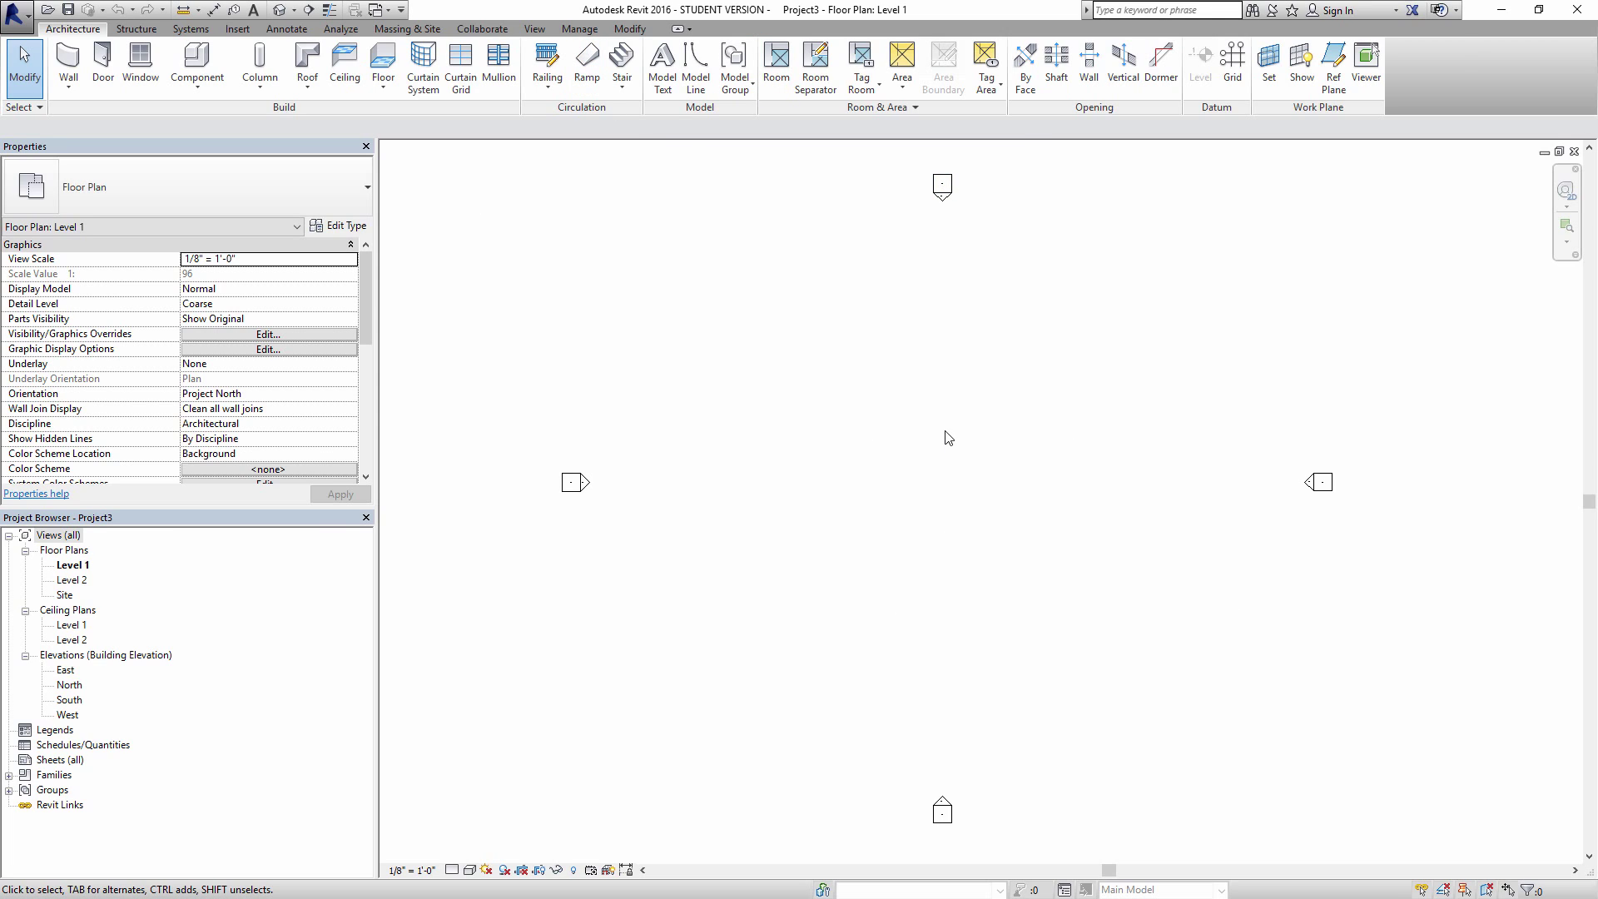
# Step: Draw a rectangle of Generic - 8" walls about 85' by 45'-6" between the elevation markers and view it in 3D
pyautogui.press('w')
pyautogui.press('a')
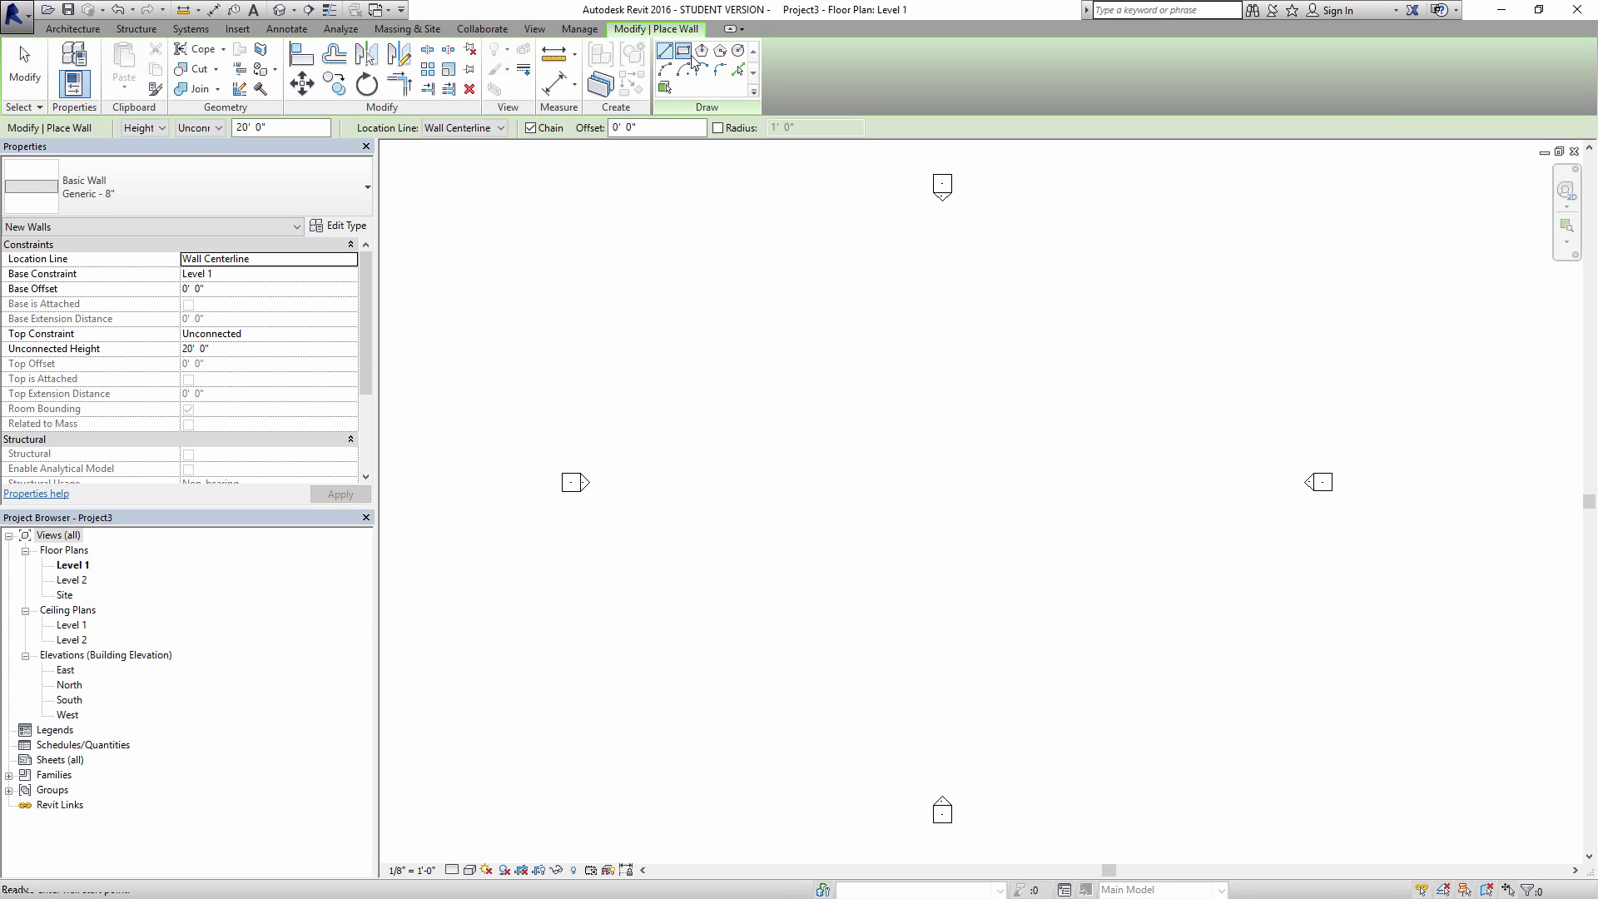
pyautogui.click(690, 55)
pyautogui.click(756, 386)
pyautogui.click(1138, 590)
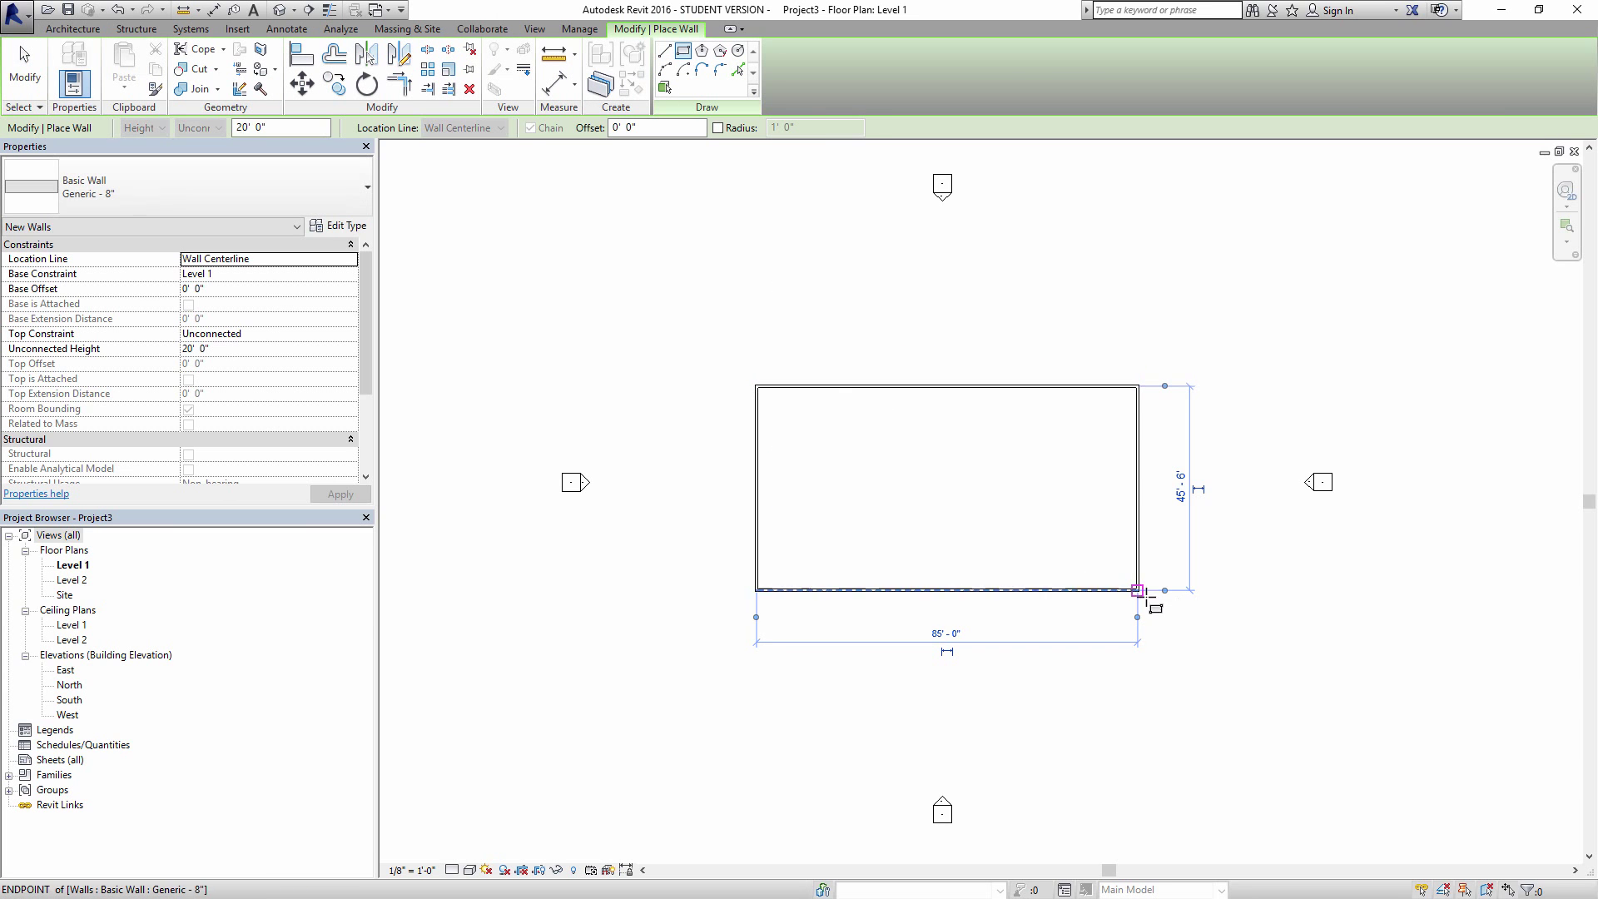
pyautogui.press('Escape')
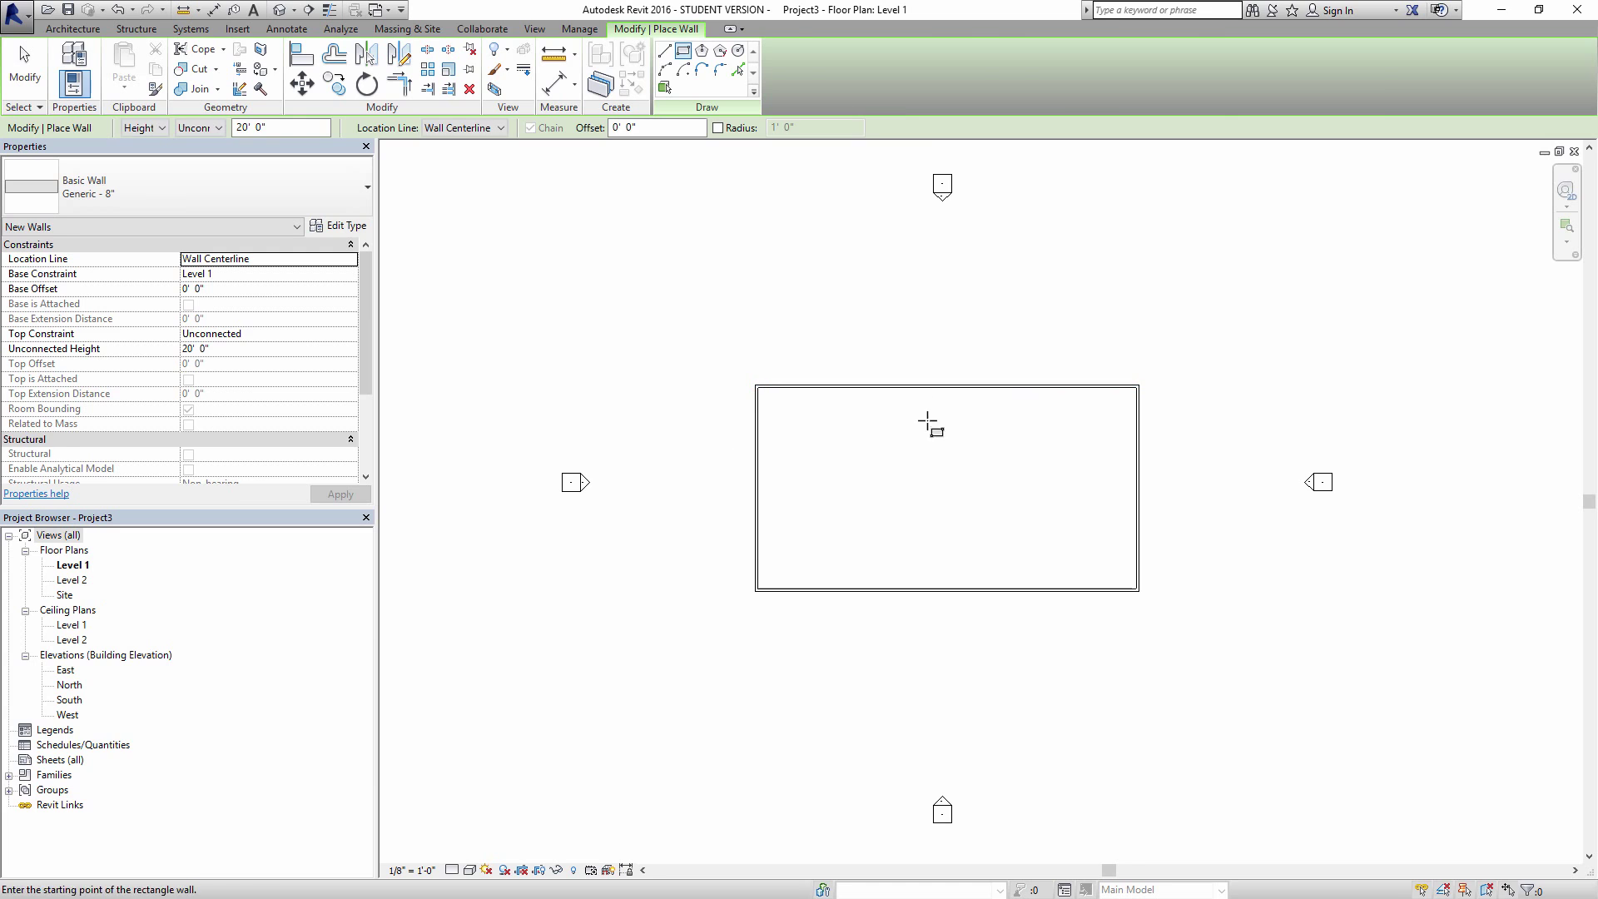
pyautogui.press('Escape')
pyautogui.click(279, 10)
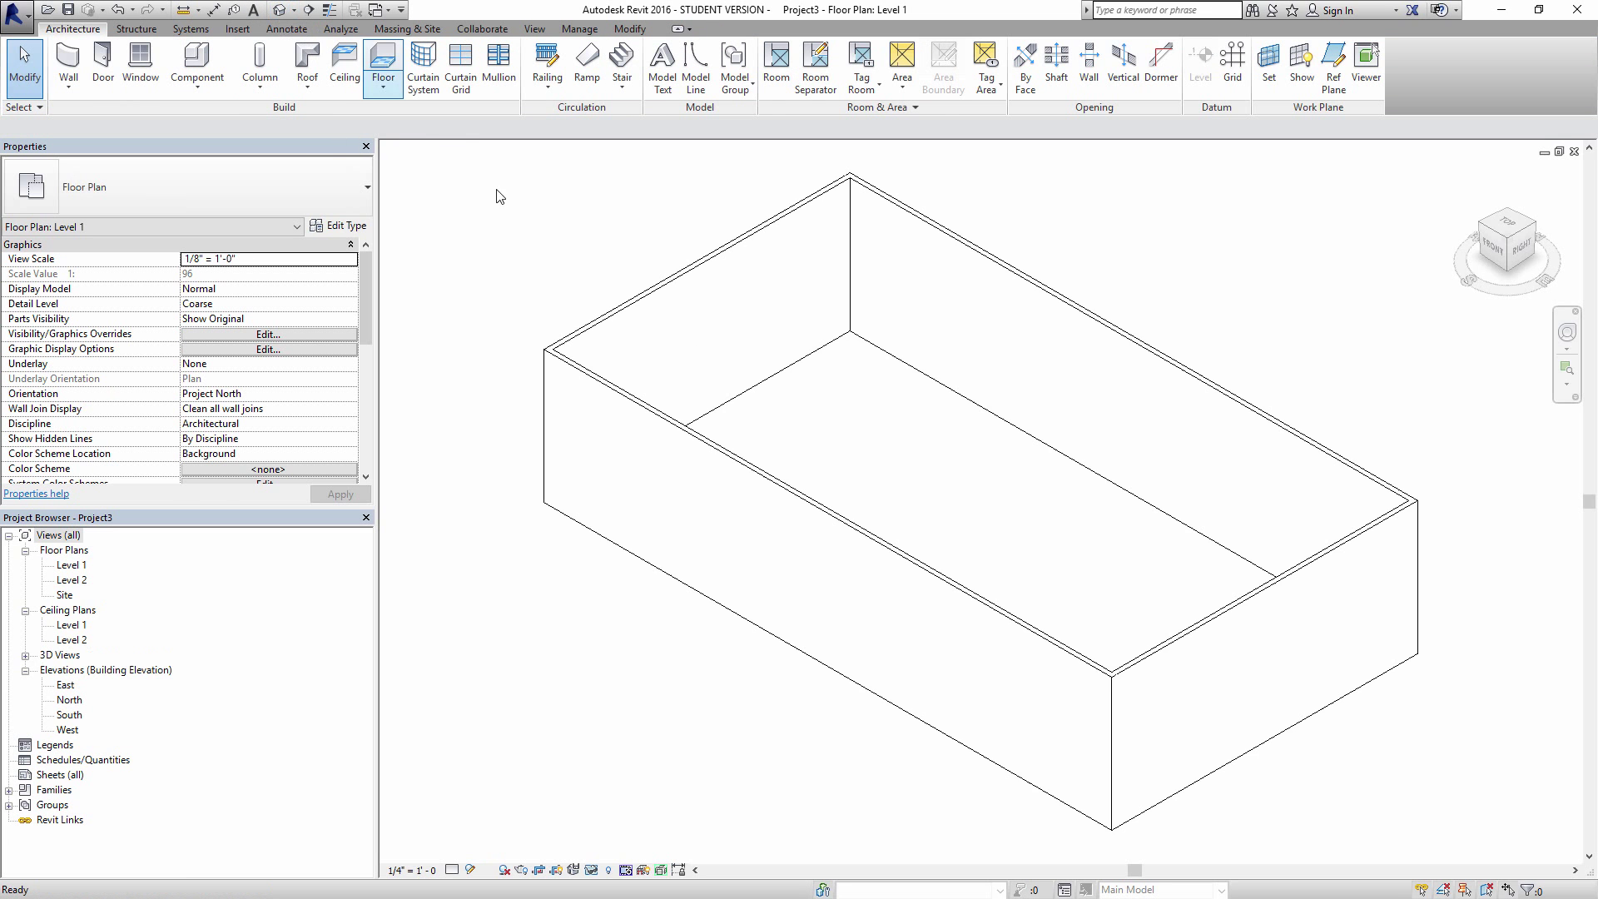
pyautogui.keyDown('shift'); pyautogui.moveTo(1010, 442); pyautogui.dragTo(1073, 461, button='middle'); pyautogui.keyUp('shift')
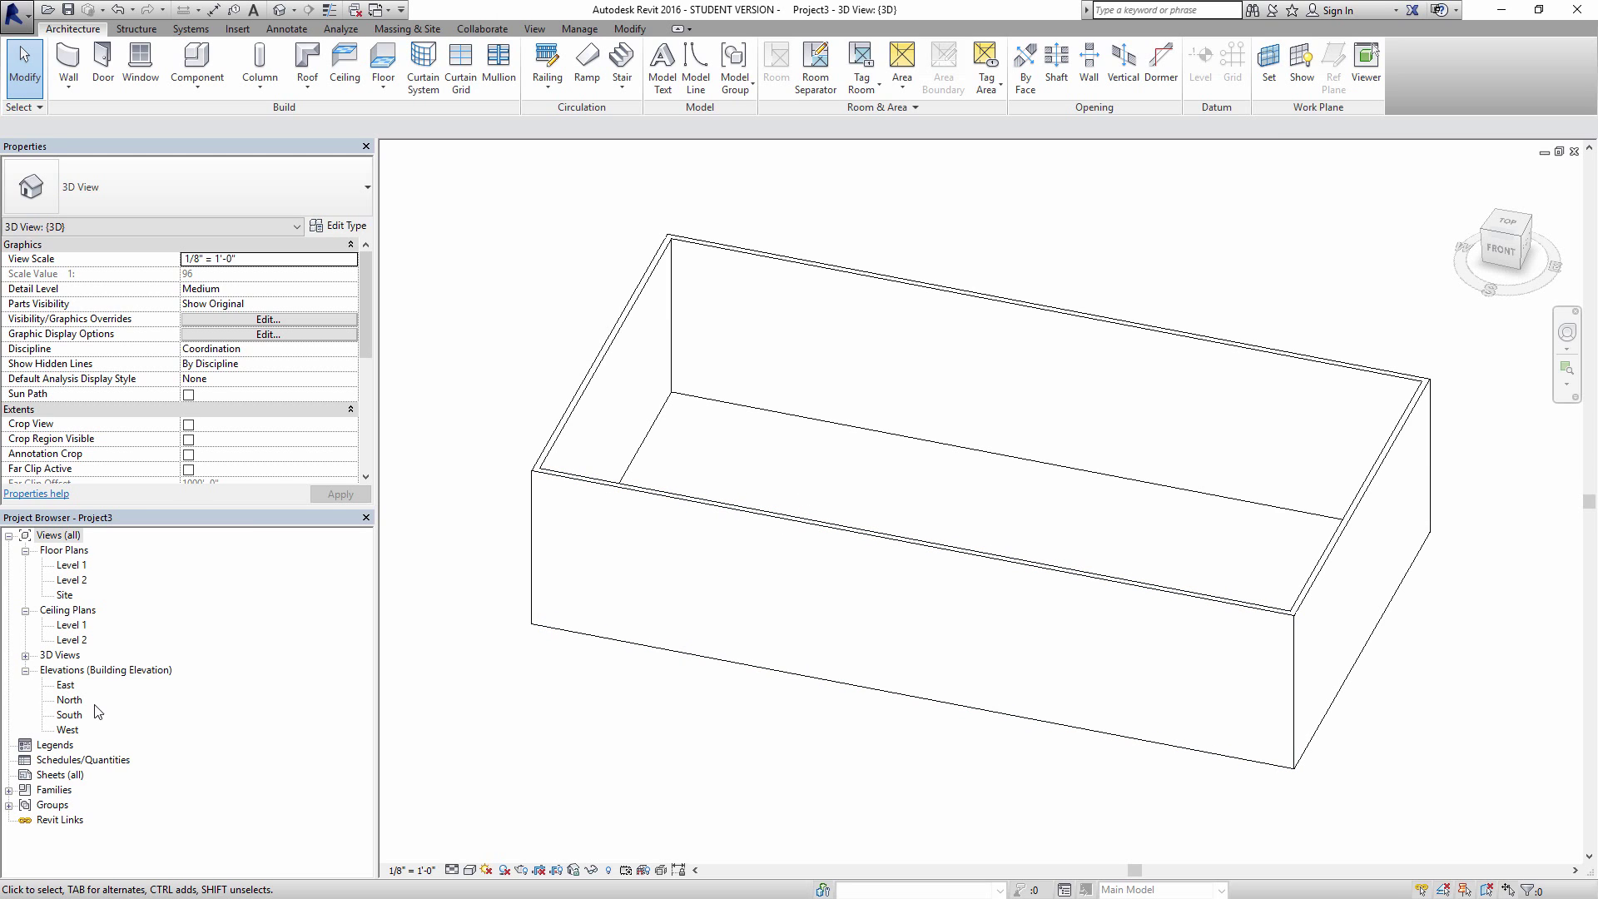
# Step: Create a new sheet using the E1 30 x 42 Horizontal title block
pyautogui.click(62, 775)
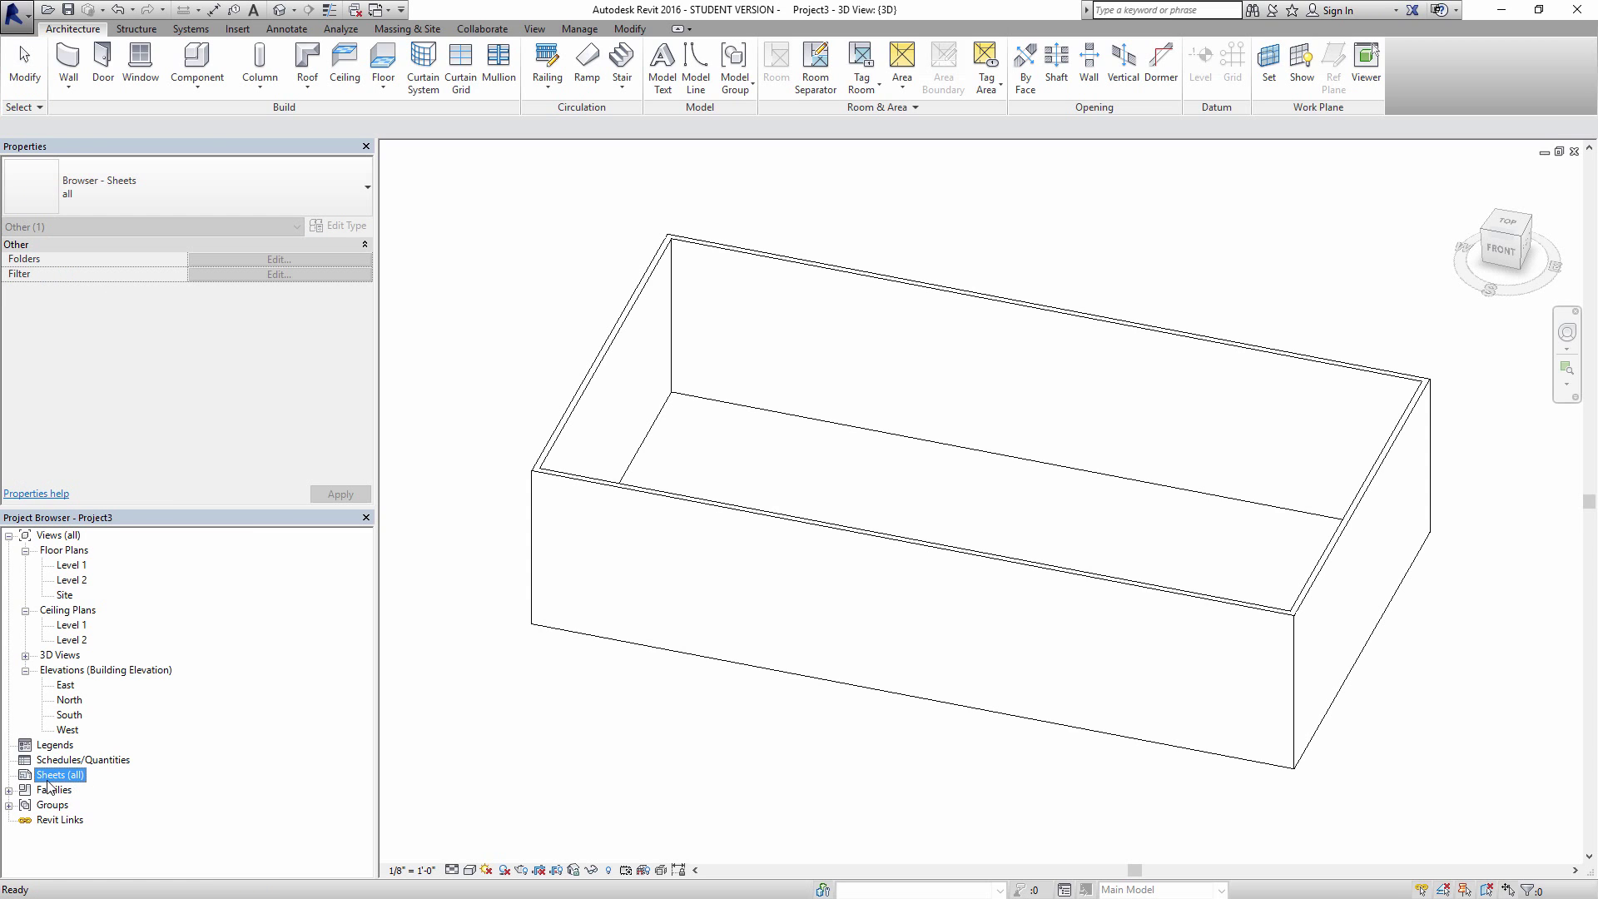
pyautogui.rightClick(59, 777)
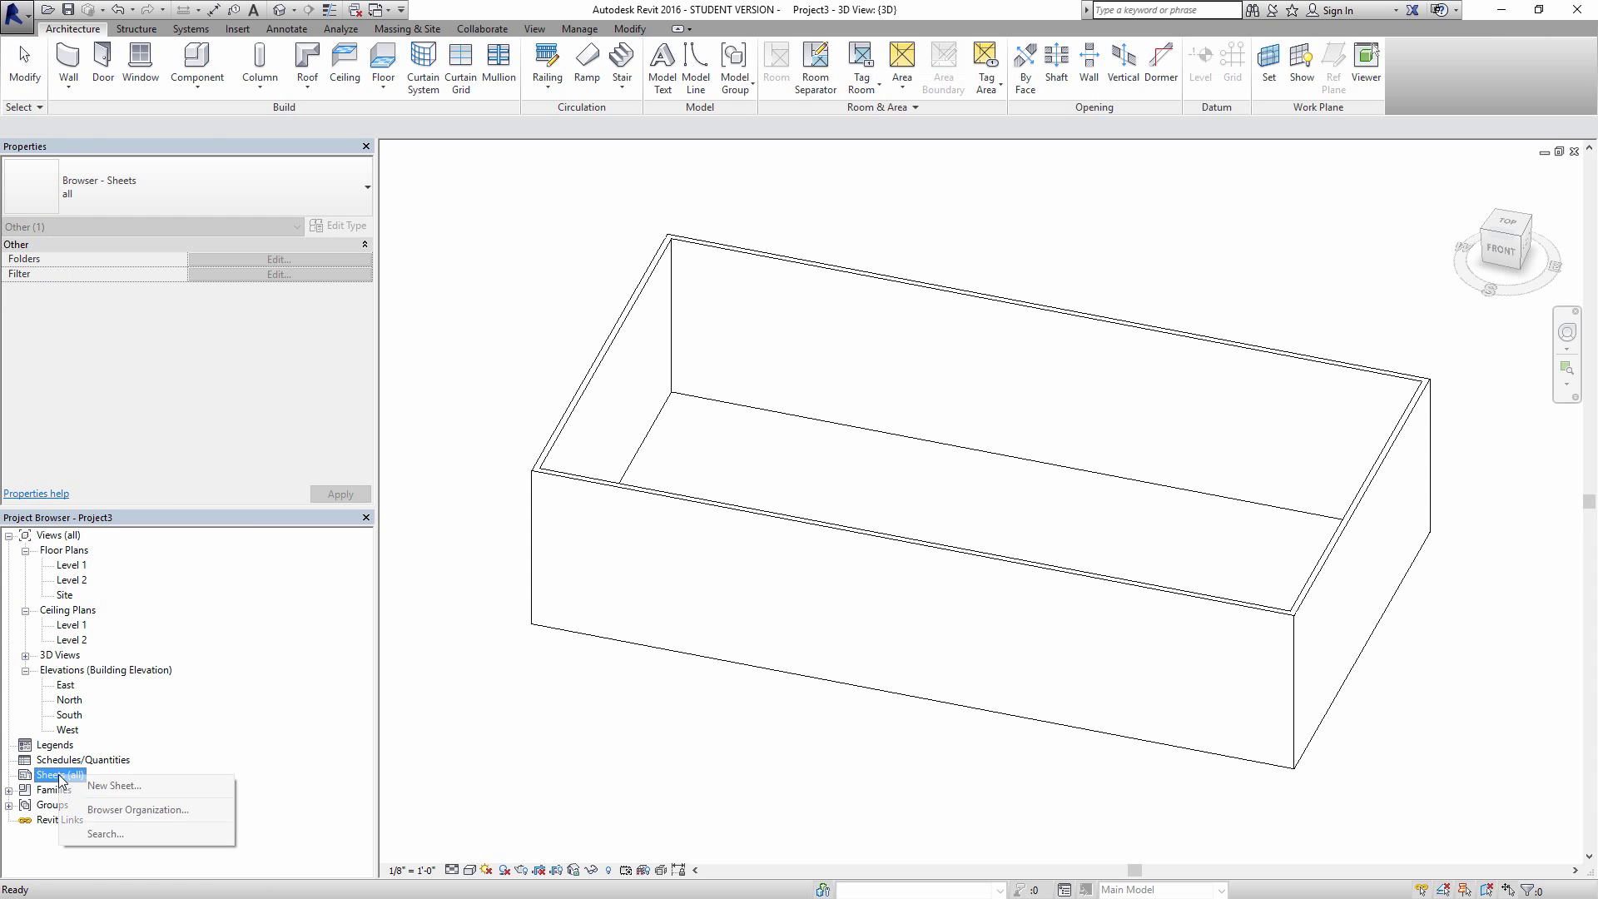
pyautogui.click(113, 786)
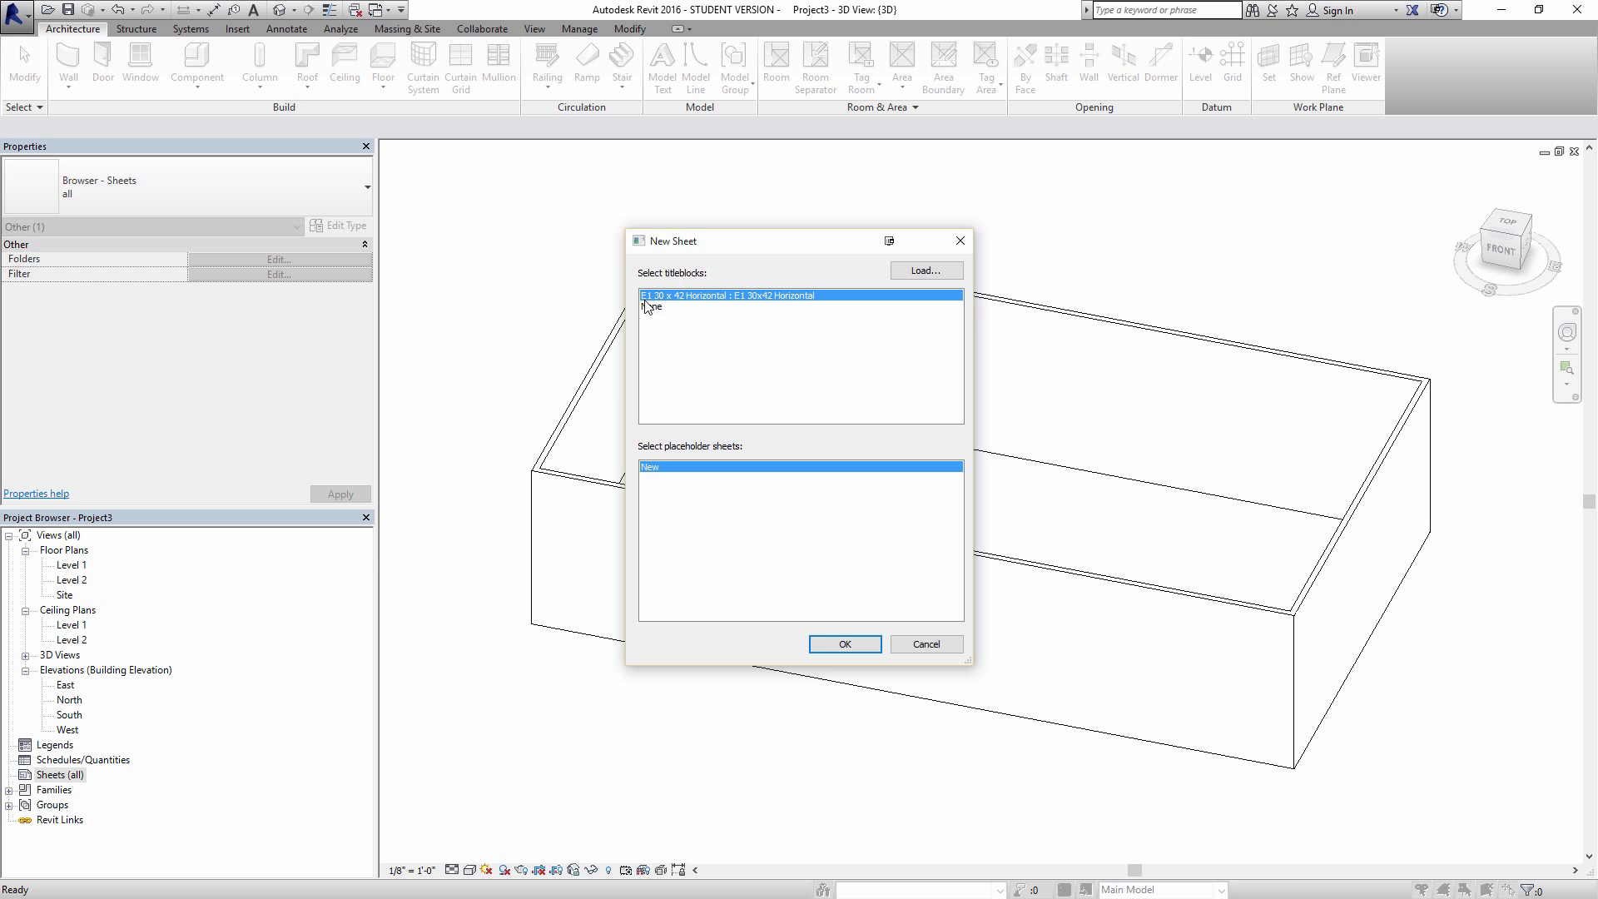
pyautogui.doubleClick(691, 297)
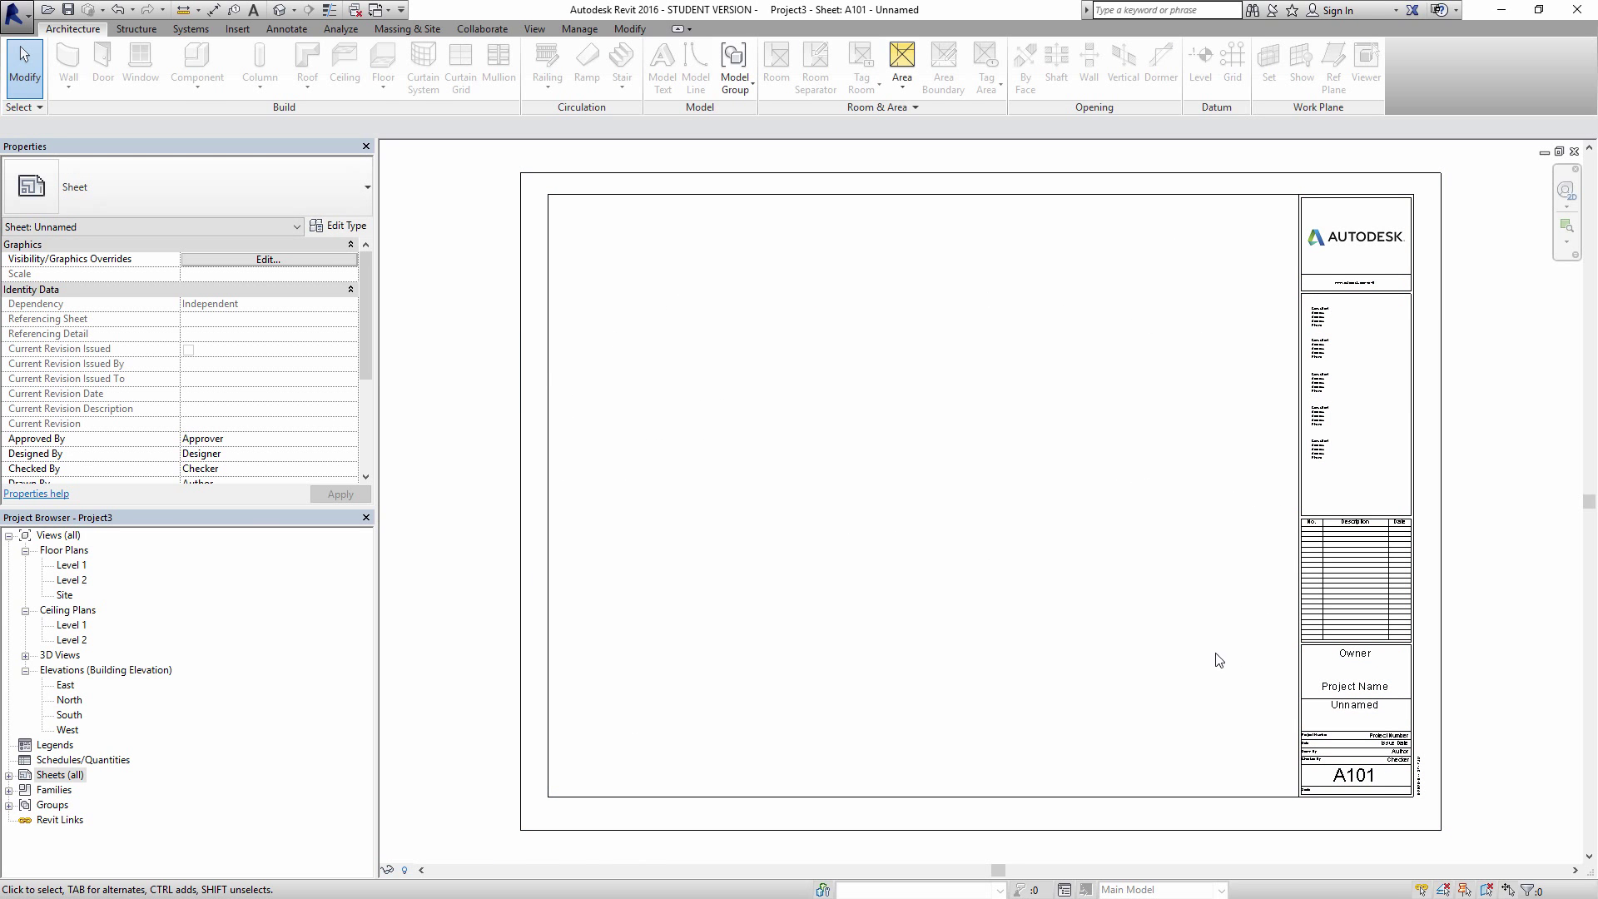
# Step: Open the sheet's title block family for editing
pyautogui.moveTo(1127, 349); pyautogui.dragTo(903, 283, button='middle')
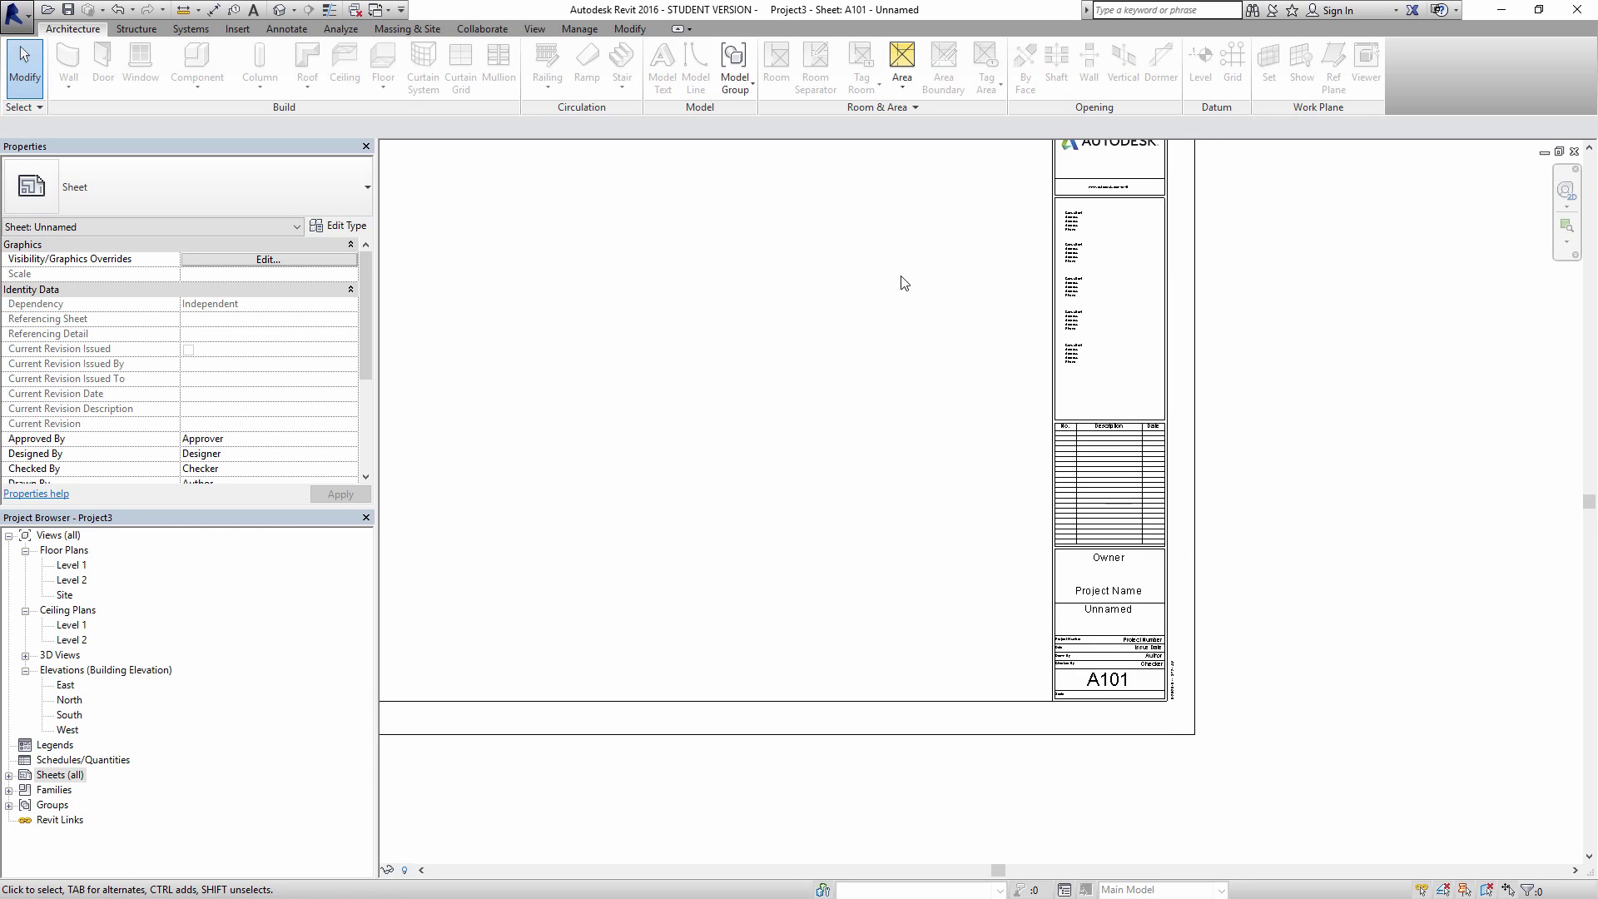
pyautogui.scroll(5, 1041, 453)
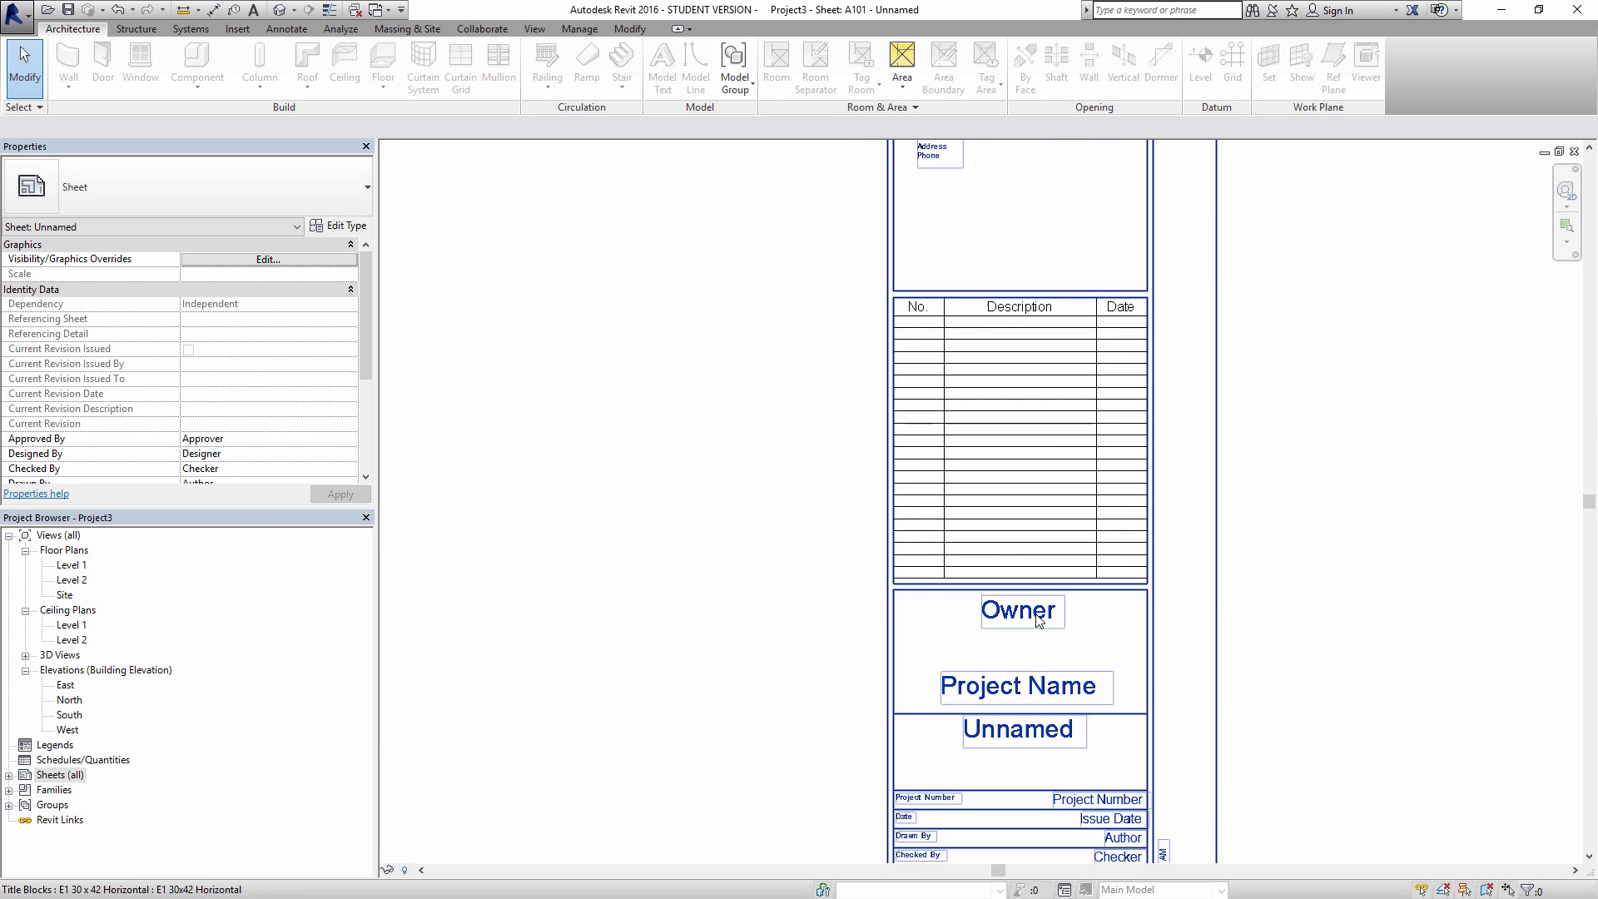
pyautogui.moveTo(1040, 620); pyautogui.dragTo(982, 371, button='middle')
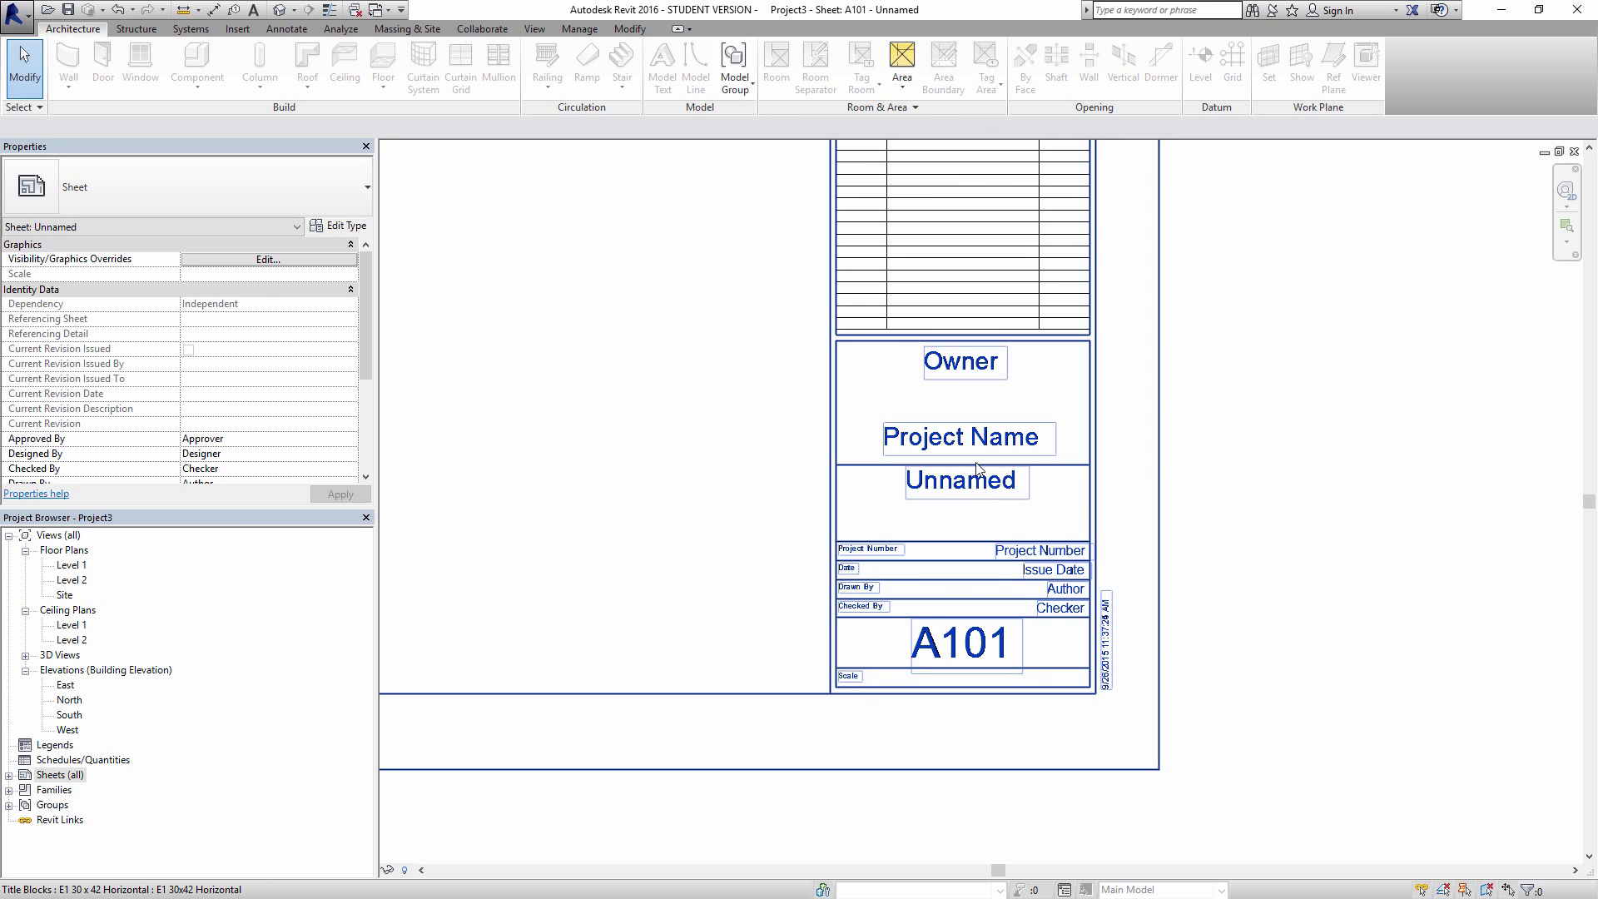
pyautogui.moveTo(1145, 414); pyautogui.dragTo(1050, 588, button='middle')
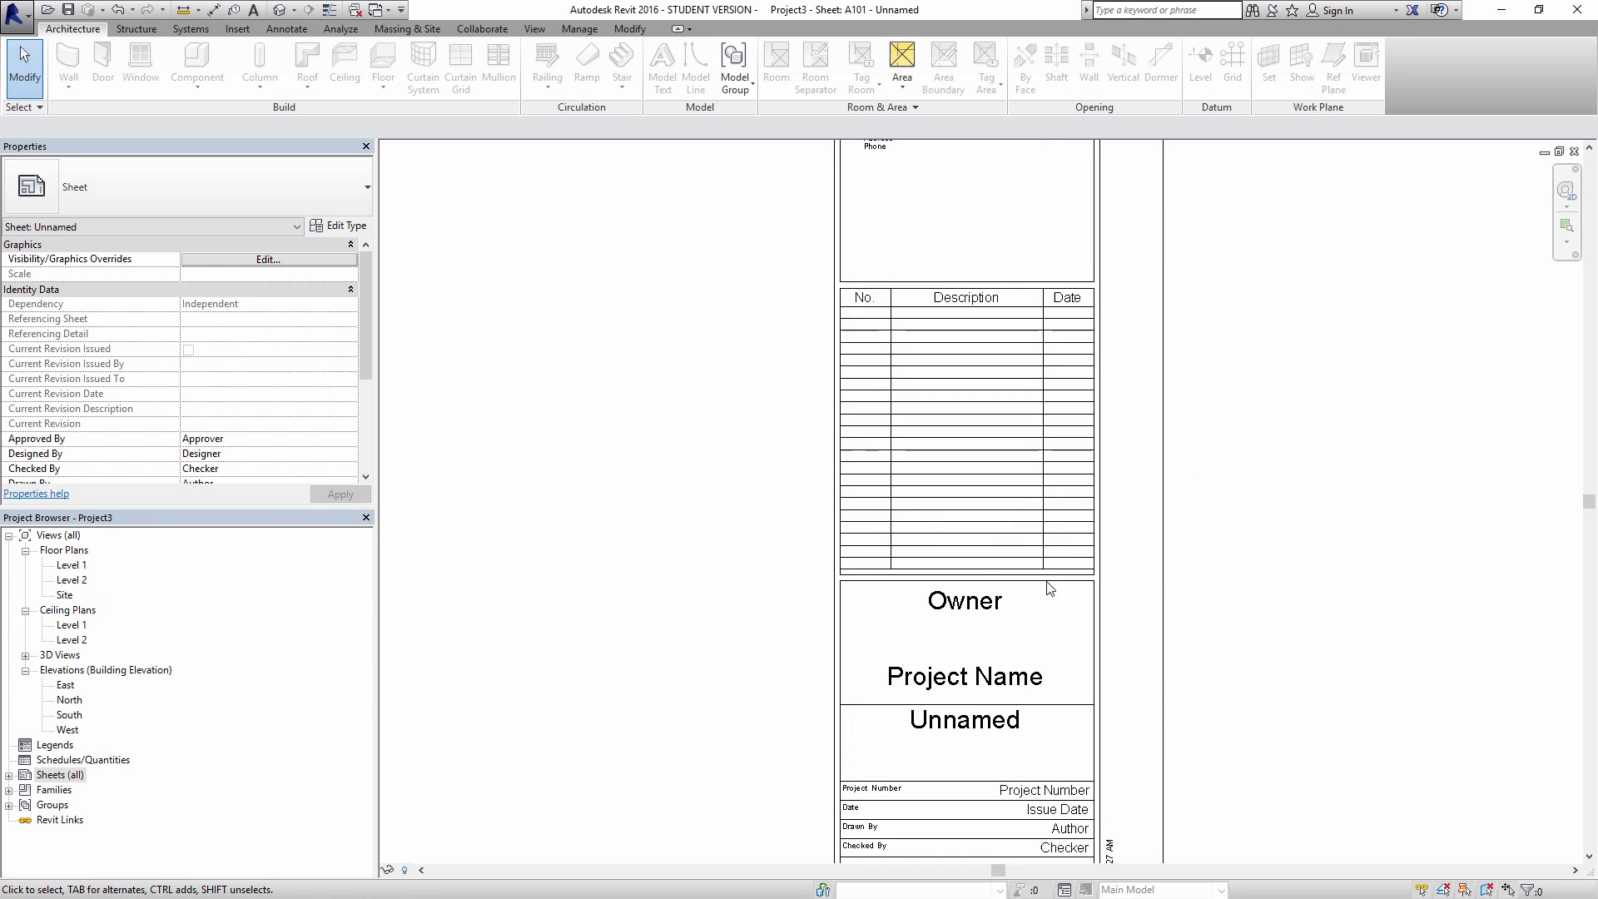
pyautogui.scroll(-1, 1050, 588)
pyautogui.click(1104, 394)
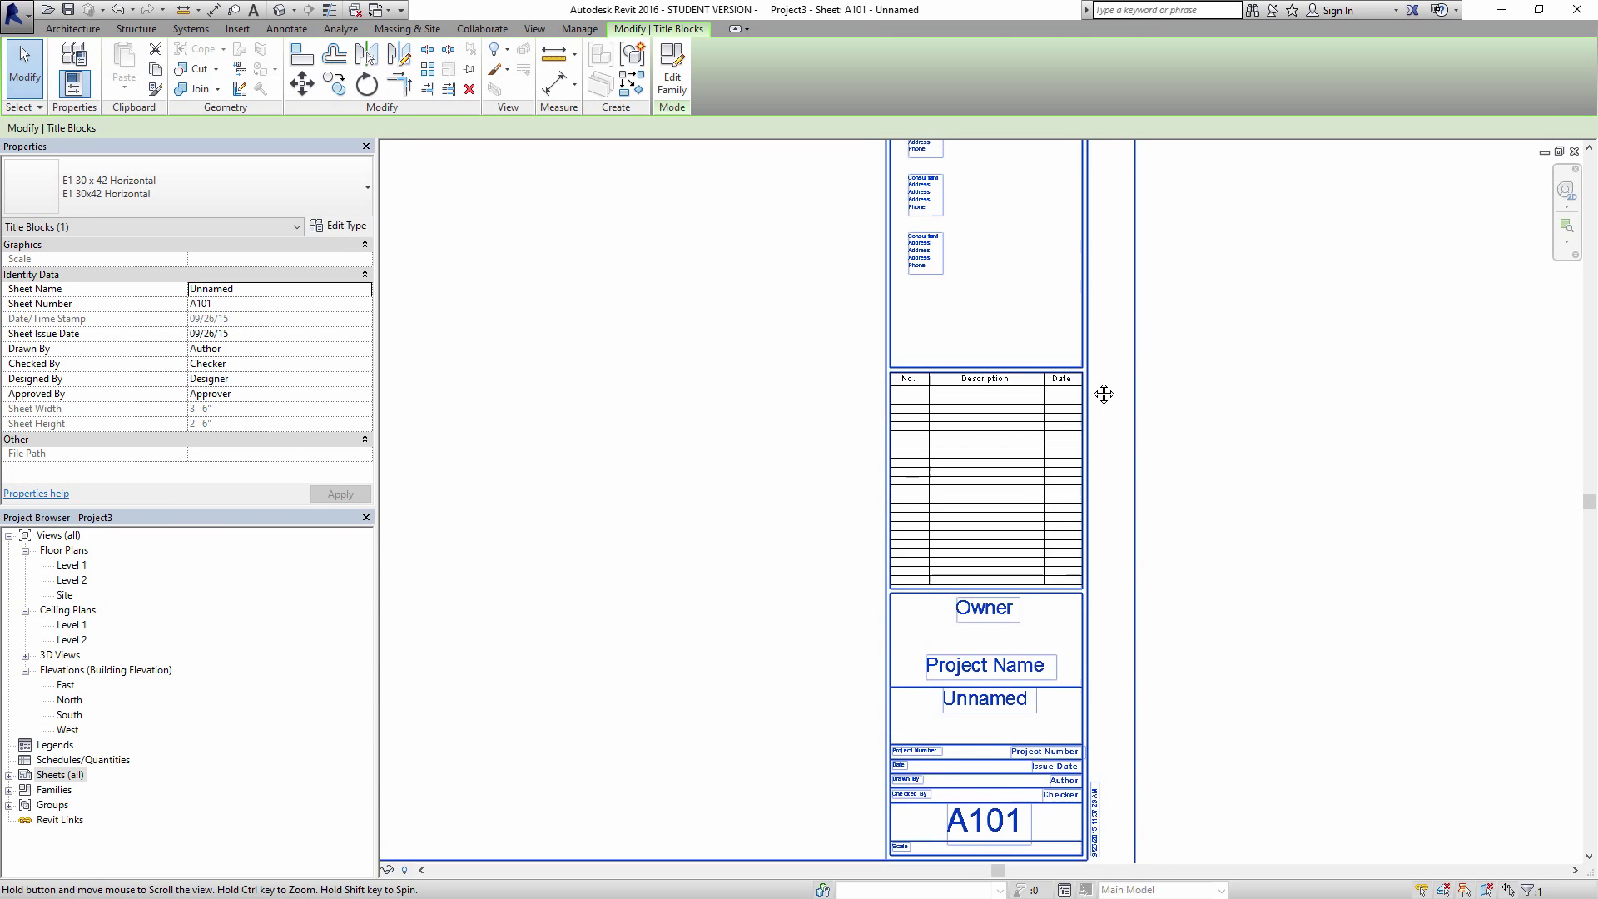
pyautogui.moveTo(1104, 393); pyautogui.dragTo(1104, 524, button='middle')
pyautogui.scroll(-1, 1038, 360)
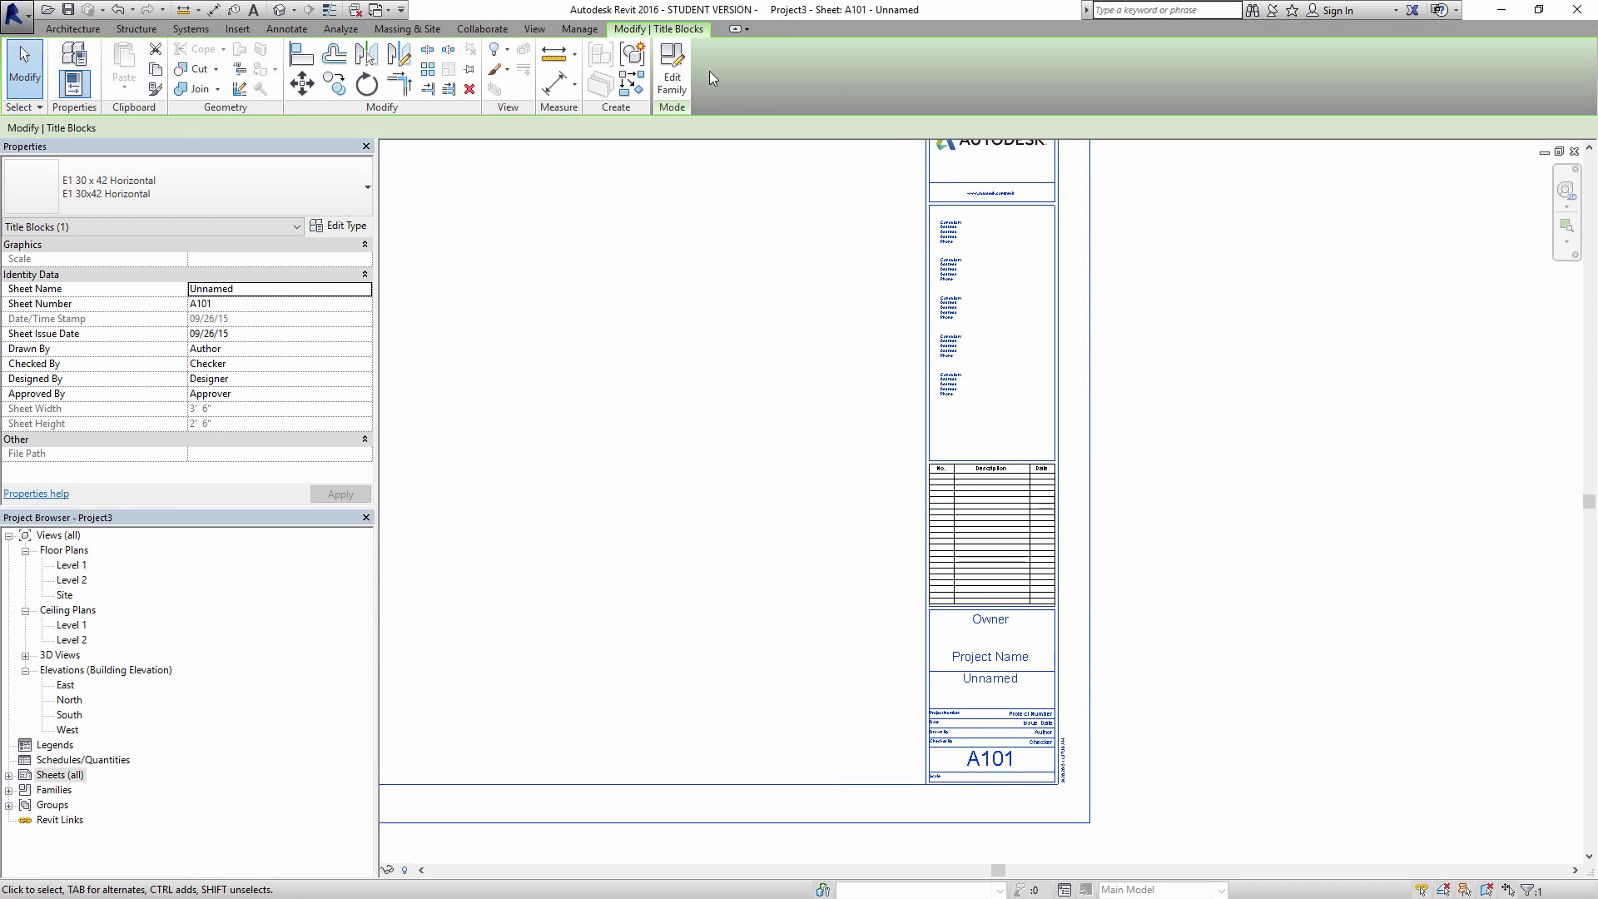
pyautogui.click(680, 71)
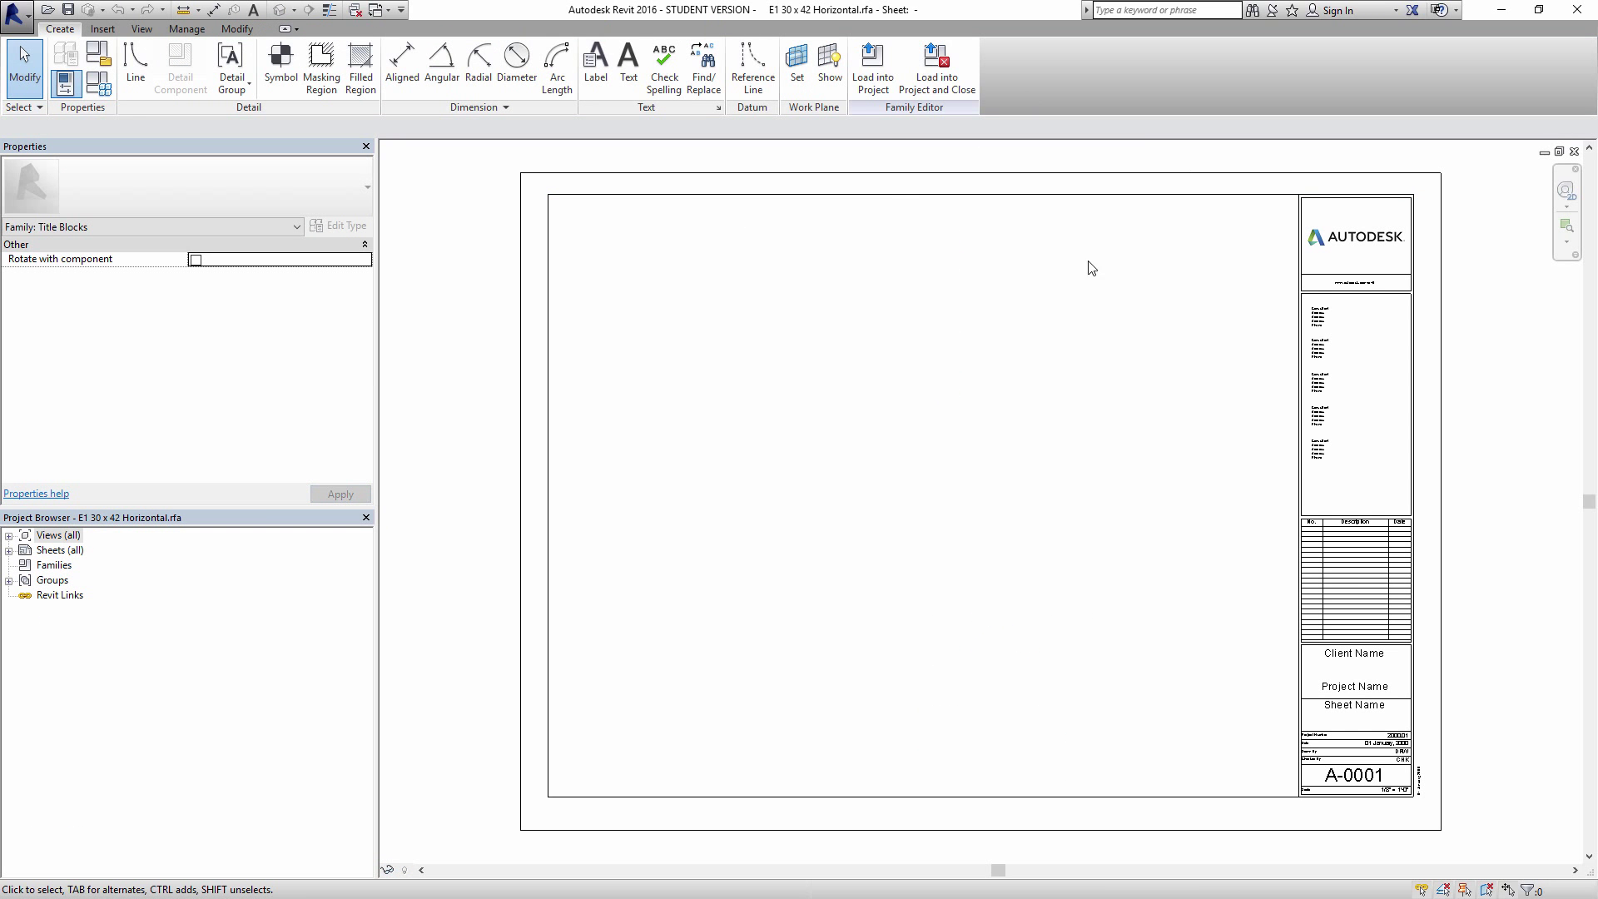
# Step: Delete the Autodesk logo image from the title block
pyautogui.click(1357, 240)
pyautogui.scroll(4, 1355, 244)
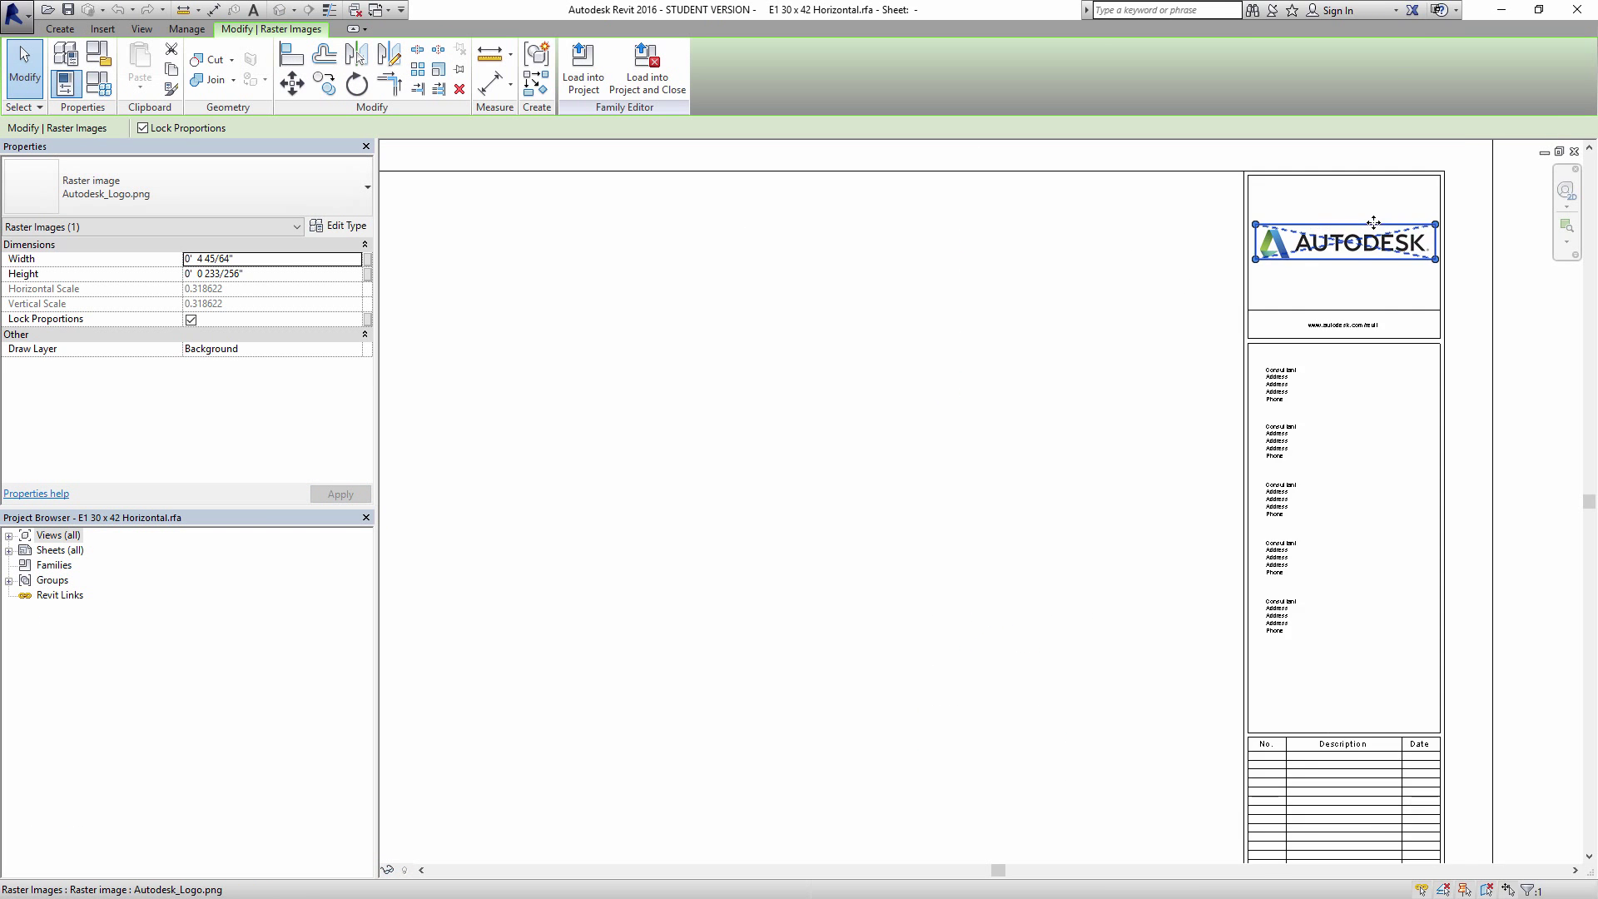
pyautogui.moveTo(1349, 267); pyautogui.dragTo(1119, 392, button='middle')
pyautogui.press('Delete')
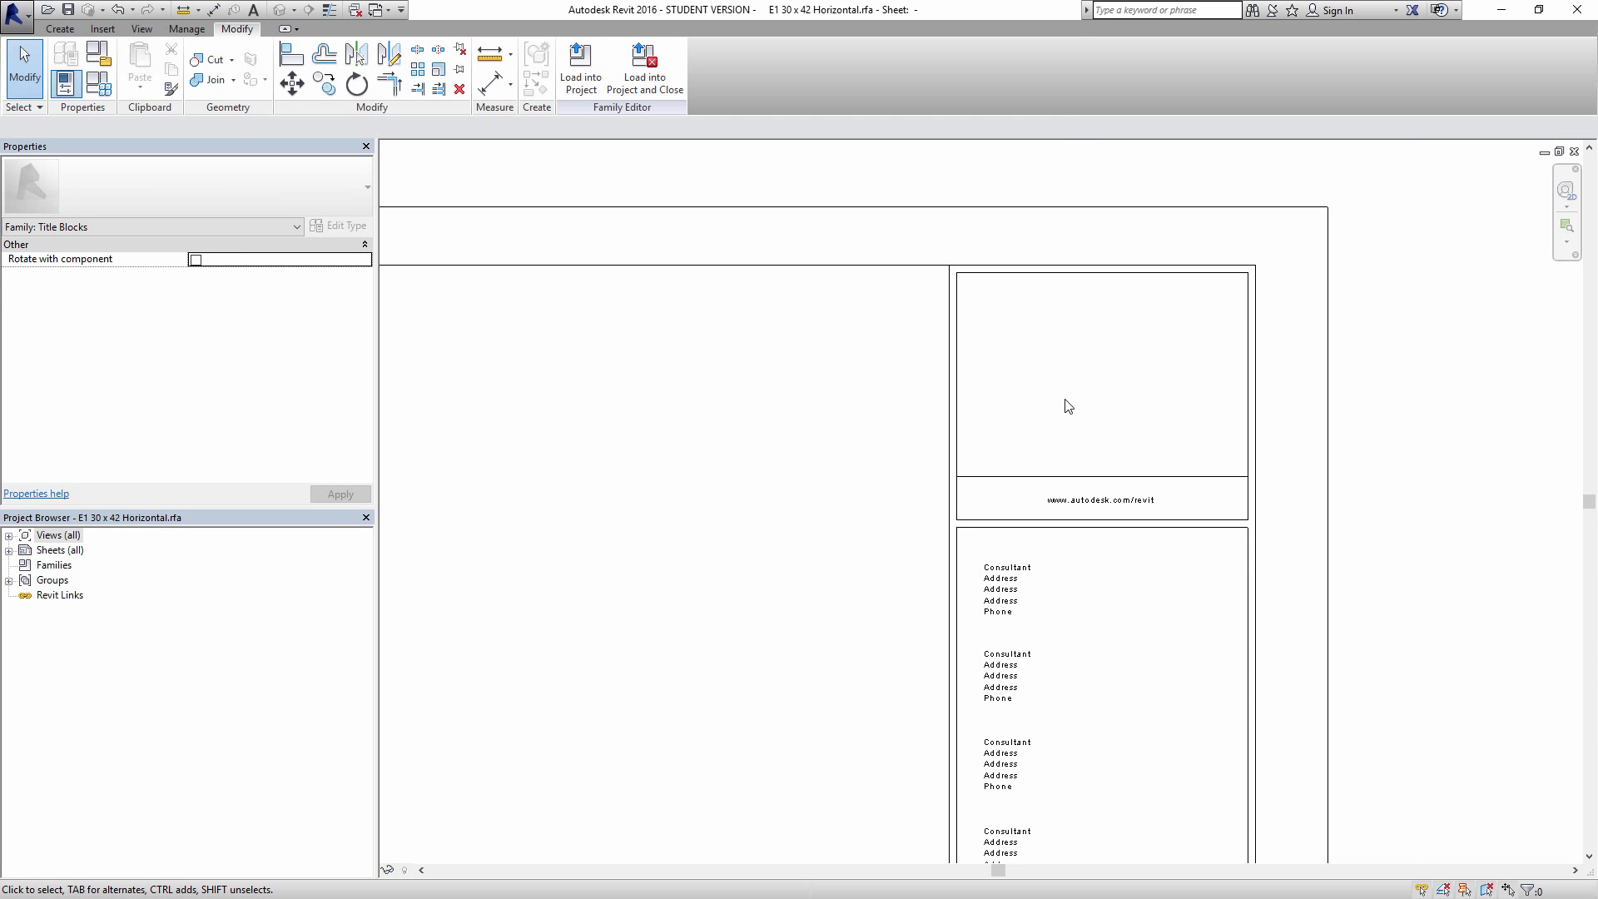
# Step: Add the 1/4" text "Pluralist.Digital" in the empty logo box of the title block
pyautogui.scroll(3, 1064, 475)
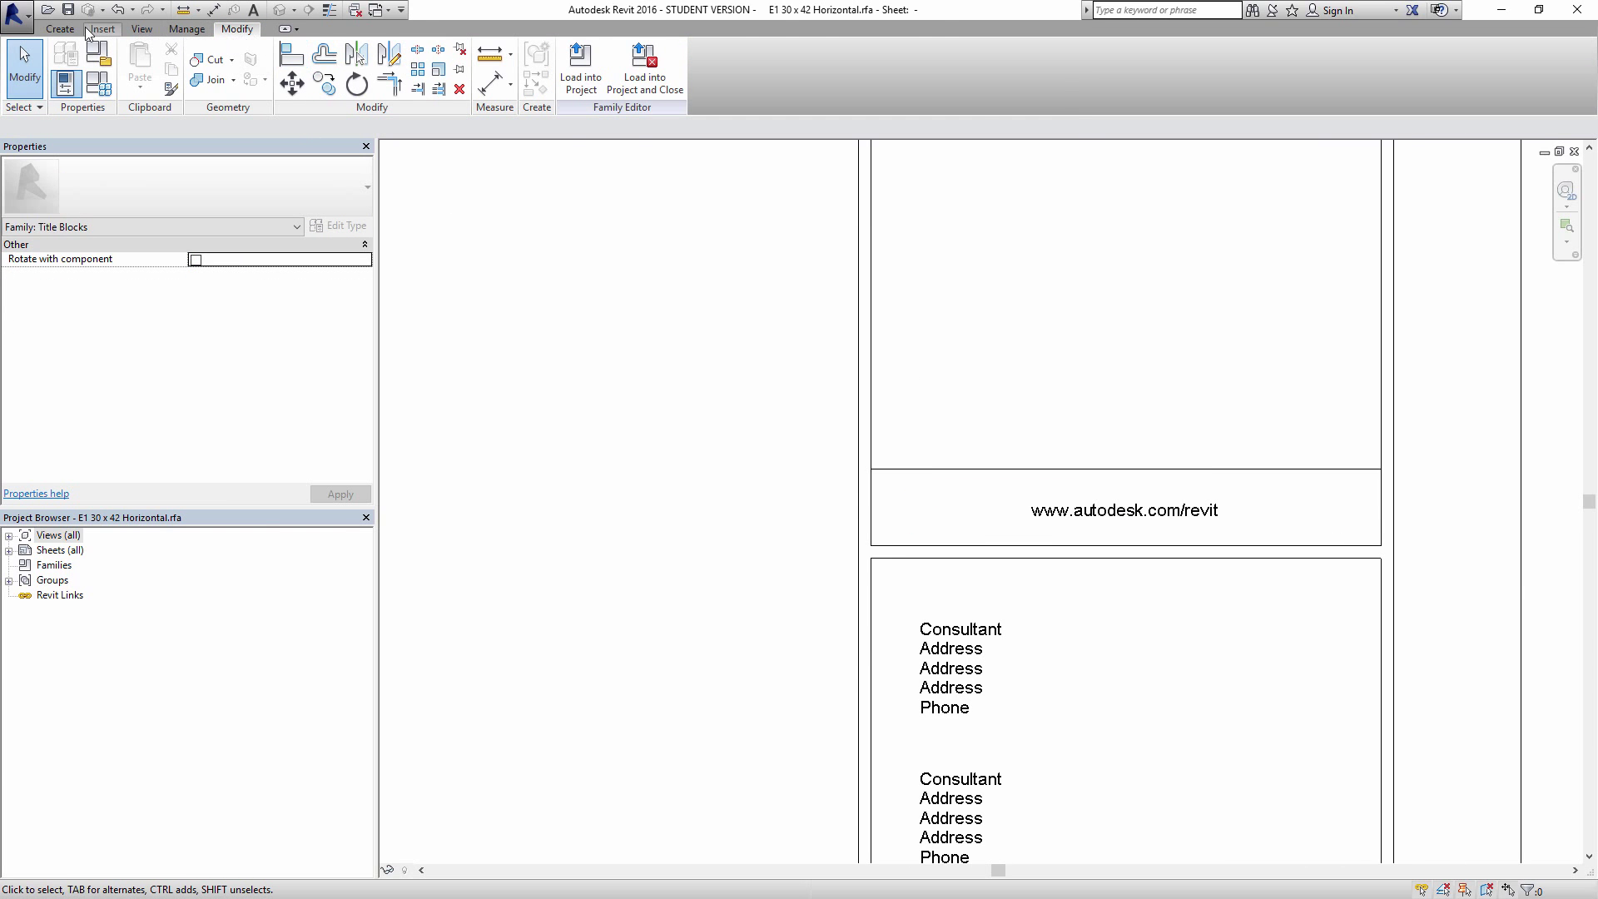
pyautogui.click(60, 28)
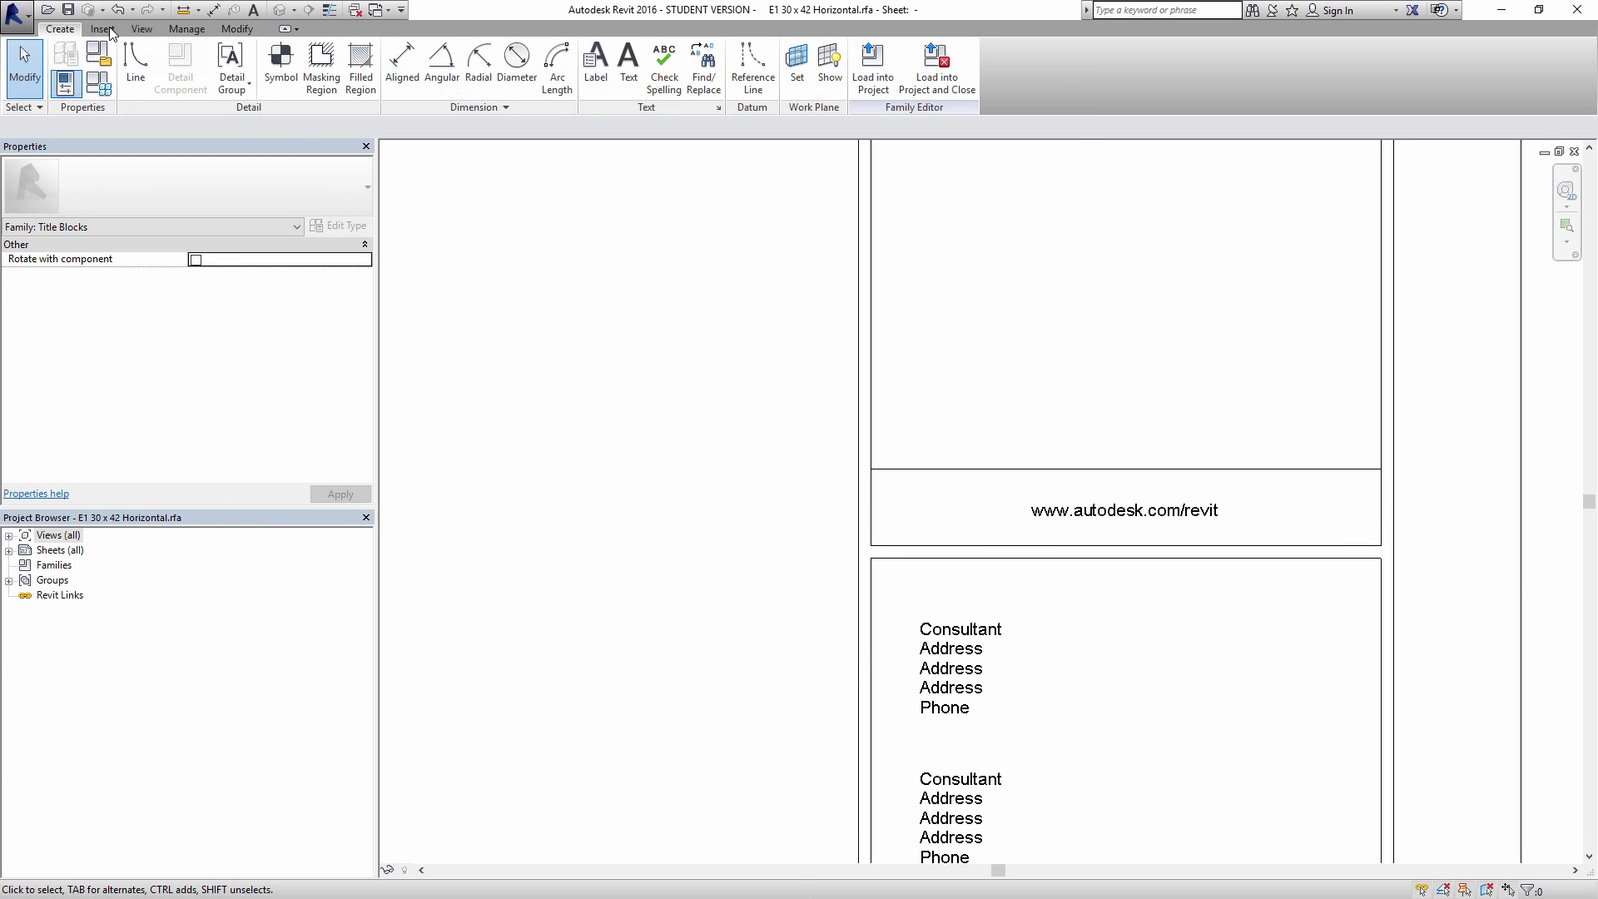
pyautogui.click(625, 68)
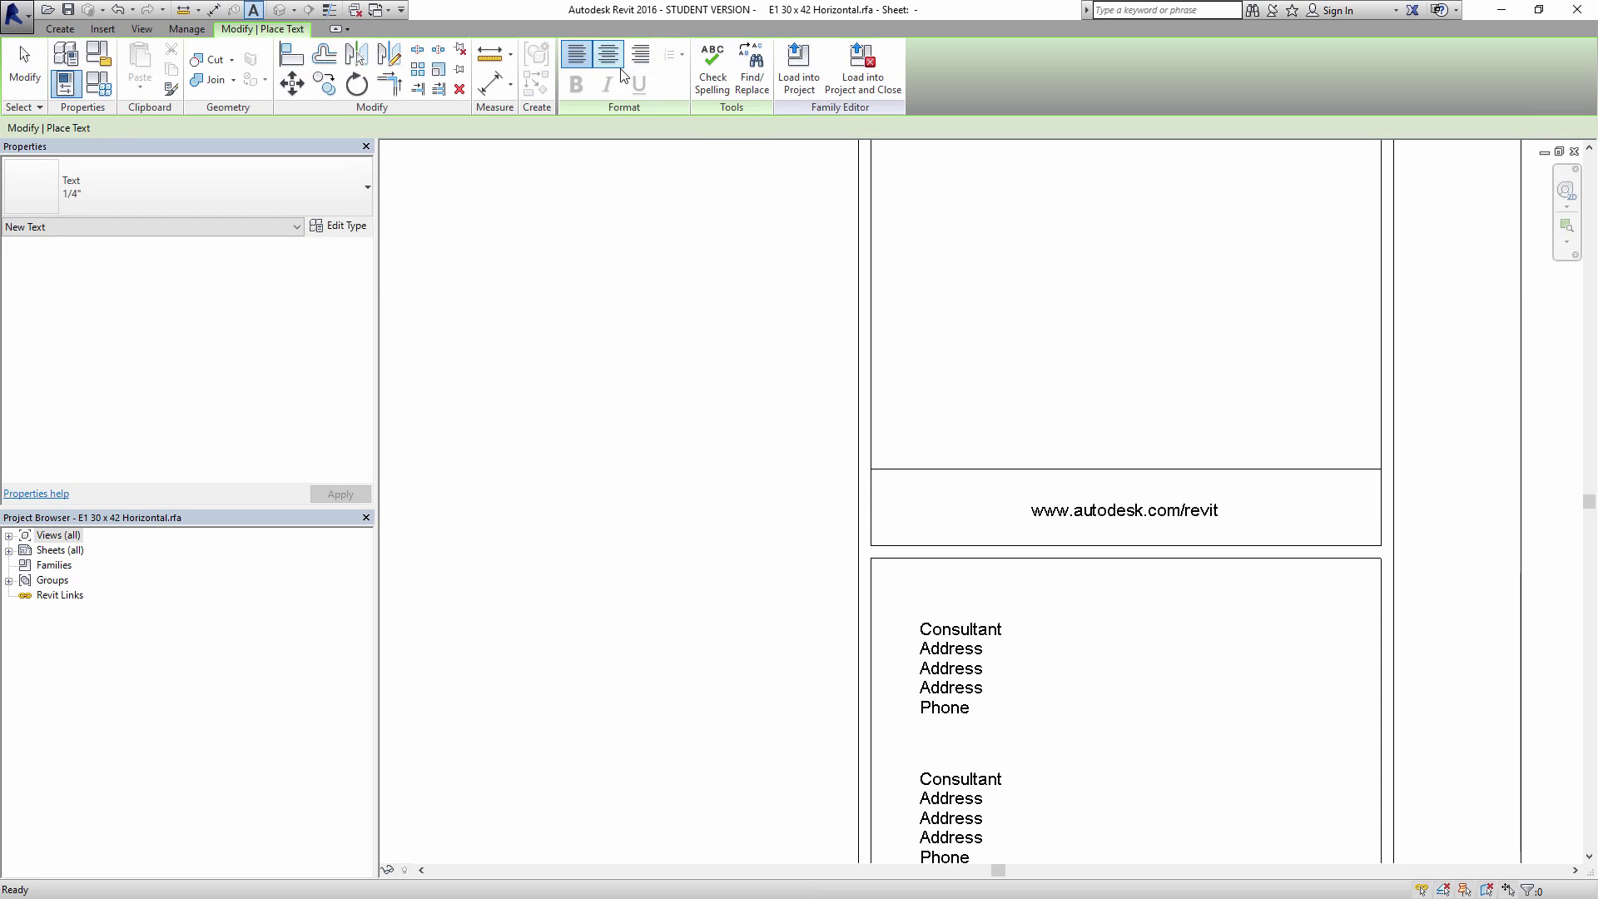
pyautogui.click(938, 269)
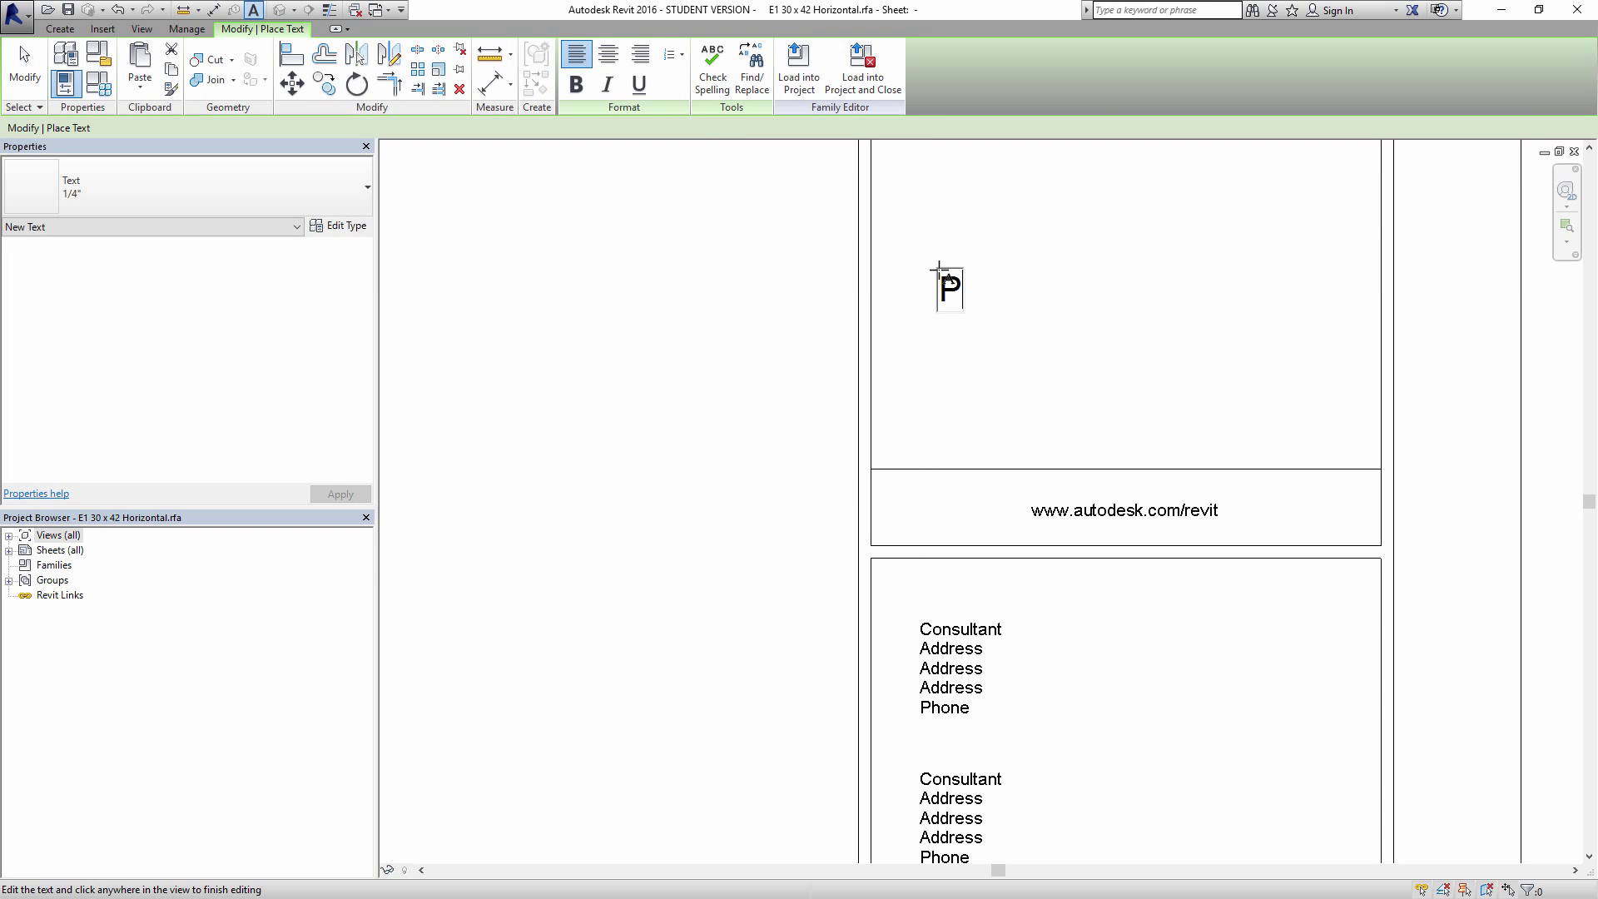
pyautogui.write('Pluralist')
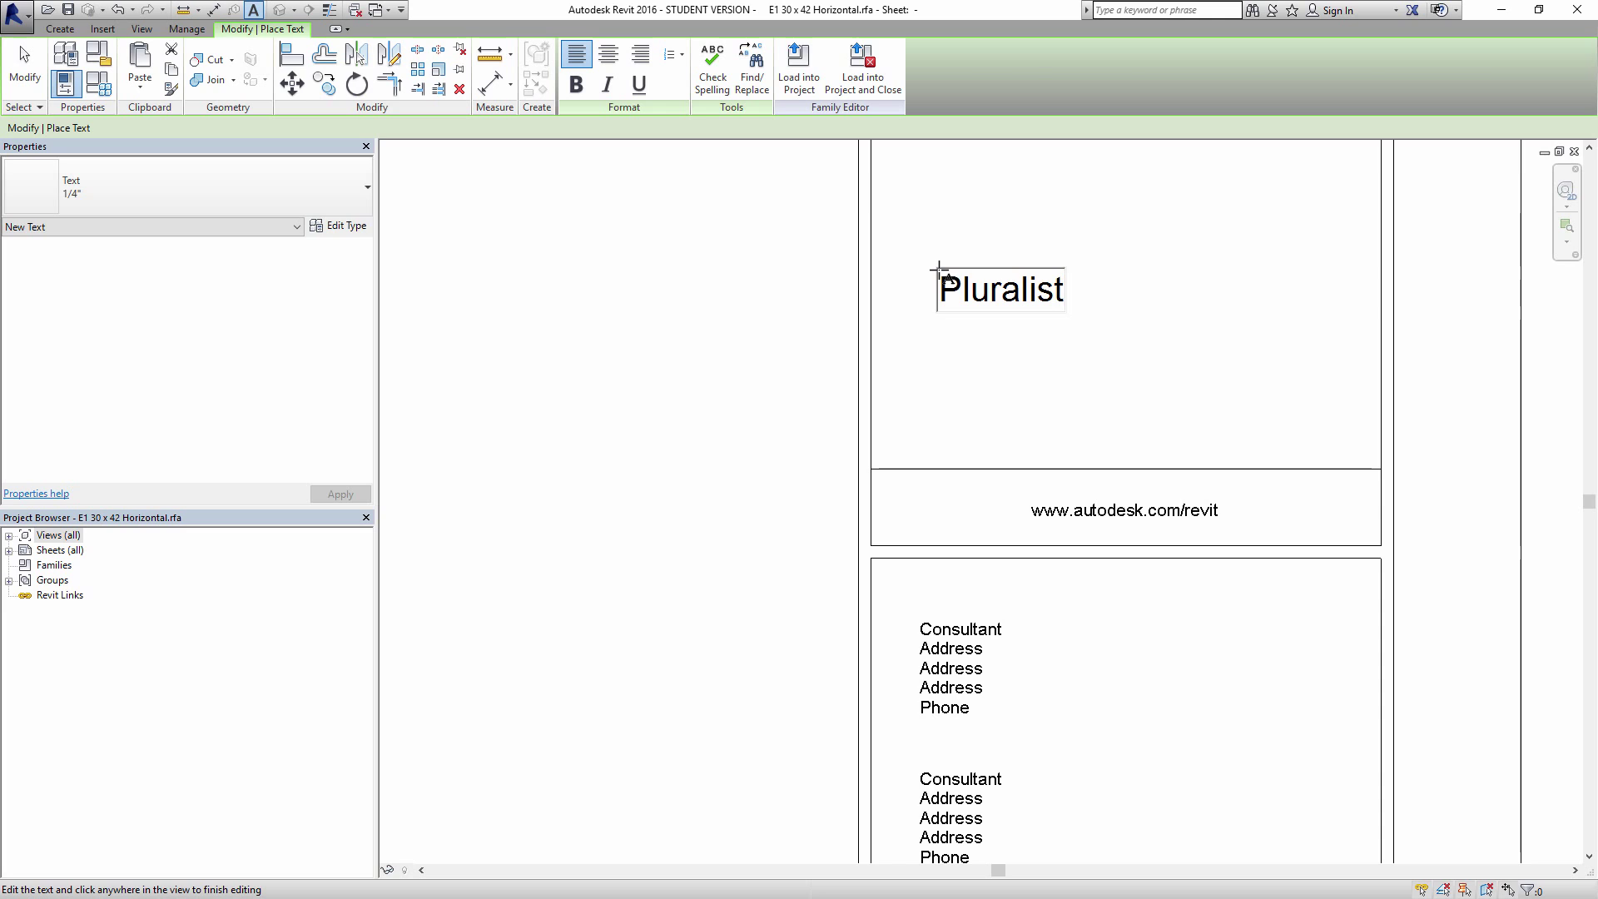
pyautogui.write('.Digital')
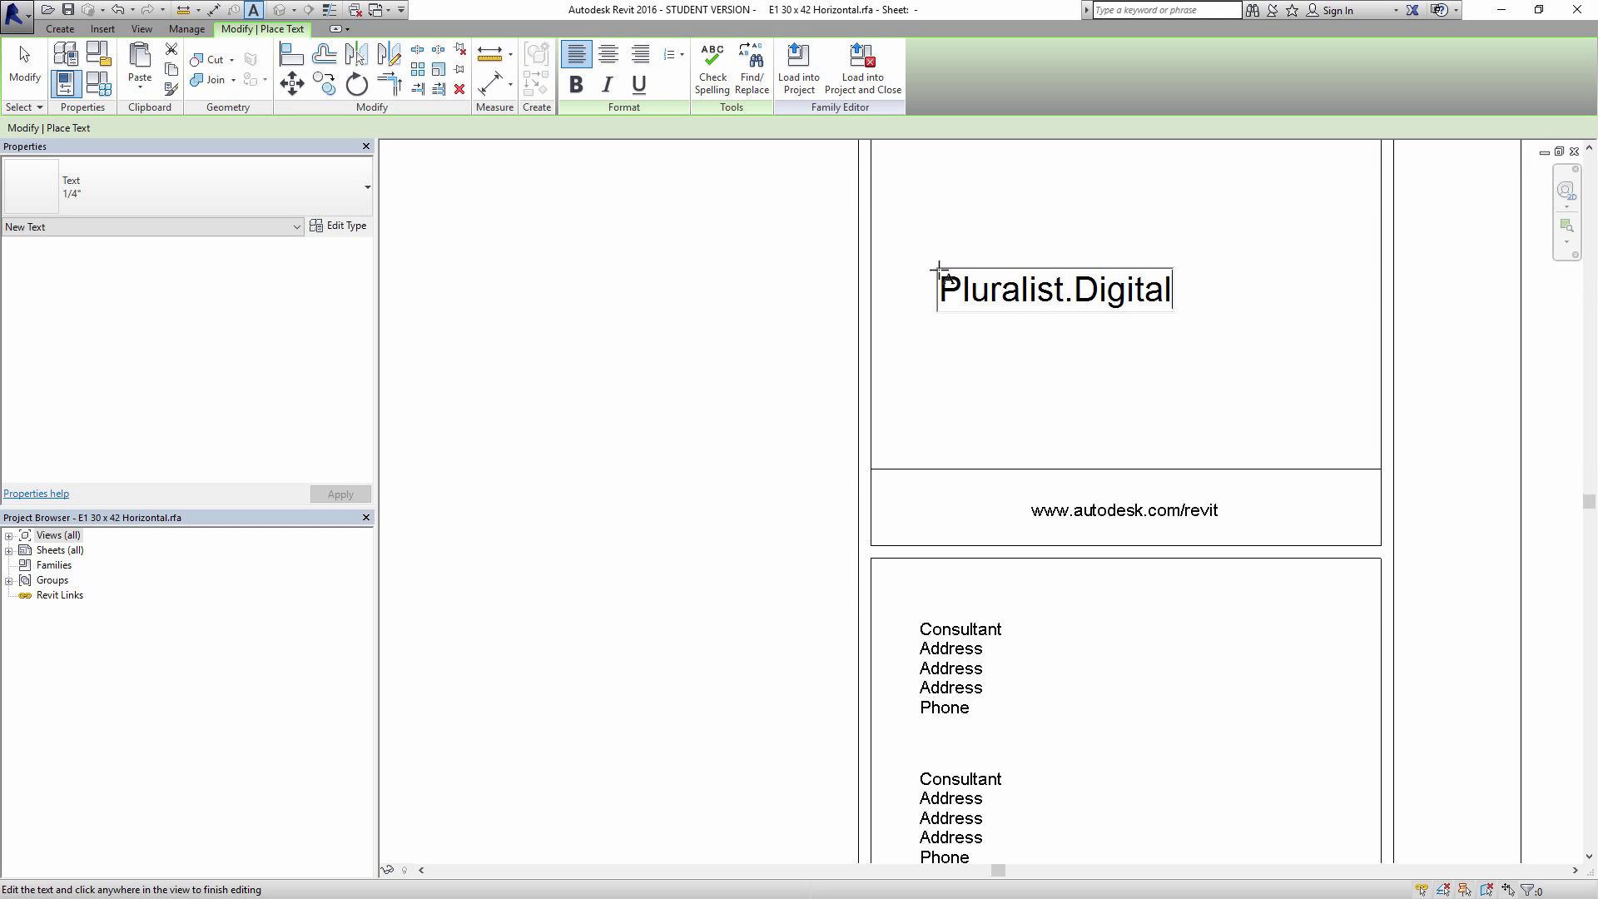
pyautogui.click(942, 362)
pyautogui.press('Escape')
# Step: Move the Pluralist.Digital text to the left edge of the logo box, just above the dividing line
pyautogui.click(929, 260)
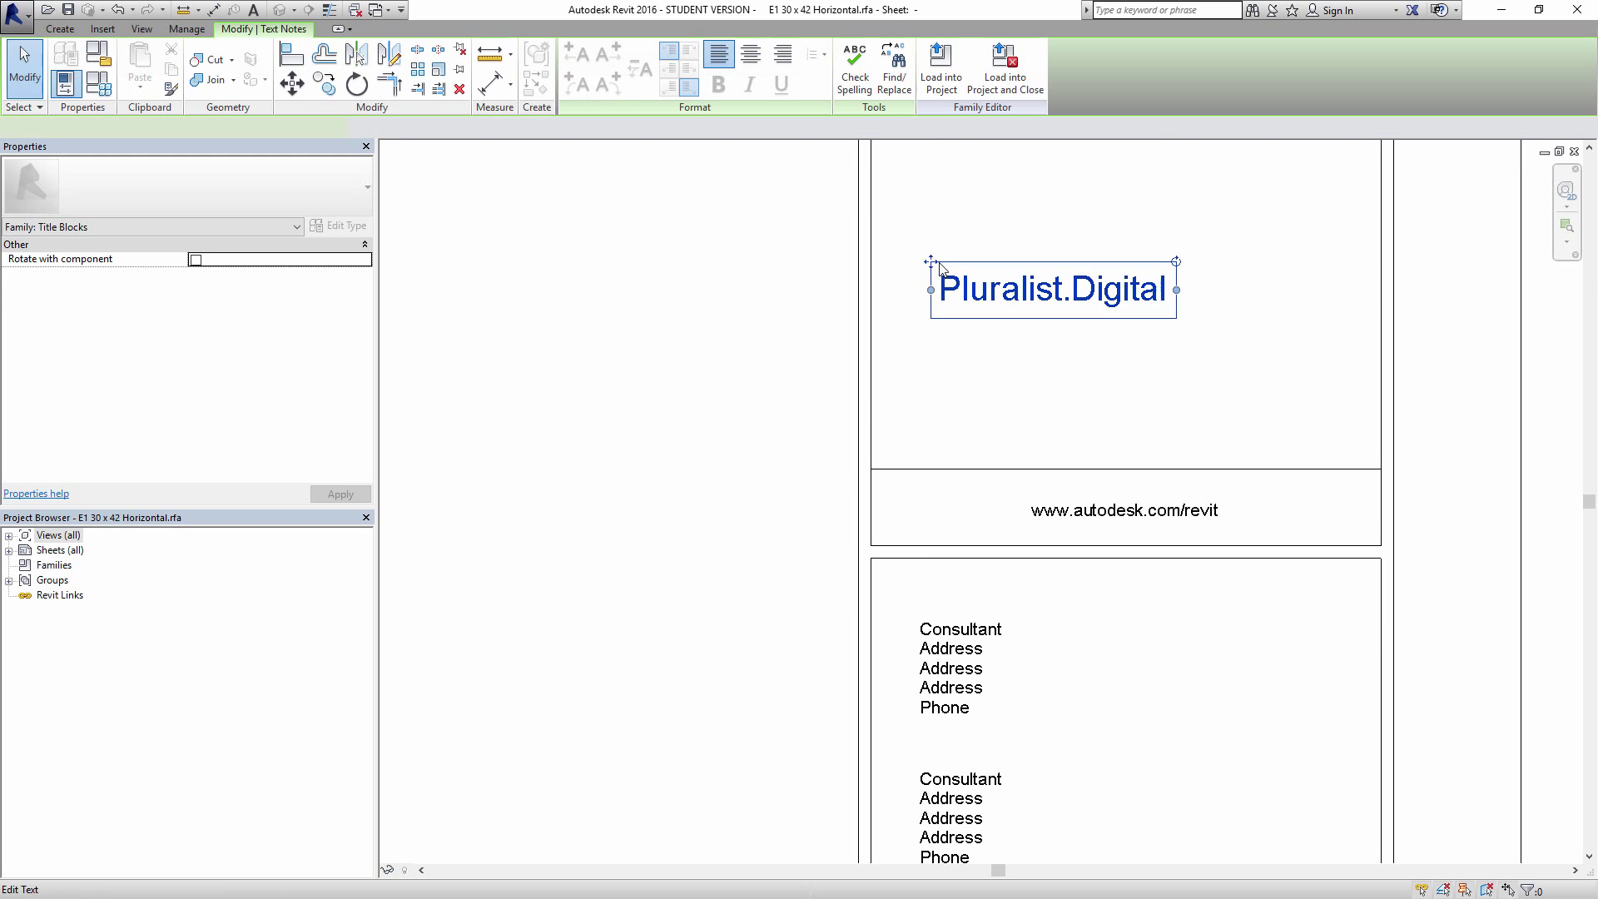
pyautogui.moveTo(930, 261); pyautogui.dragTo(875, 418)
pyautogui.click(1104, 540)
# Step: Replace the web address with left-aligned "pluralist.digital" and move it just beneath the dividing line, under the company name
pyautogui.click(1130, 512)
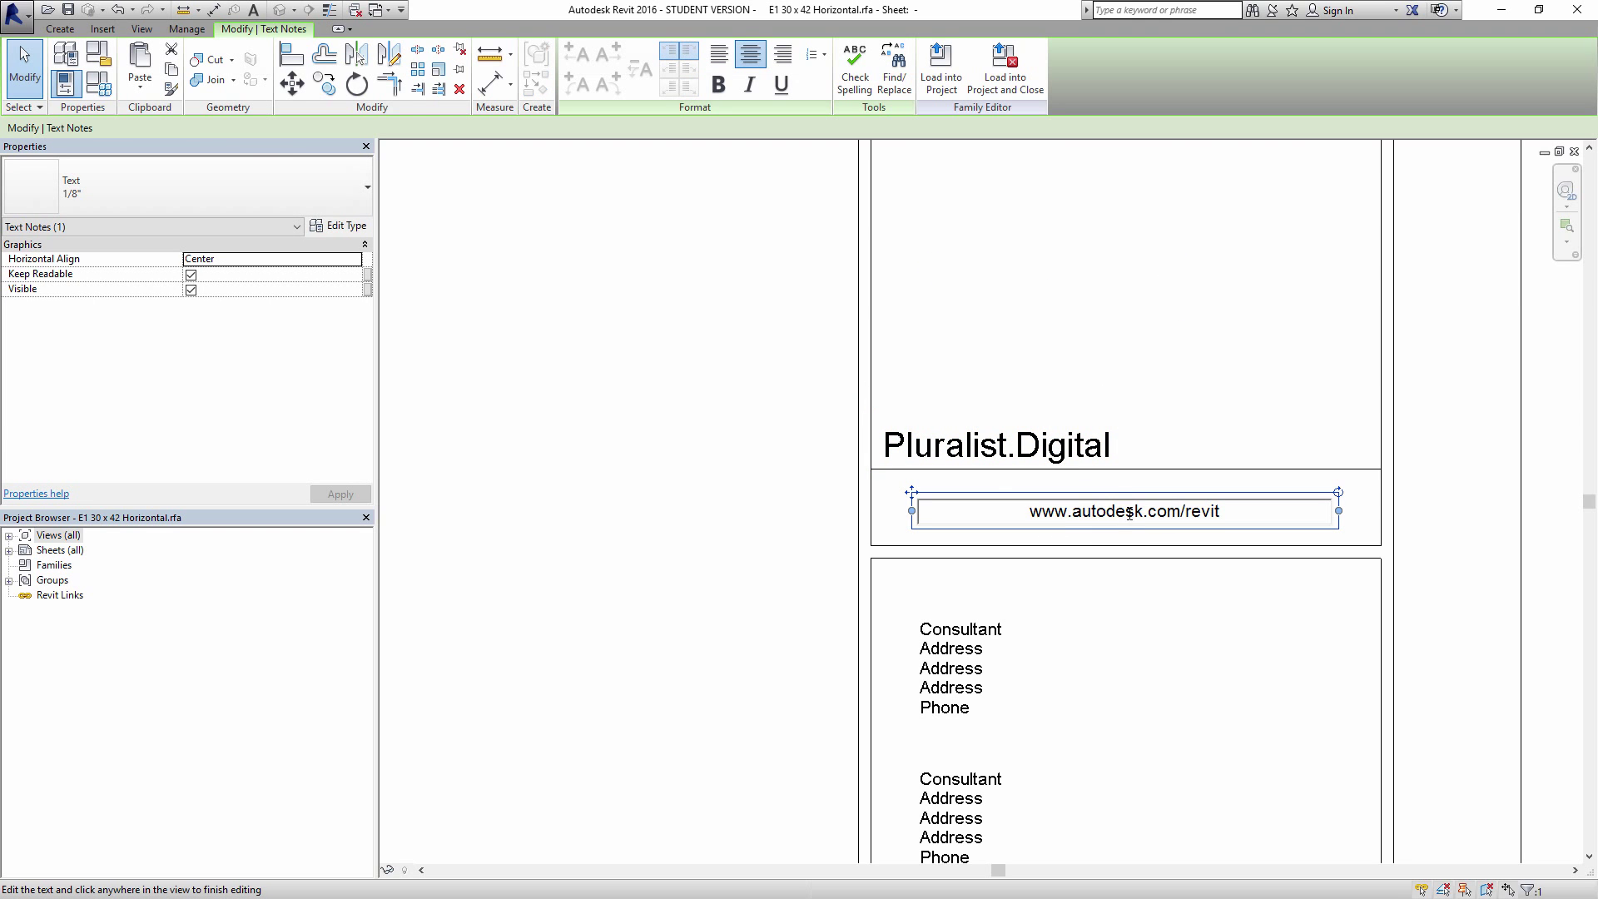
pyautogui.doubleClick(1129, 513)
pyautogui.hotkey('ctrl', 'a')
pyautogui.click(719, 54)
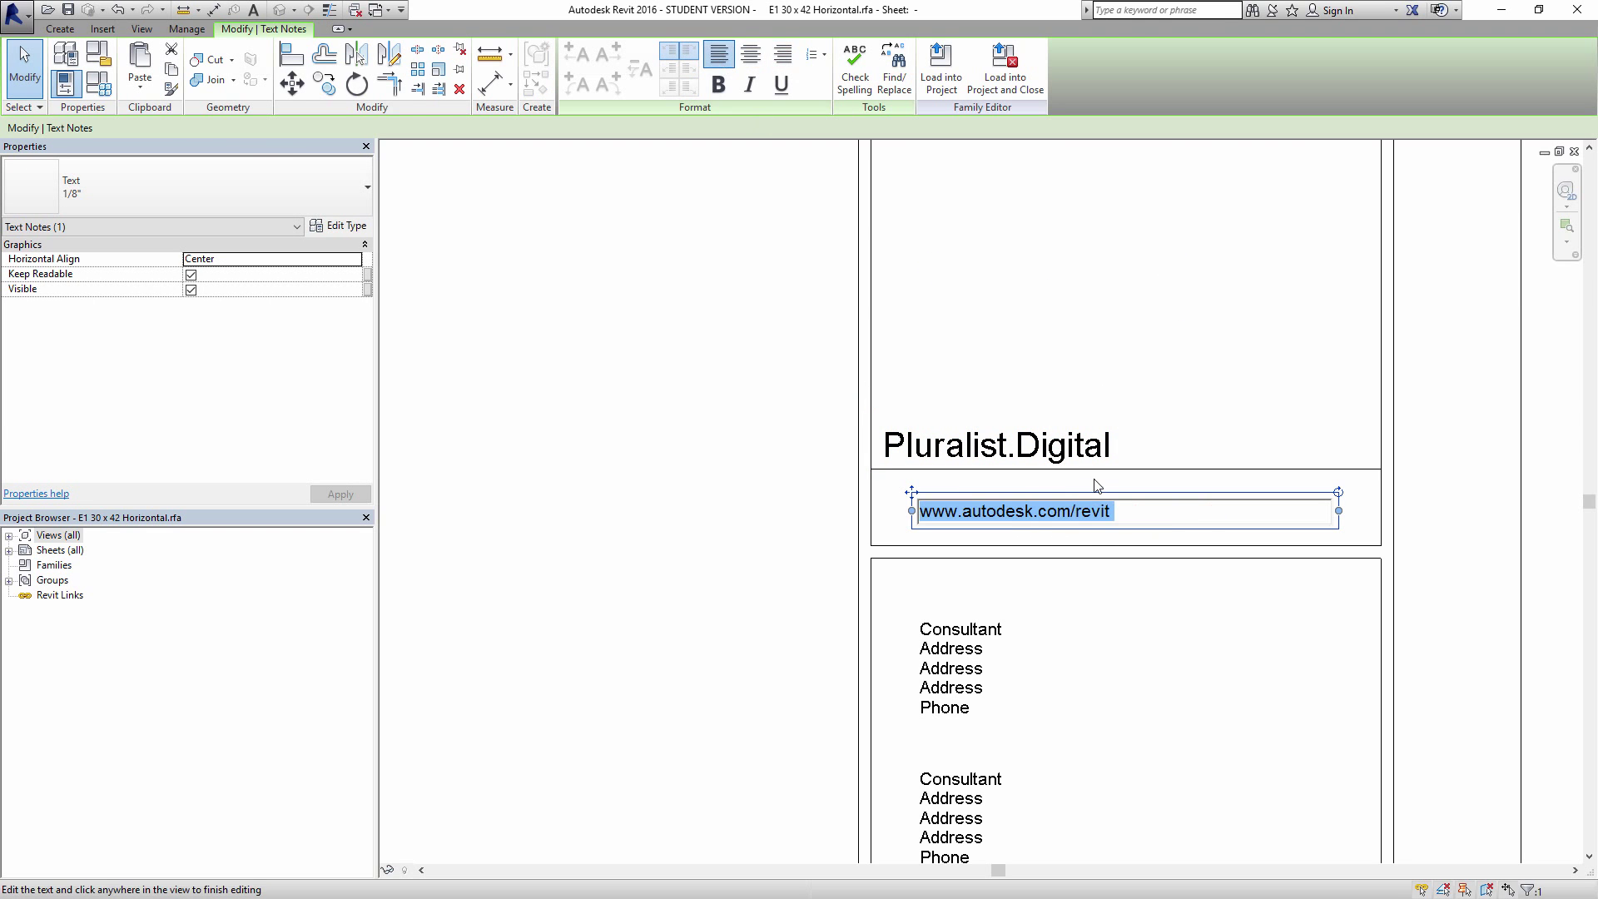
pyautogui.write('pluralist.digital.')
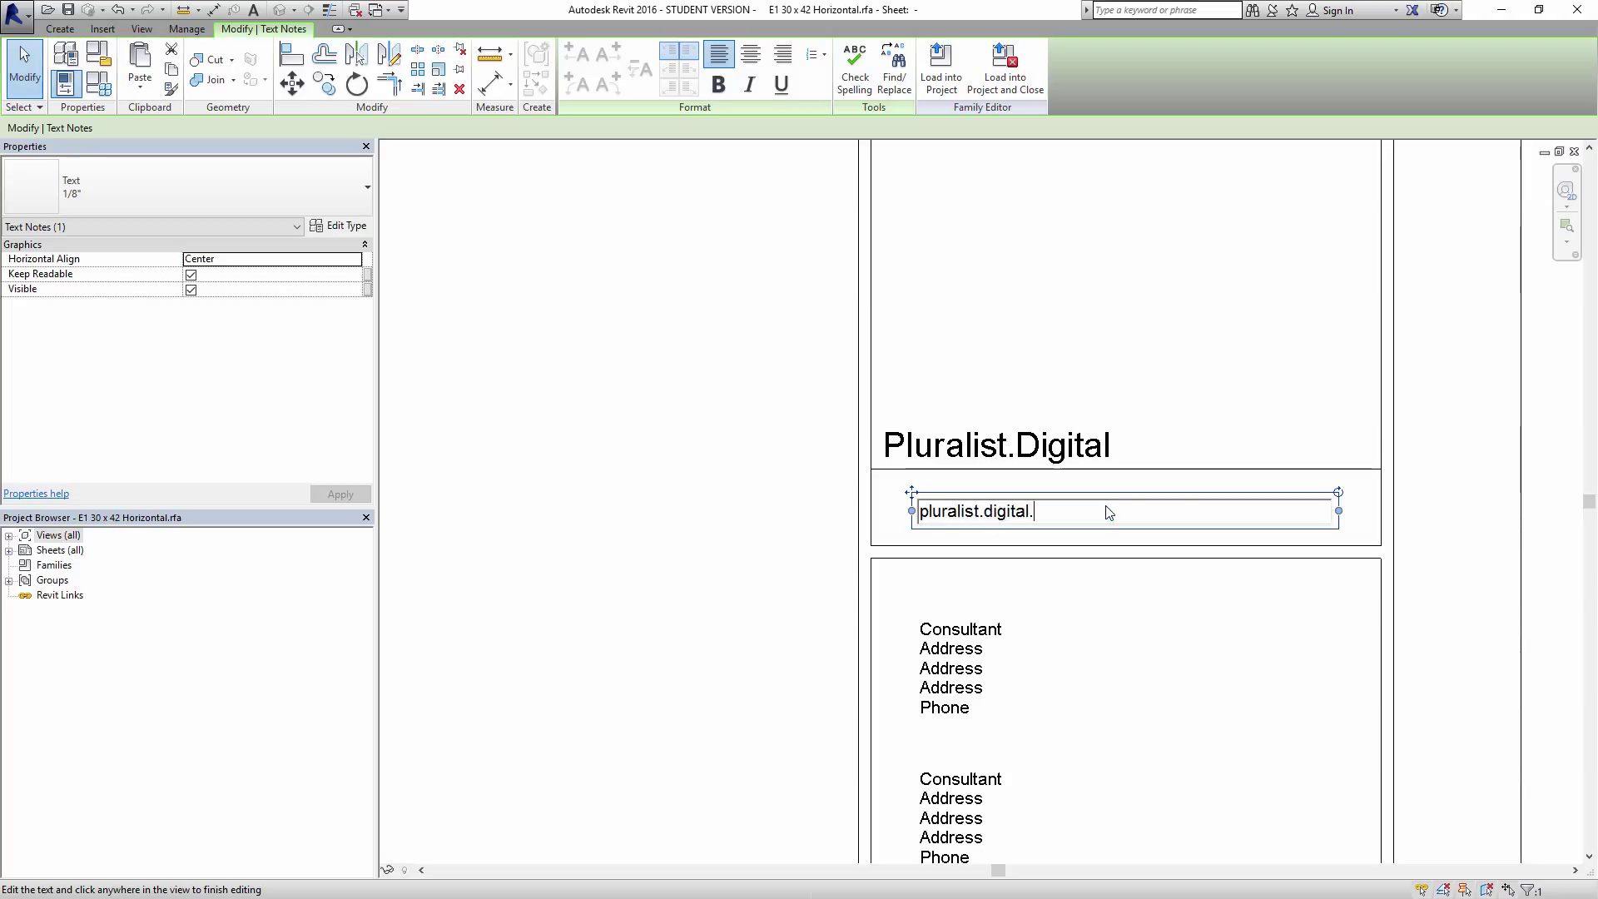
pyautogui.press('BackSpace')
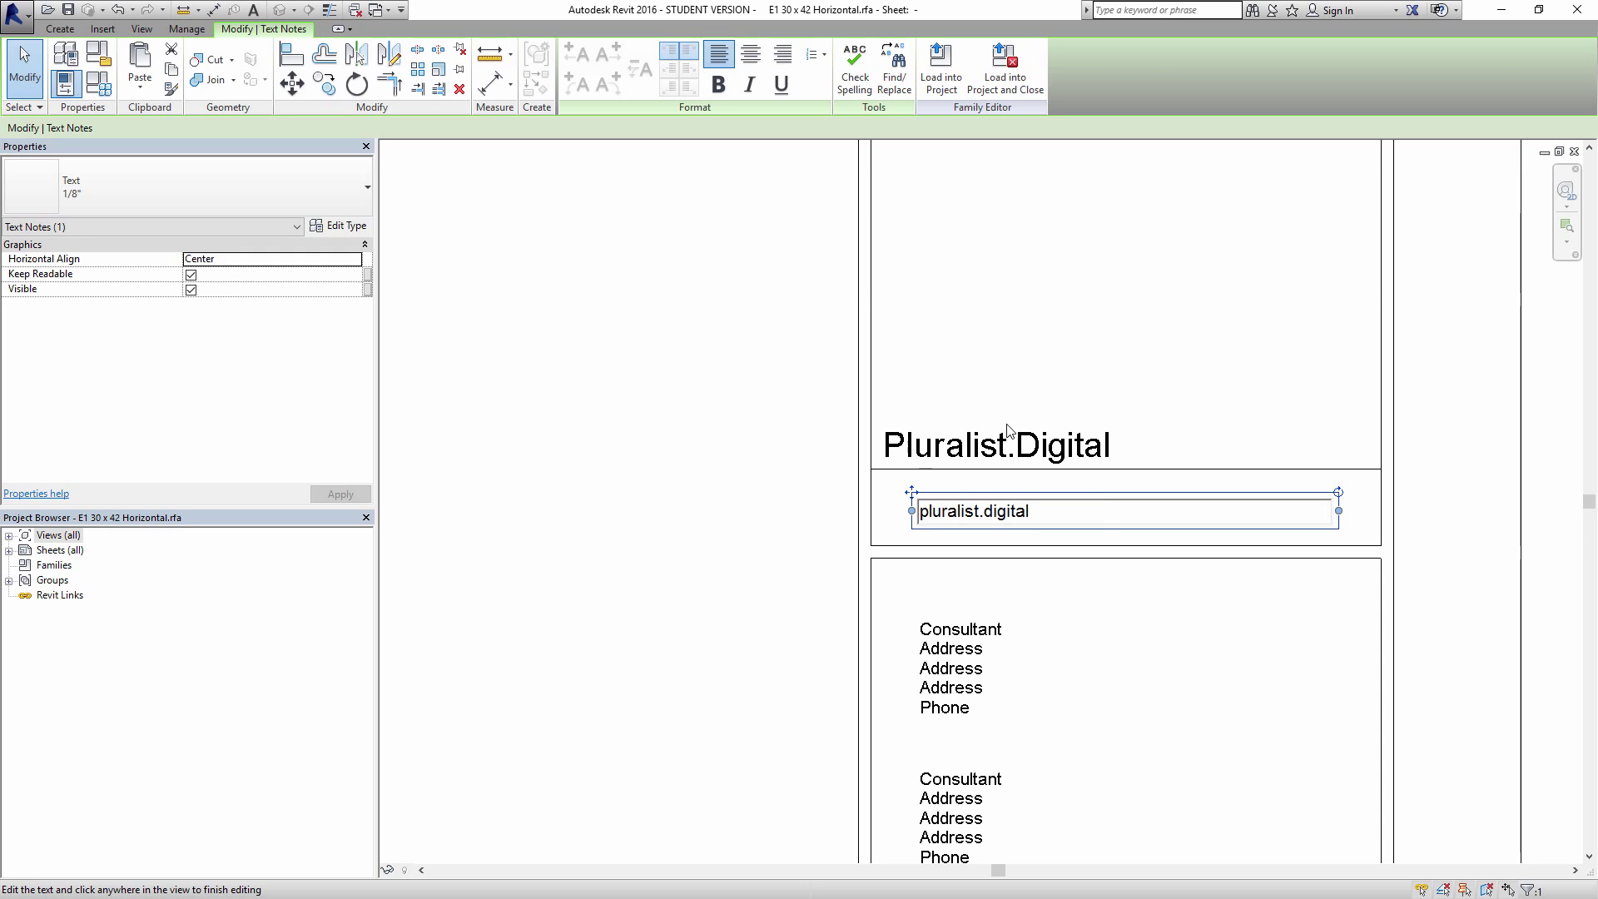
pyautogui.click(1007, 342)
pyautogui.moveTo(913, 493); pyautogui.dragTo(877, 471)
pyautogui.click(920, 360)
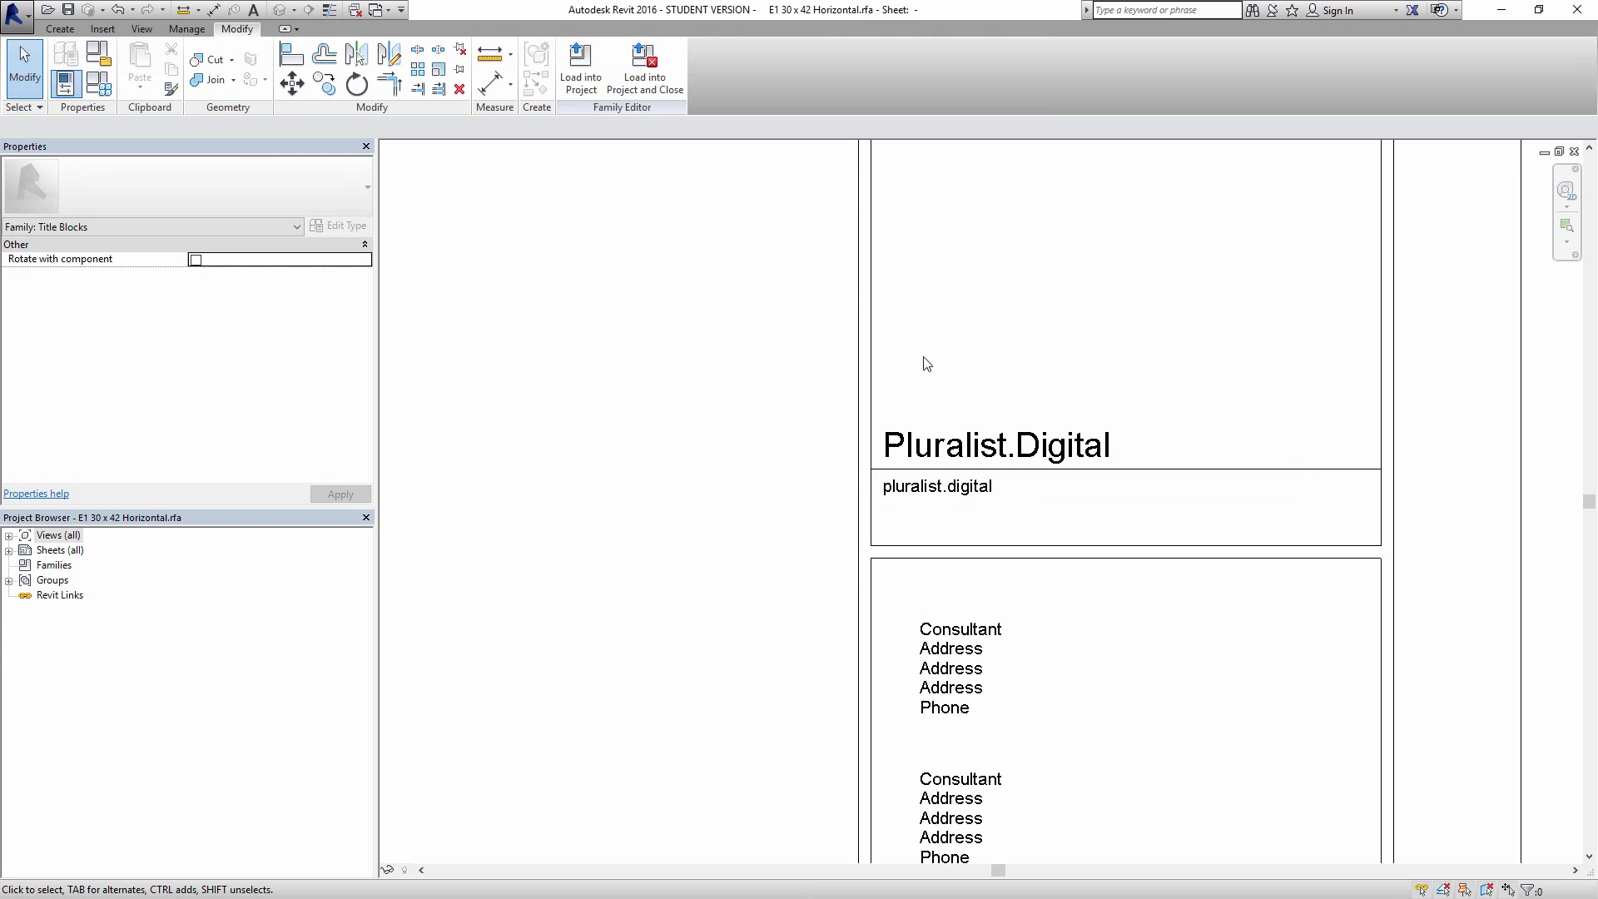
# Step: Move the company name, web address and dividing line together to the top of the logo box
pyautogui.click(1050, 431)
pyautogui.keyDown('ctrl'); pyautogui.click(1157, 471); pyautogui.keyUp('ctrl')
pyautogui.keyDown('ctrl'); pyautogui.click(1157, 491); pyautogui.keyUp('ctrl')
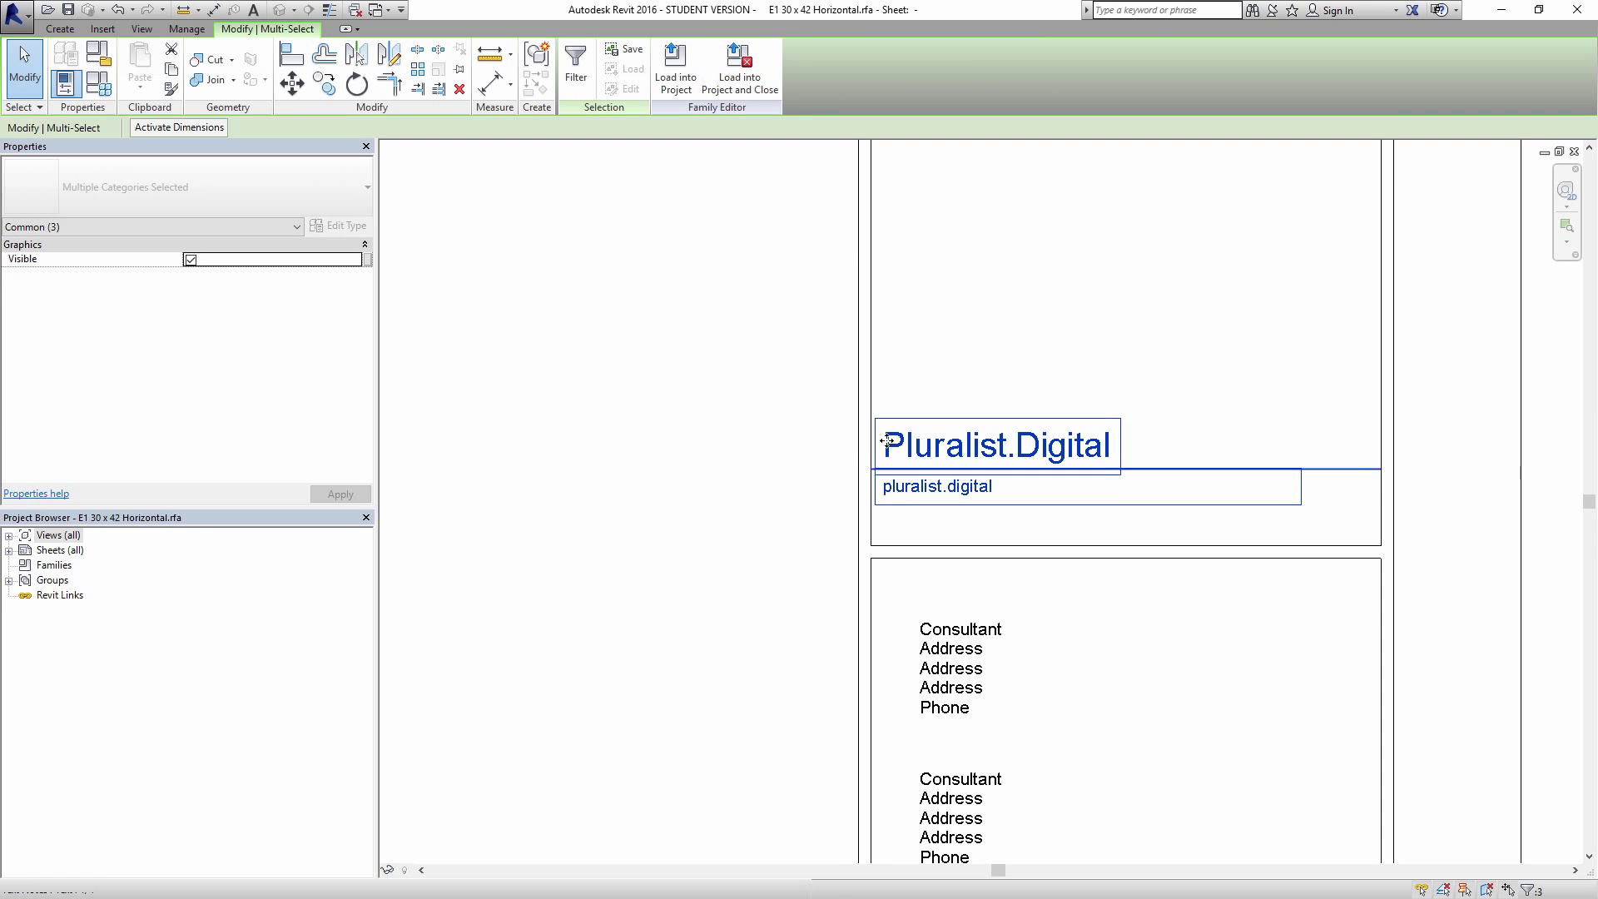
pyautogui.scroll(-1, 718, 563)
pyautogui.scroll(-1, 718, 563)
pyautogui.moveTo(915, 582); pyautogui.dragTo(912, 398)
# Step: Delete the rectangular border lines around the company name and web address
pyautogui.click(778, 511)
pyautogui.click(818, 496)
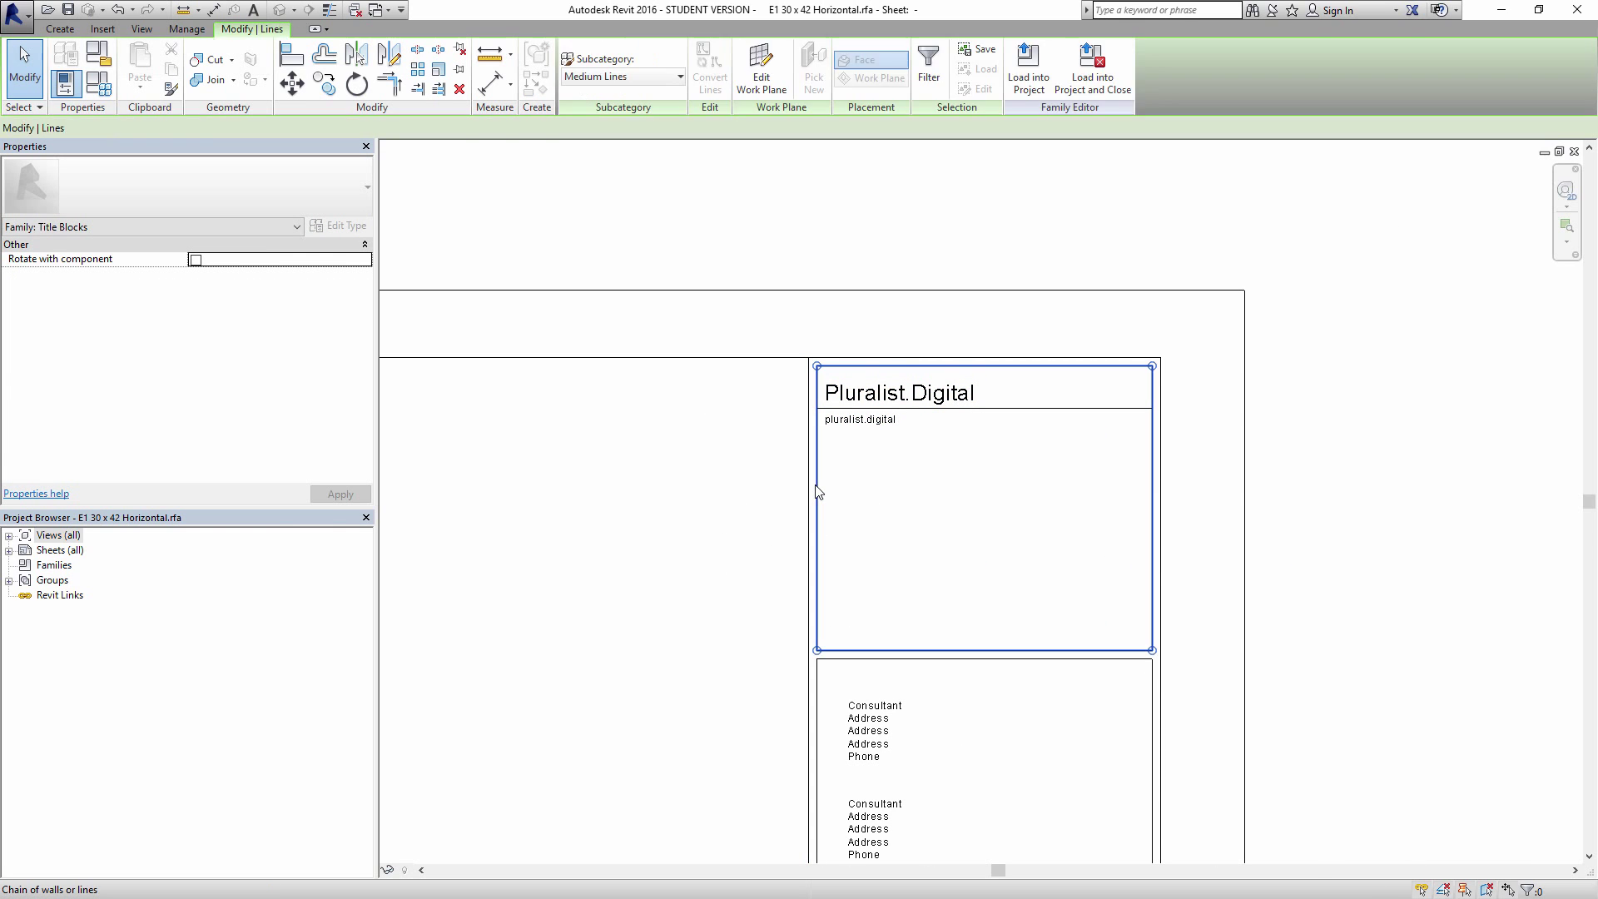
pyautogui.press('Delete')
# Step: Make the whole Pluralist.Digital company name text bold
pyautogui.scroll(2, 841, 475)
pyautogui.doubleClick(886, 370)
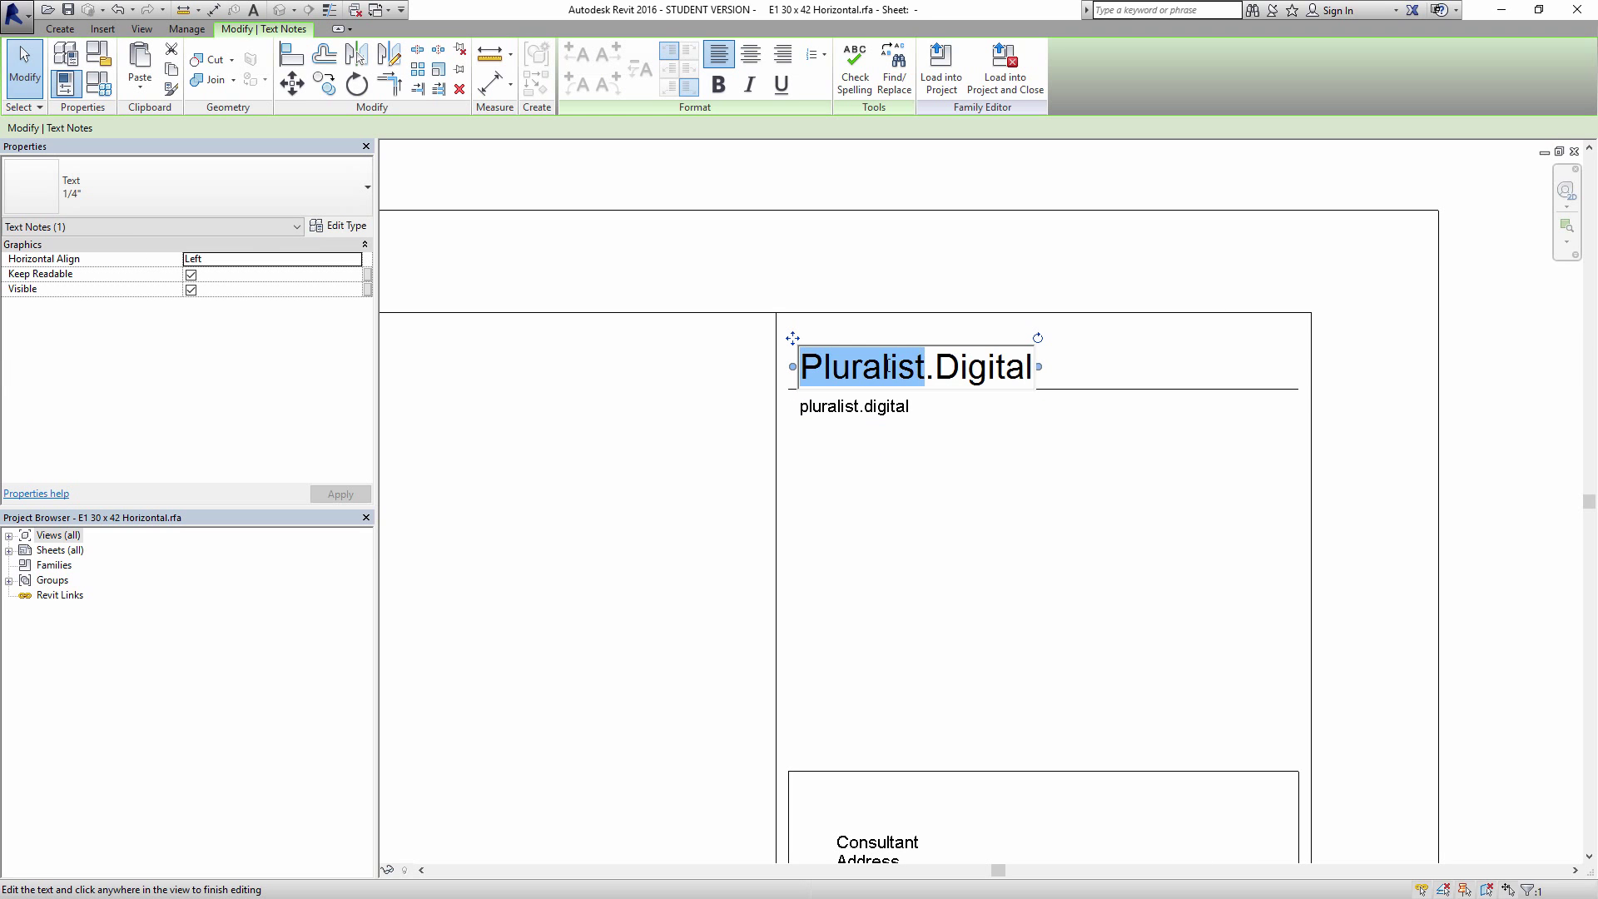
pyautogui.tripleClick(889, 372)
pyautogui.click(718, 84)
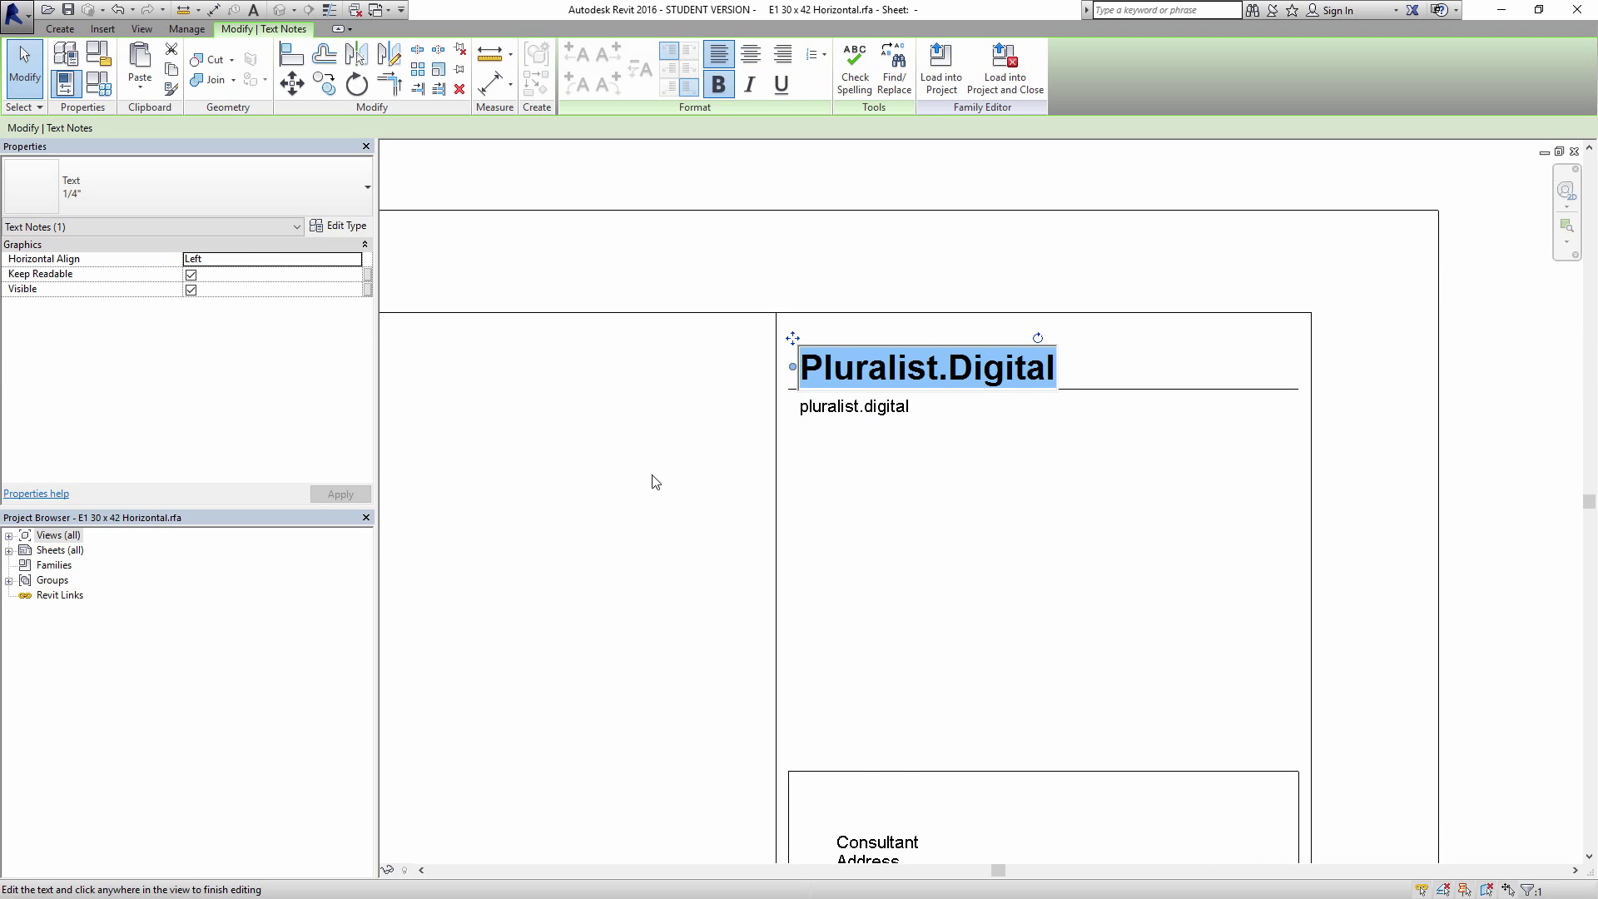
pyautogui.click(658, 476)
pyautogui.click(667, 475)
pyautogui.scroll(-3, 930, 377)
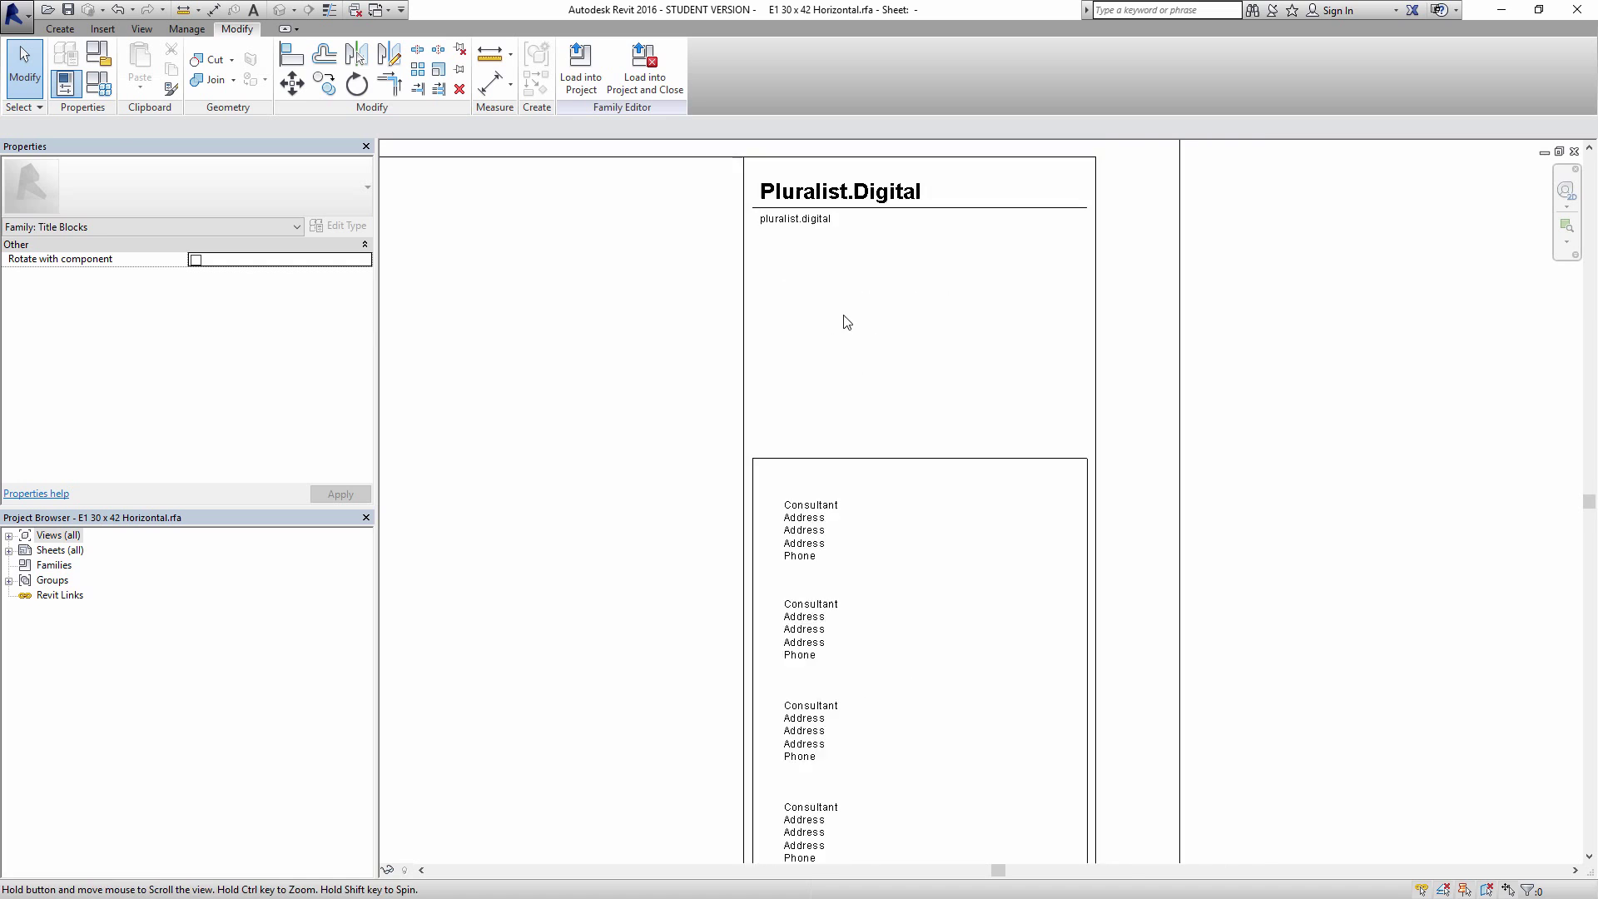
# Step: Delete the rectangular border around the consultant address blocks
pyautogui.click(888, 420)
pyautogui.press('Escape')
pyautogui.moveTo(896, 462); pyautogui.dragTo(861, 516, button='middle')
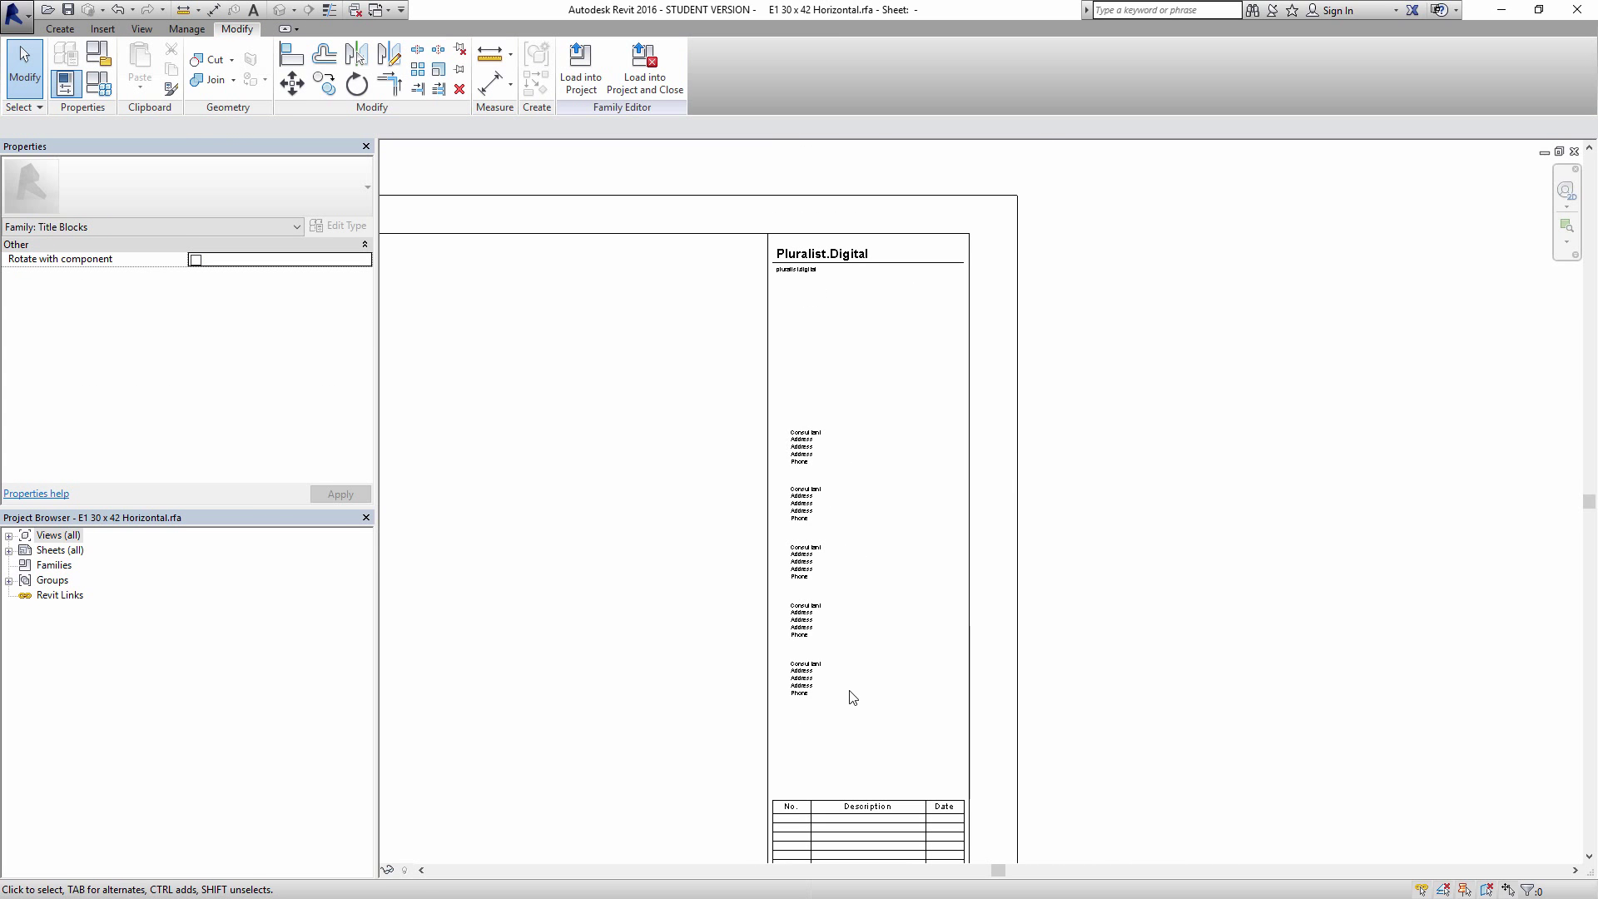
# Step: Delete all but one consultant address block and move the remaining one just beneath the web address, in line with its left edge
pyautogui.scroll(3, 795, 460)
pyautogui.click(829, 499)
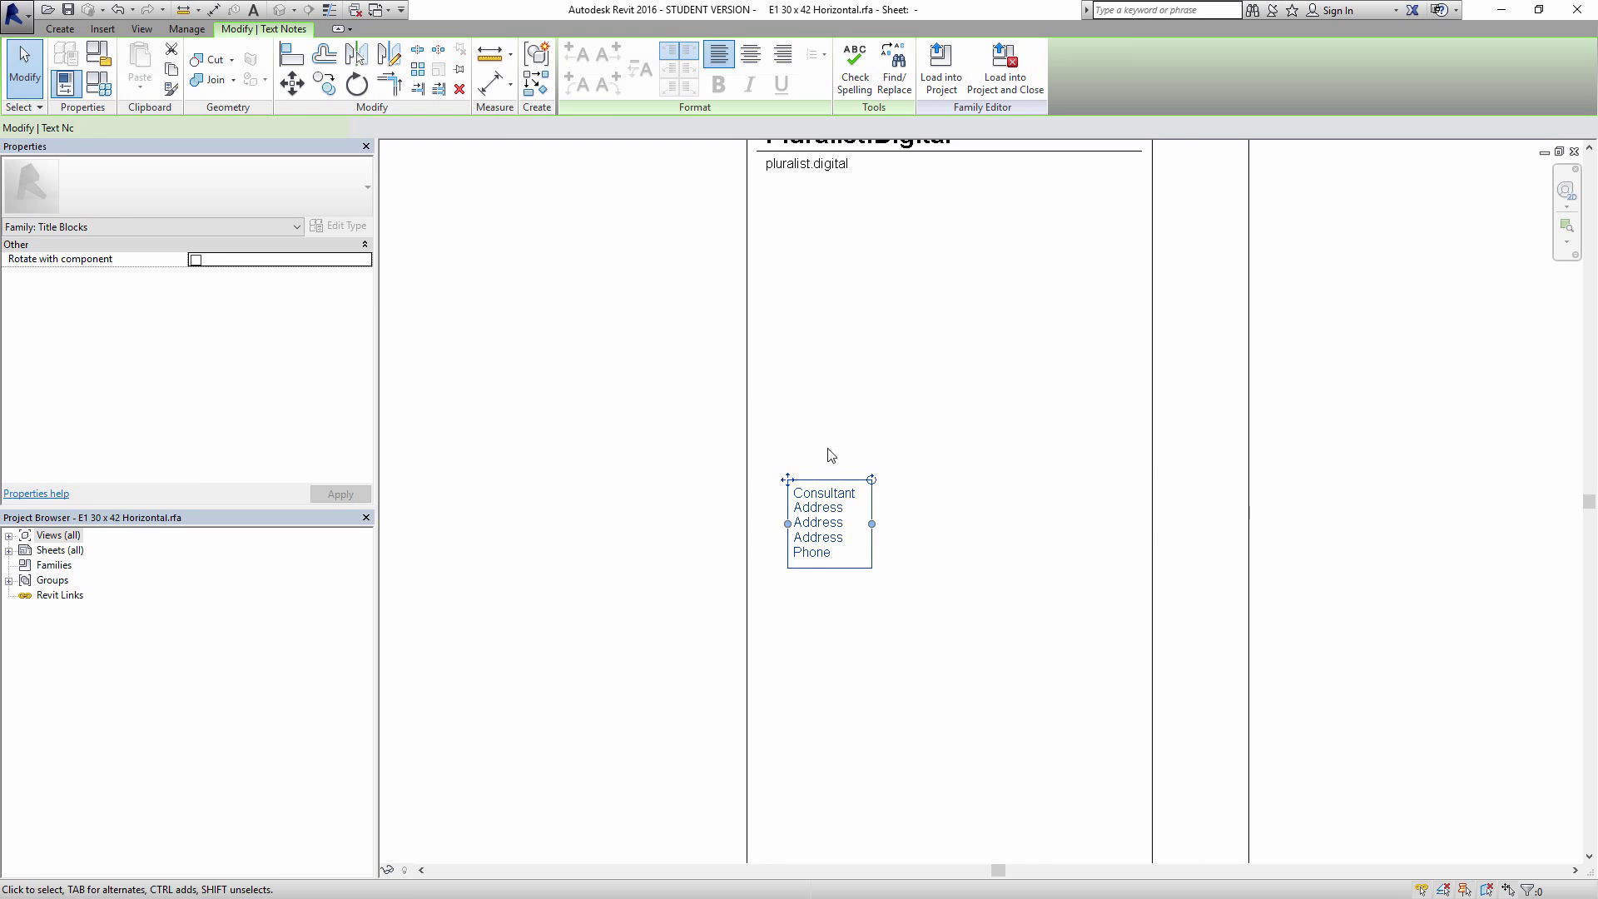
pyautogui.scroll(-2, 828, 467)
pyautogui.moveTo(792, 553); pyautogui.dragTo(756, 393)
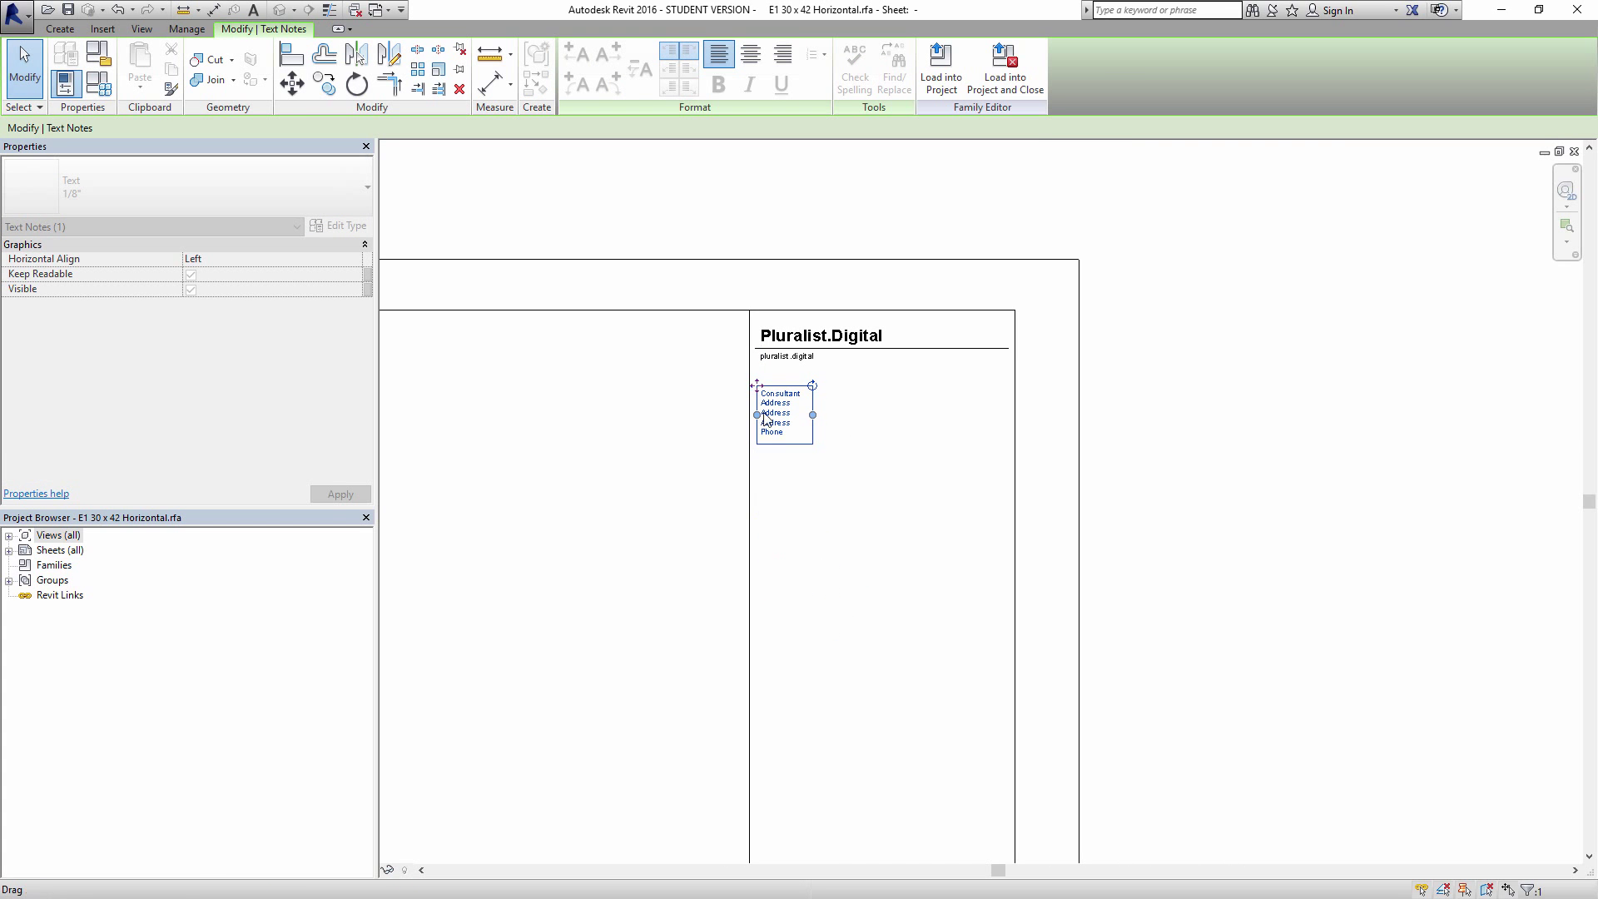
pyautogui.click(820, 489)
pyautogui.scroll(-1, 822, 503)
pyautogui.moveTo(822, 504); pyautogui.dragTo(860, 350, button='middle')
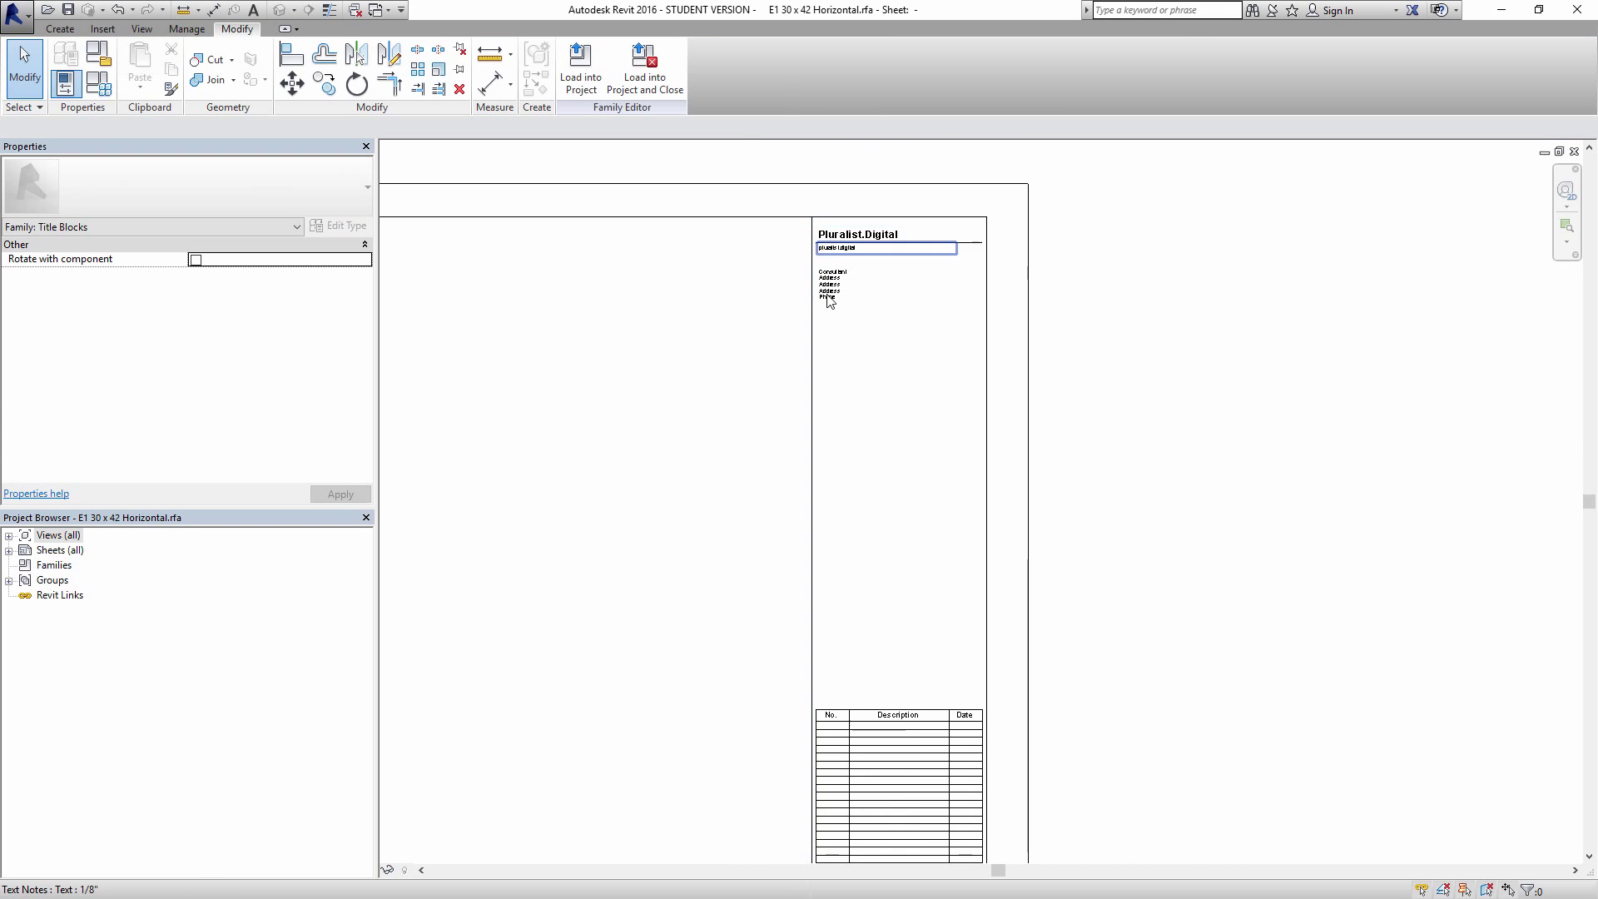
# Step: Shorten the revision schedule above the client name box to three blank rows
pyautogui.moveTo(849, 679); pyautogui.dragTo(860, 446, button='middle')
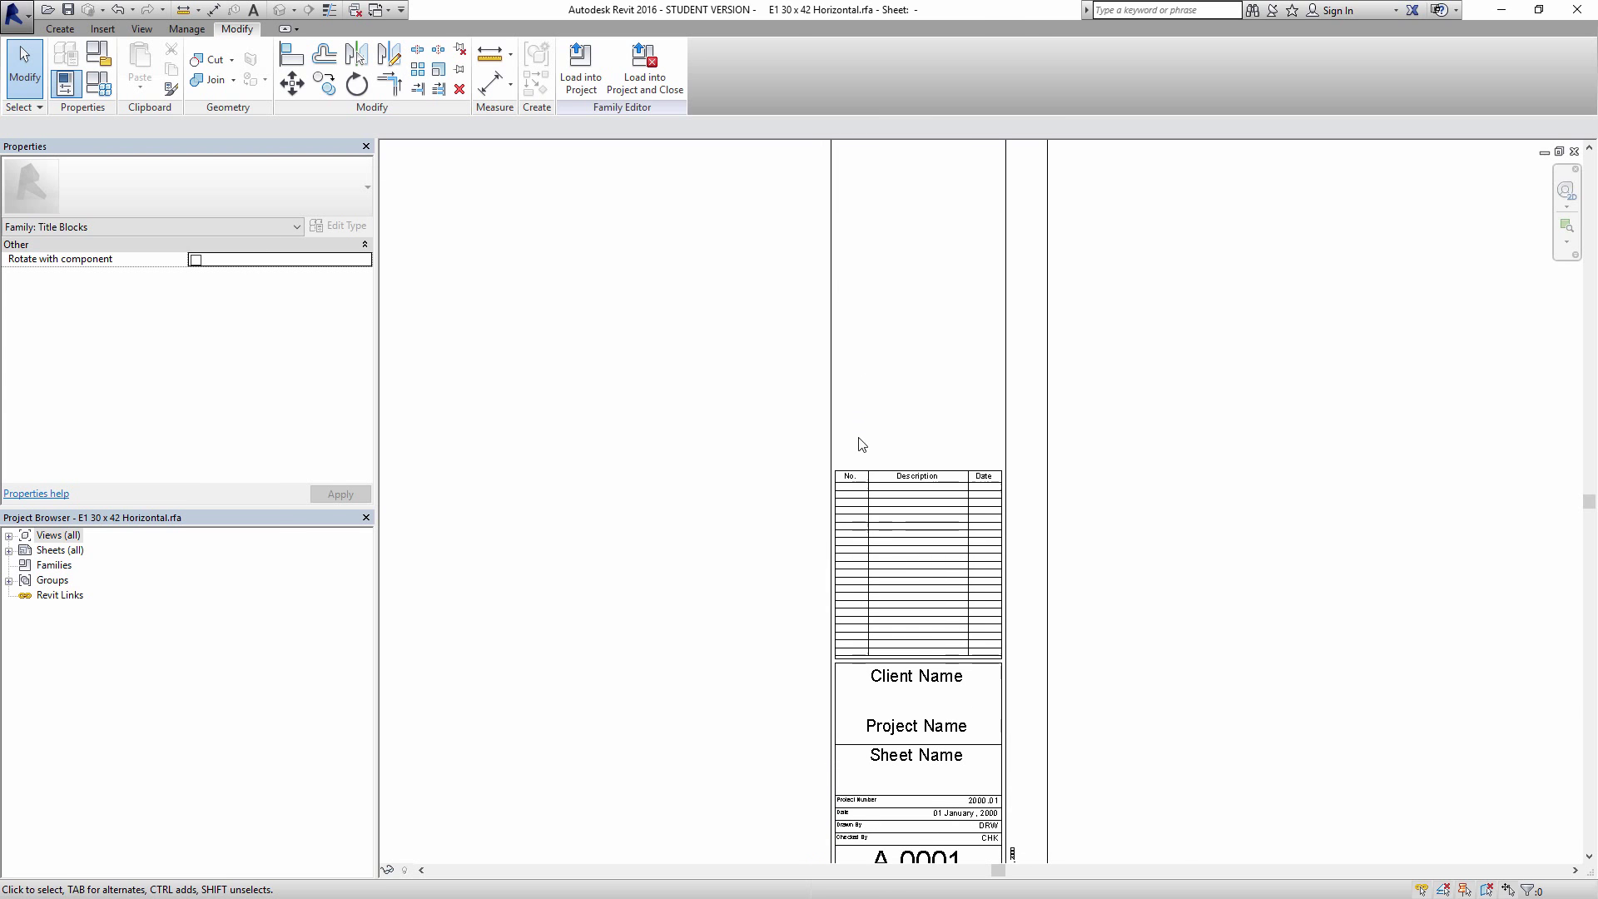
pyautogui.click(920, 575)
pyautogui.scroll(2, 928, 583)
pyautogui.press('Escape')
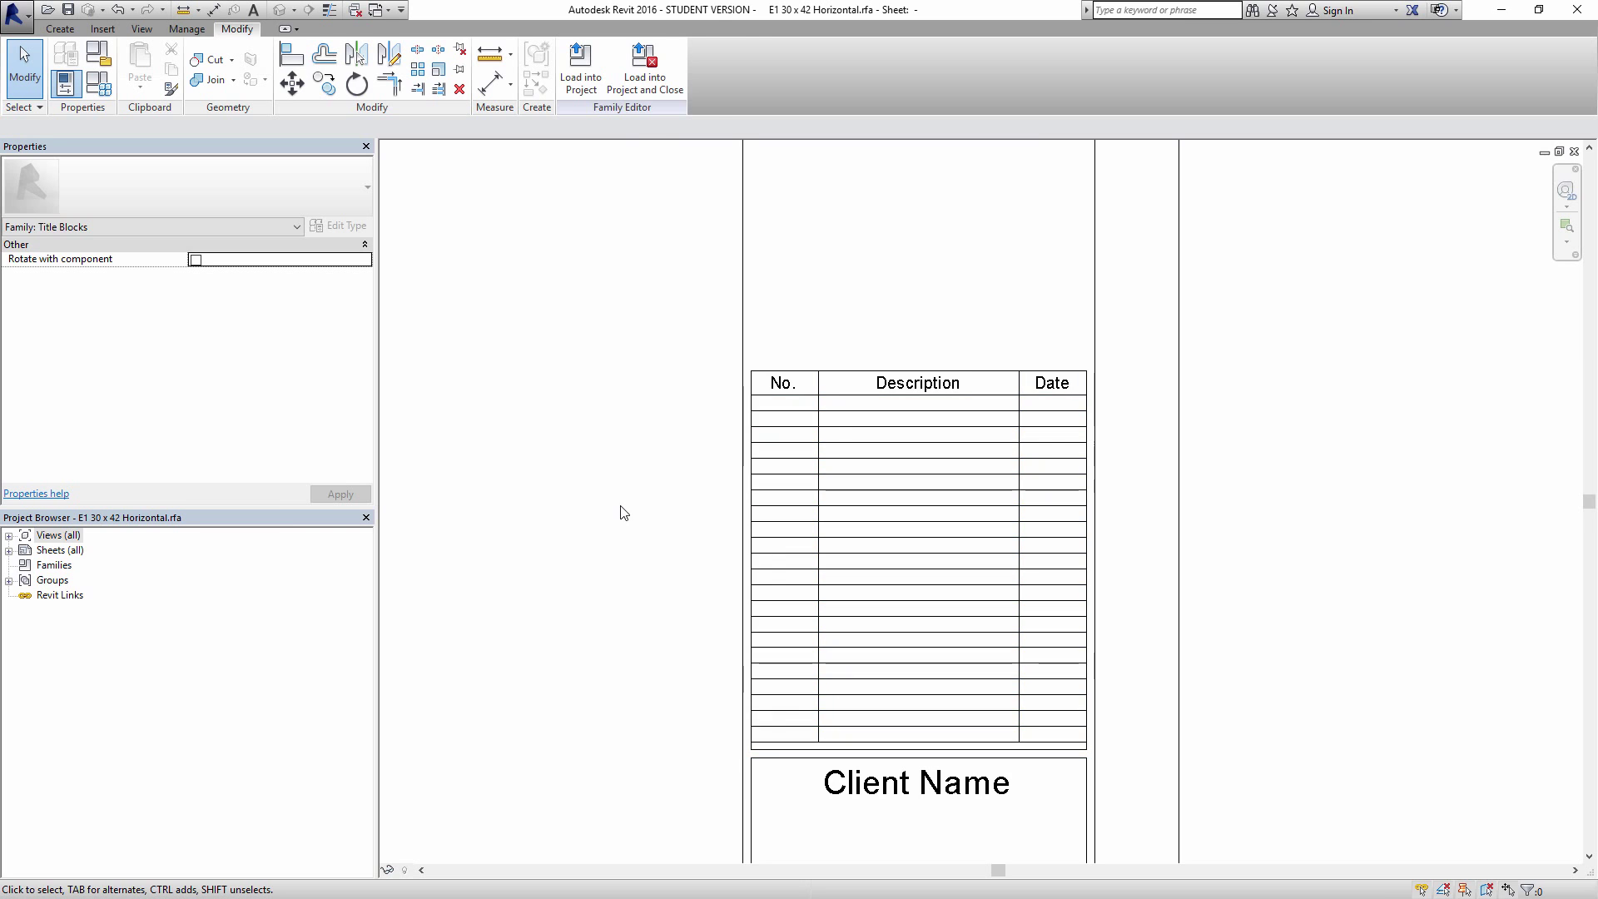
pyautogui.click(822, 467)
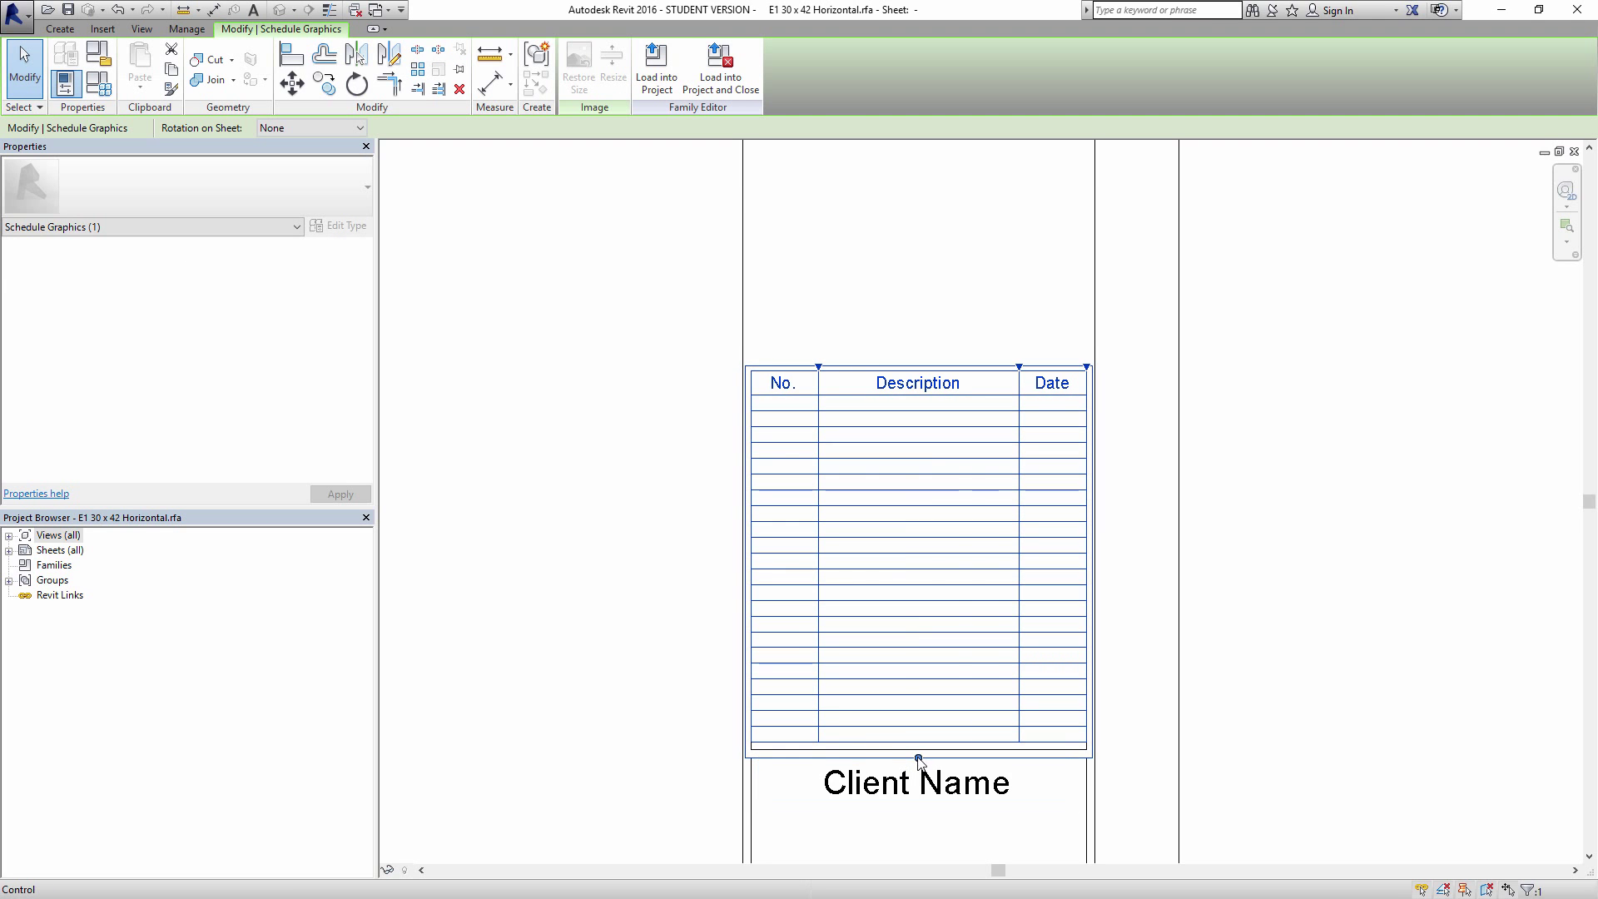
pyautogui.moveTo(919, 758); pyautogui.dragTo(917, 457)
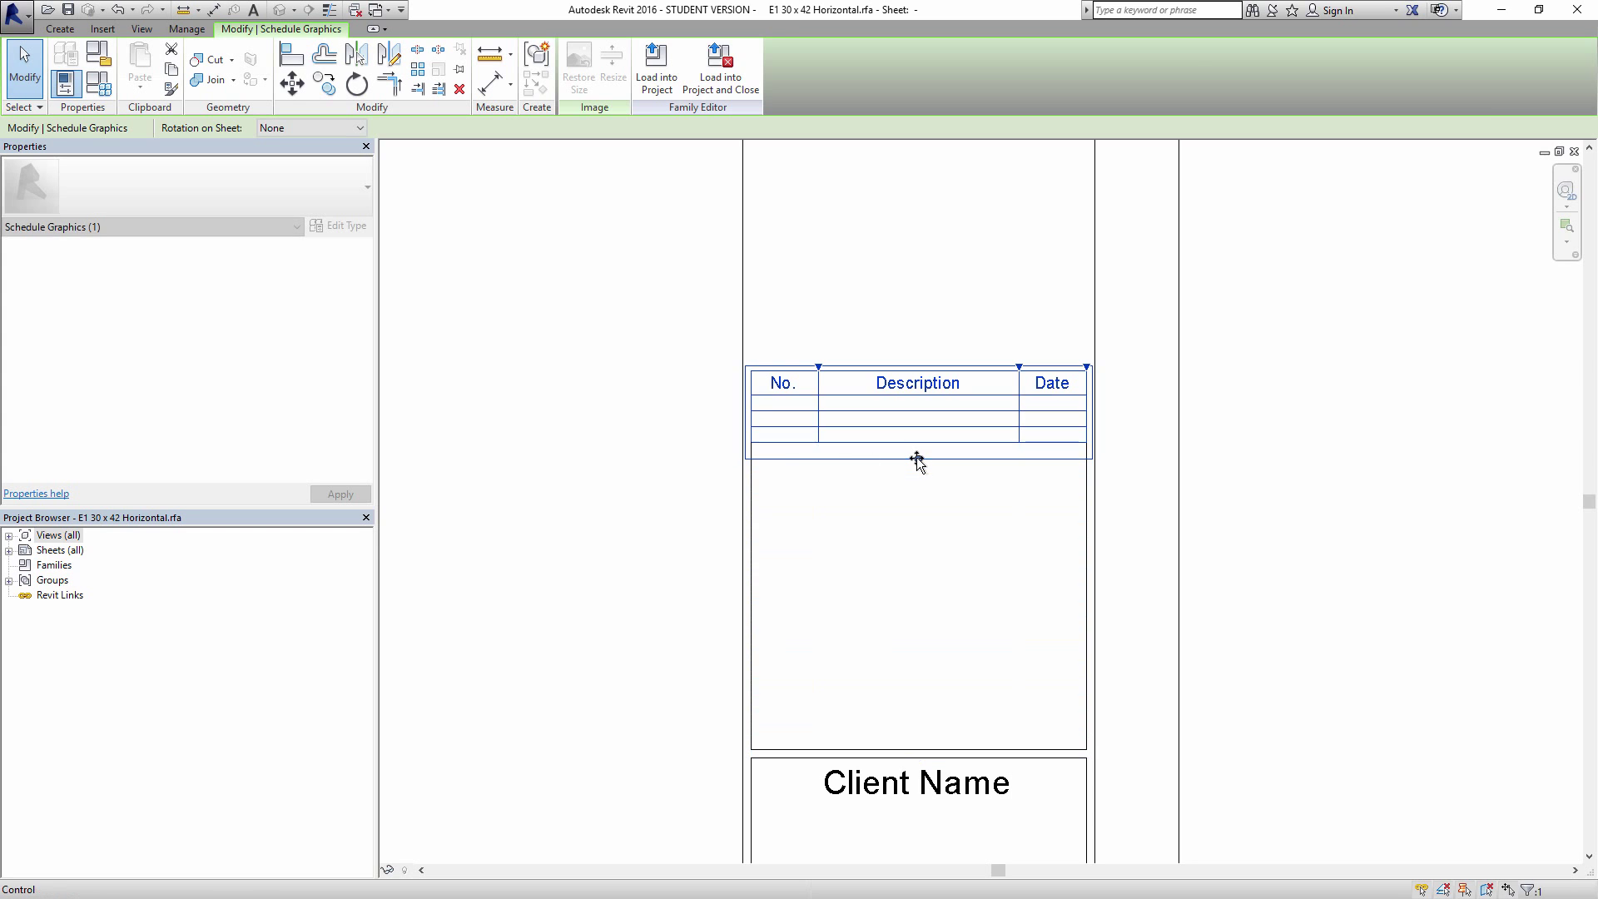
pyautogui.click(766, 453)
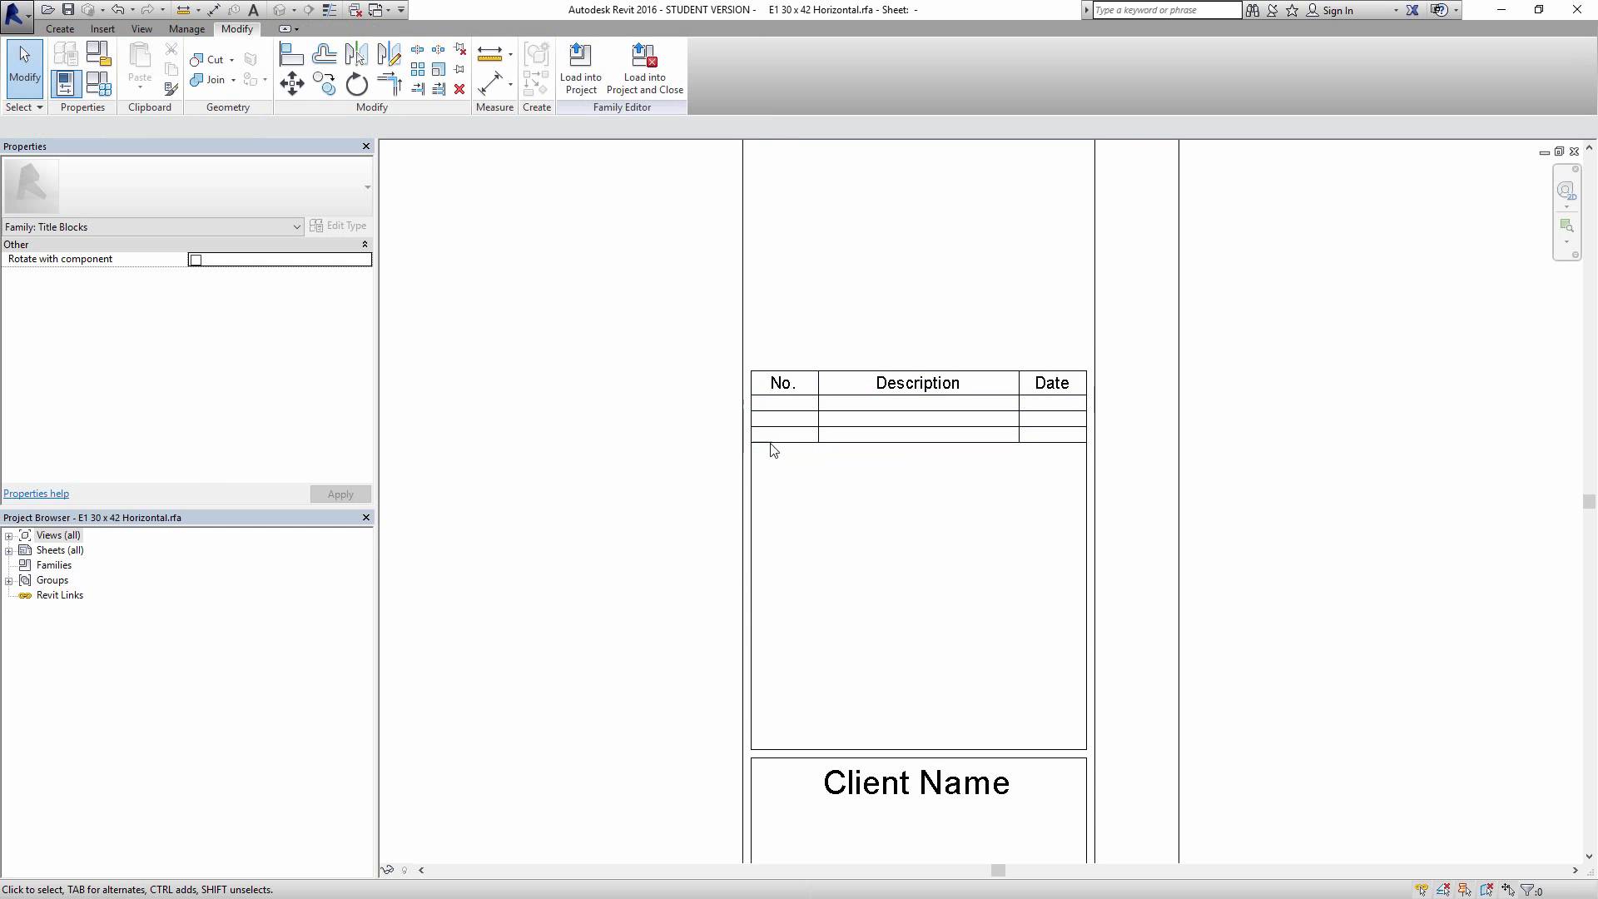
# Step: Delete the border lines around the revision schedule and move the schedule down to just above the client name box
pyautogui.click(753, 490)
pyautogui.click(845, 431)
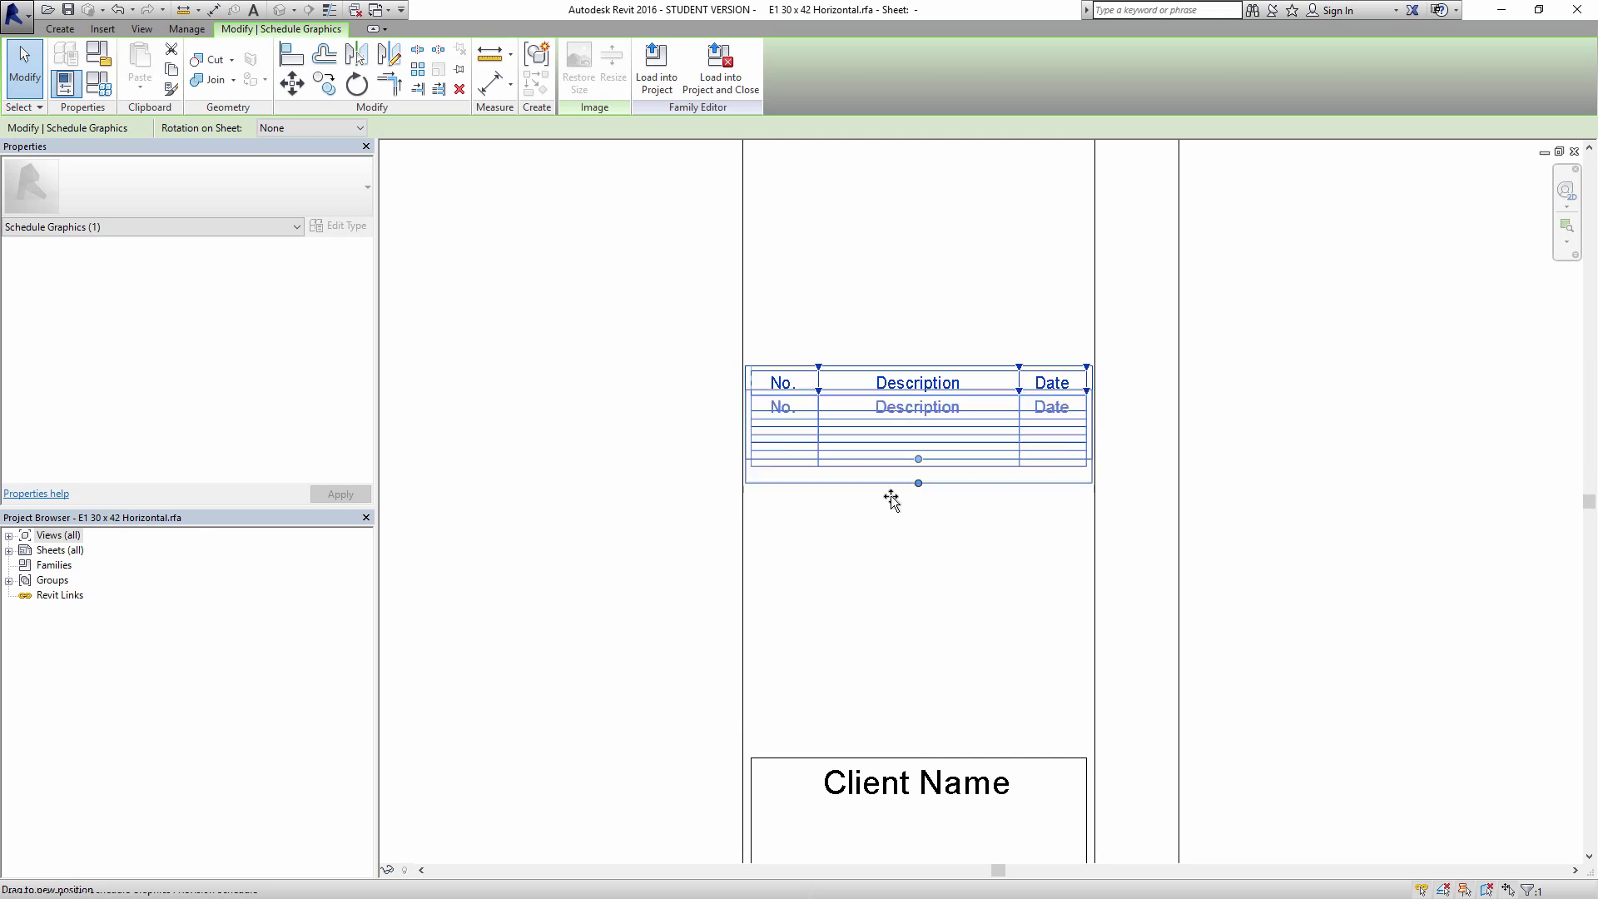
pyautogui.moveTo(891, 500); pyautogui.dragTo(876, 678)
pyautogui.click(700, 692)
pyautogui.moveTo(699, 692); pyautogui.dragTo(820, 404, button='middle')
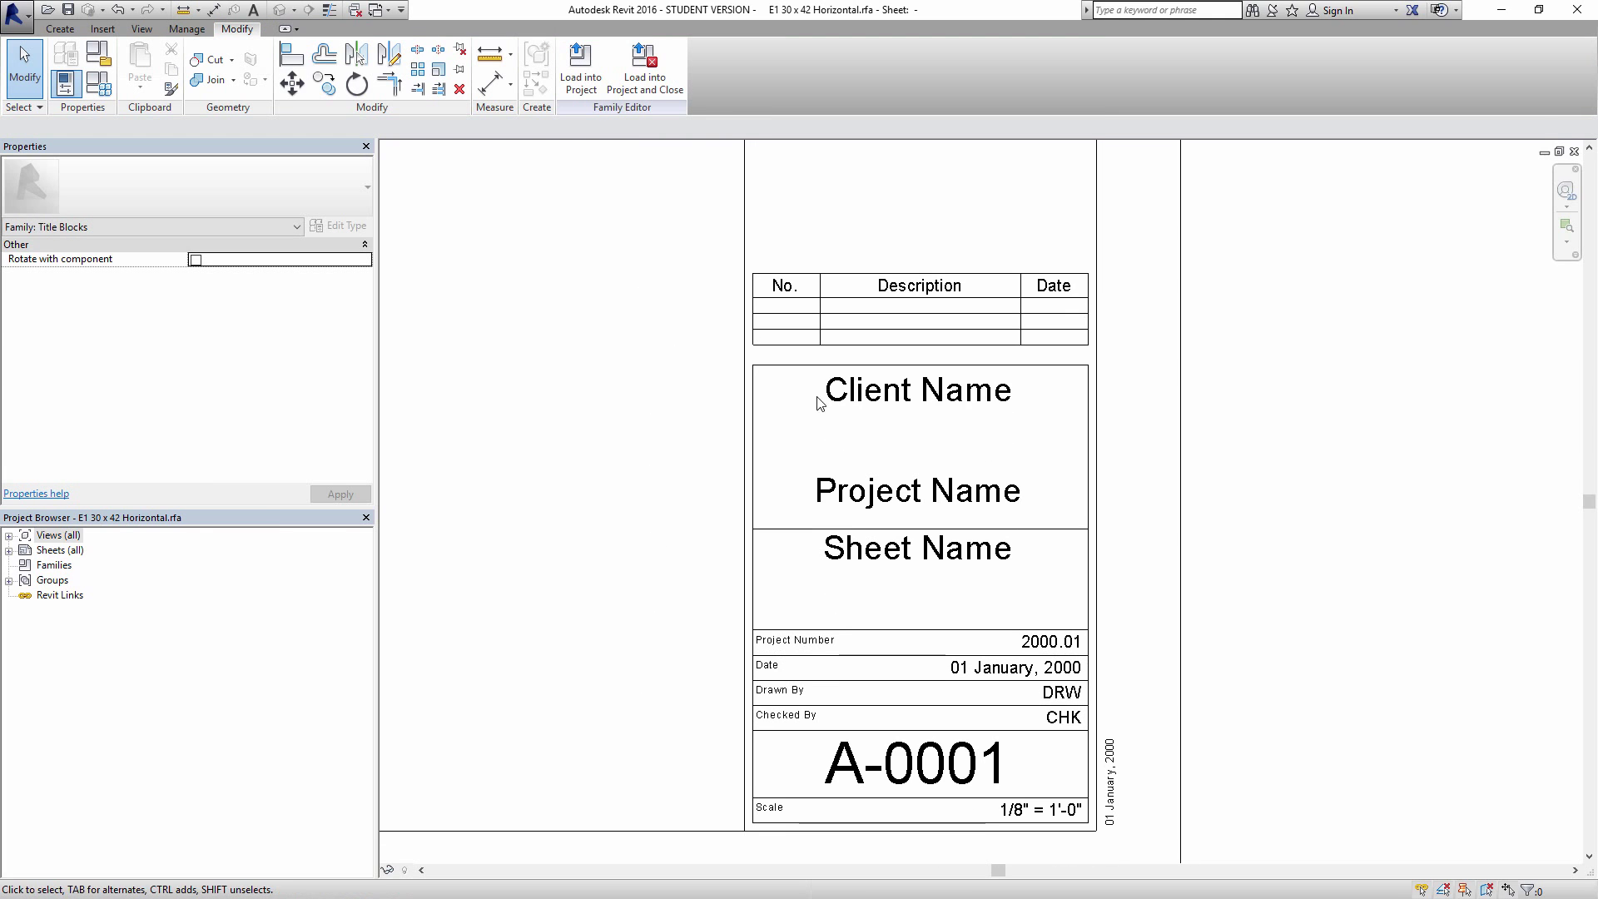
# Step: Set the horizontal alignment of the Client Name, Project Name and Sheet Name labels to Left
pyautogui.click(949, 384)
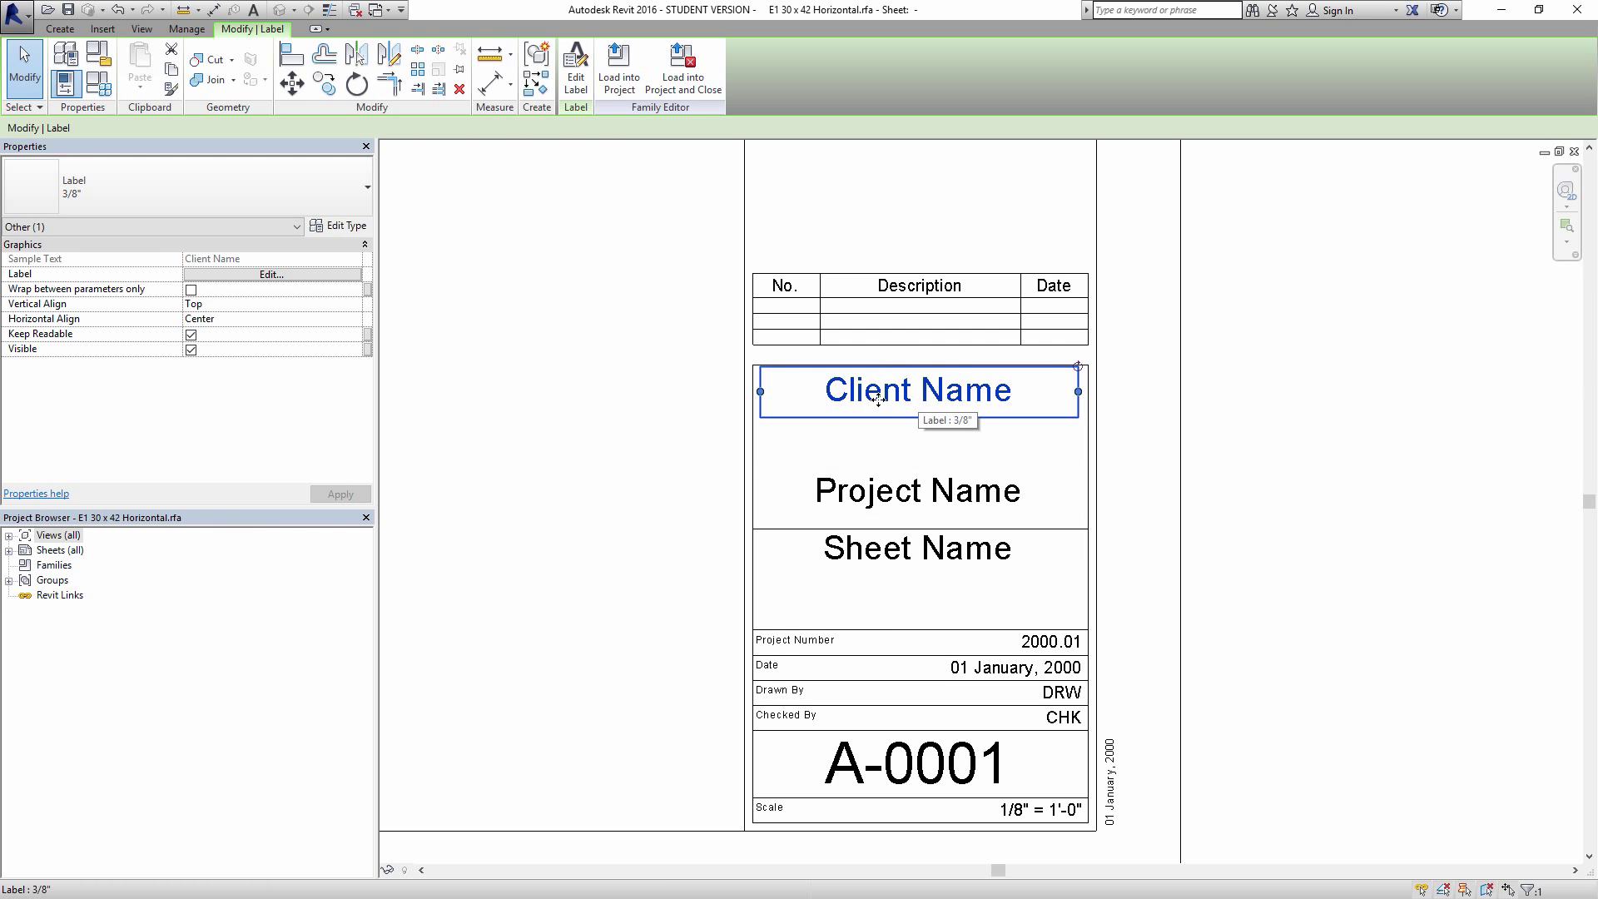
pyautogui.click(363, 319)
pyautogui.click(305, 334)
pyautogui.click(915, 491)
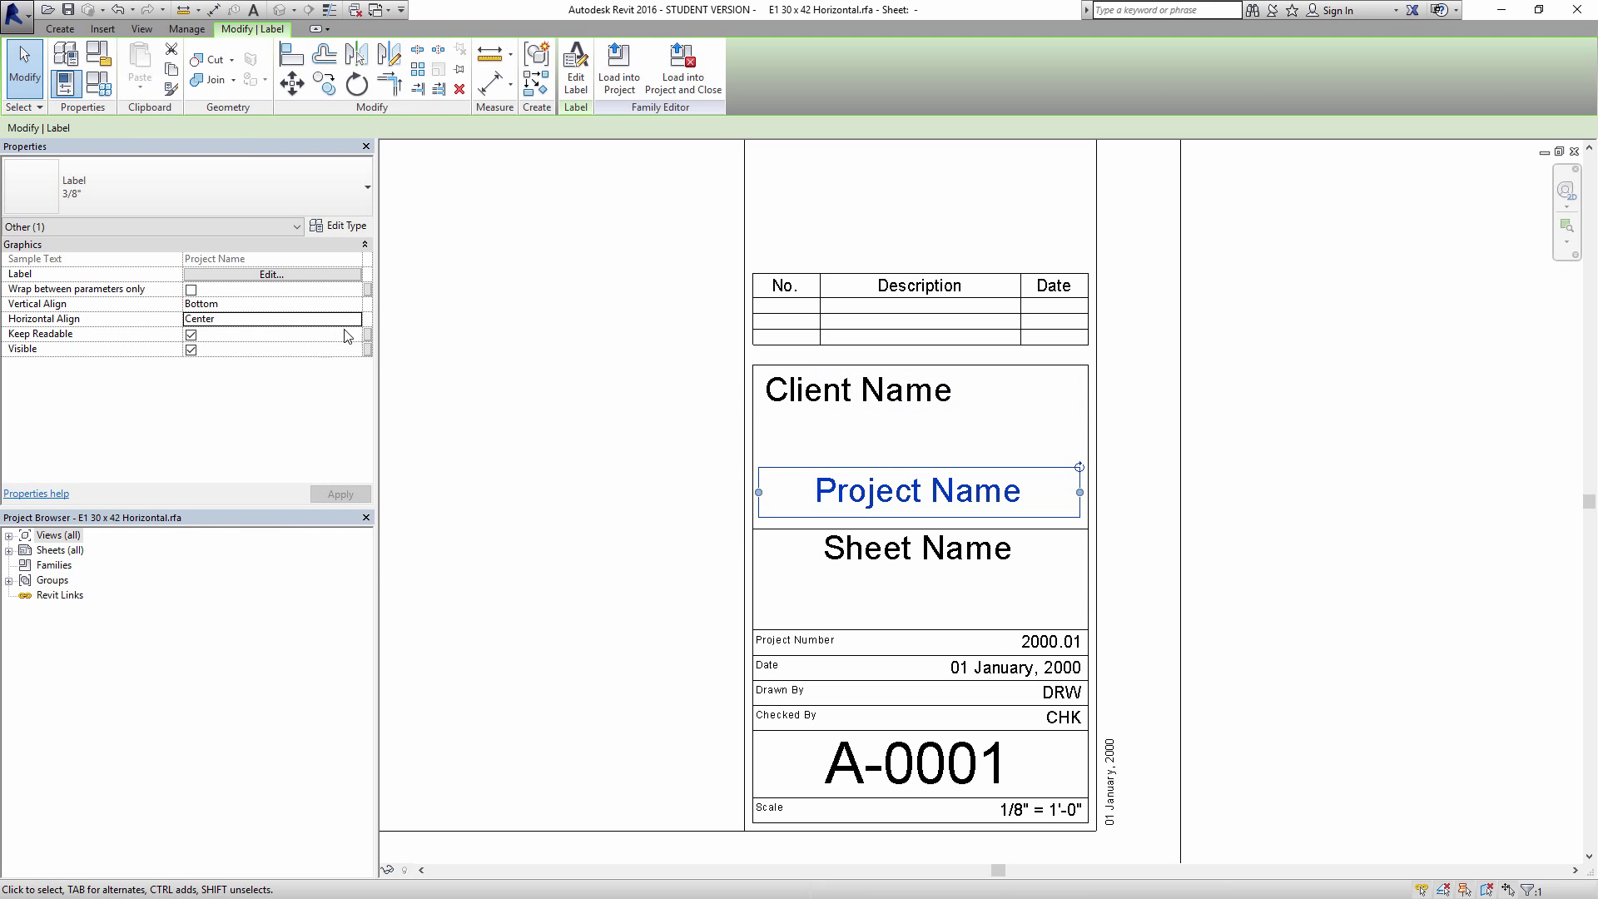
pyautogui.click(354, 319)
pyautogui.click(205, 335)
pyautogui.click(916, 549)
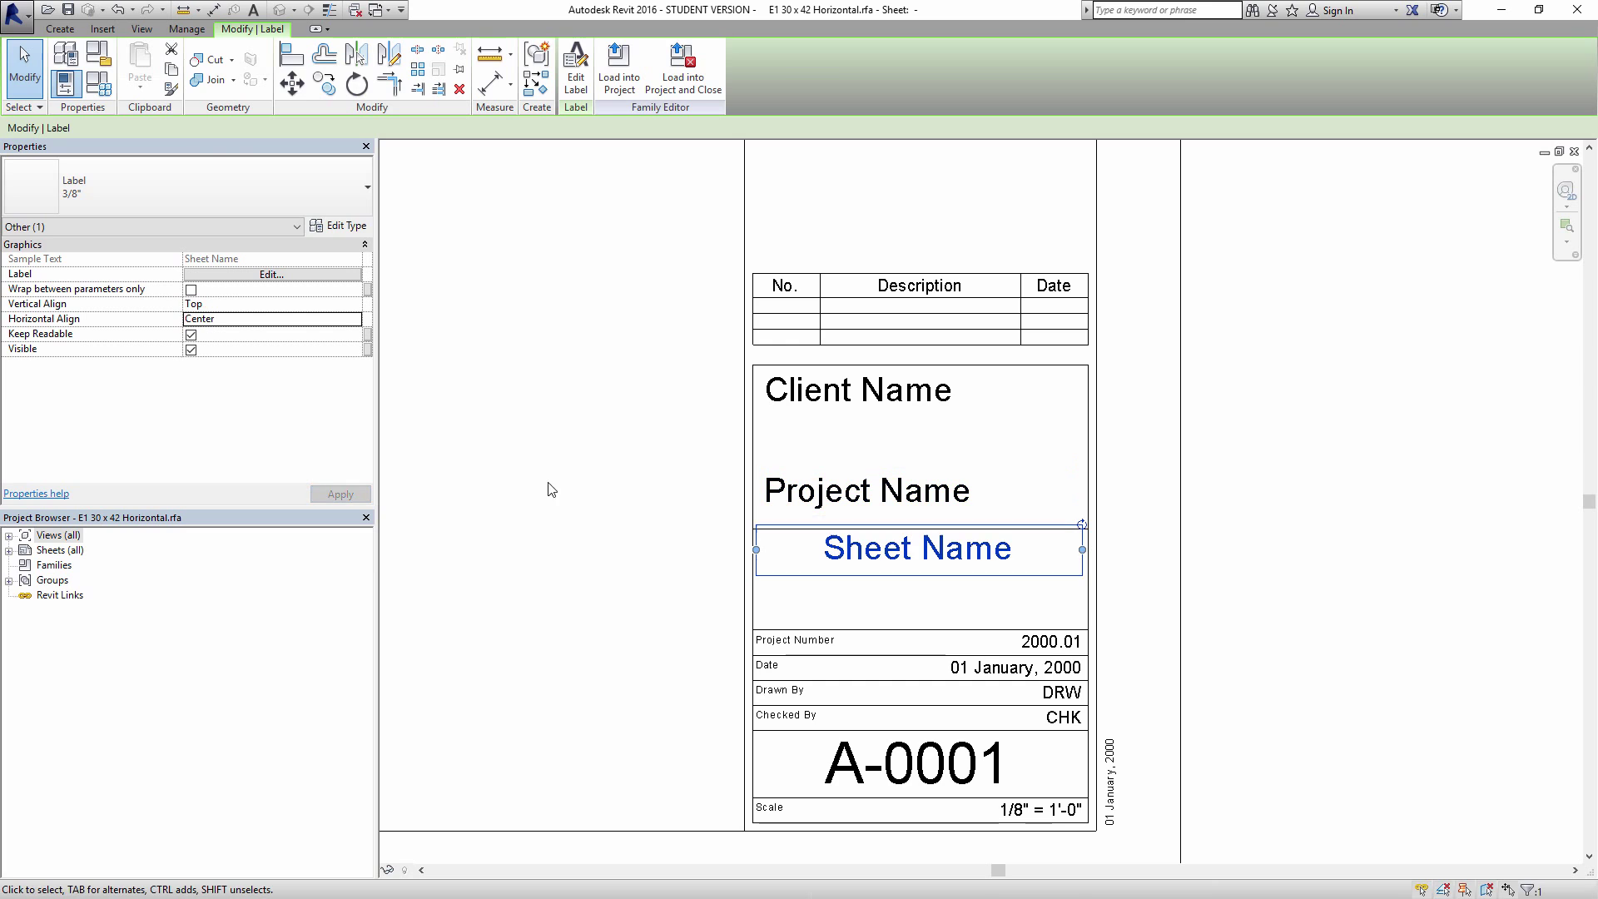
pyautogui.click(356, 319)
pyautogui.click(205, 334)
# Step: Set the A-0001 sheet number label's horizontal alignment to Left and move it to the left side of its box
pyautogui.click(914, 765)
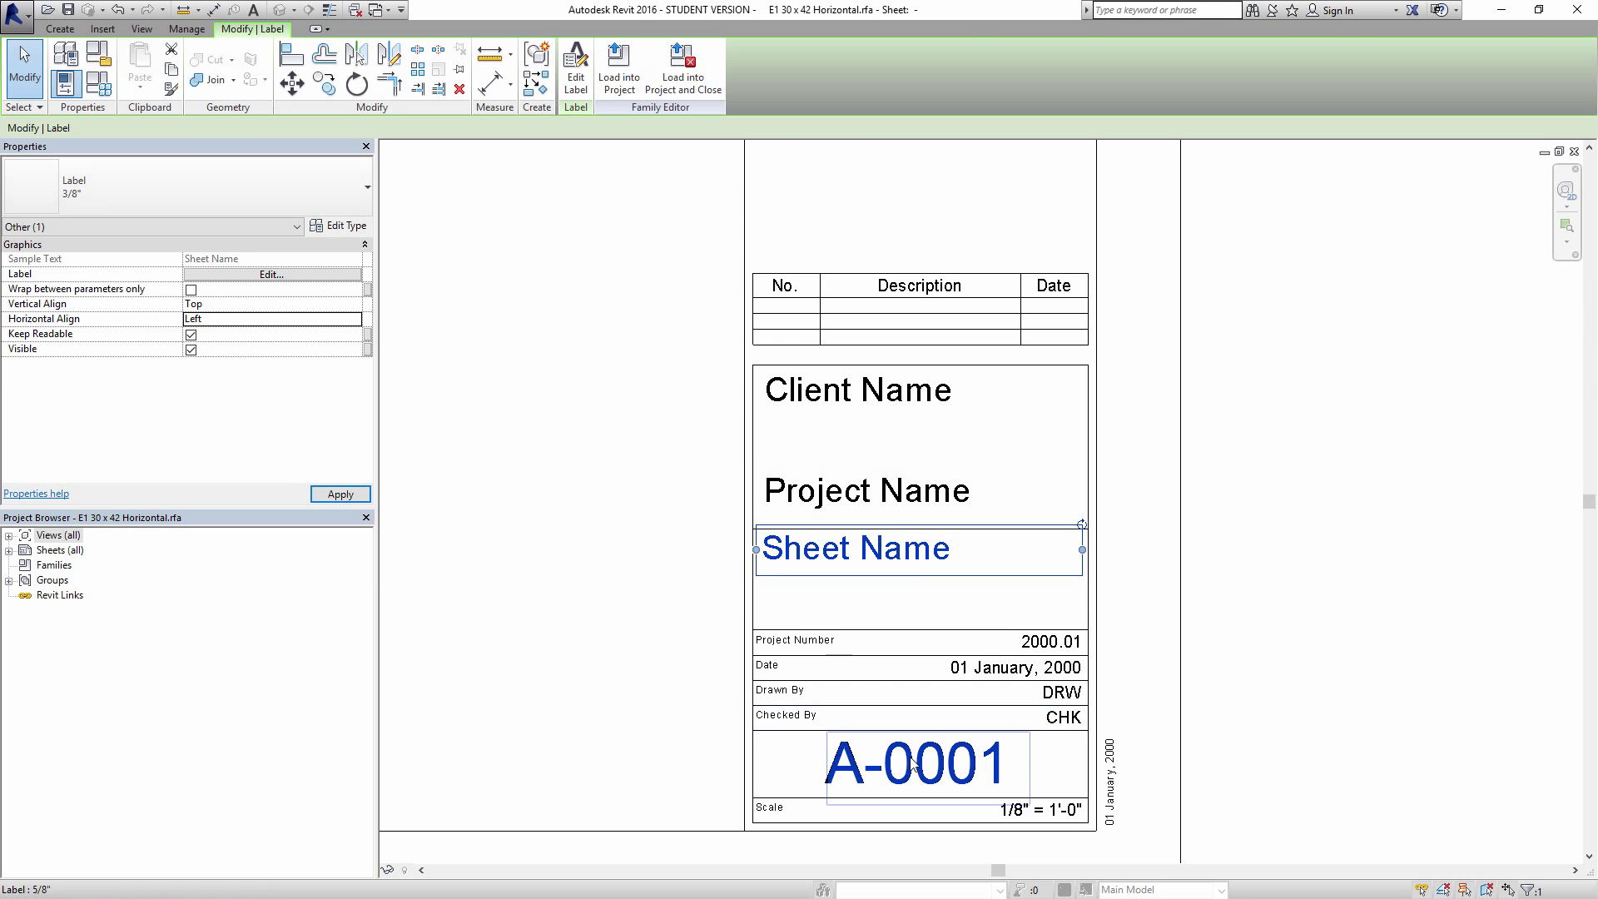
pyautogui.click(356, 319)
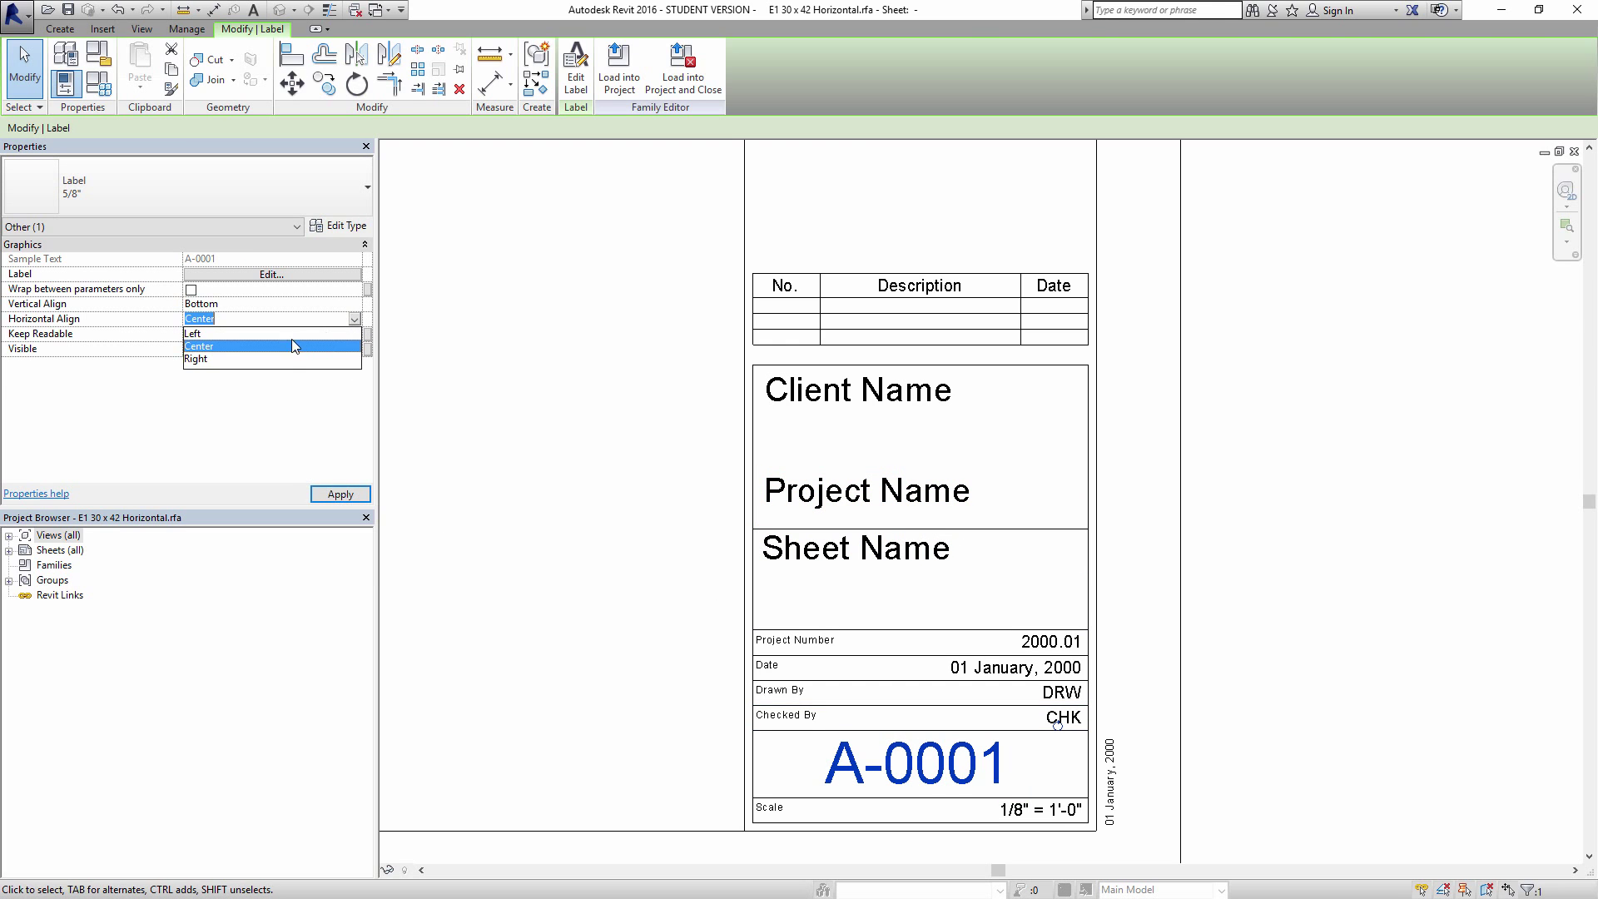
pyautogui.click(200, 334)
pyautogui.click(915, 706)
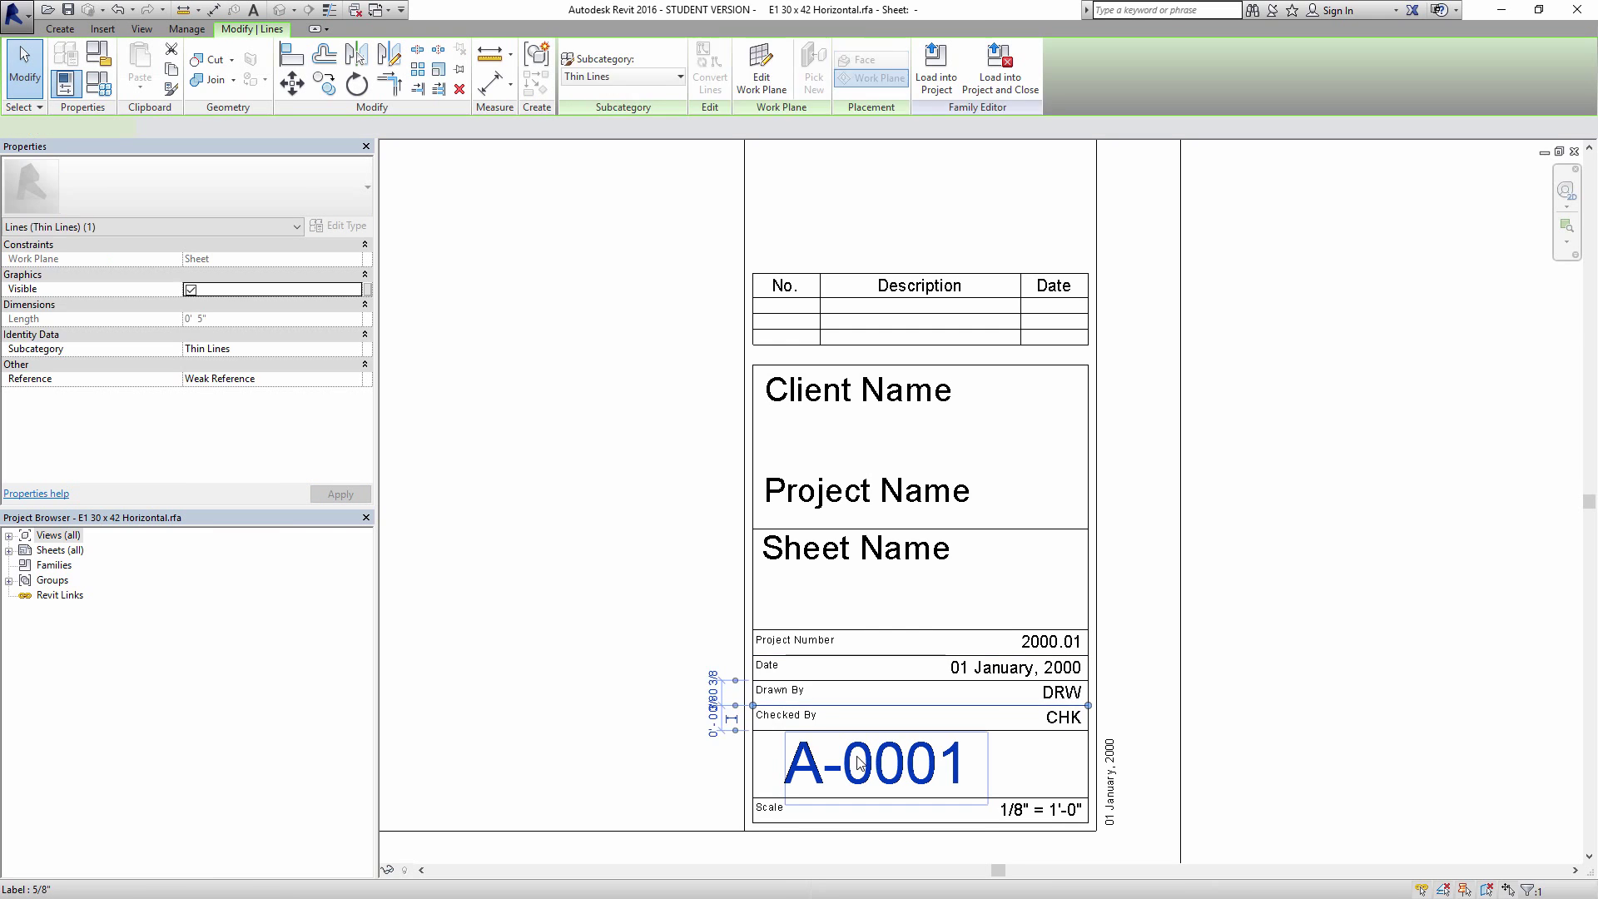
pyautogui.click(859, 763)
pyautogui.moveTo(763, 770); pyautogui.dragTo(794, 767)
pyautogui.click(678, 442)
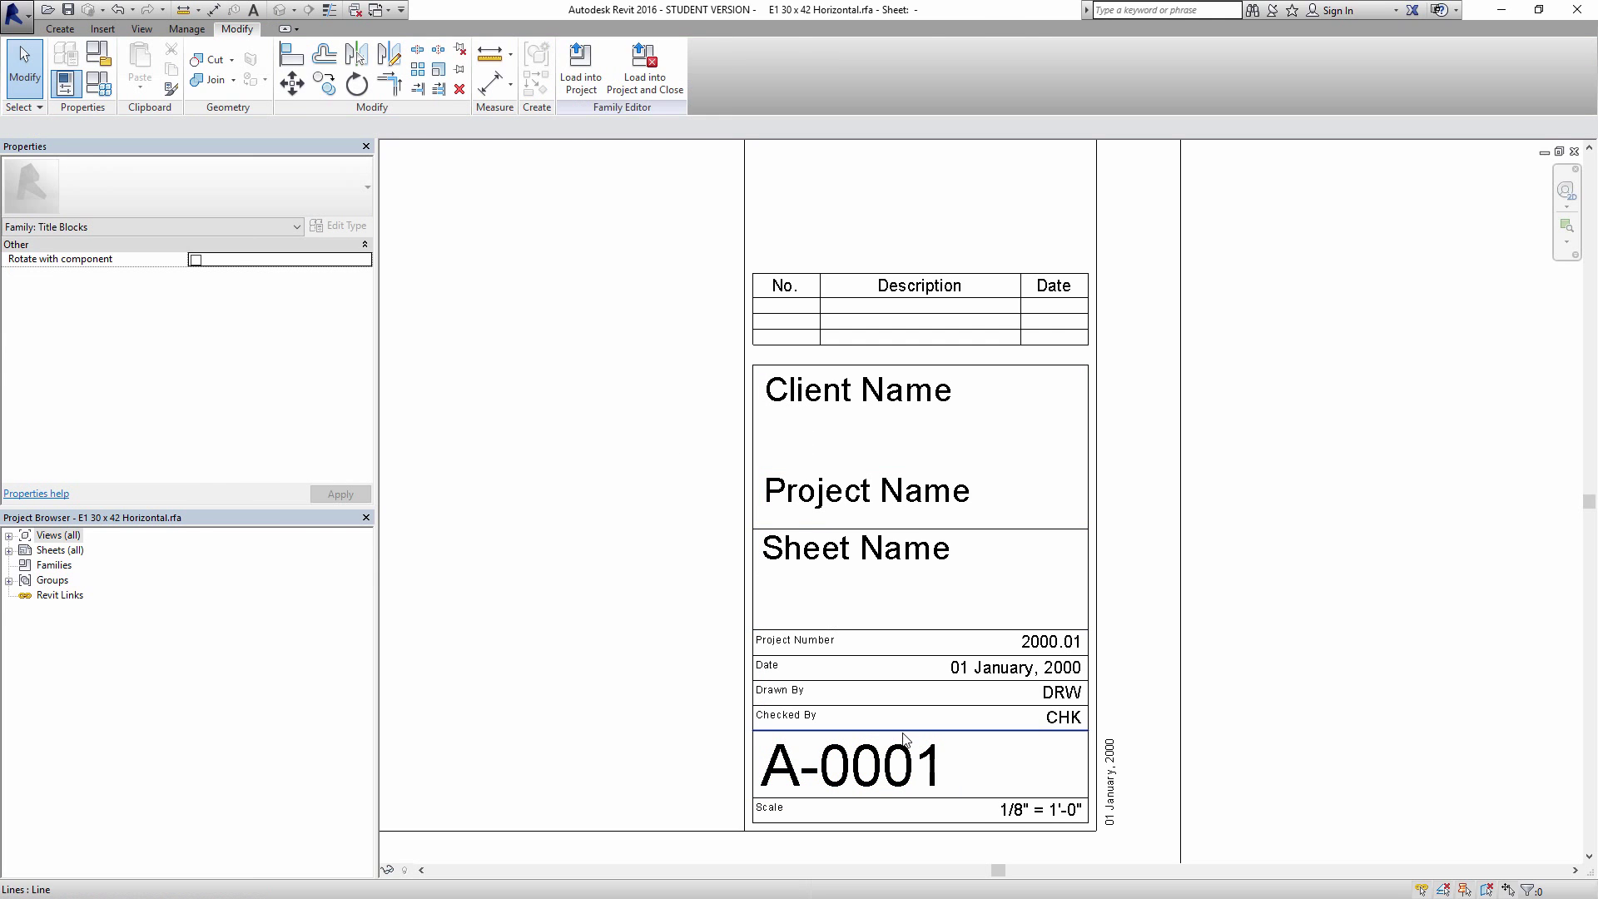
pyautogui.click(740, 766)
pyautogui.click(782, 765)
pyautogui.click(876, 543)
pyautogui.click(874, 491)
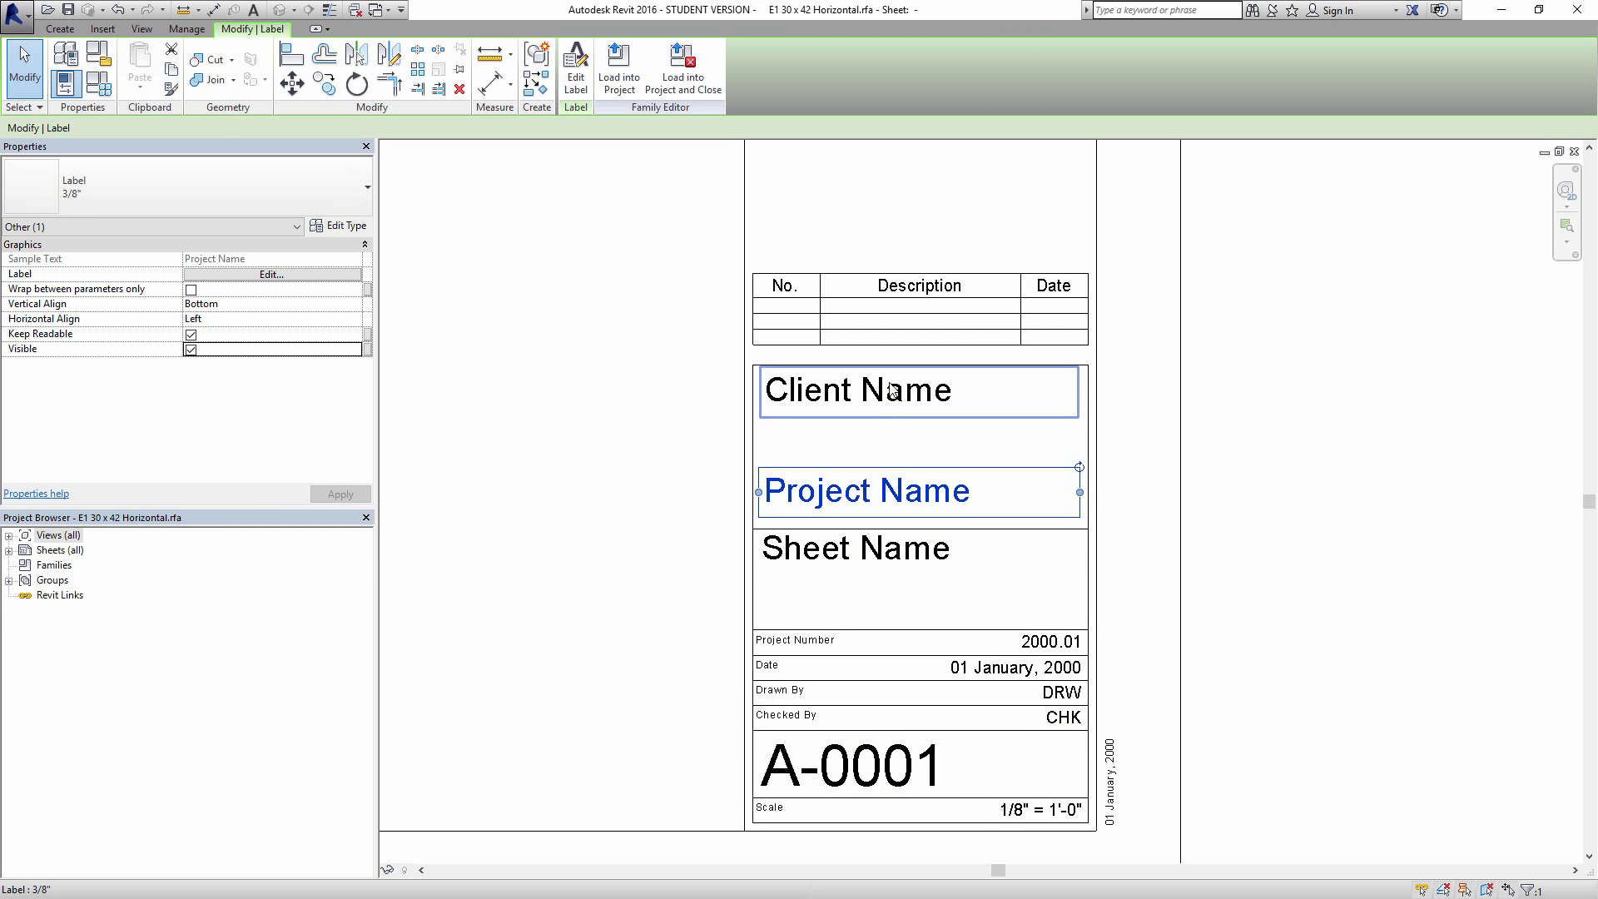
pyautogui.click(866, 391)
pyautogui.click(609, 496)
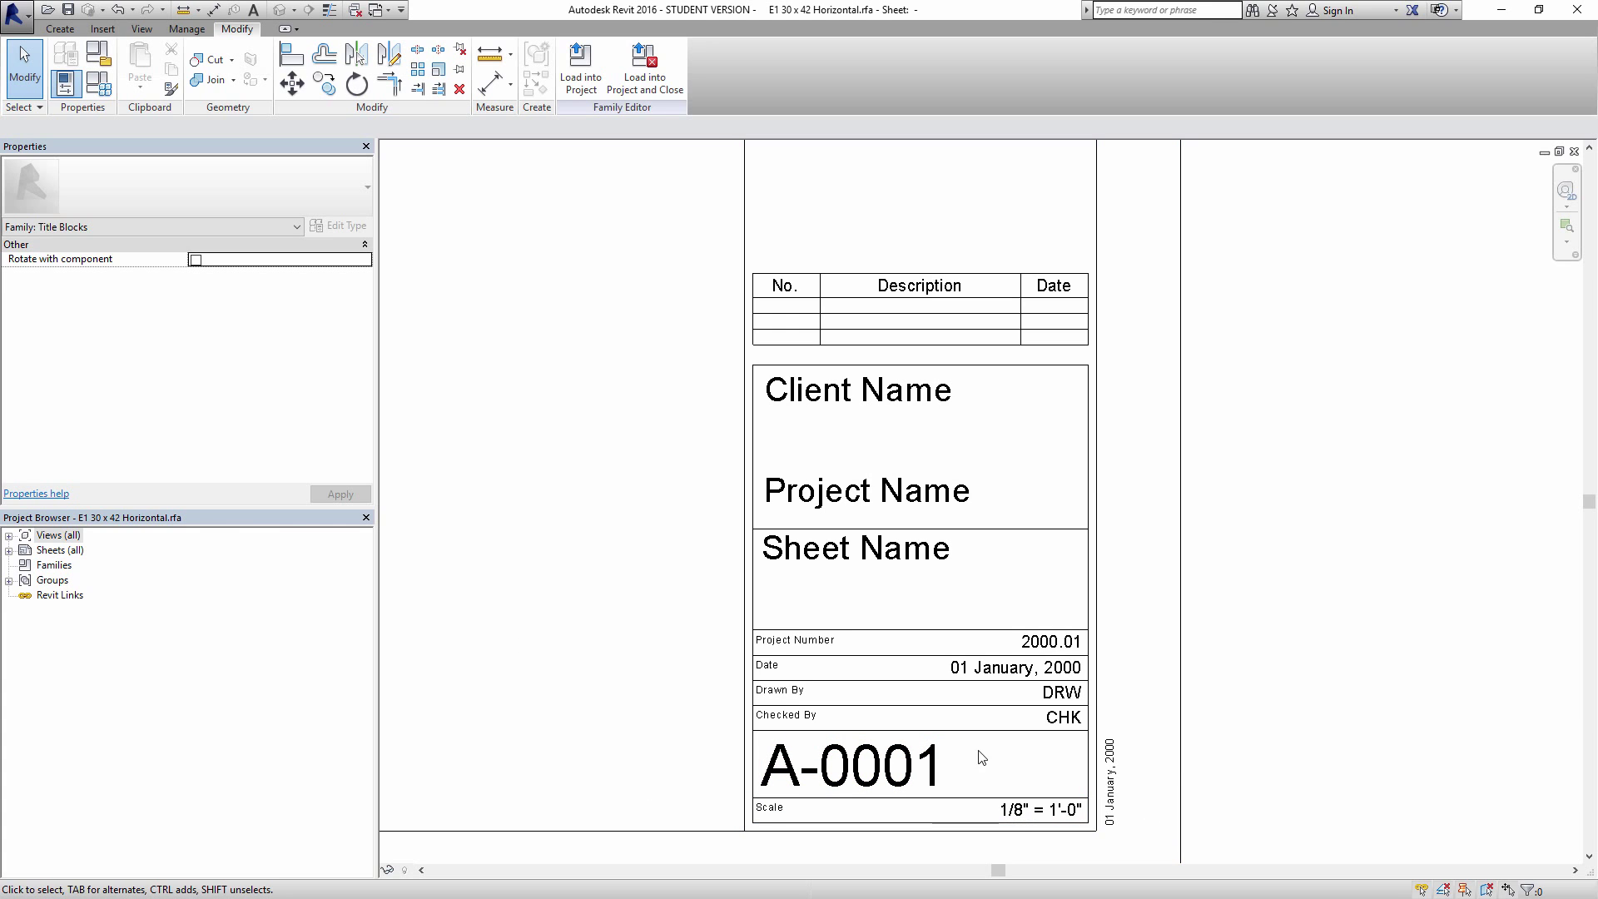
# Step: Load the edited title block family into the project so that sheet A101 uses it
pyautogui.keyDown('shift'); pyautogui.hscroll(-2, 885, 702); pyautogui.keyUp('shift')
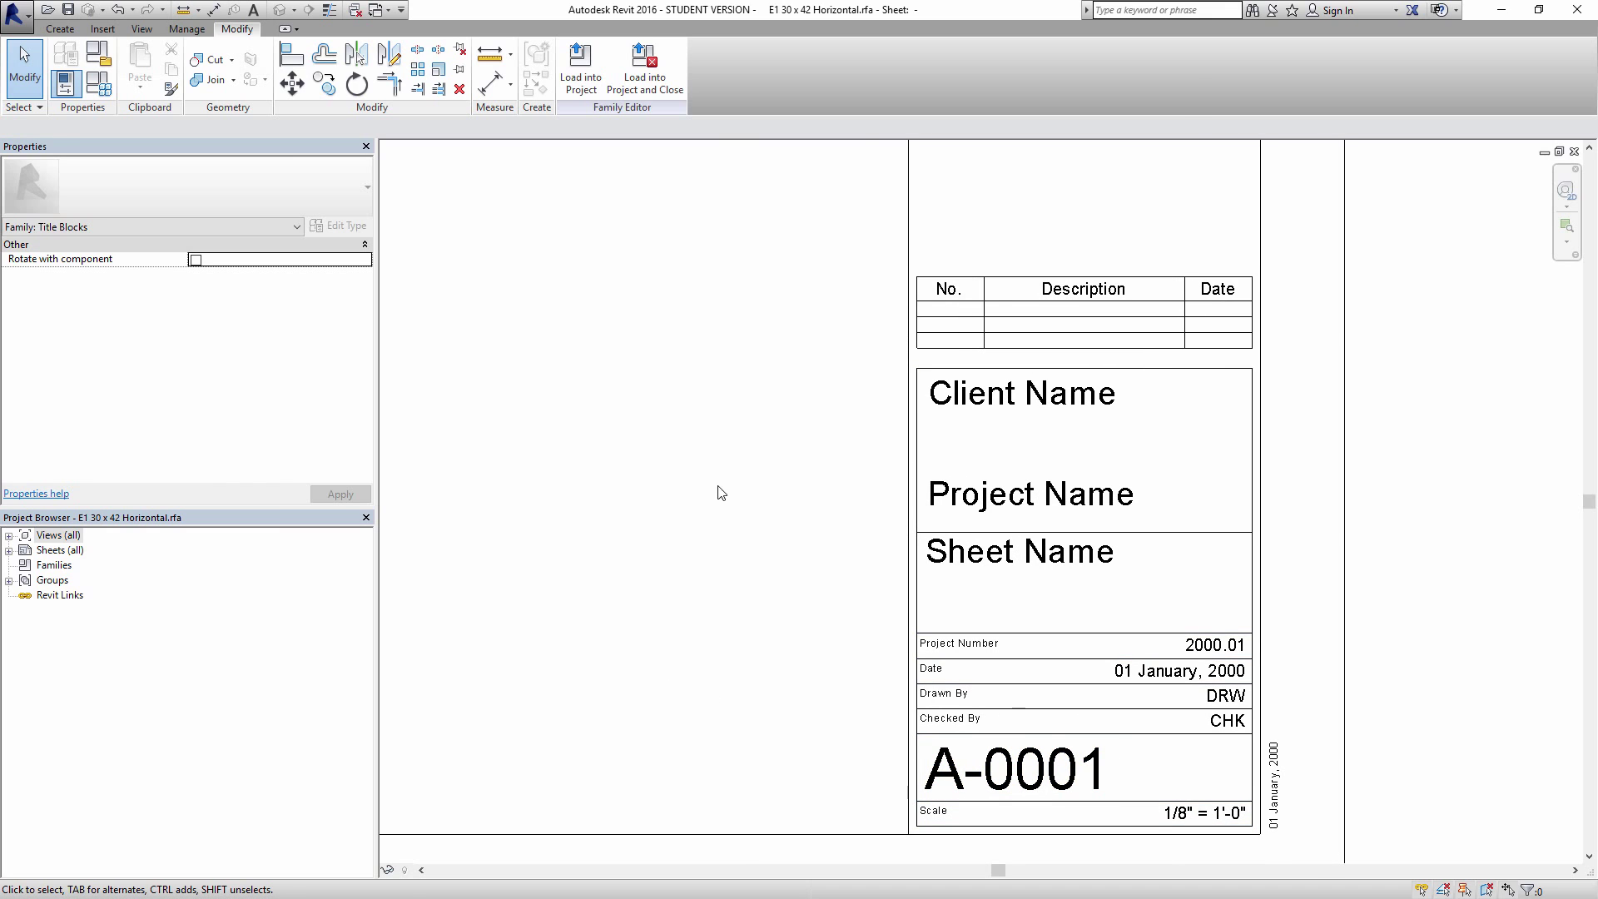
pyautogui.scroll(-5, 730, 495)
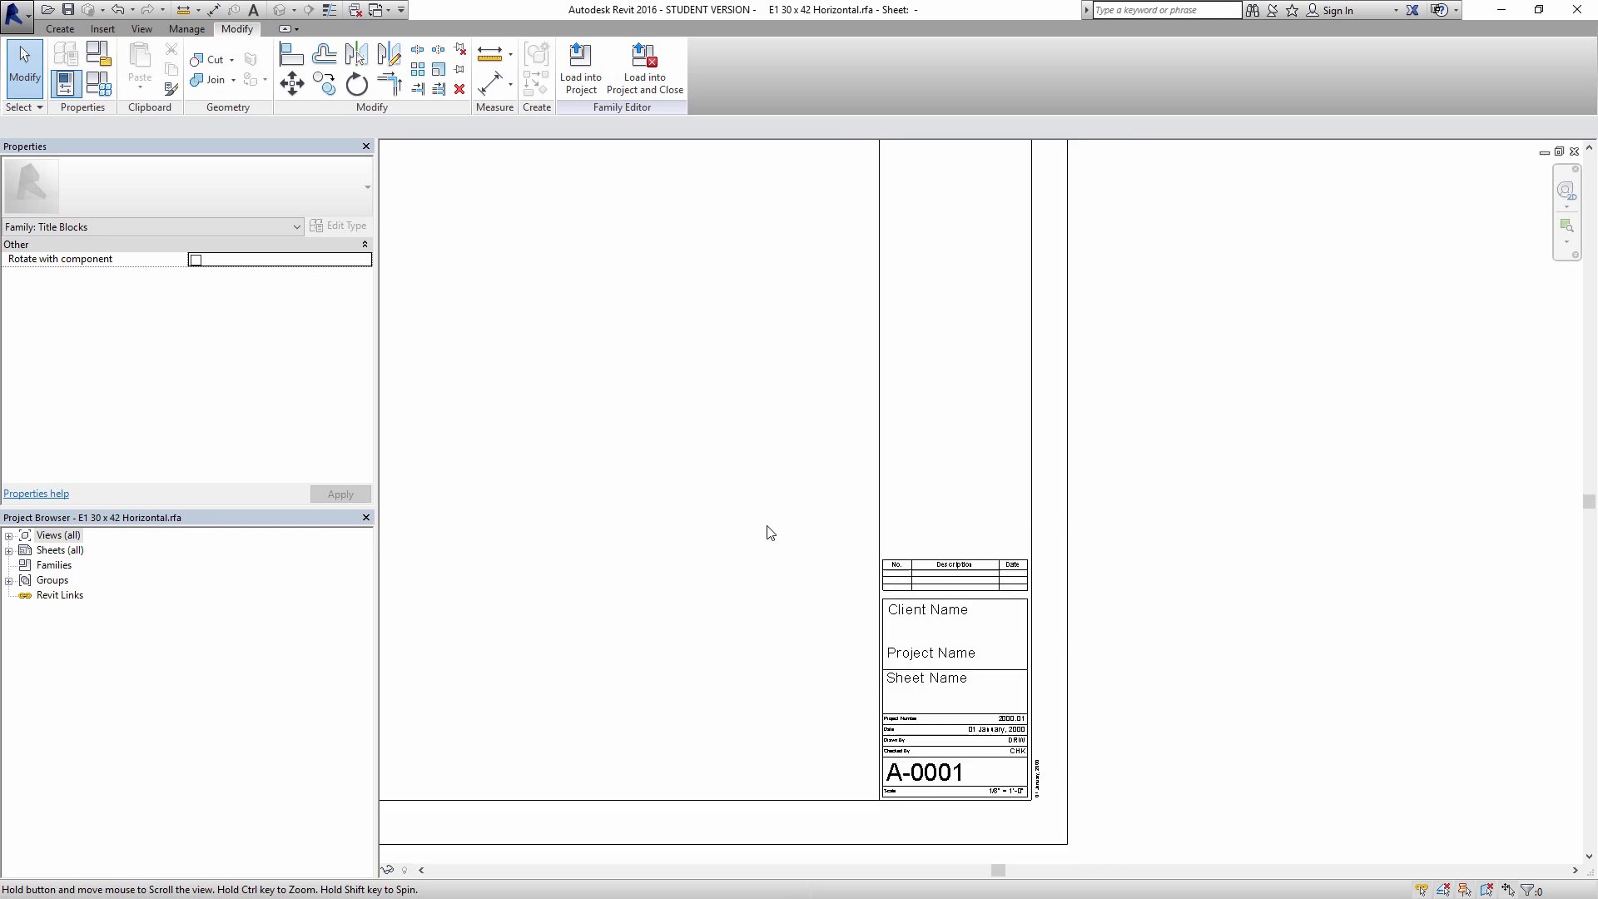
pyautogui.scroll(-1, 757, 348)
pyautogui.moveTo(758, 348); pyautogui.dragTo(1045, 516, button='middle')
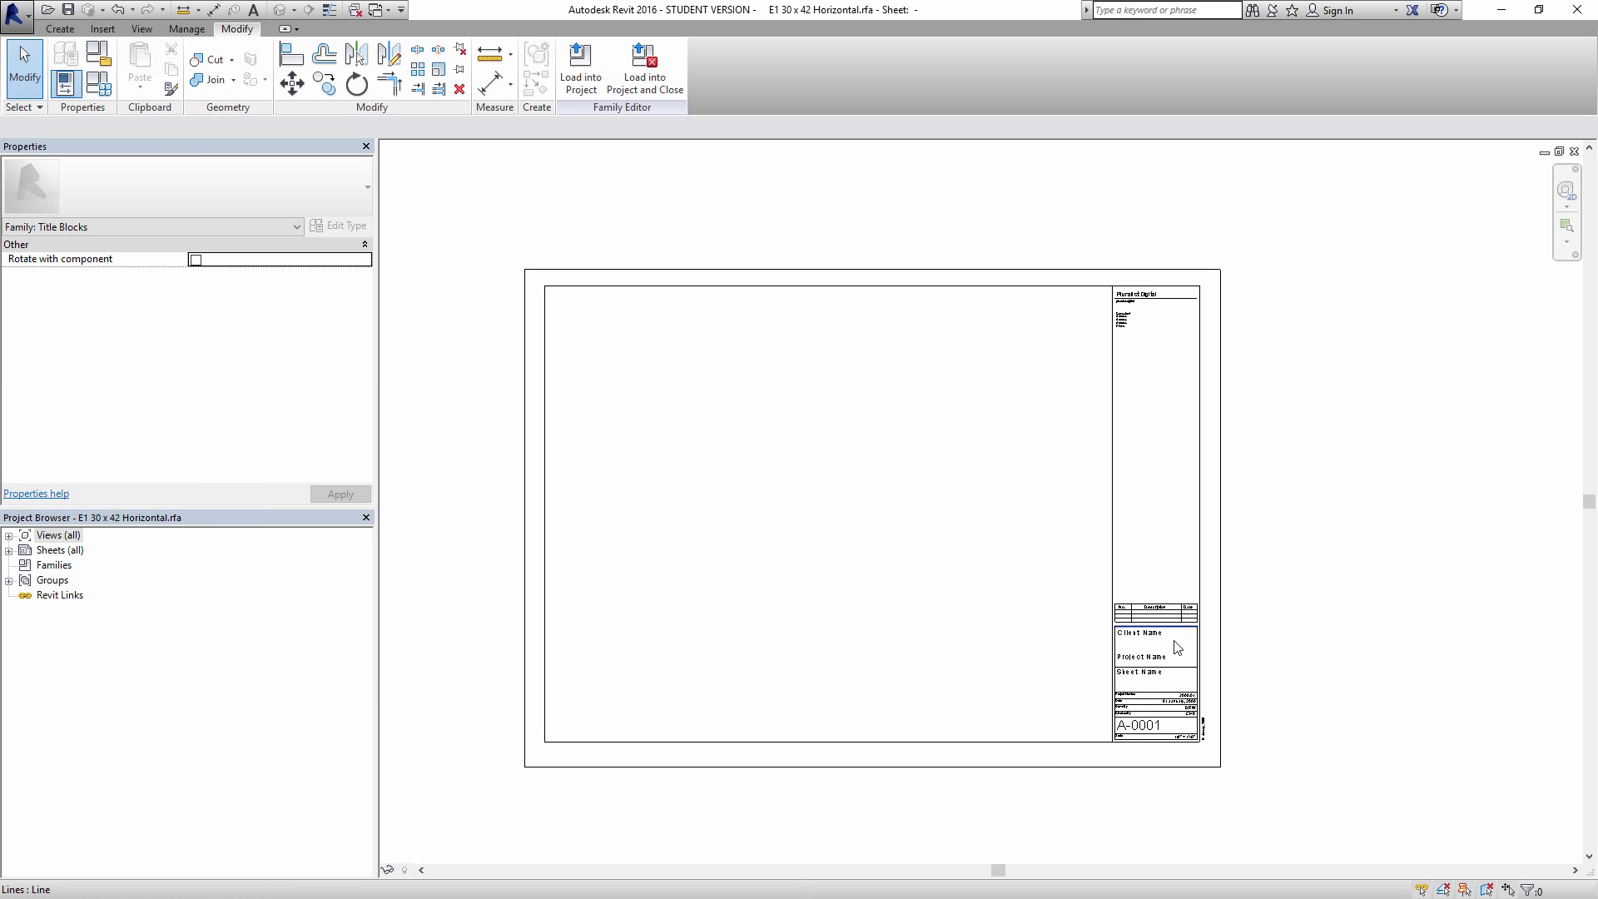
pyautogui.click(581, 68)
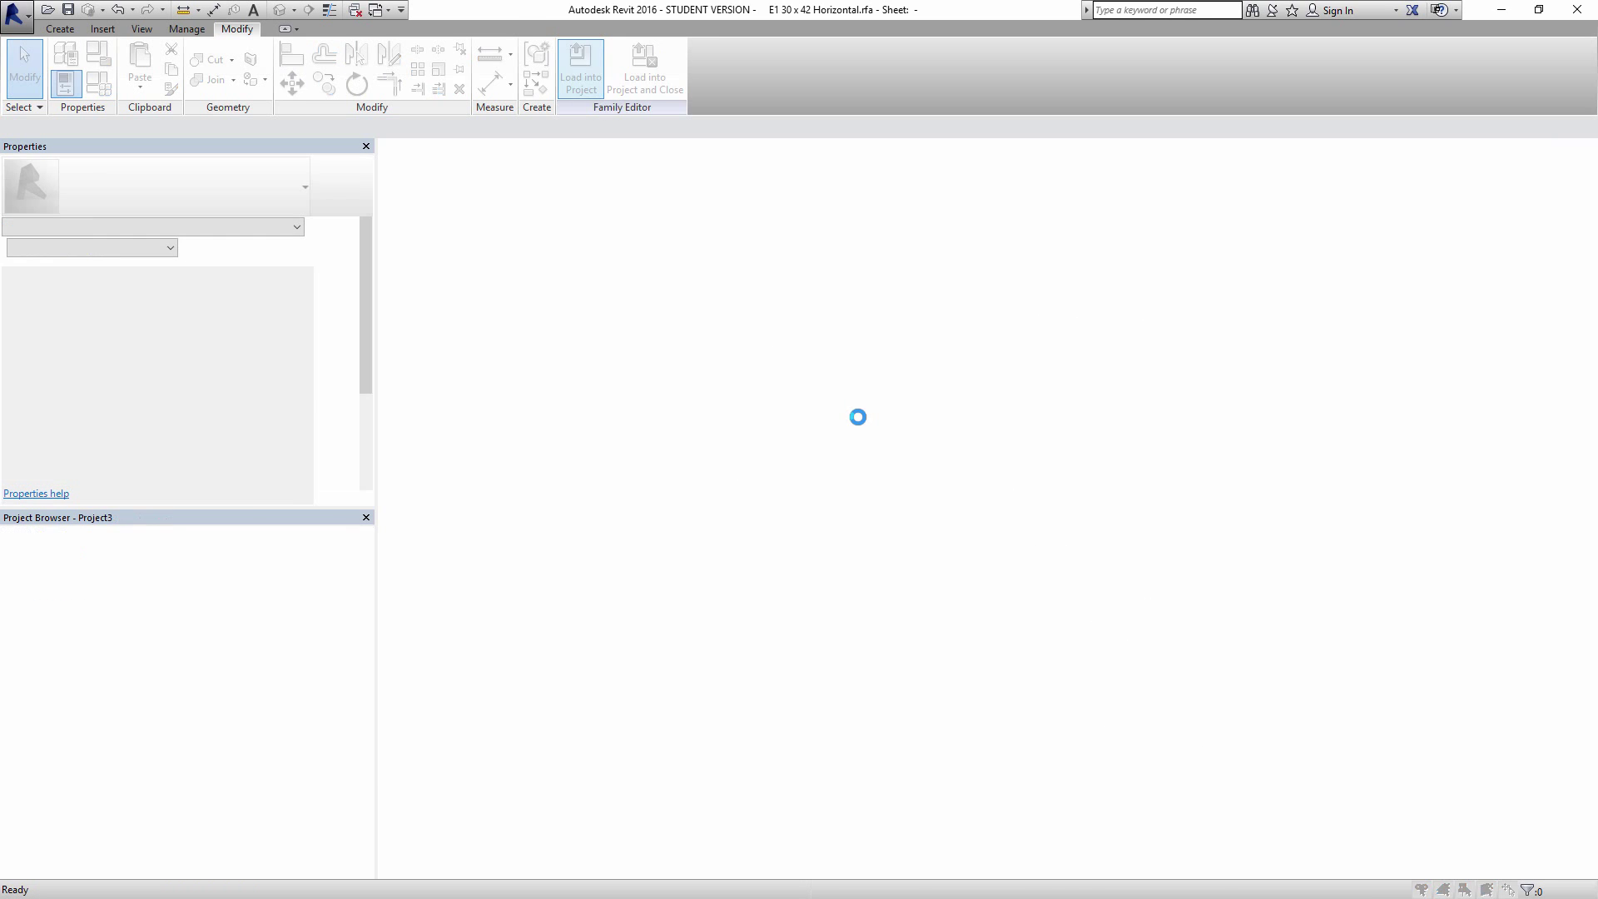
pyautogui.click(691, 460)
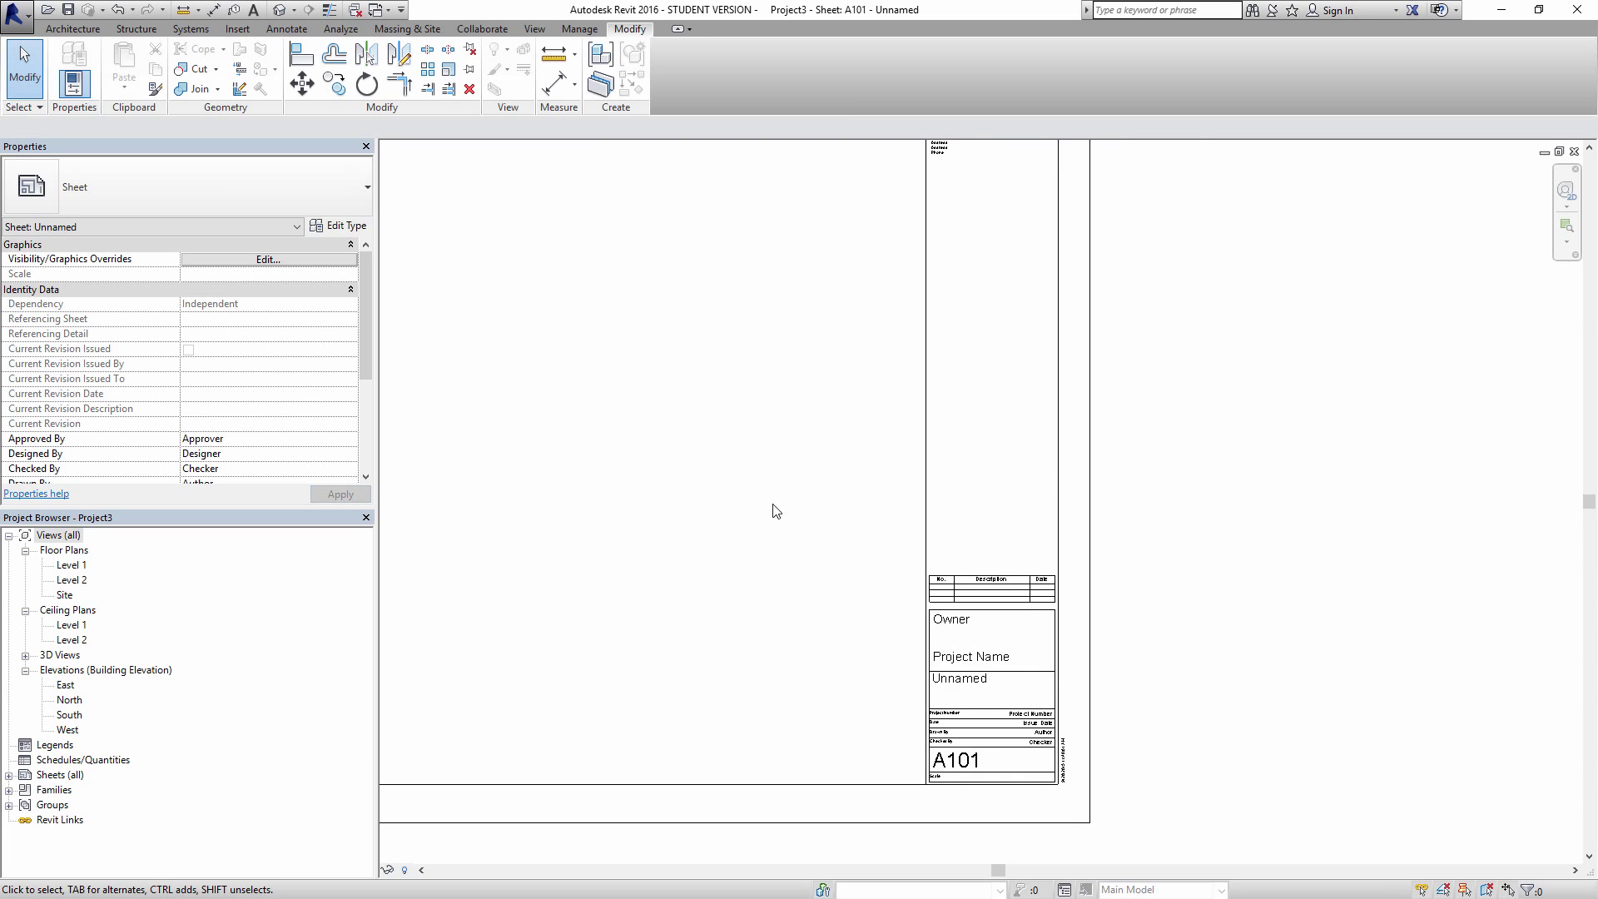
pyautogui.moveTo(774, 511); pyautogui.dragTo(901, 466, button='middle')
pyautogui.scroll(-2, 1016, 572)
pyautogui.scroll(1, 1161, 403)
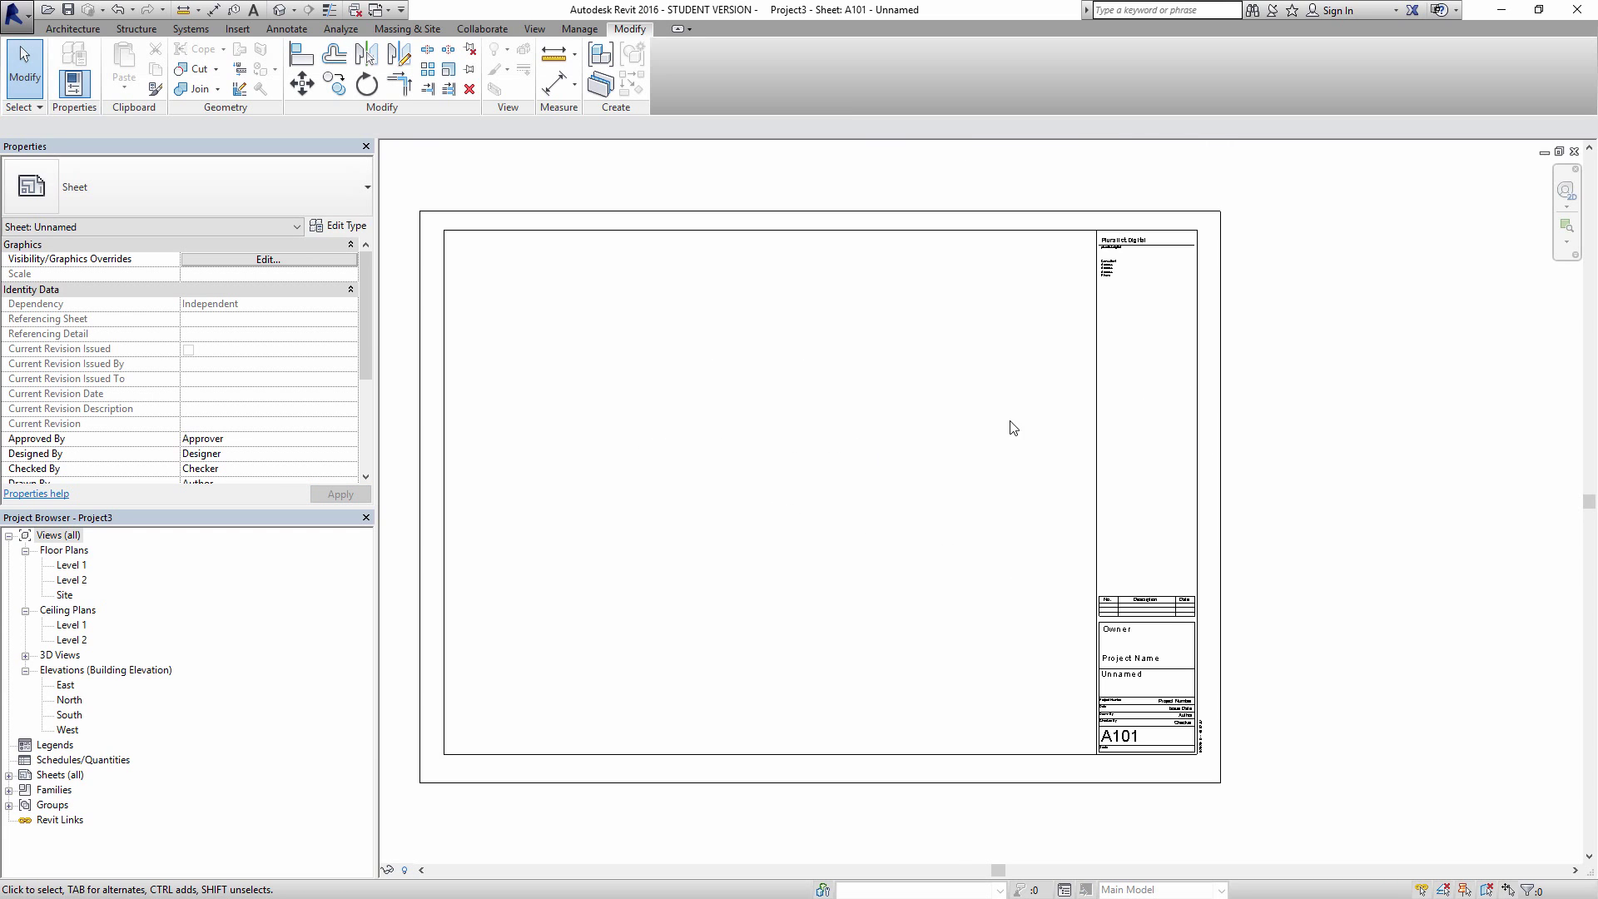
# Step: Set both Approved By and Designed By to CKM for the sheet
pyautogui.click(231, 440)
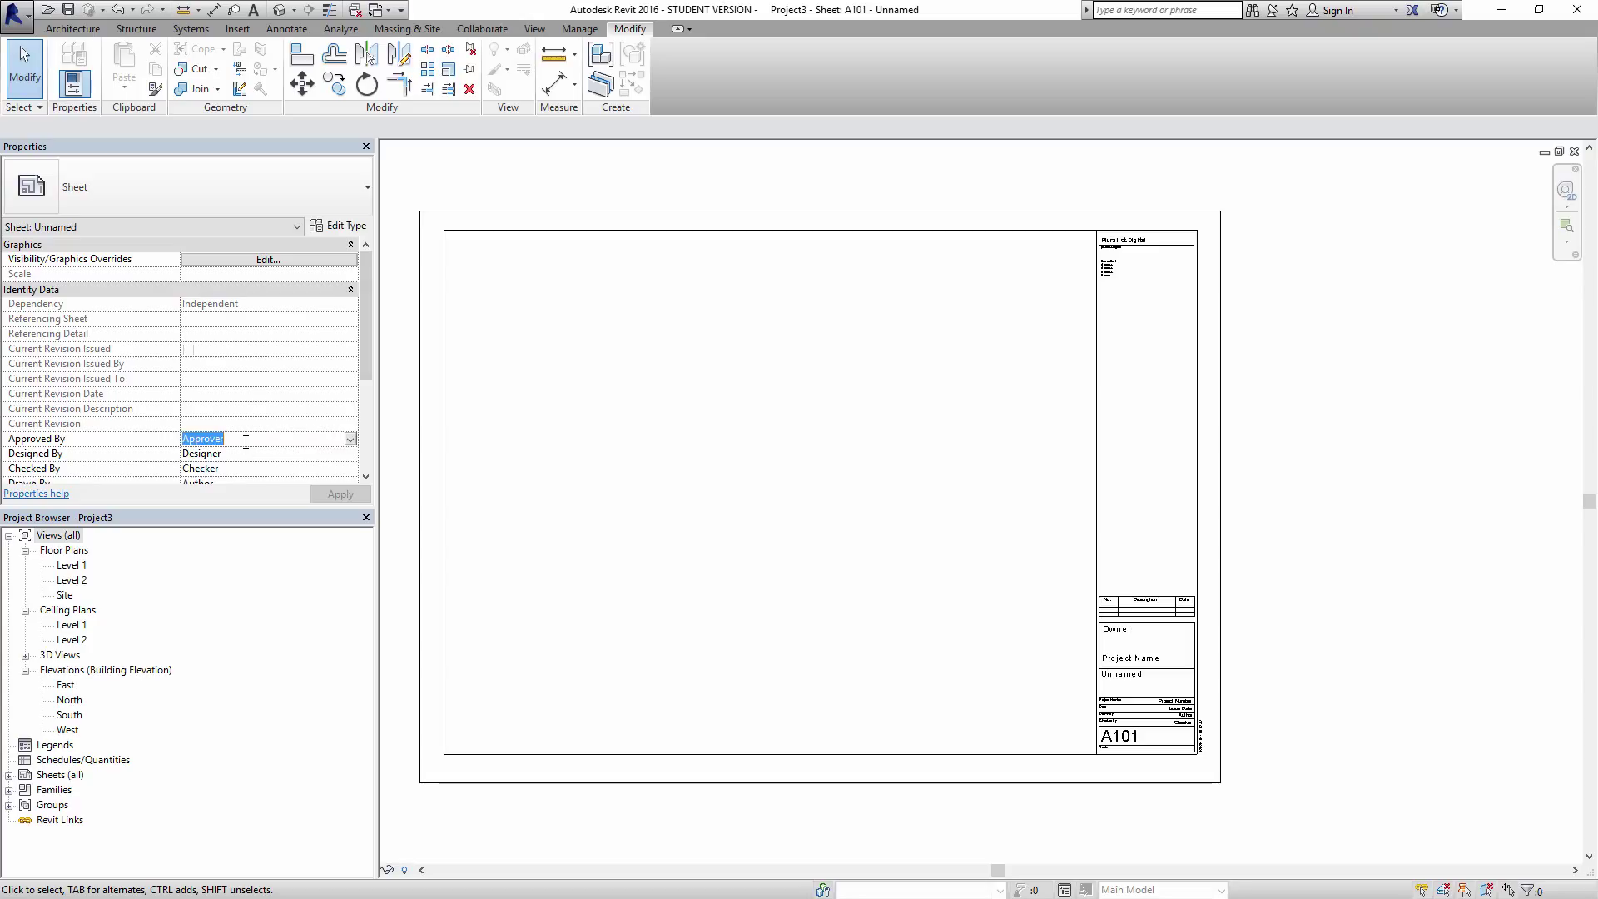
pyautogui.write('CKM')
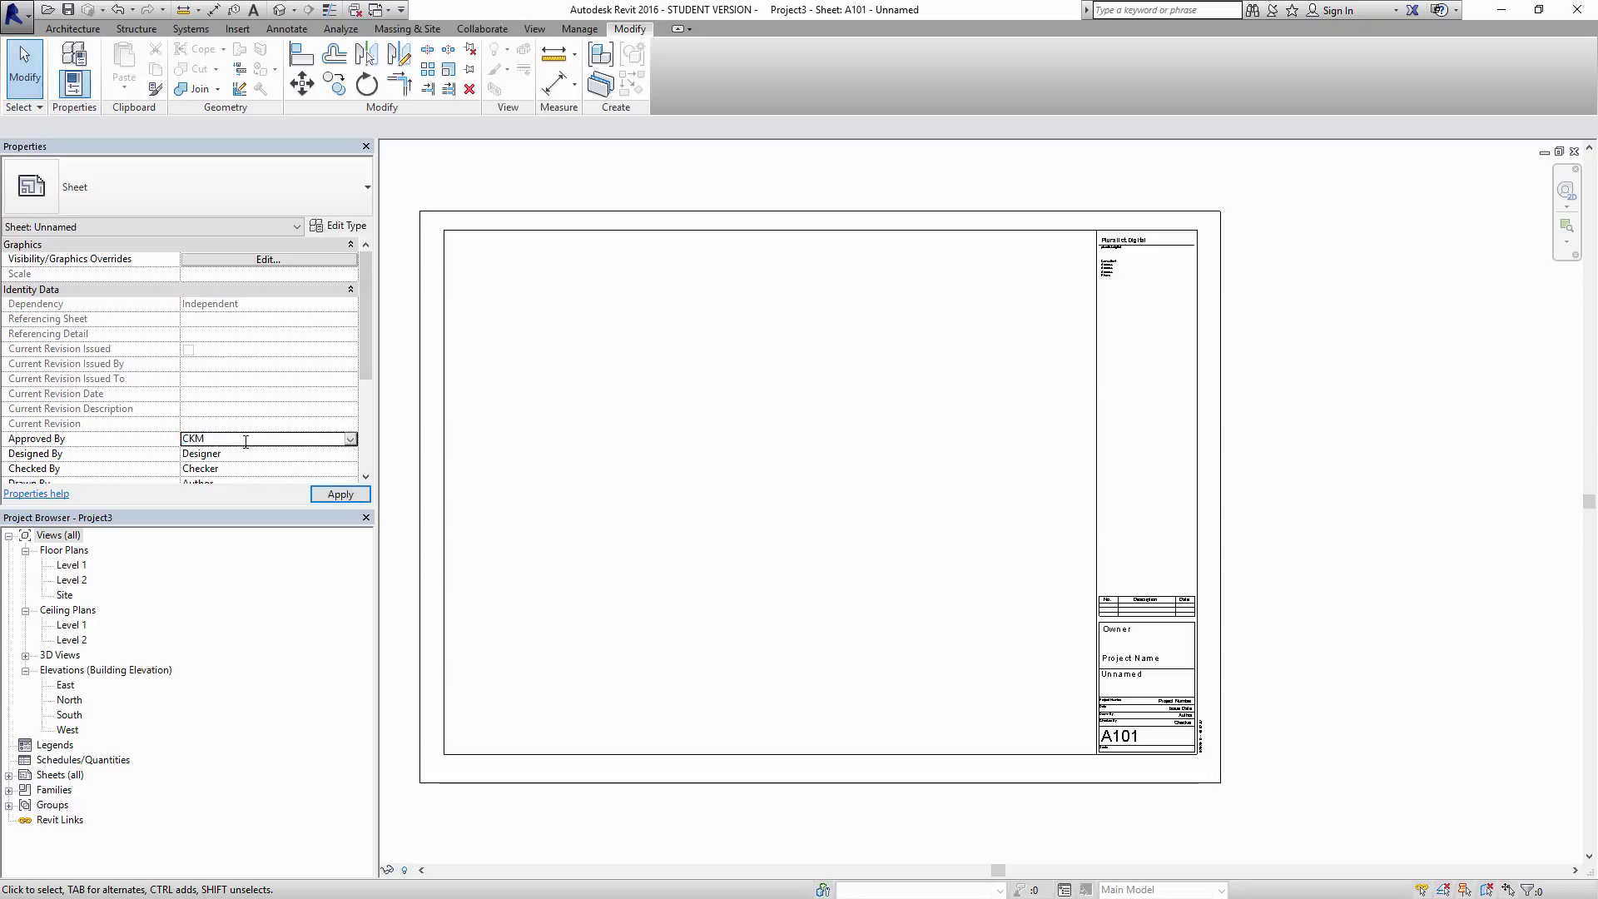
pyautogui.click(244, 455)
pyautogui.write('CKM')
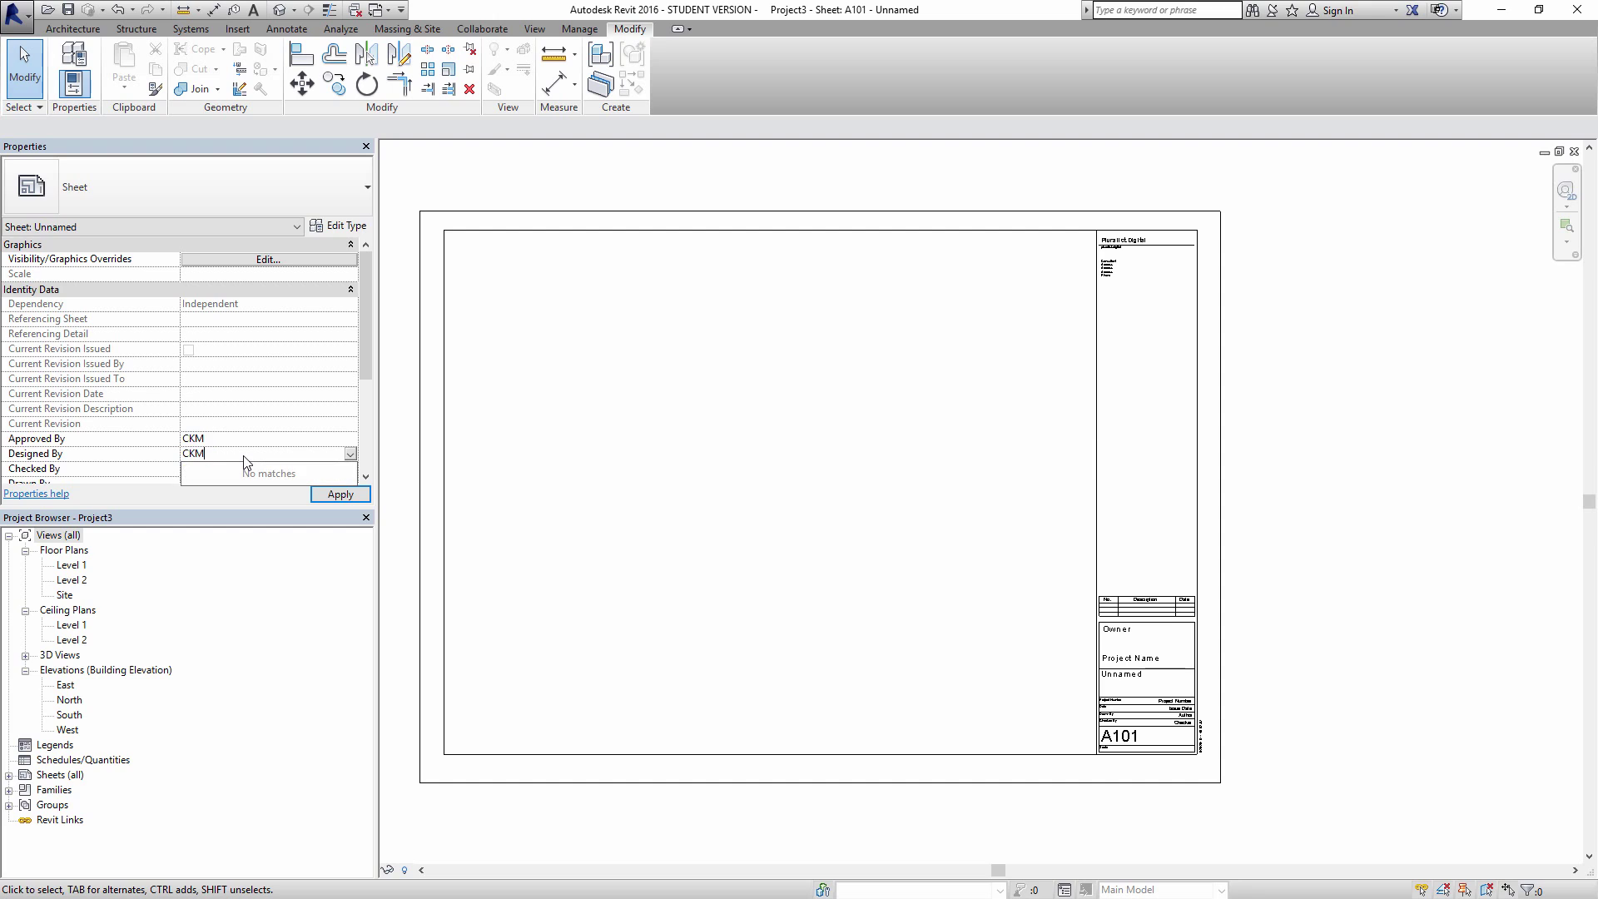
pyautogui.click(245, 460)
# Step: Set the sheet's Checked By to AAA and Drawn By to CKM
pyautogui.click(255, 470)
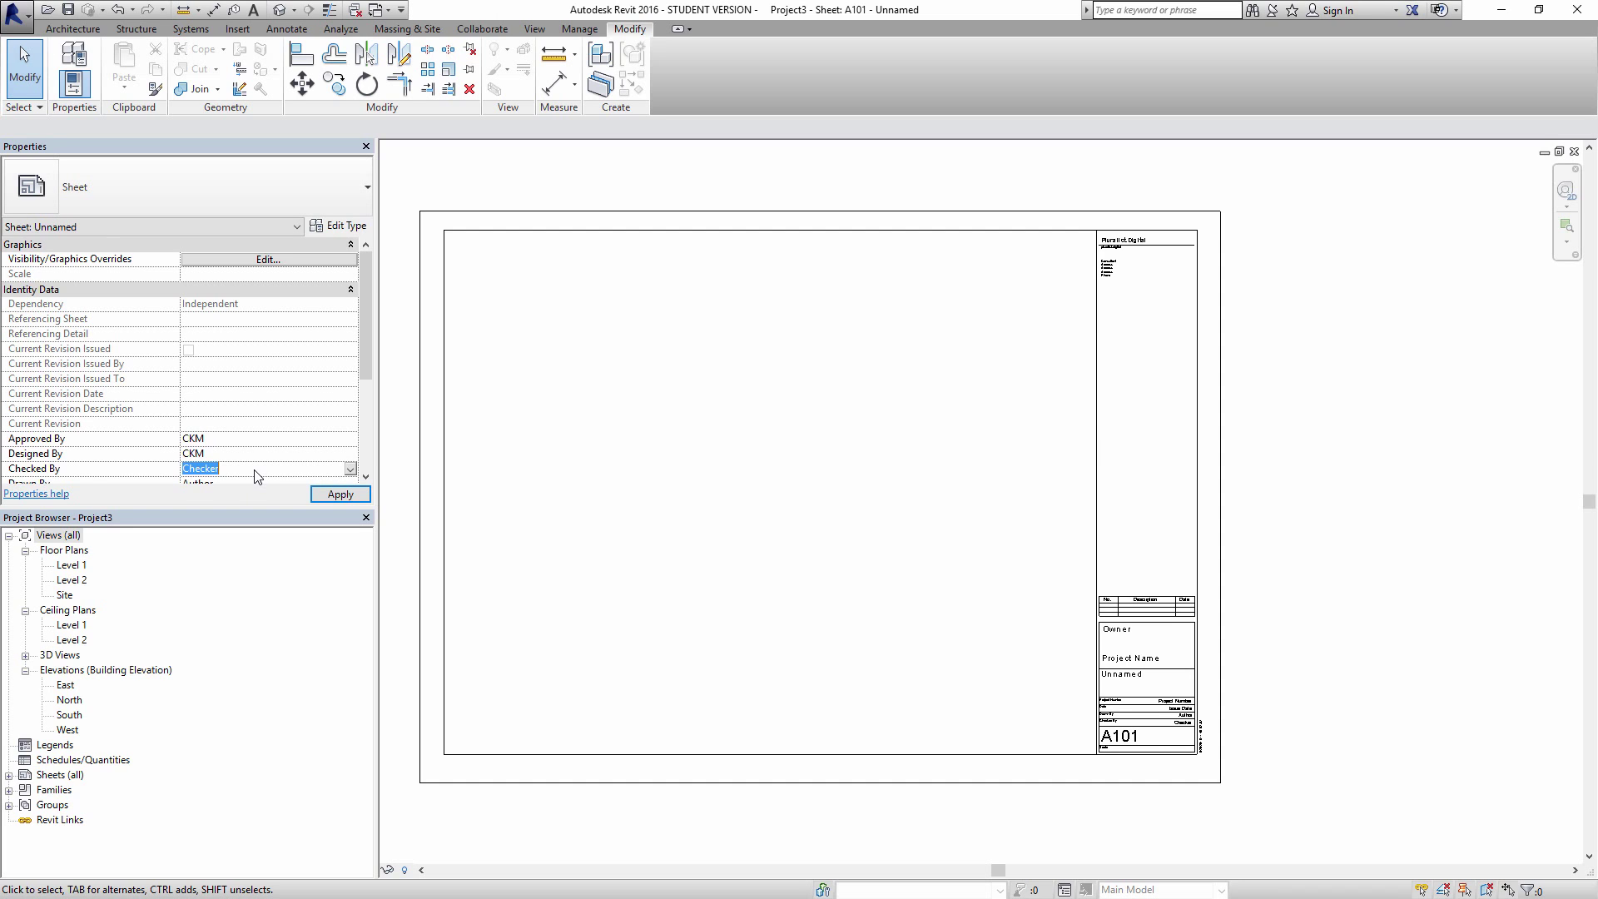
pyautogui.write('AAA')
pyautogui.scroll(-3, 363, 371)
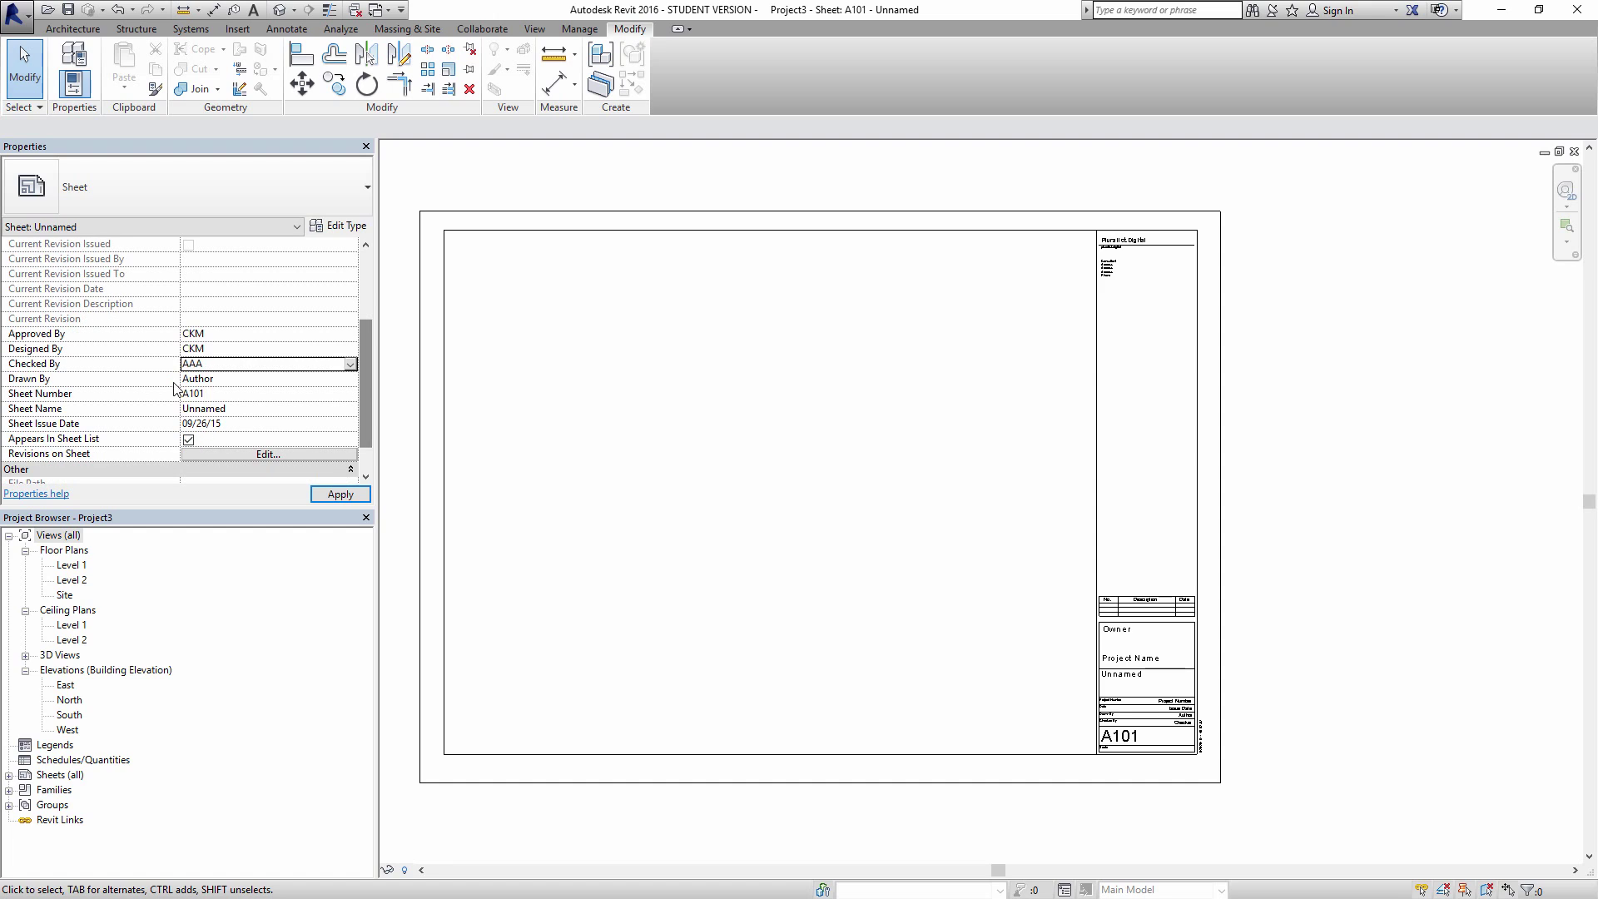
pyautogui.click(240, 380)
pyautogui.write('CKM')
pyautogui.press('Return')
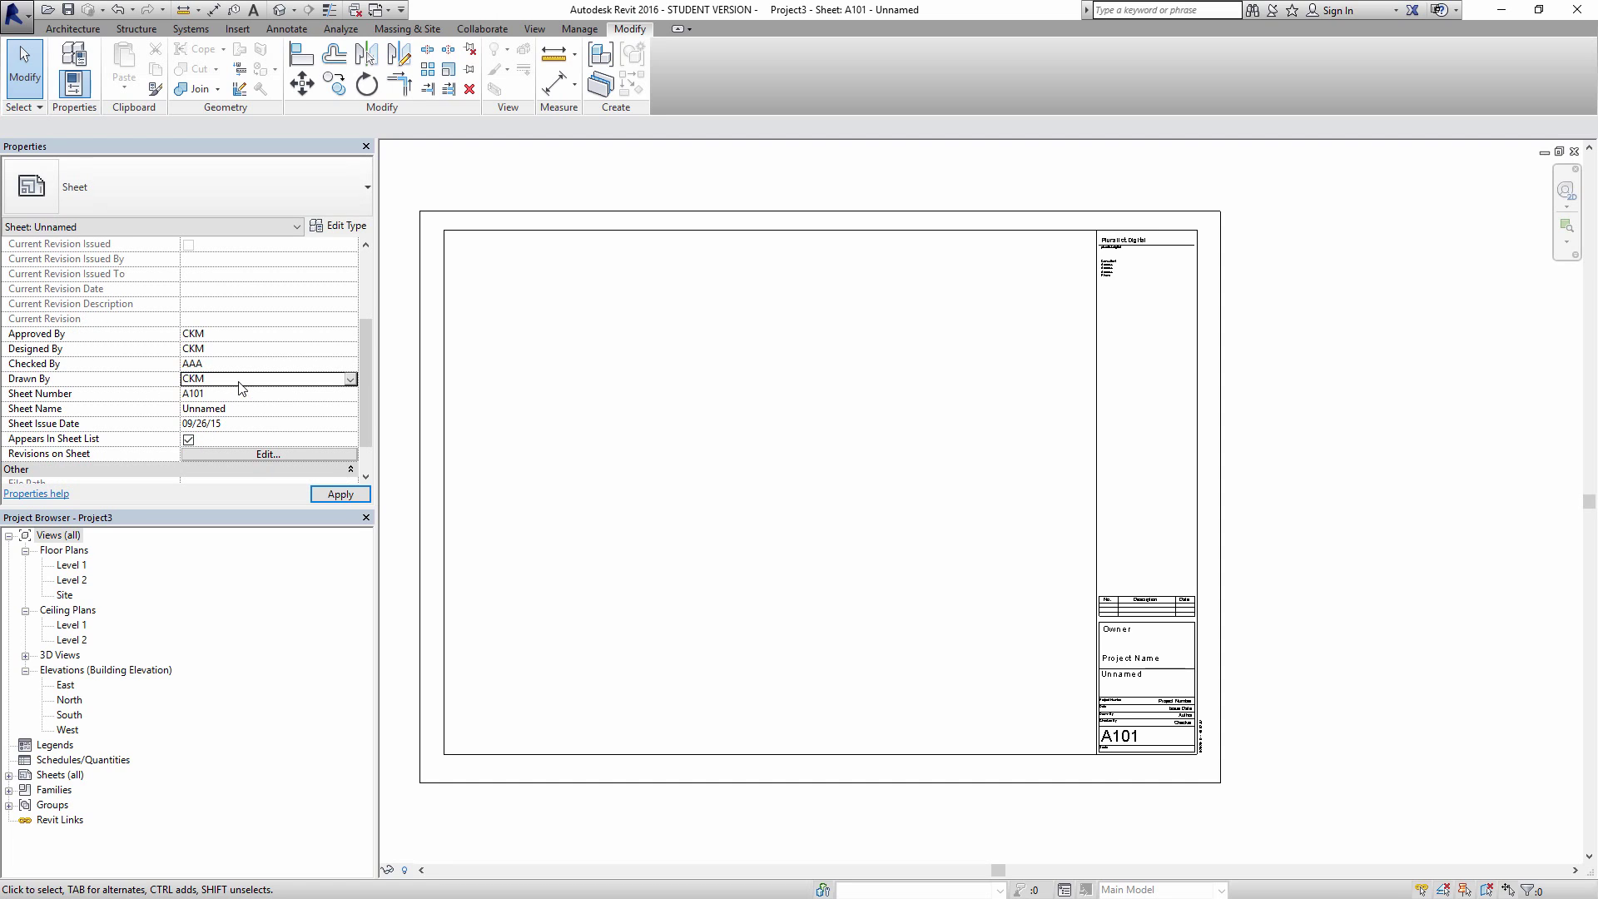
# Step: Set the sheet's number to A200 and its name to Floorplan
pyautogui.click(233, 393)
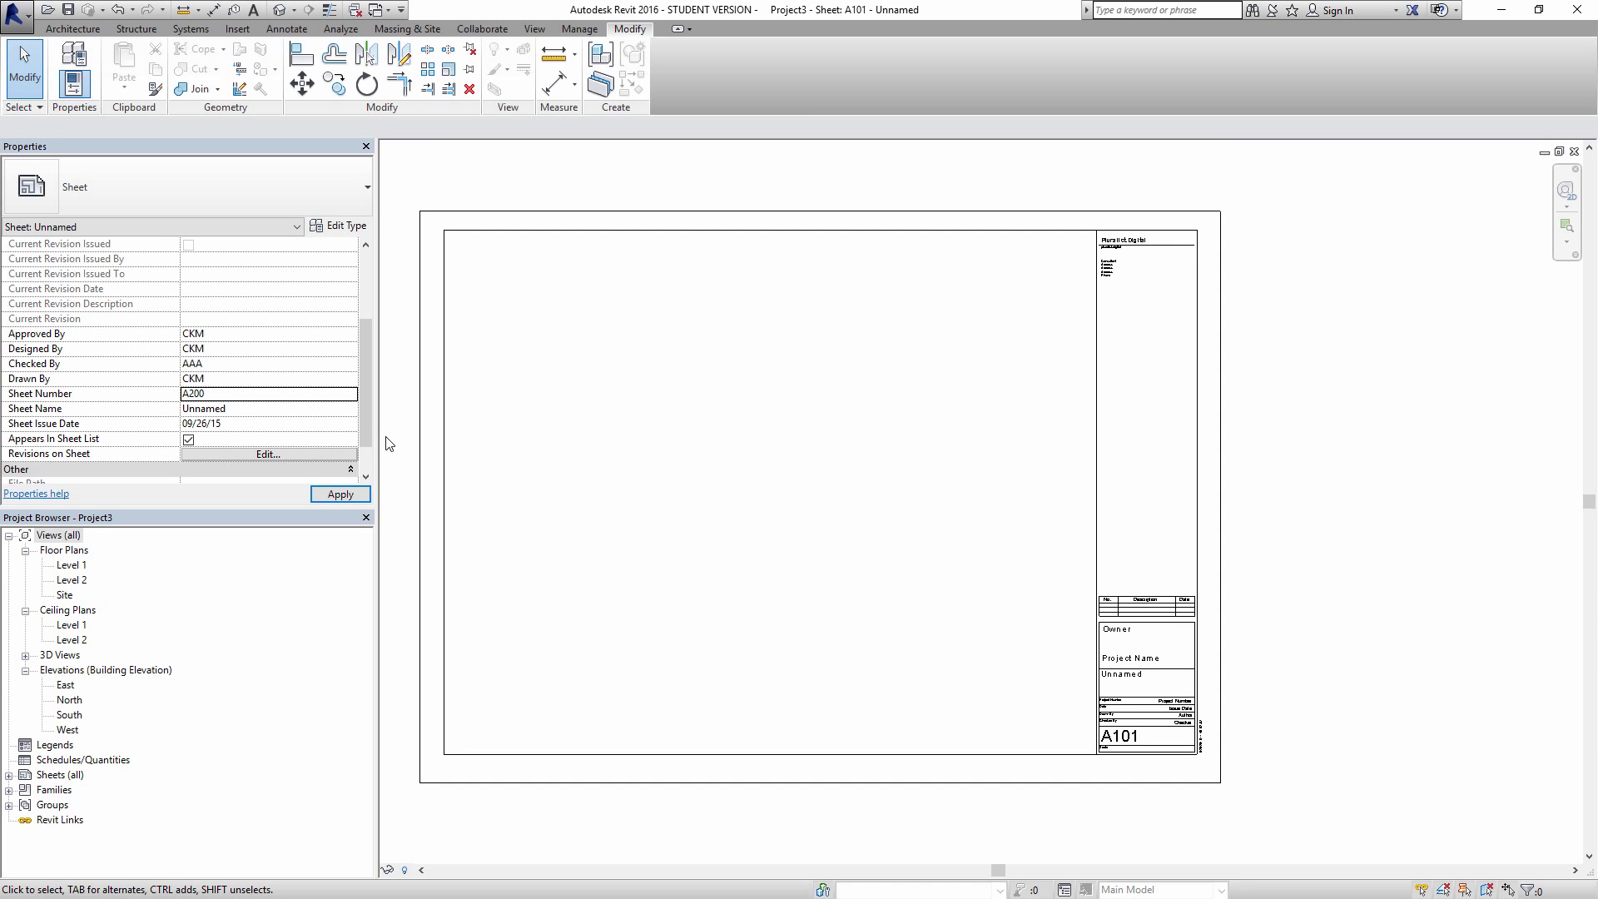
pyautogui.write('A200')
pyautogui.press('Return')
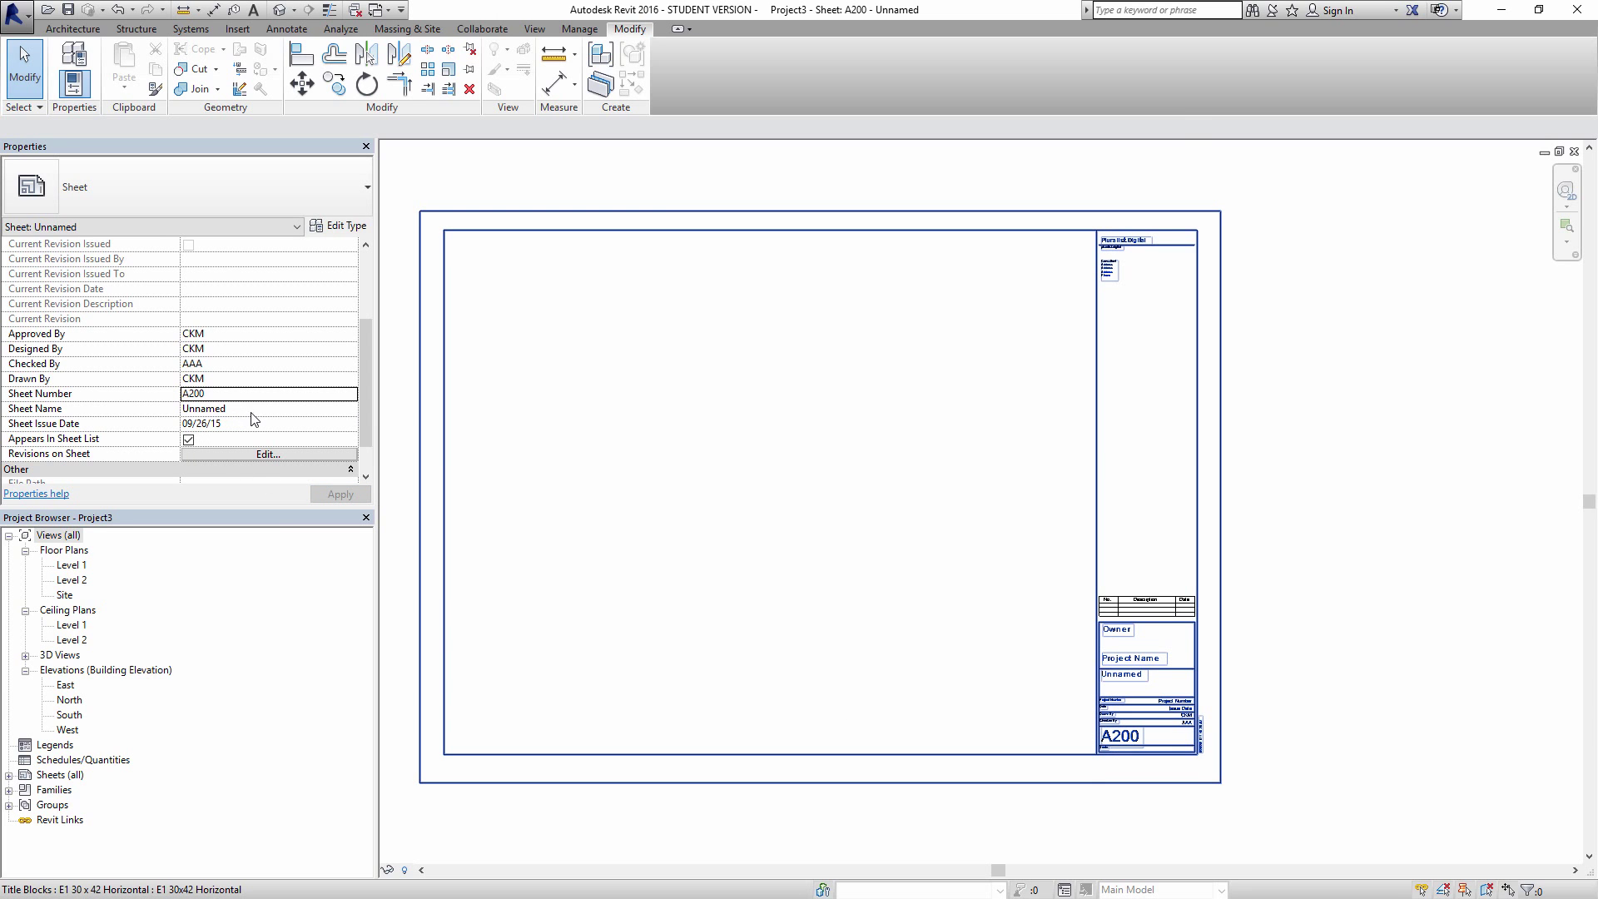
pyautogui.click(255, 409)
pyautogui.write('Floorplan')
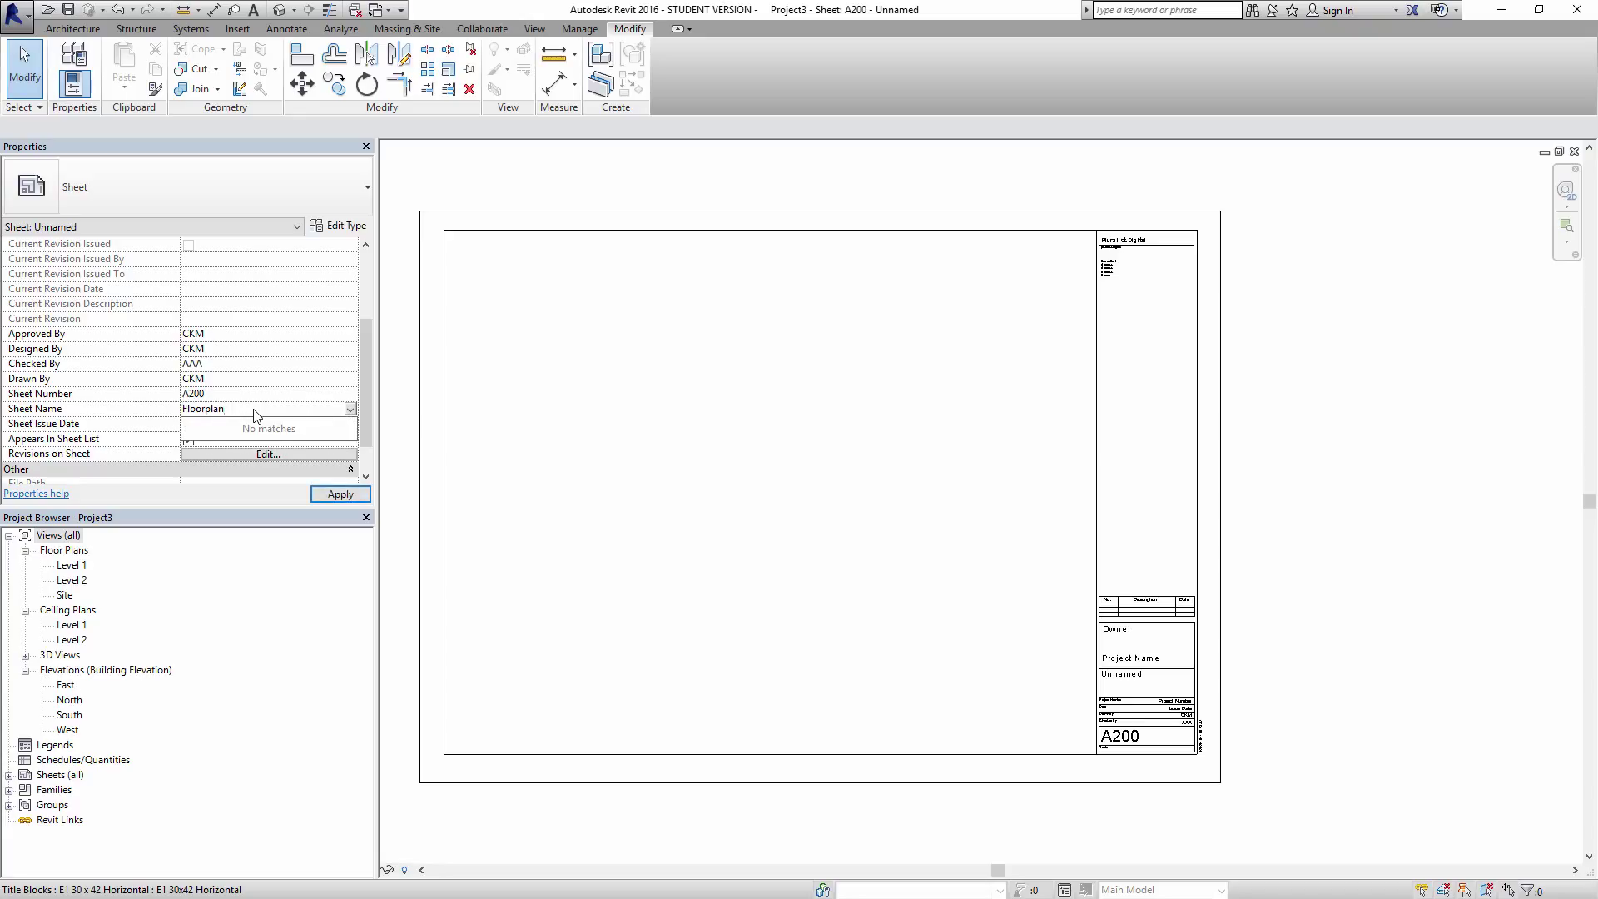
pyautogui.press('Return')
pyautogui.click(237, 424)
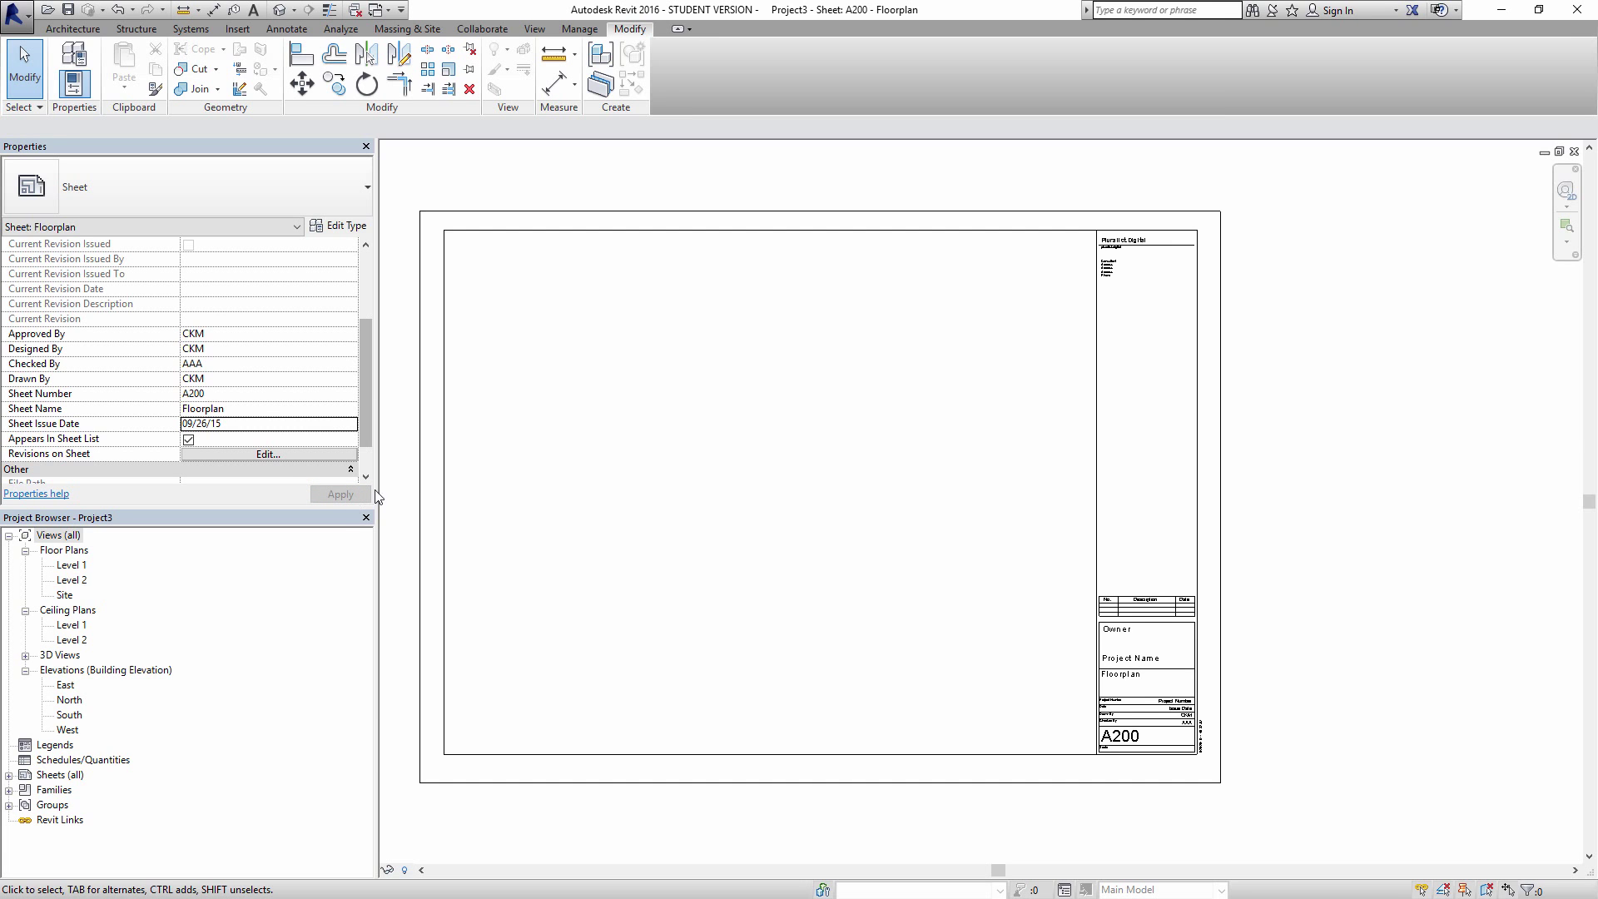
# Step: Replace the Owner text in the sheet's title block with Client XYZ
pyautogui.moveTo(1168, 694); pyautogui.dragTo(983, 640, button='middle')
pyautogui.scroll(5, 982, 641)
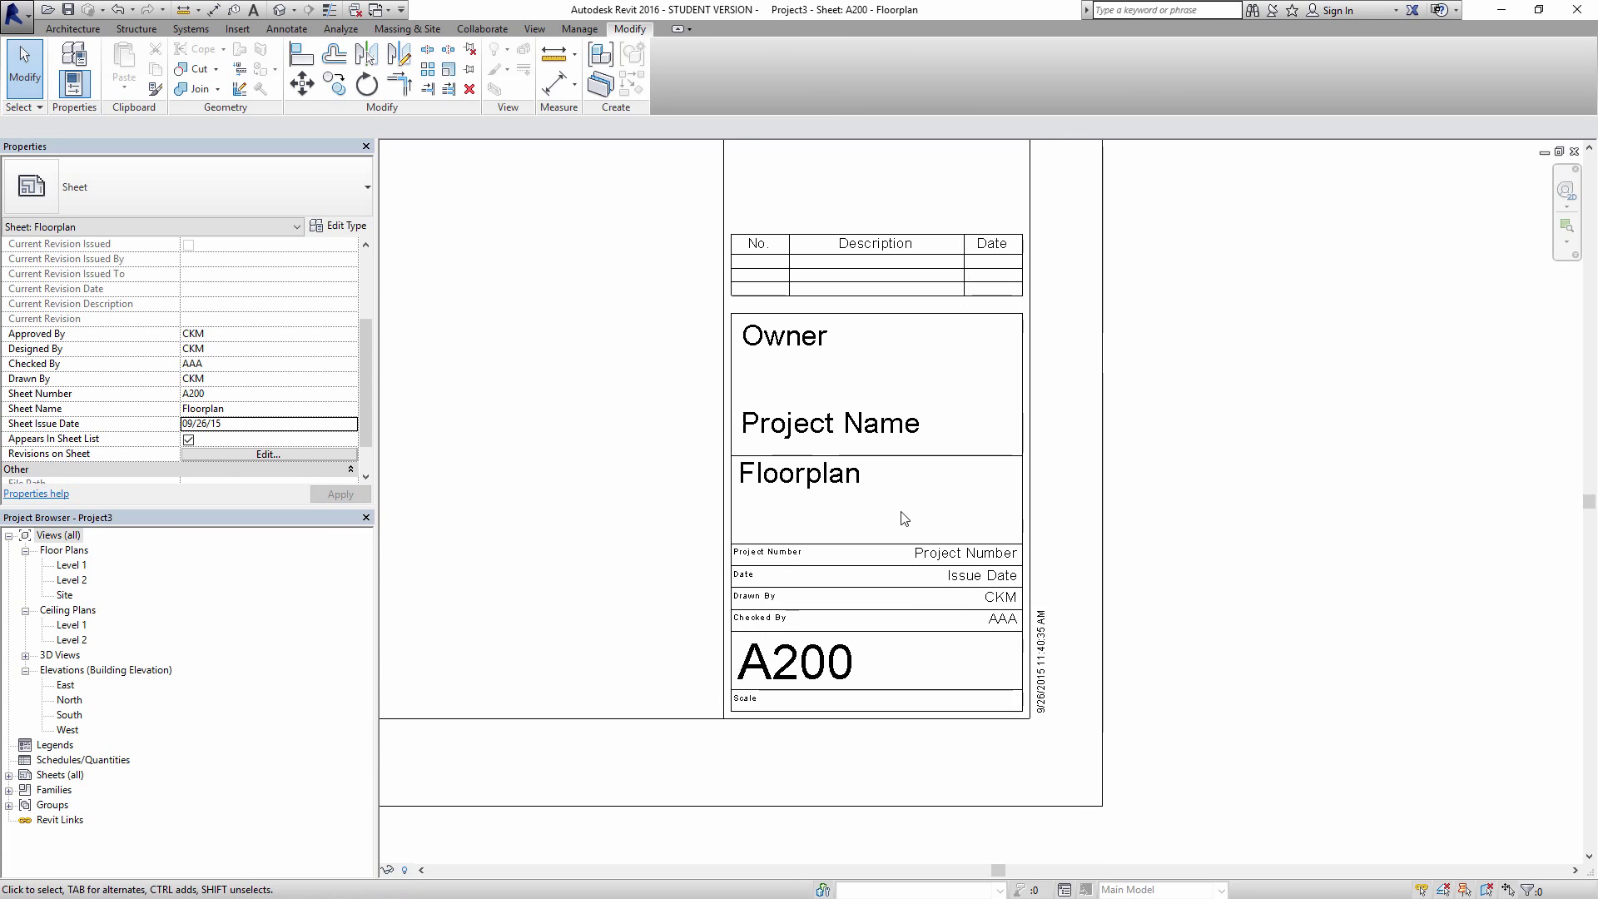
pyautogui.click(796, 347)
pyautogui.click(811, 341)
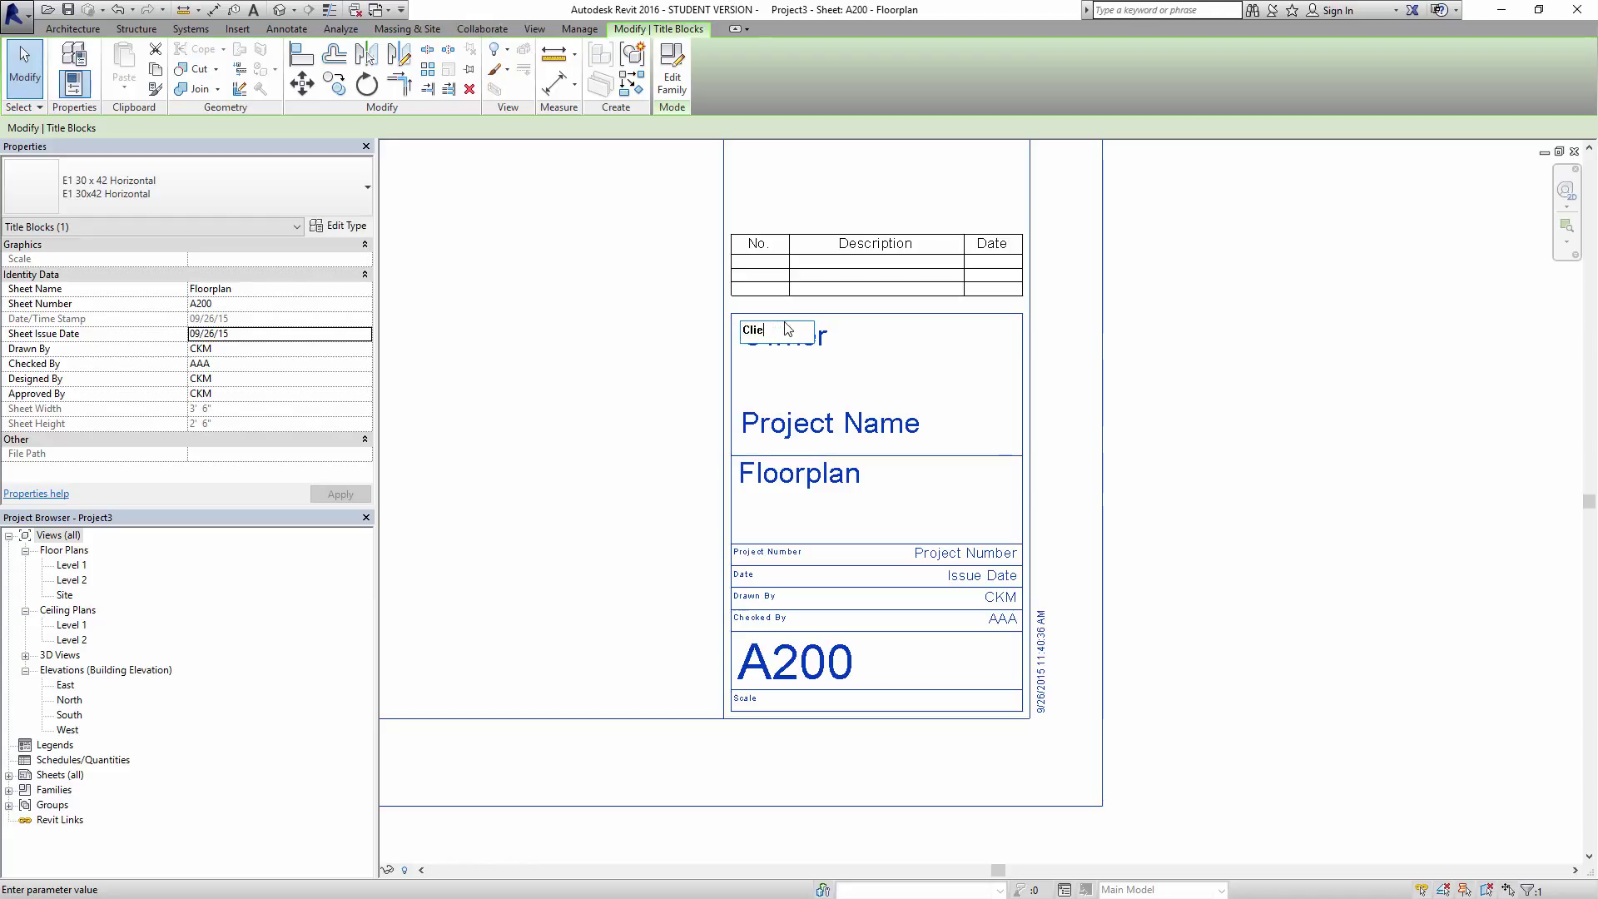
pyautogui.write('Client XYZ')
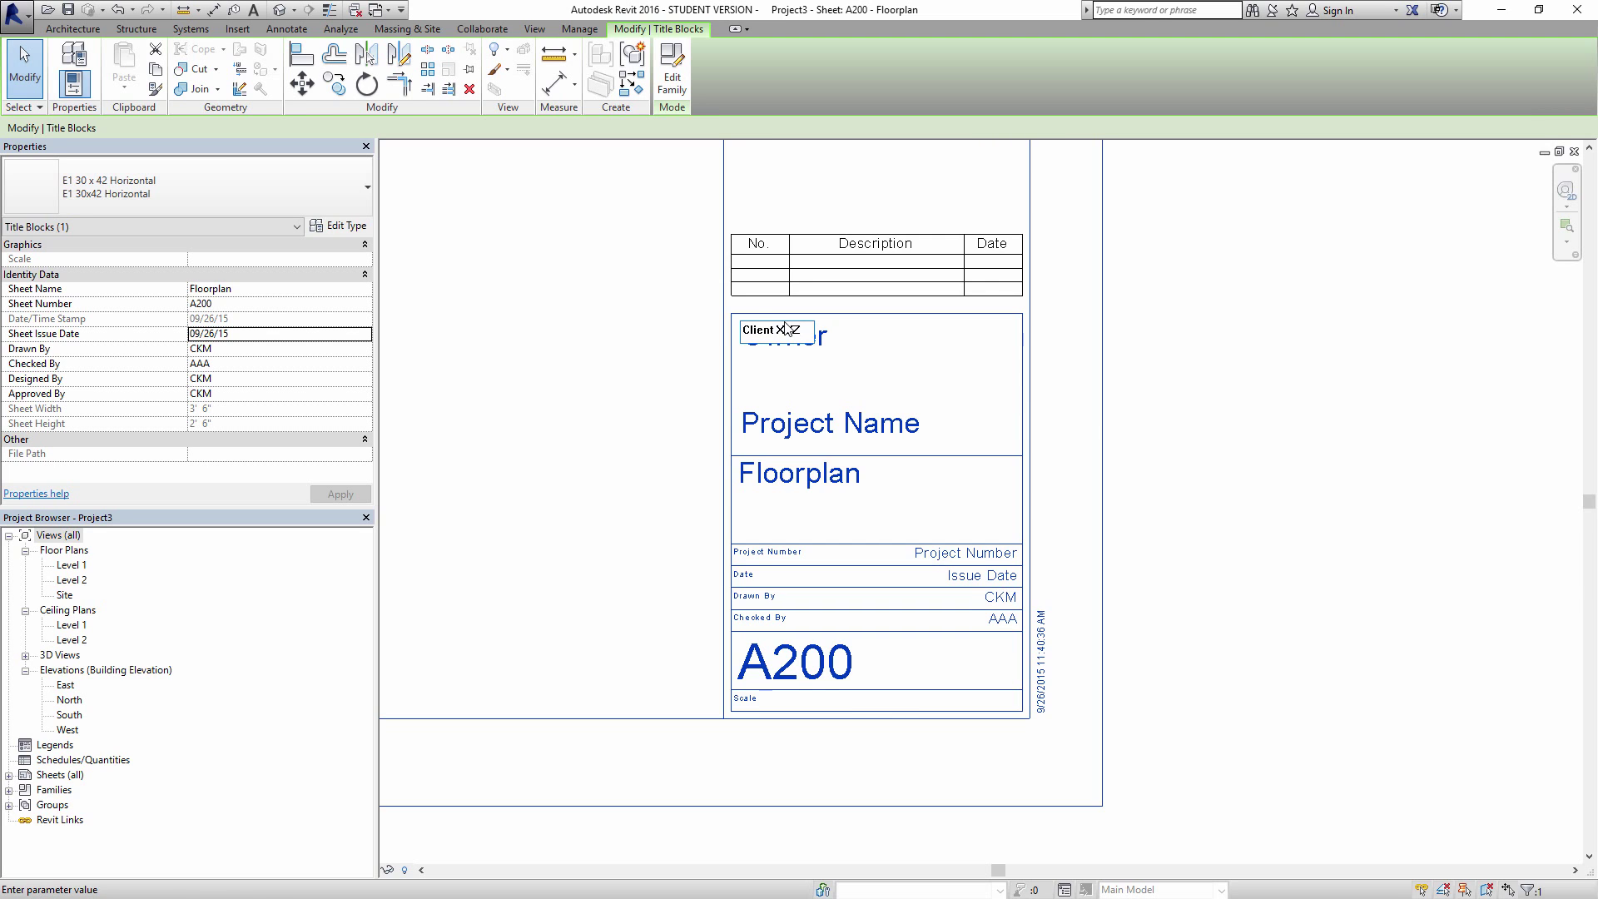
pyautogui.click(614, 318)
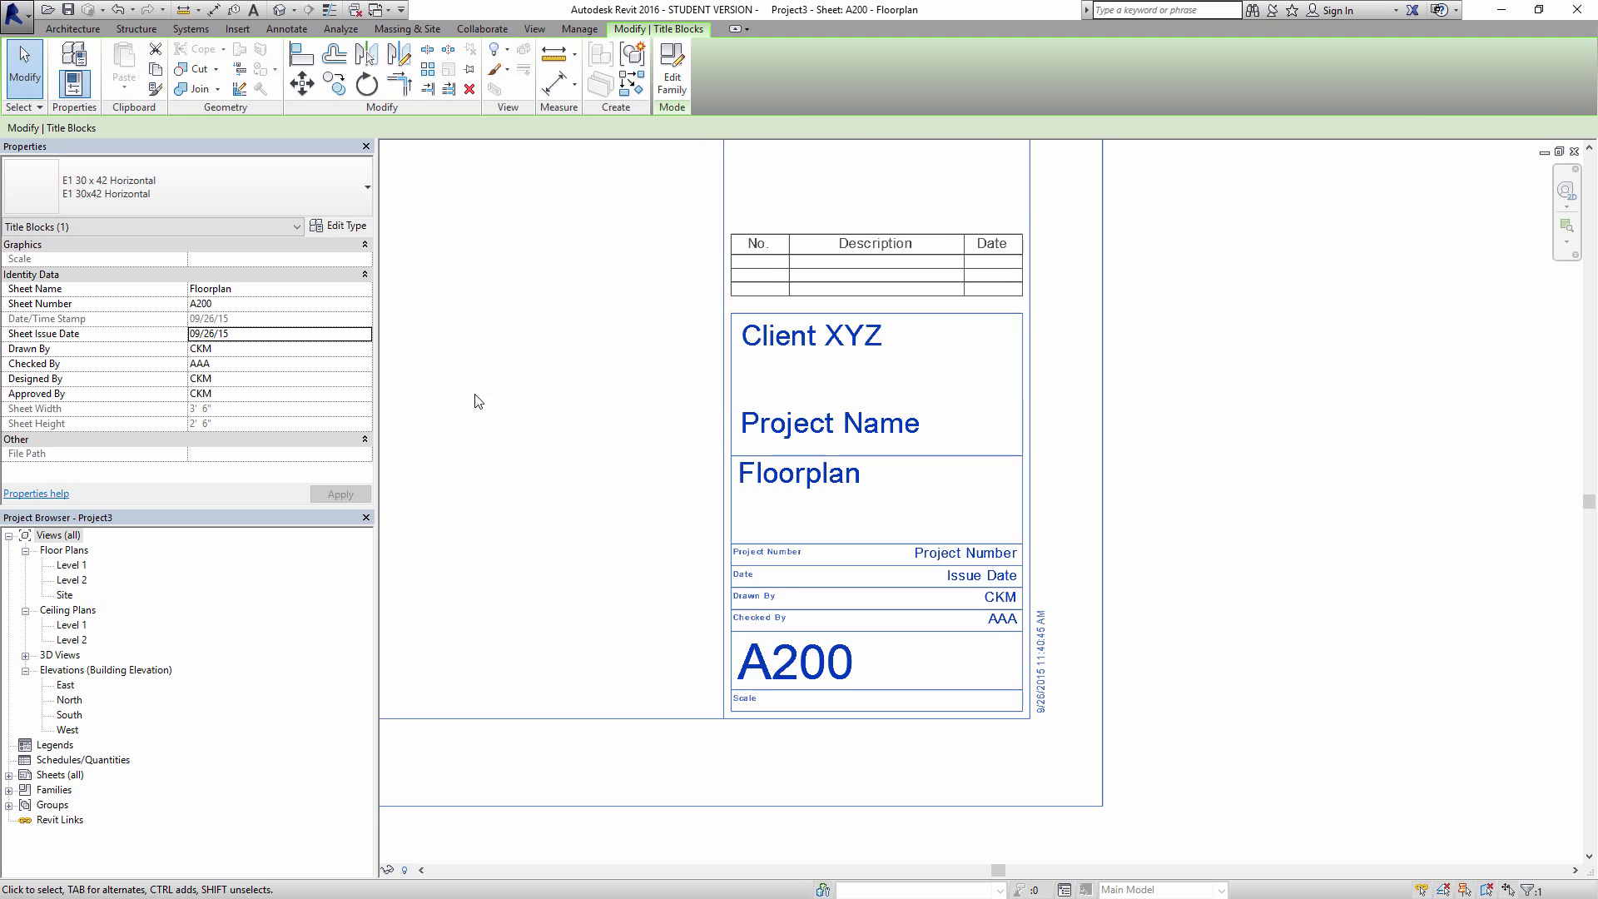
# Step: Replace the Project Name text in the title block with New Tower
pyautogui.click(863, 434)
pyautogui.write('N')
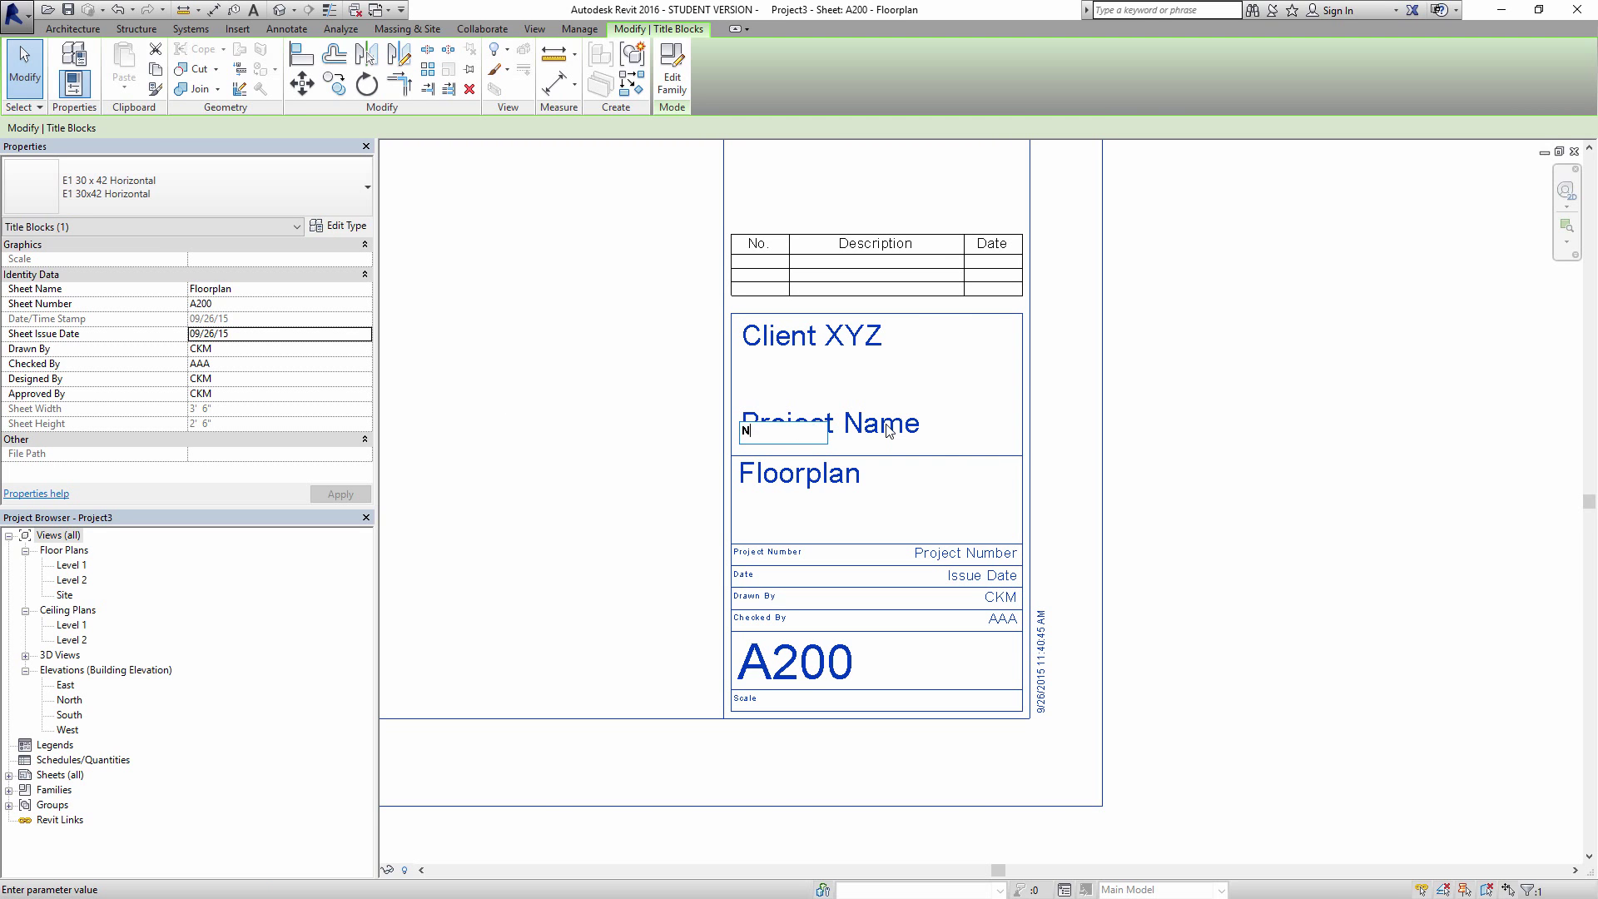
pyautogui.write('ew Tower')
pyautogui.click(553, 311)
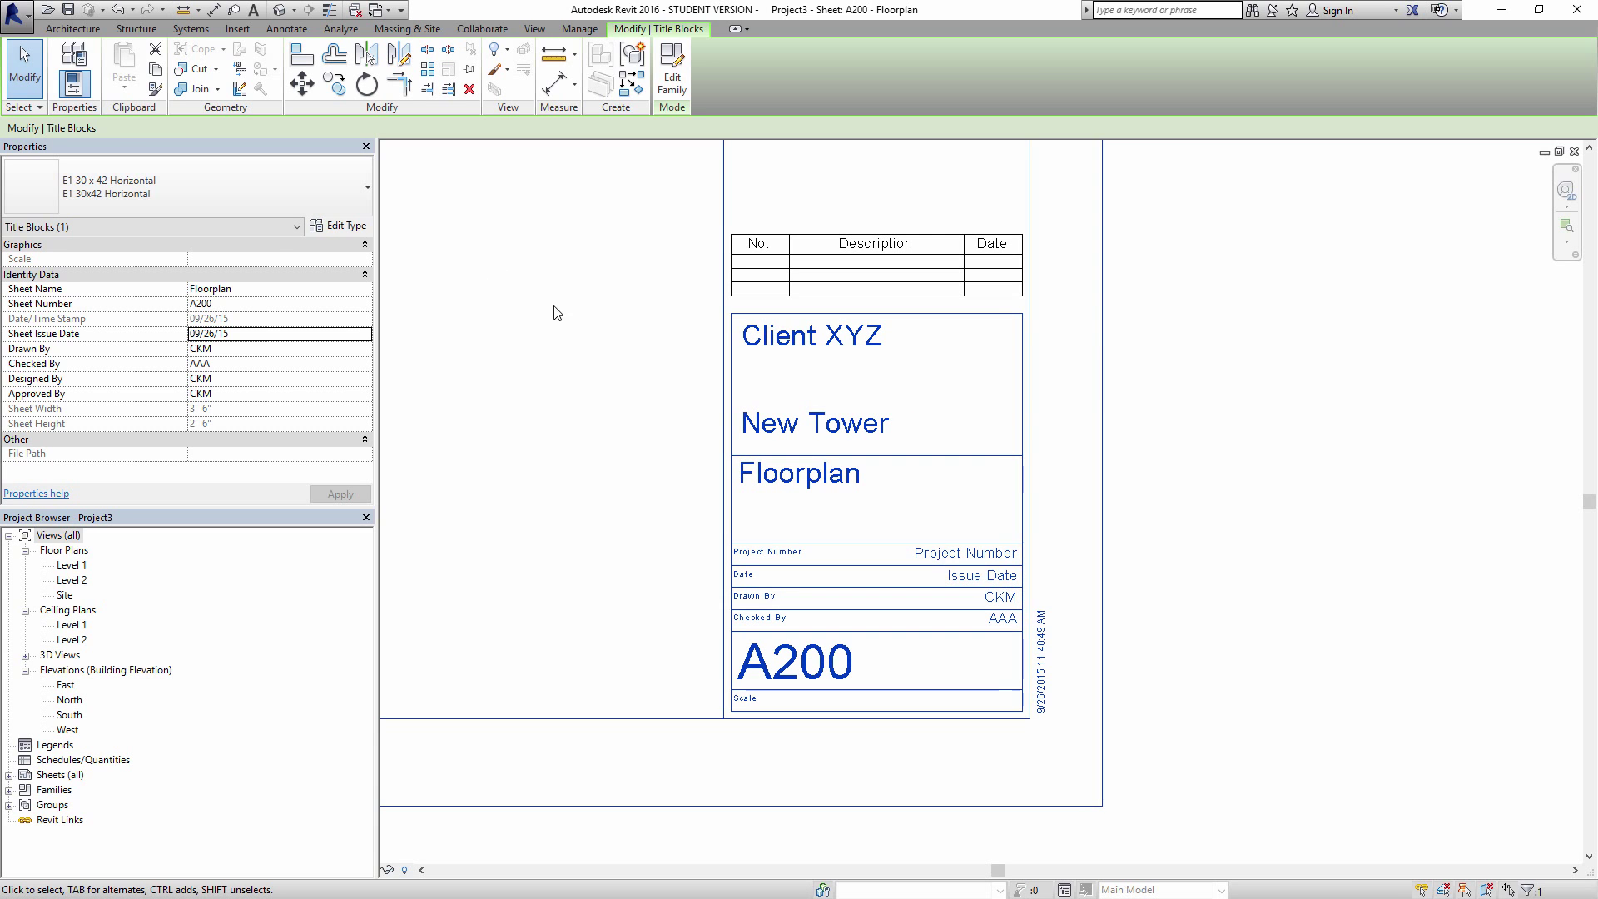
pyautogui.click(585, 432)
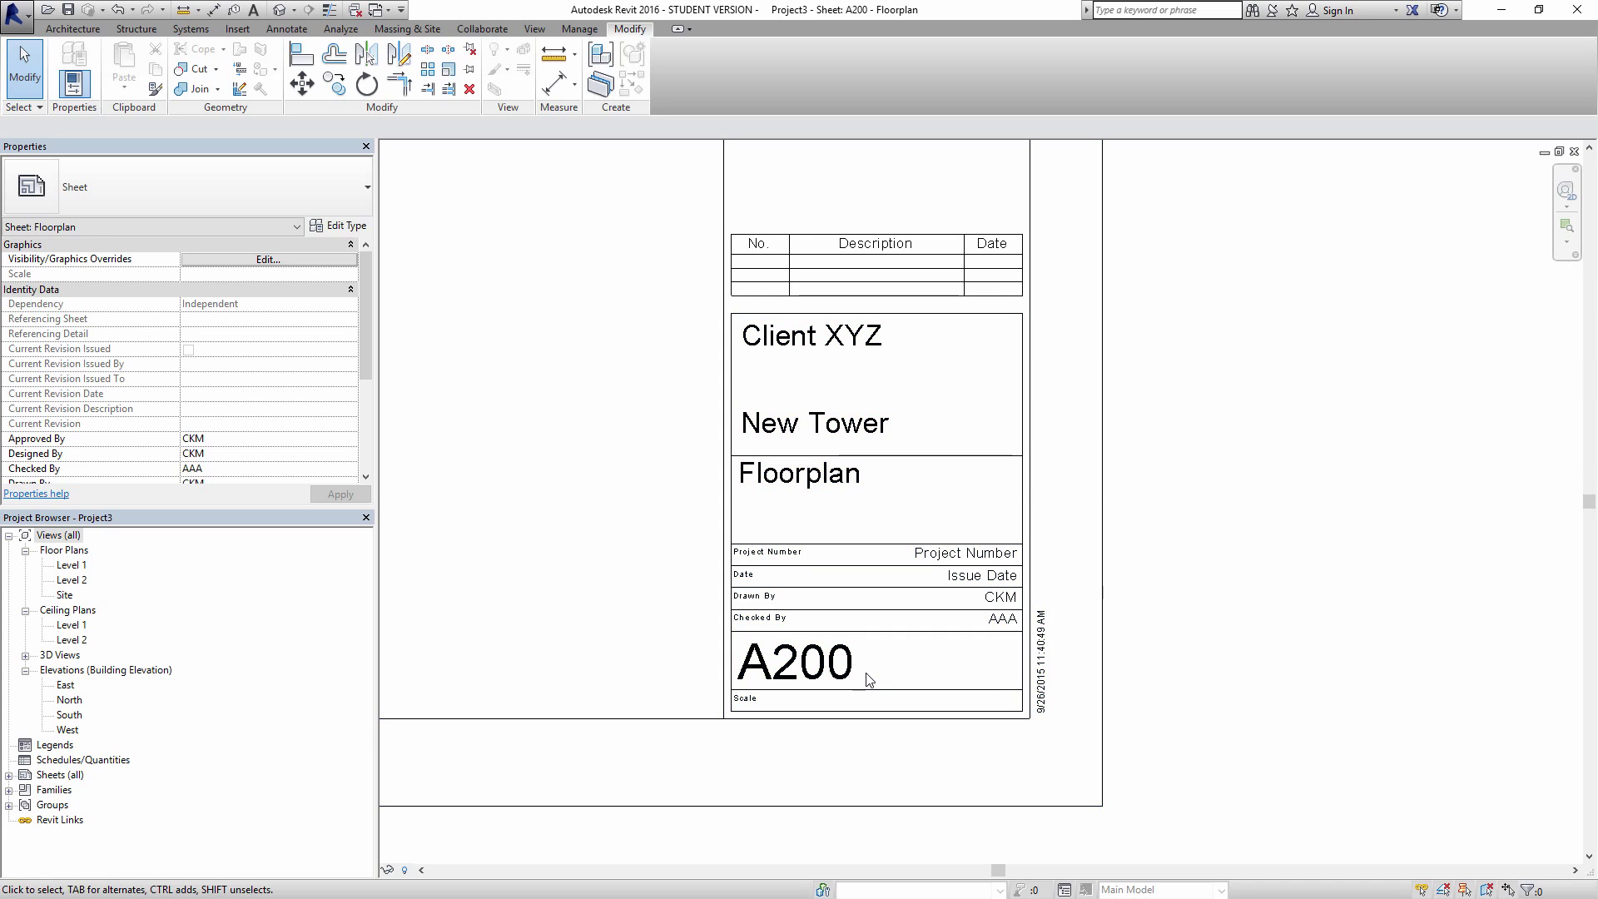
pyautogui.scroll(2, 1010, 647)
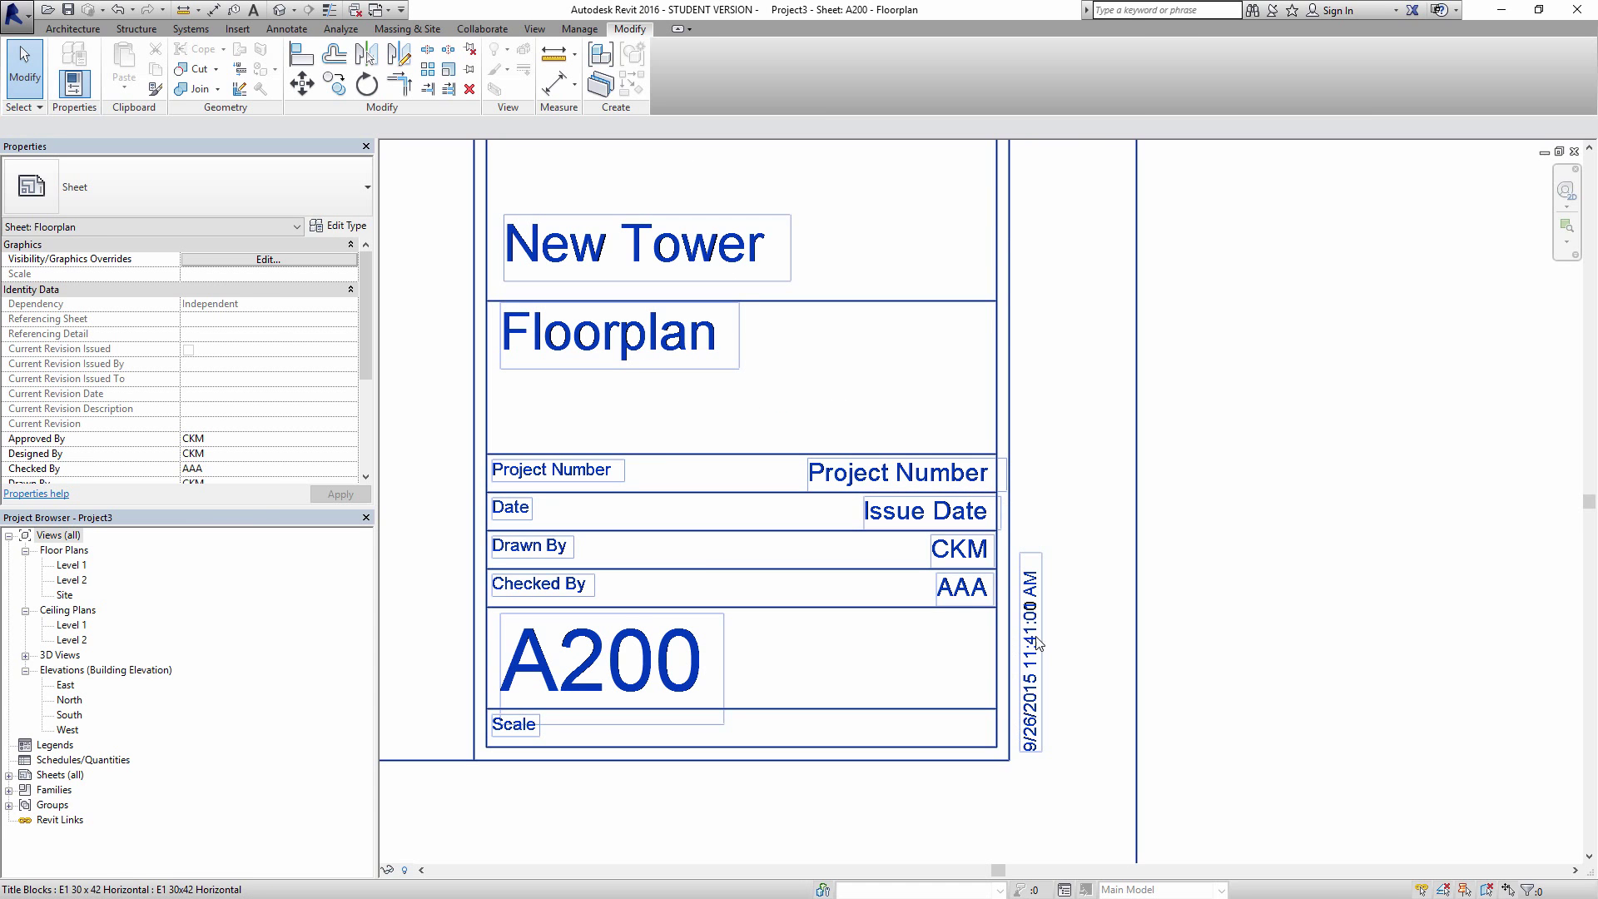
pyautogui.scroll(-3, 1079, 658)
pyautogui.moveTo(693, 554); pyautogui.dragTo(971, 561, button='middle')
pyautogui.scroll(-3, 971, 561)
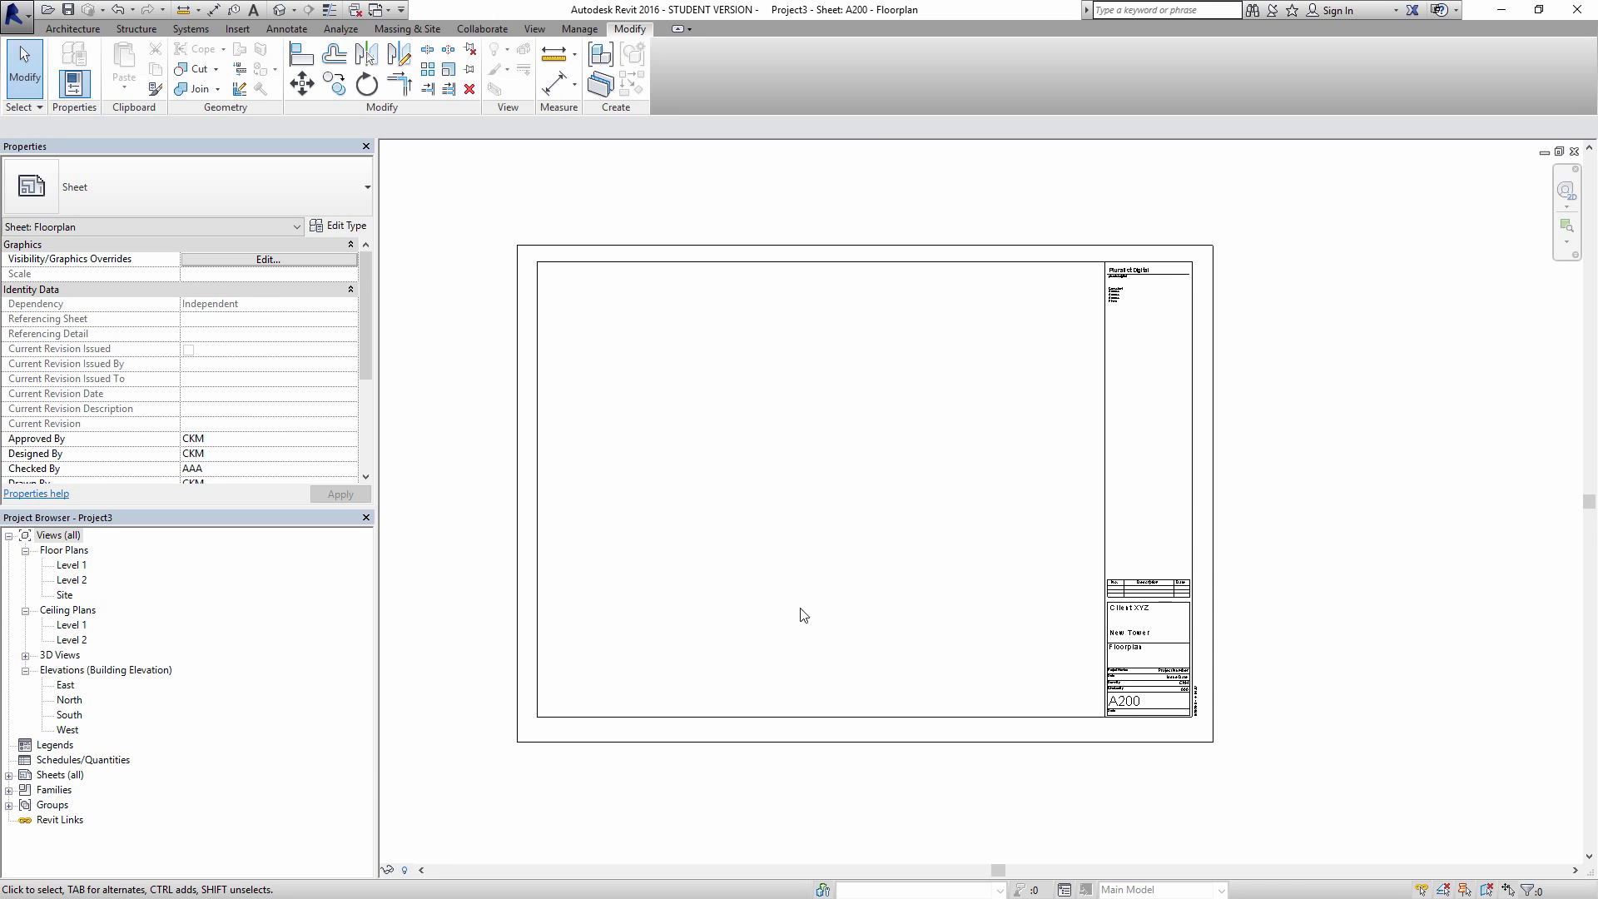
# Step: Open the Level 1 floor plan and dimension the building's length between its end walls, placing the dimension above the north wall
pyautogui.doubleClick(72, 565)
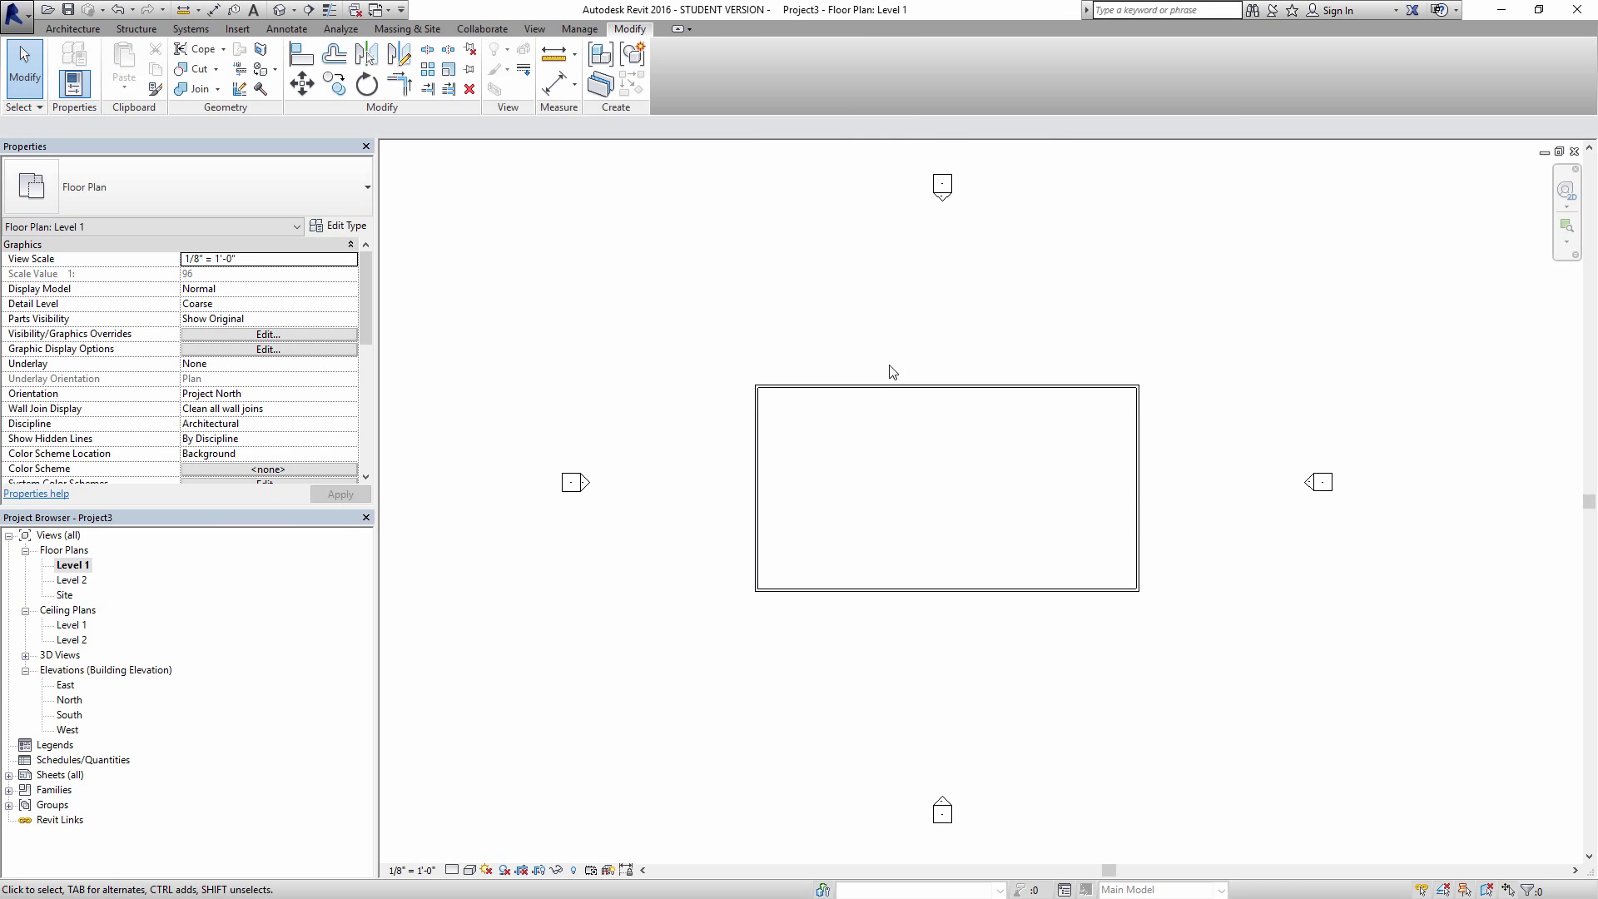
pyautogui.press('d')
pyautogui.press('i')
pyautogui.click(754, 447)
pyautogui.click(1139, 422)
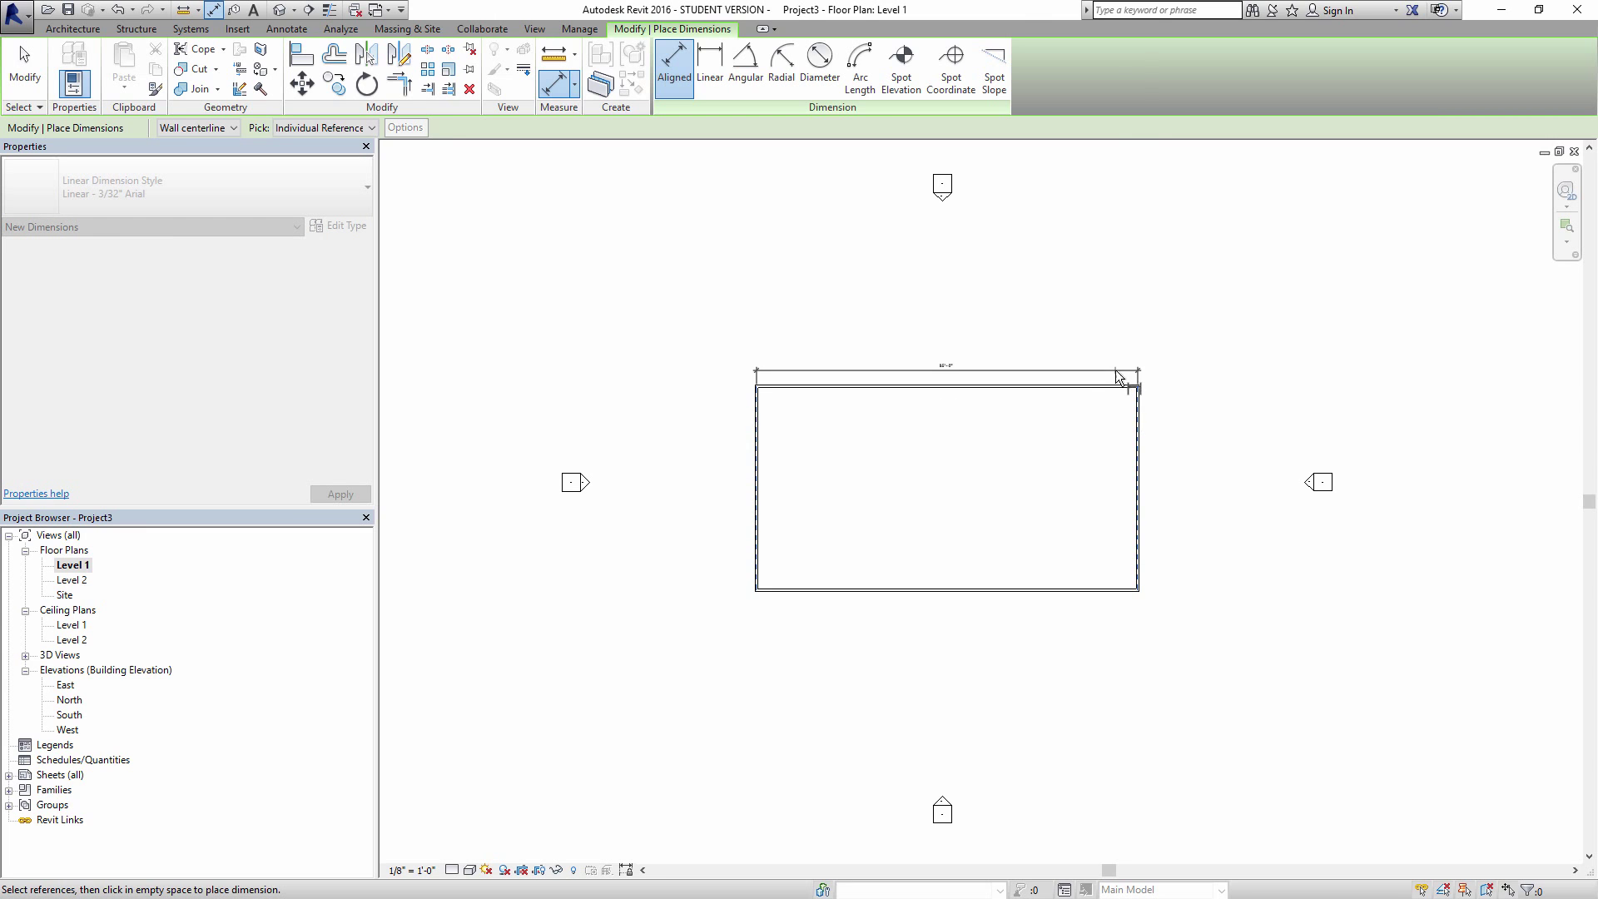
pyautogui.click(1117, 376)
# Step: Dimension the building's width between the north and south walls, placing the dimension outside the east wall
pyautogui.click(1110, 387)
pyautogui.click(1107, 591)
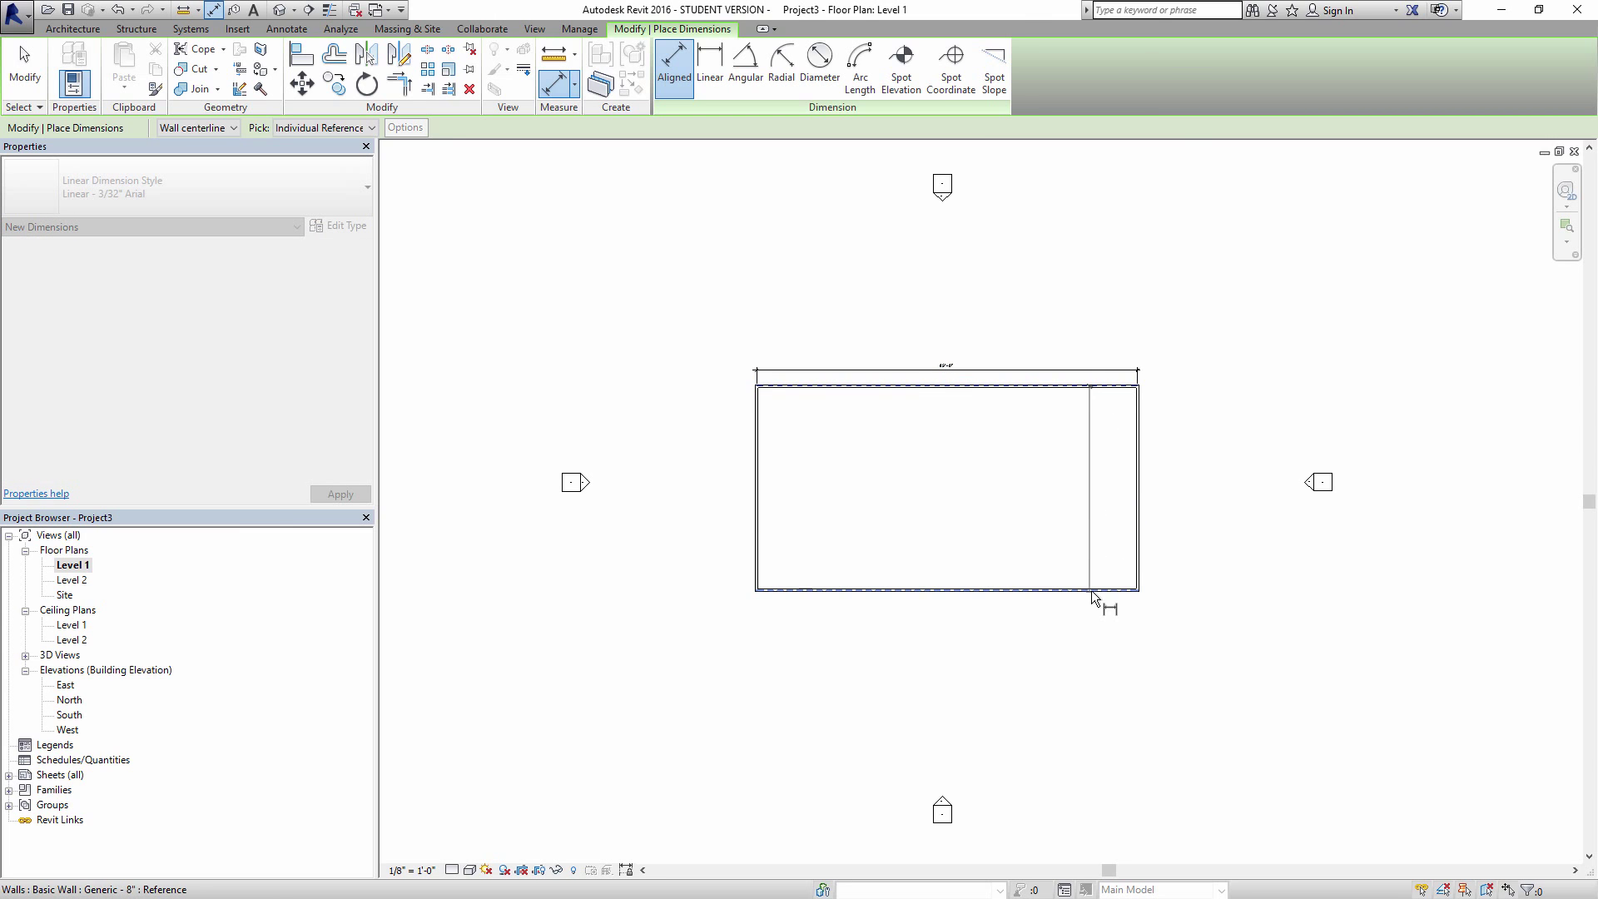
pyautogui.click(1165, 565)
pyautogui.press('Escape')
pyautogui.press('Escape')
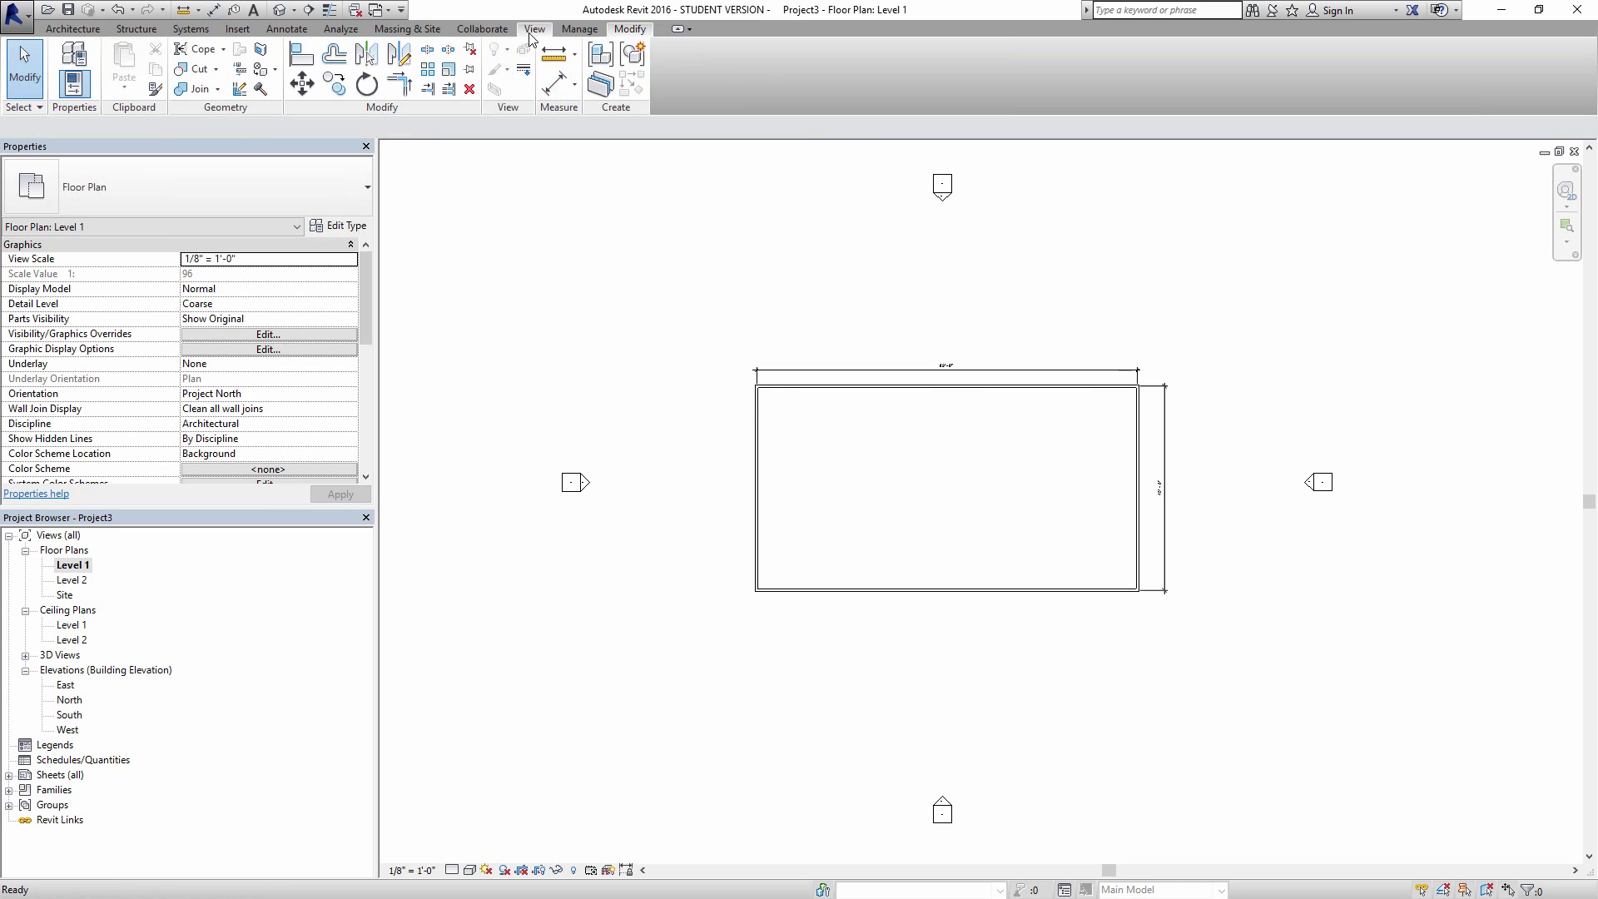
# Step: Create a short vertical building section cutting through the north wall in the western half of the plan
pyautogui.click(534, 29)
pyautogui.click(527, 67)
pyautogui.click(856, 346)
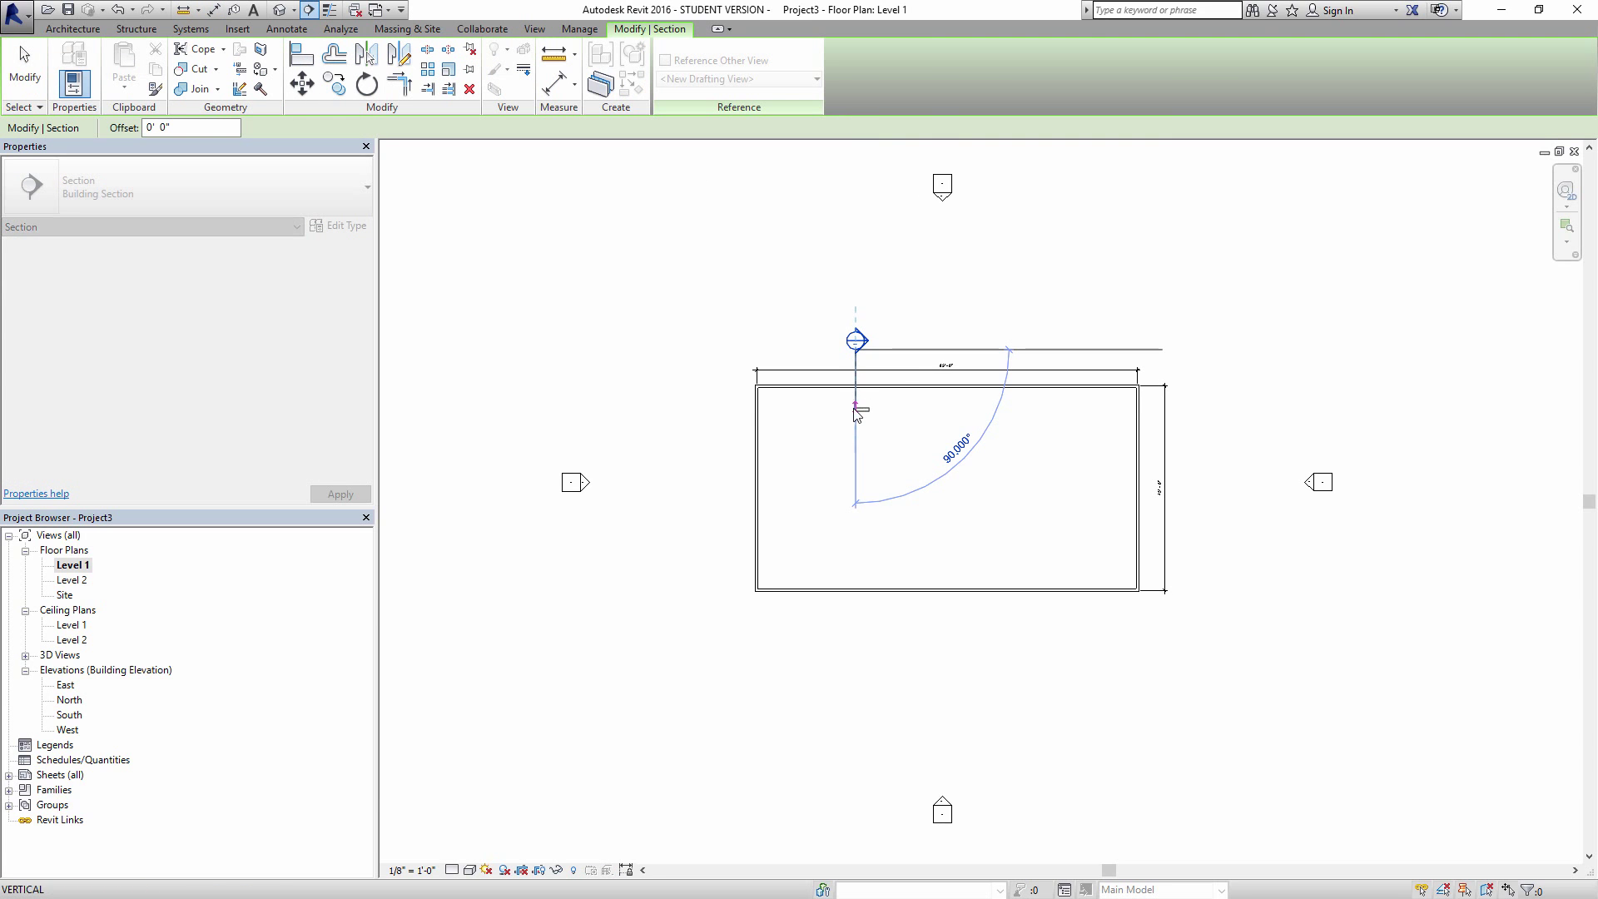
pyautogui.click(858, 410)
pyautogui.press('Escape')
pyautogui.press('Escape')
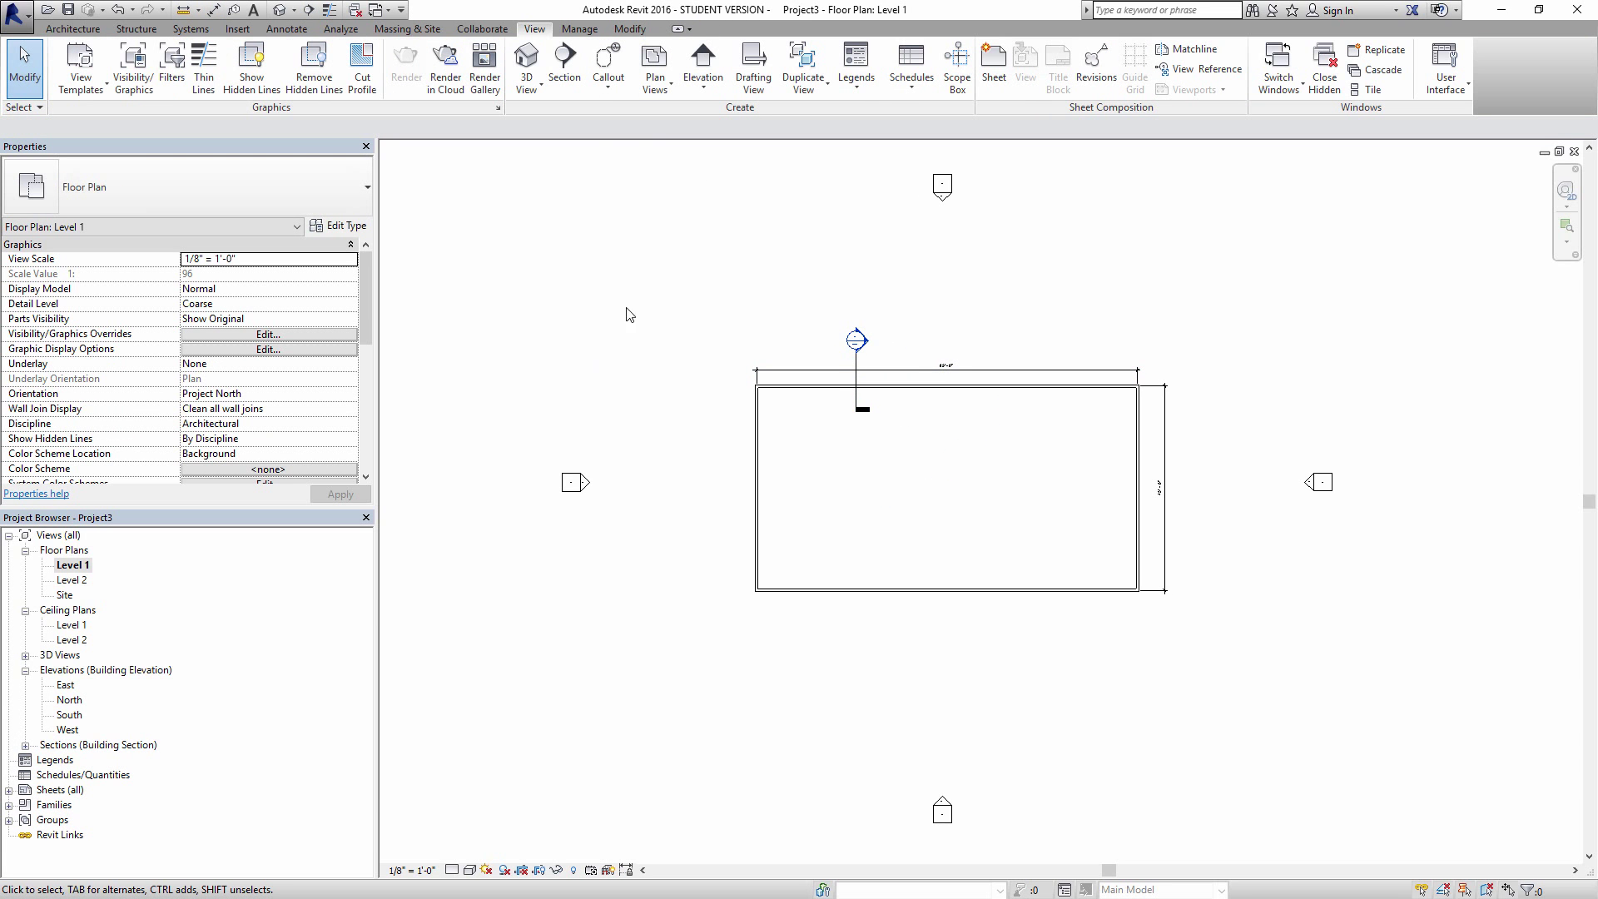
pyautogui.click(943, 202)
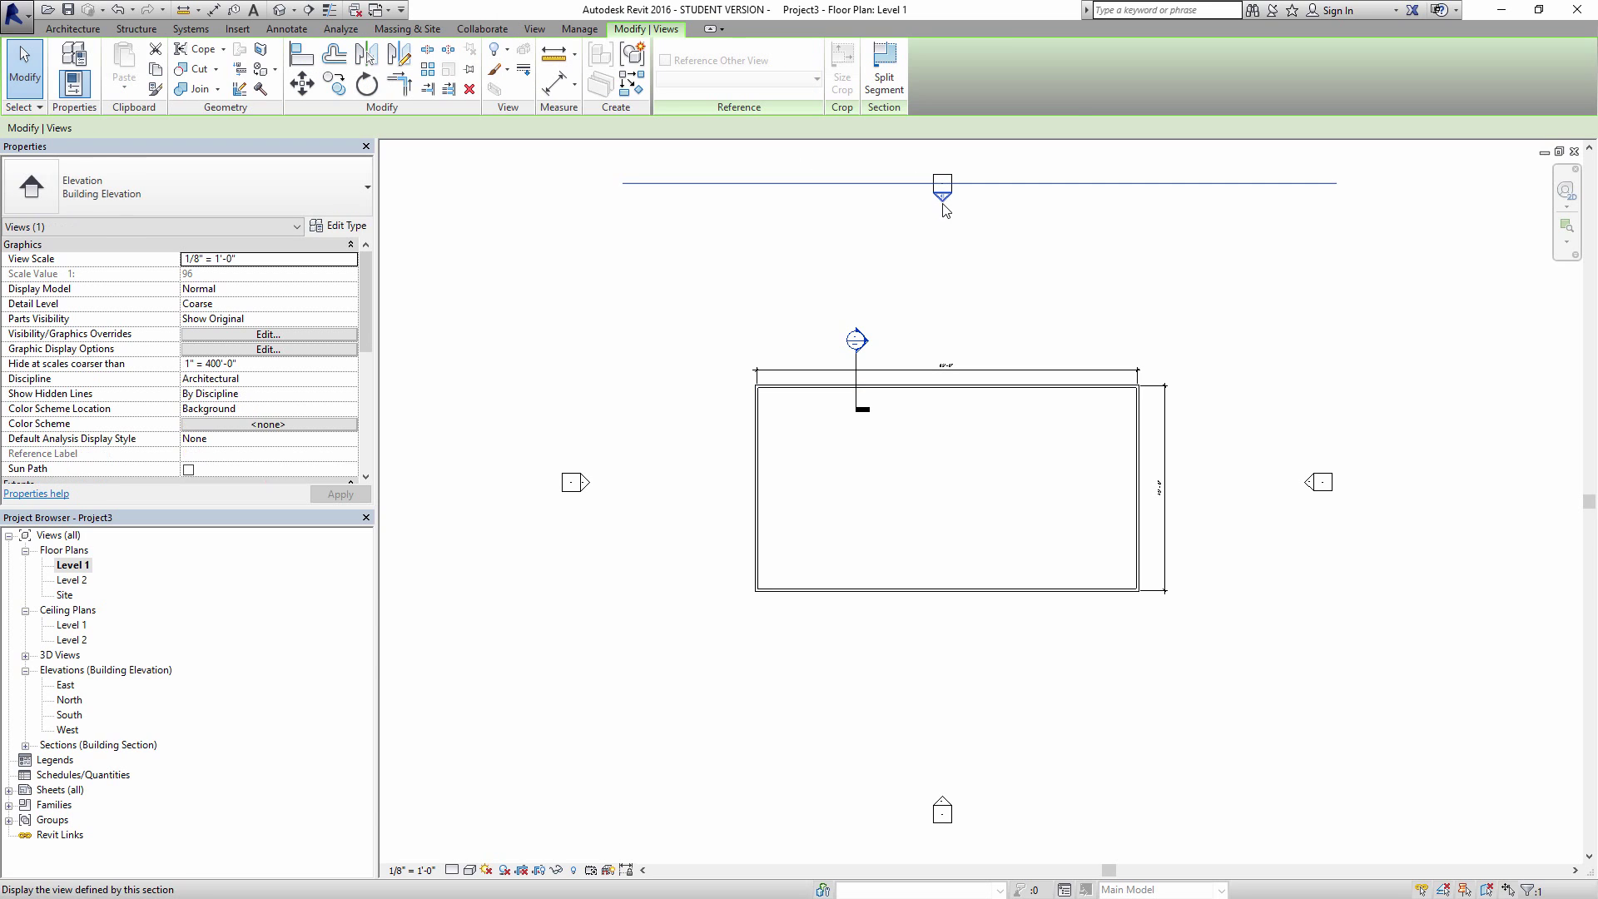
pyautogui.click(792, 281)
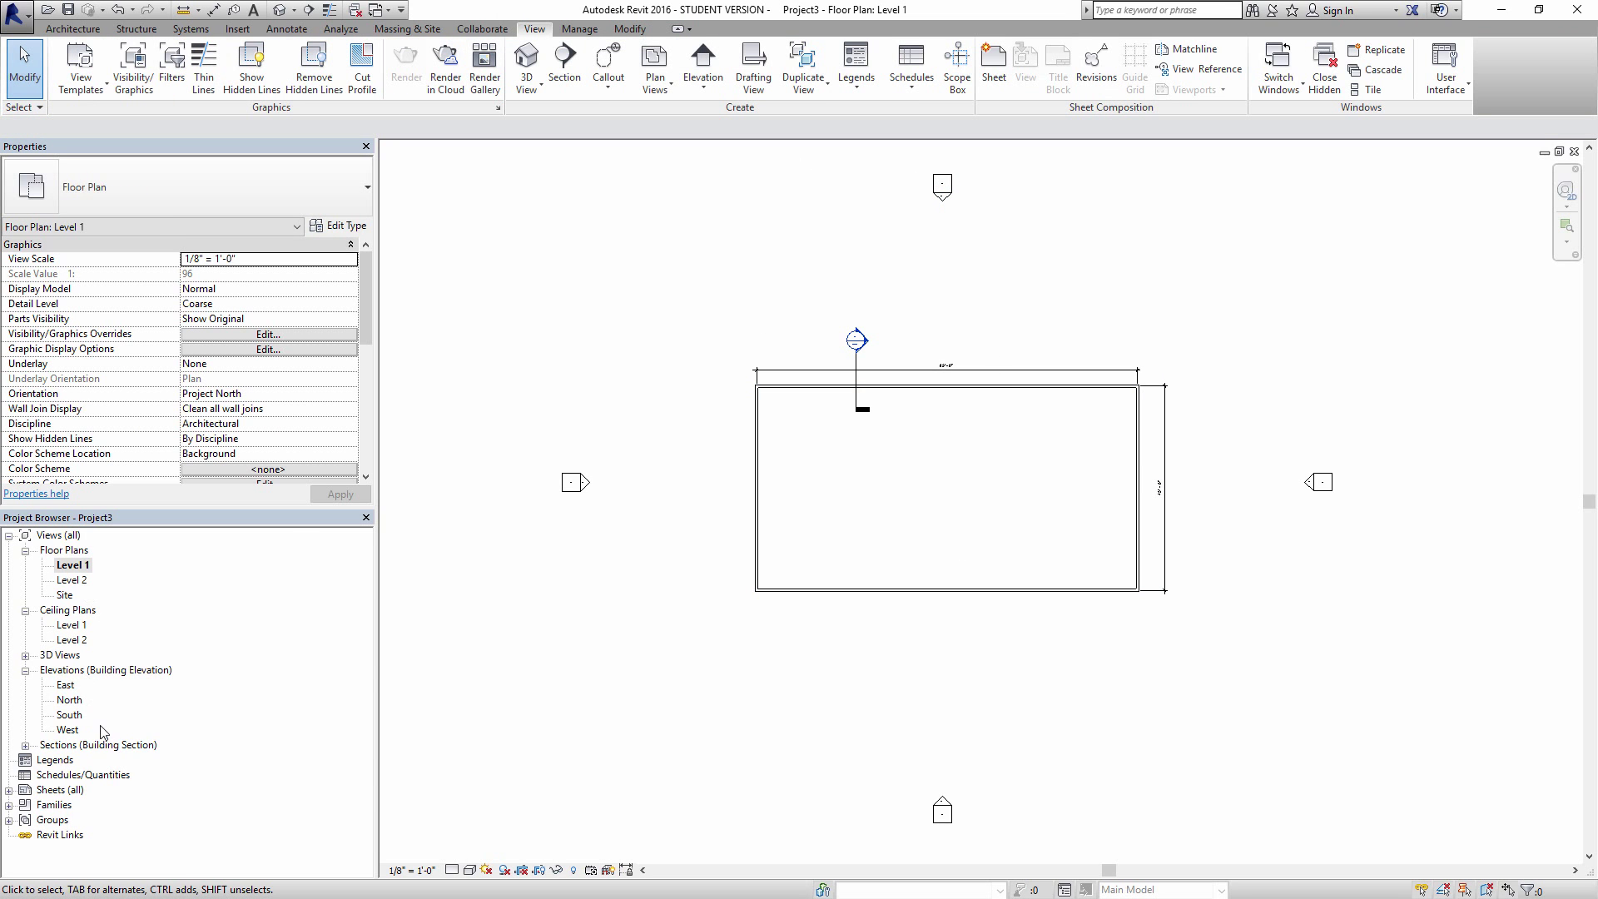
# Step: Open sheet A200 - Floorplan and place the Level 1 floor plan in its drawing area, beside the title block
pyautogui.click(9, 790)
pyautogui.doubleClick(78, 805)
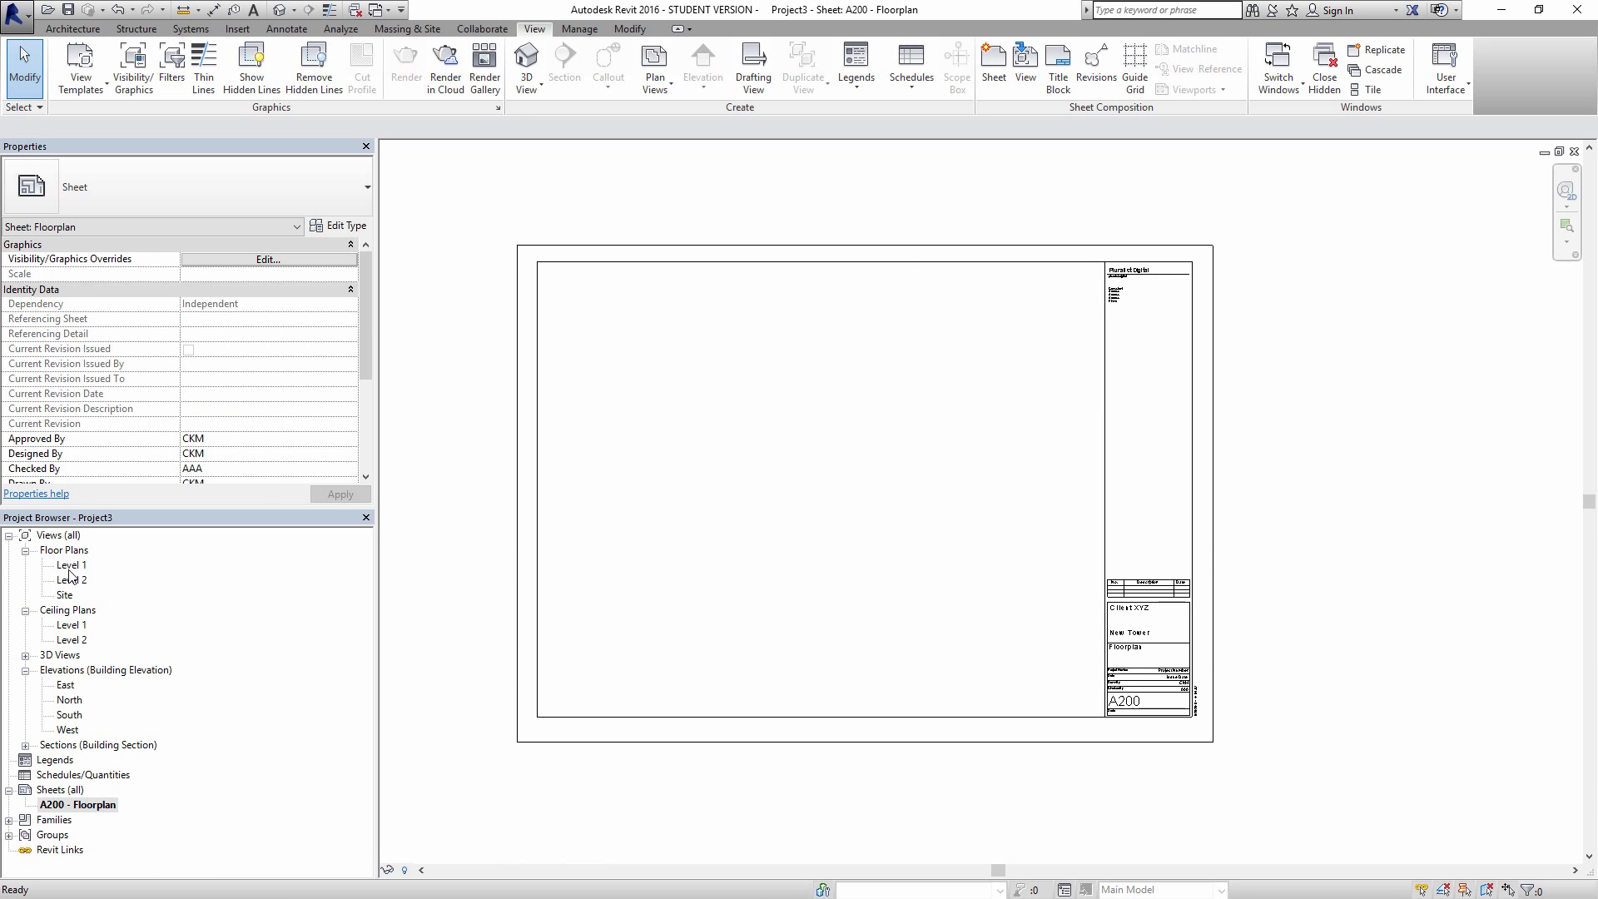
pyautogui.moveTo(70, 567); pyautogui.dragTo(602, 581)
pyautogui.moveTo(961, 586); pyautogui.dragTo(917, 551)
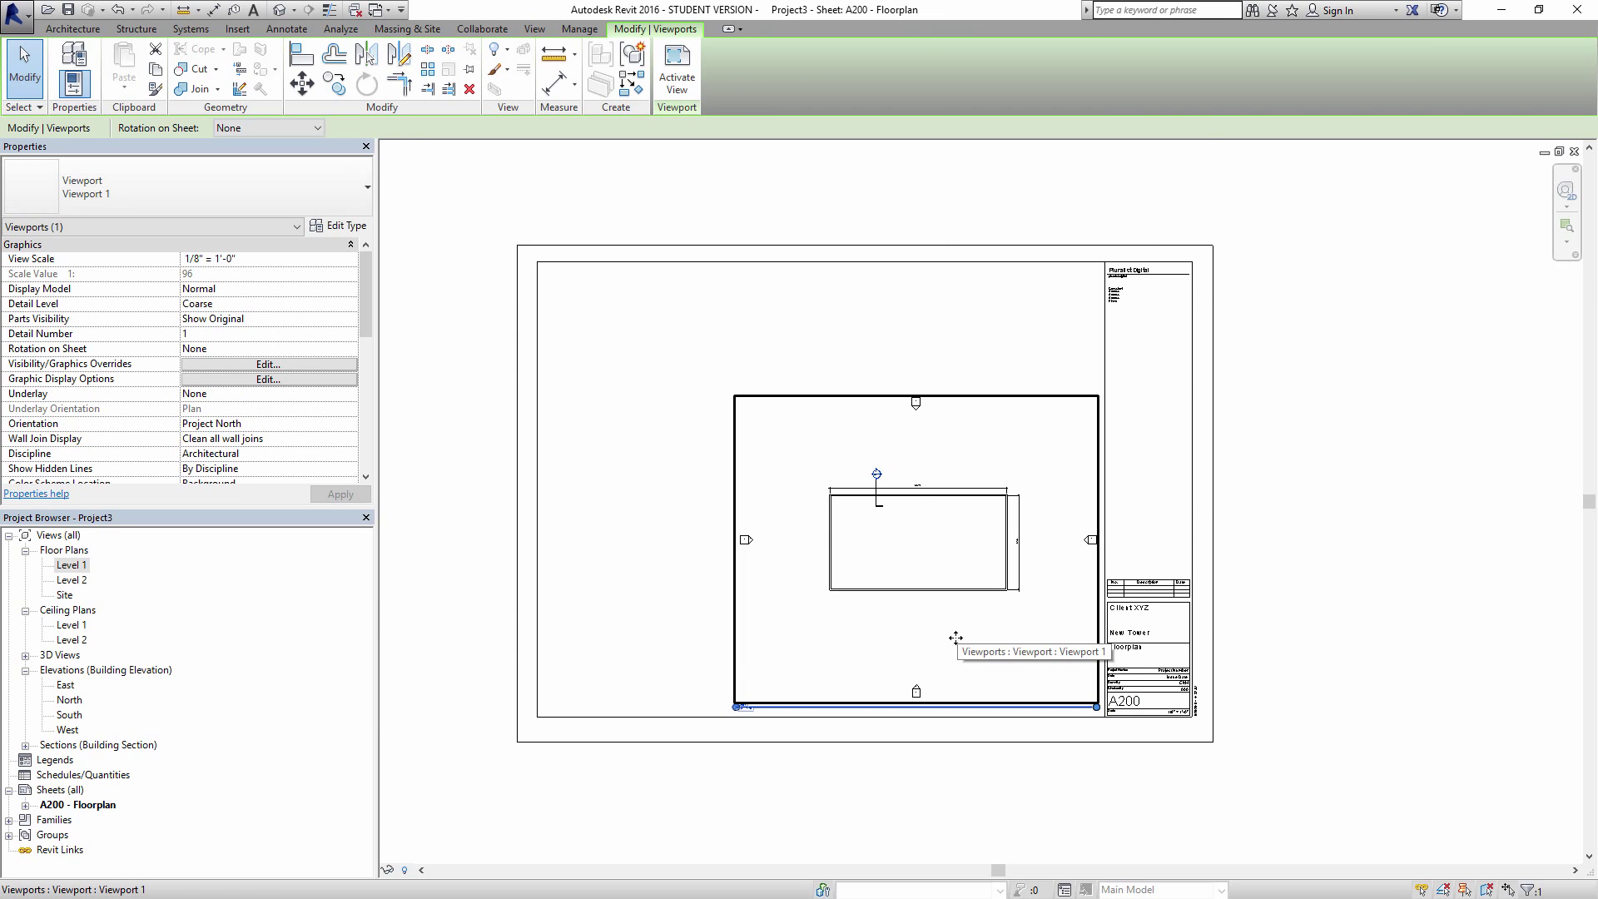
# Step: Activate the floor plan viewport on the sheet and move the south elevation marker close to the building's south wall
pyautogui.scroll(2, 938, 658)
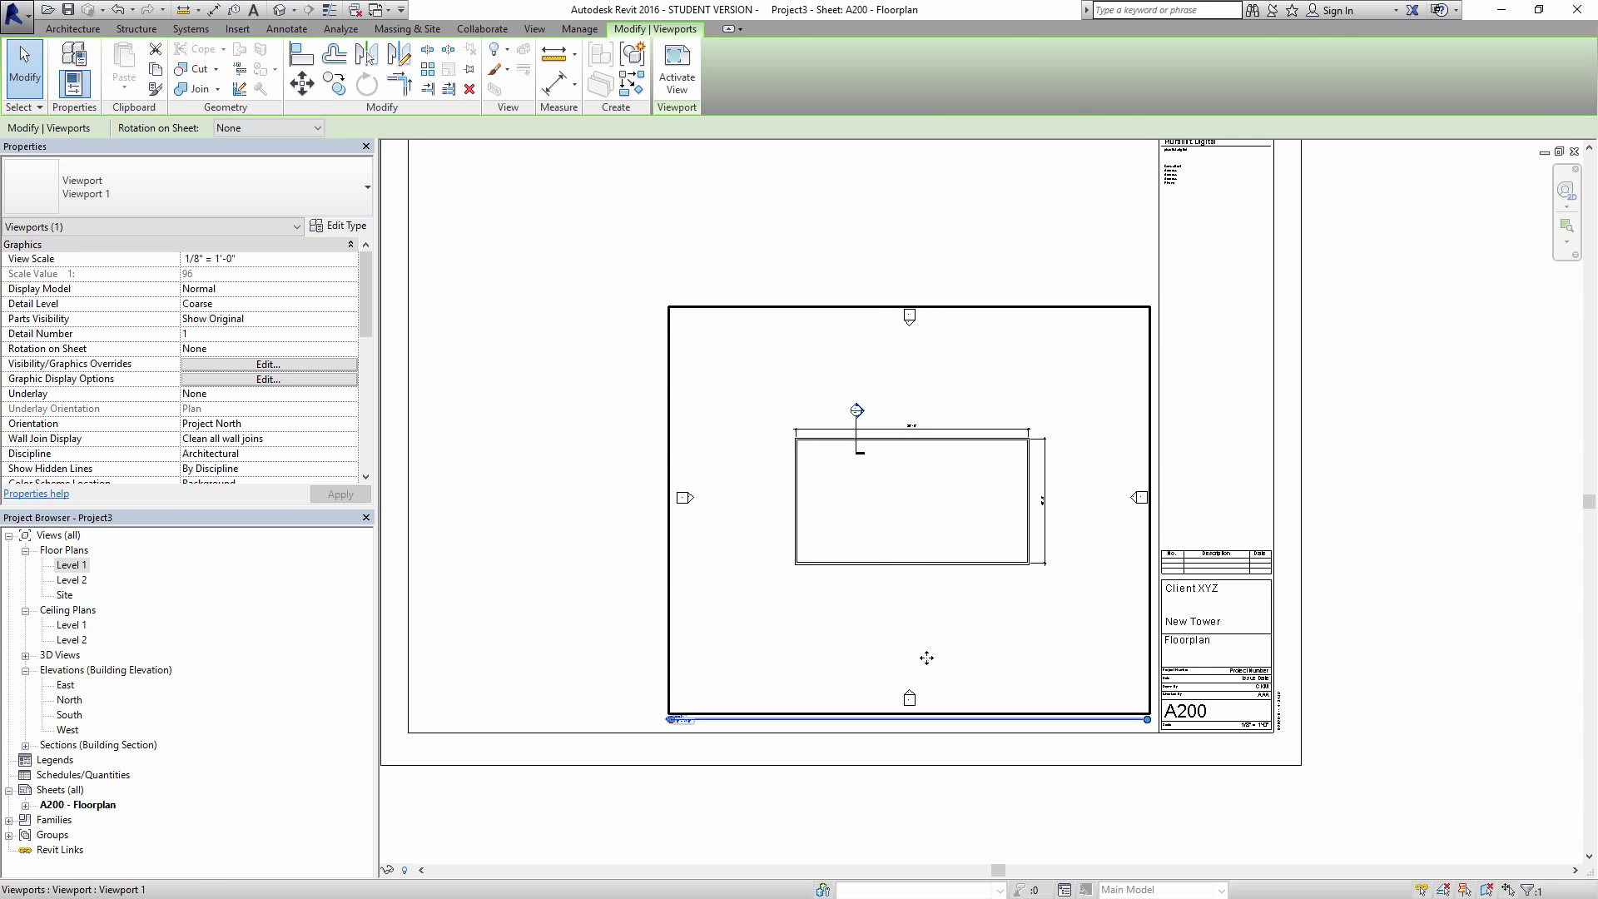
pyautogui.doubleClick(926, 658)
pyautogui.click(910, 700)
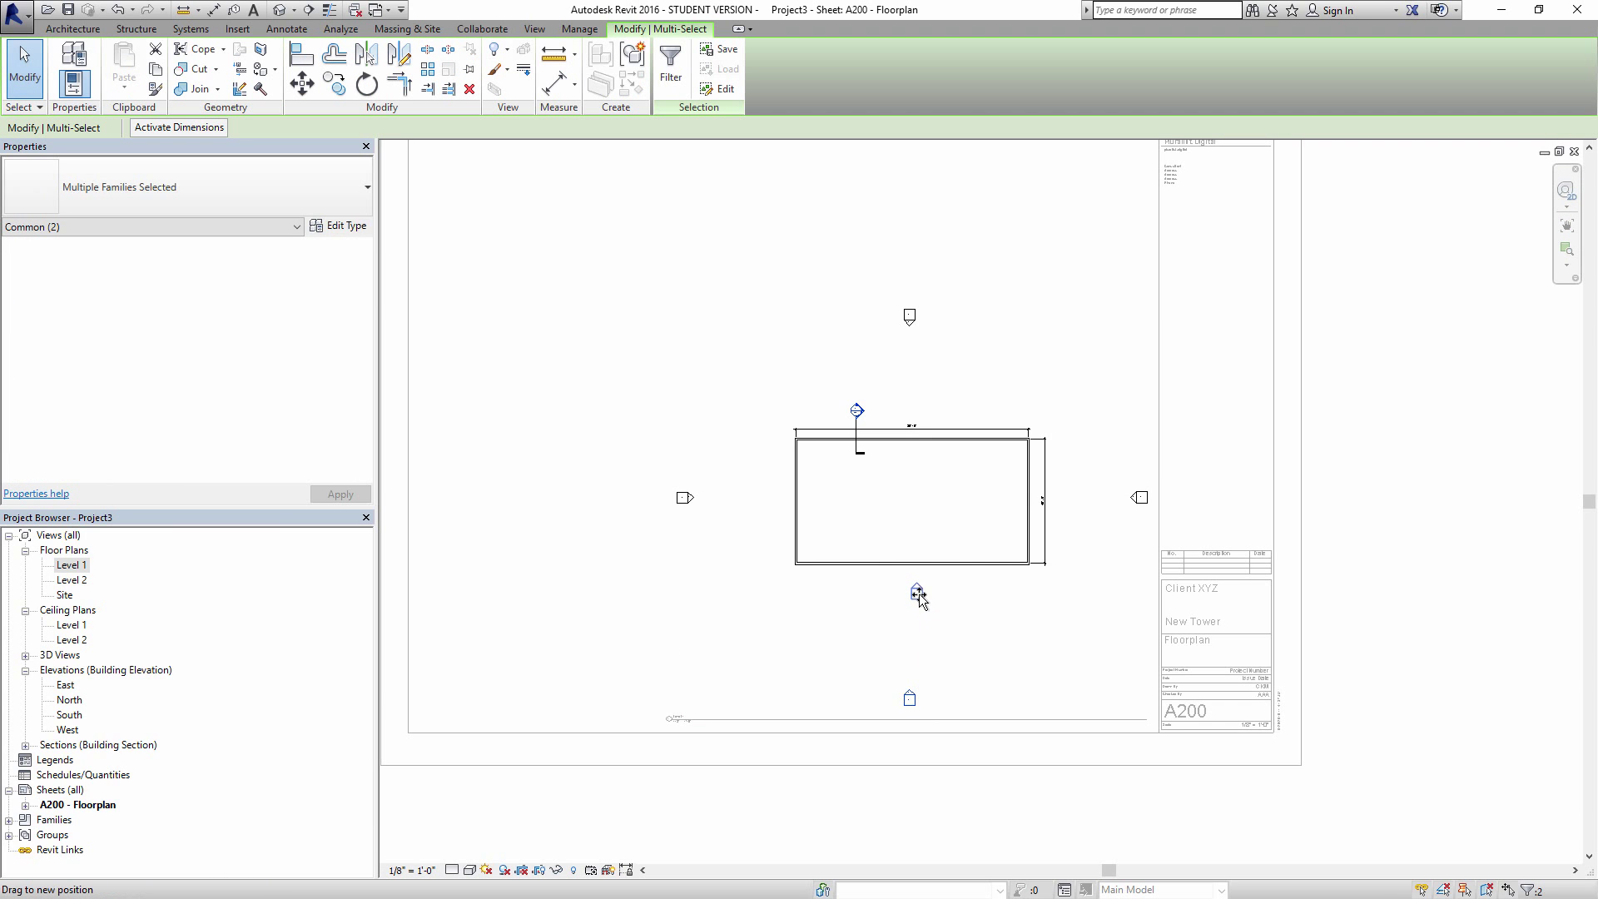
pyautogui.moveTo(918, 593); pyautogui.dragTo(913, 592)
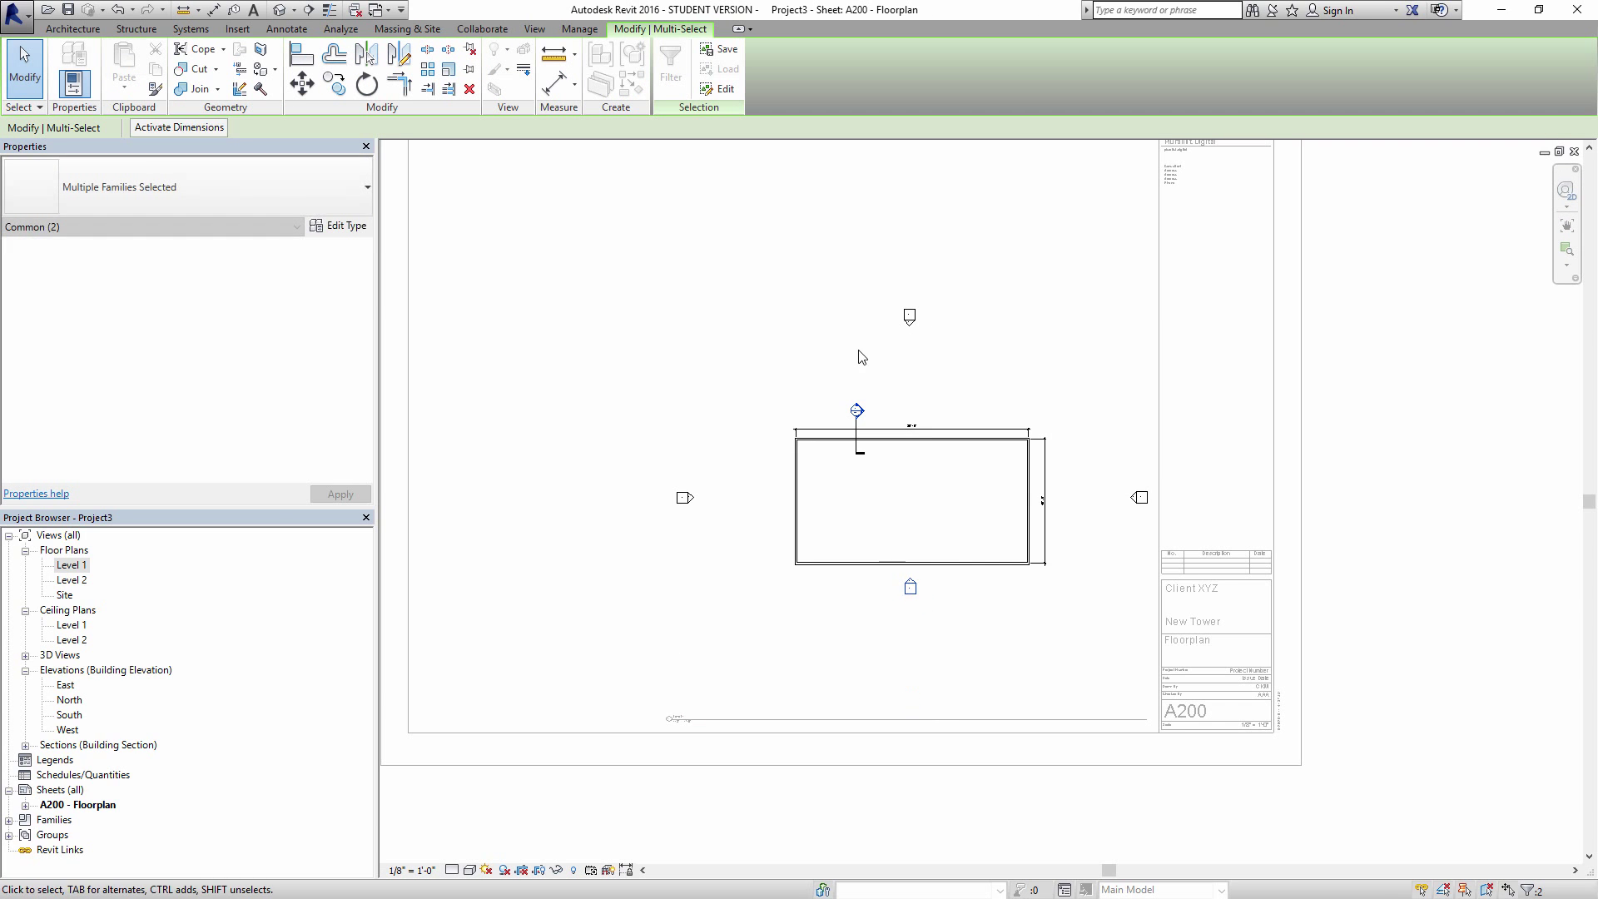
pyautogui.click(860, 358)
# Step: Move the north, west and east elevation markers close to the building's walls
pyautogui.moveTo(912, 317); pyautogui.dragTo(922, 393)
pyautogui.click(593, 404)
pyautogui.moveTo(684, 498); pyautogui.dragTo(774, 499)
pyautogui.click(1121, 439)
pyautogui.moveTo(1139, 498); pyautogui.dragTo(1072, 507)
pyautogui.press('Escape')
# Step: Deactivate the Level 1 view to return to editing the sheet
pyautogui.click(911, 587)
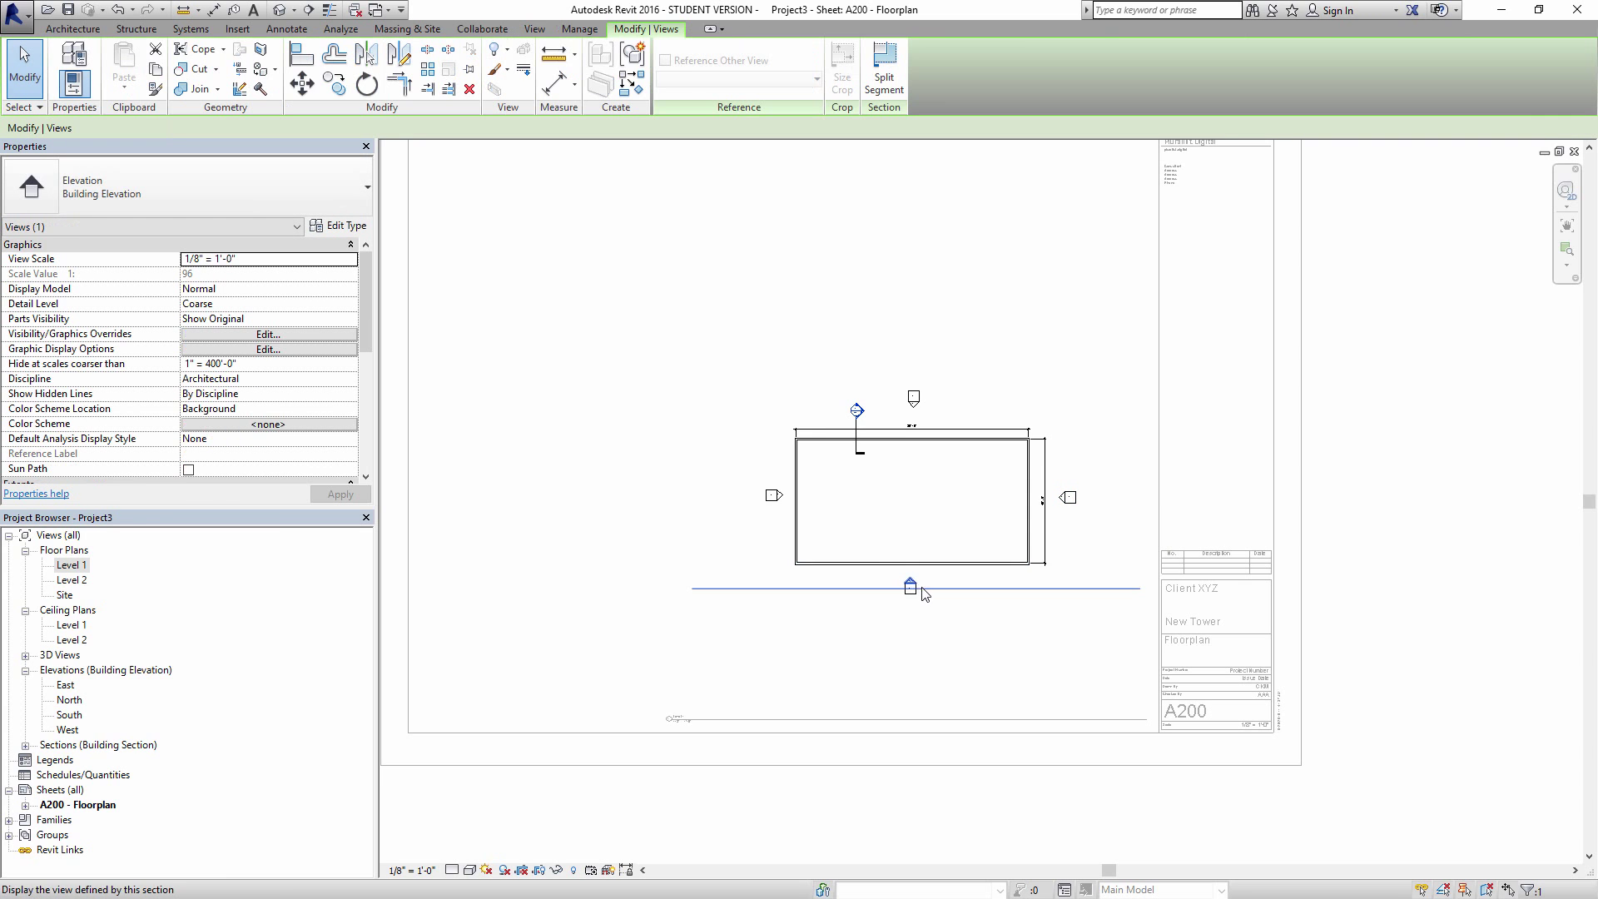
pyautogui.scroll(2, 924, 587)
pyautogui.click(1010, 612)
pyautogui.scroll(-2, 847, 550)
pyautogui.rightClick(828, 494)
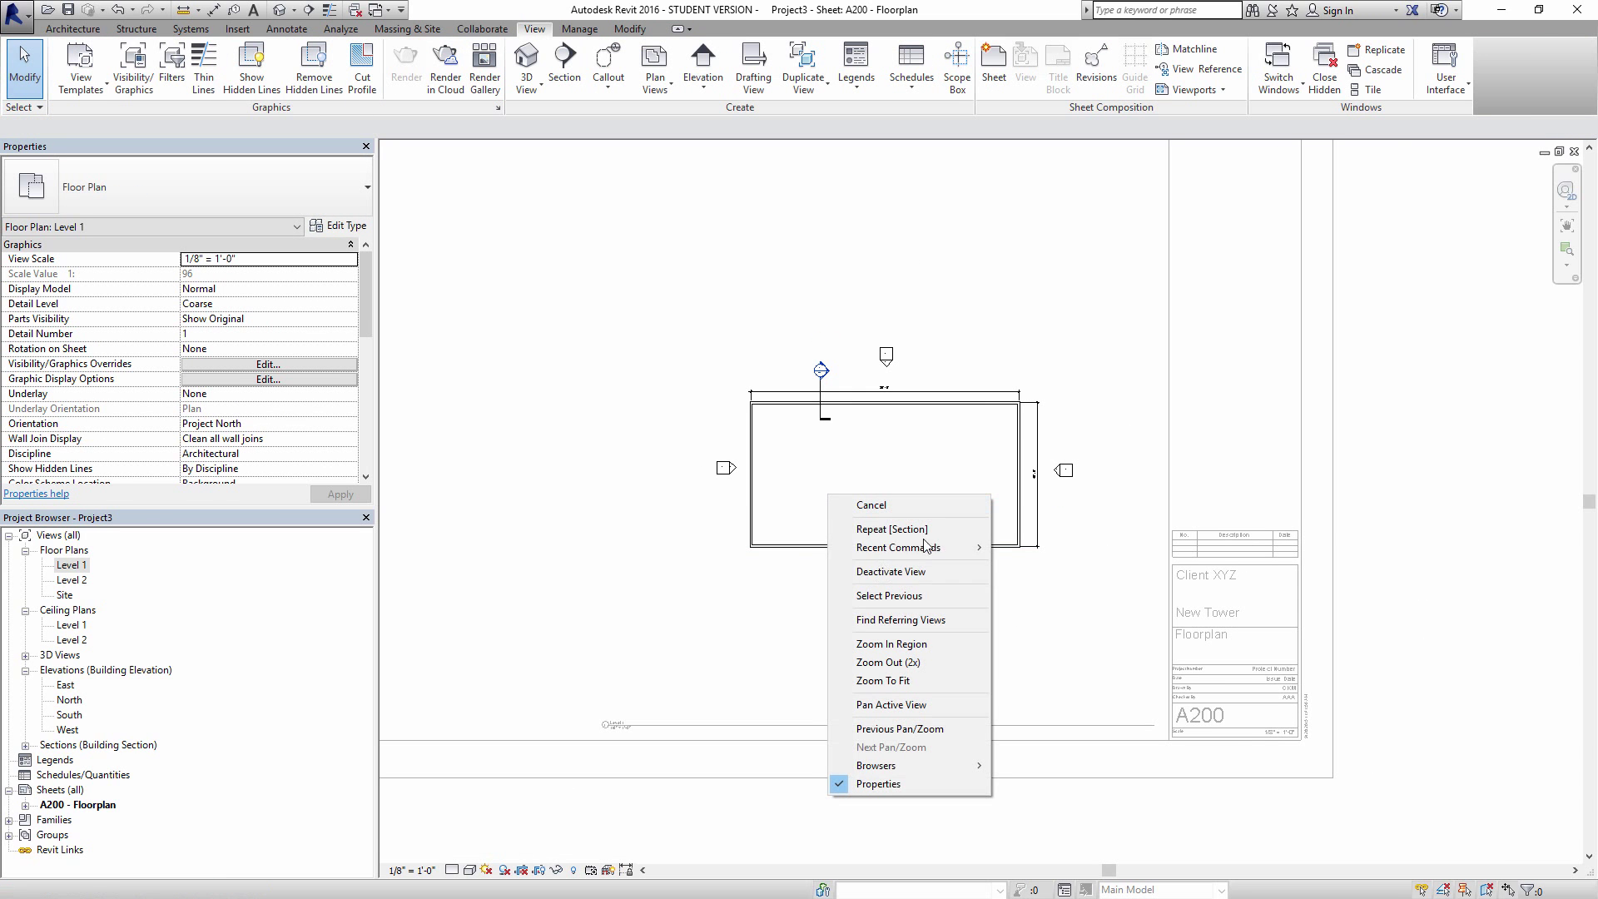
pyautogui.click(679, 463)
pyautogui.rightClick(833, 456)
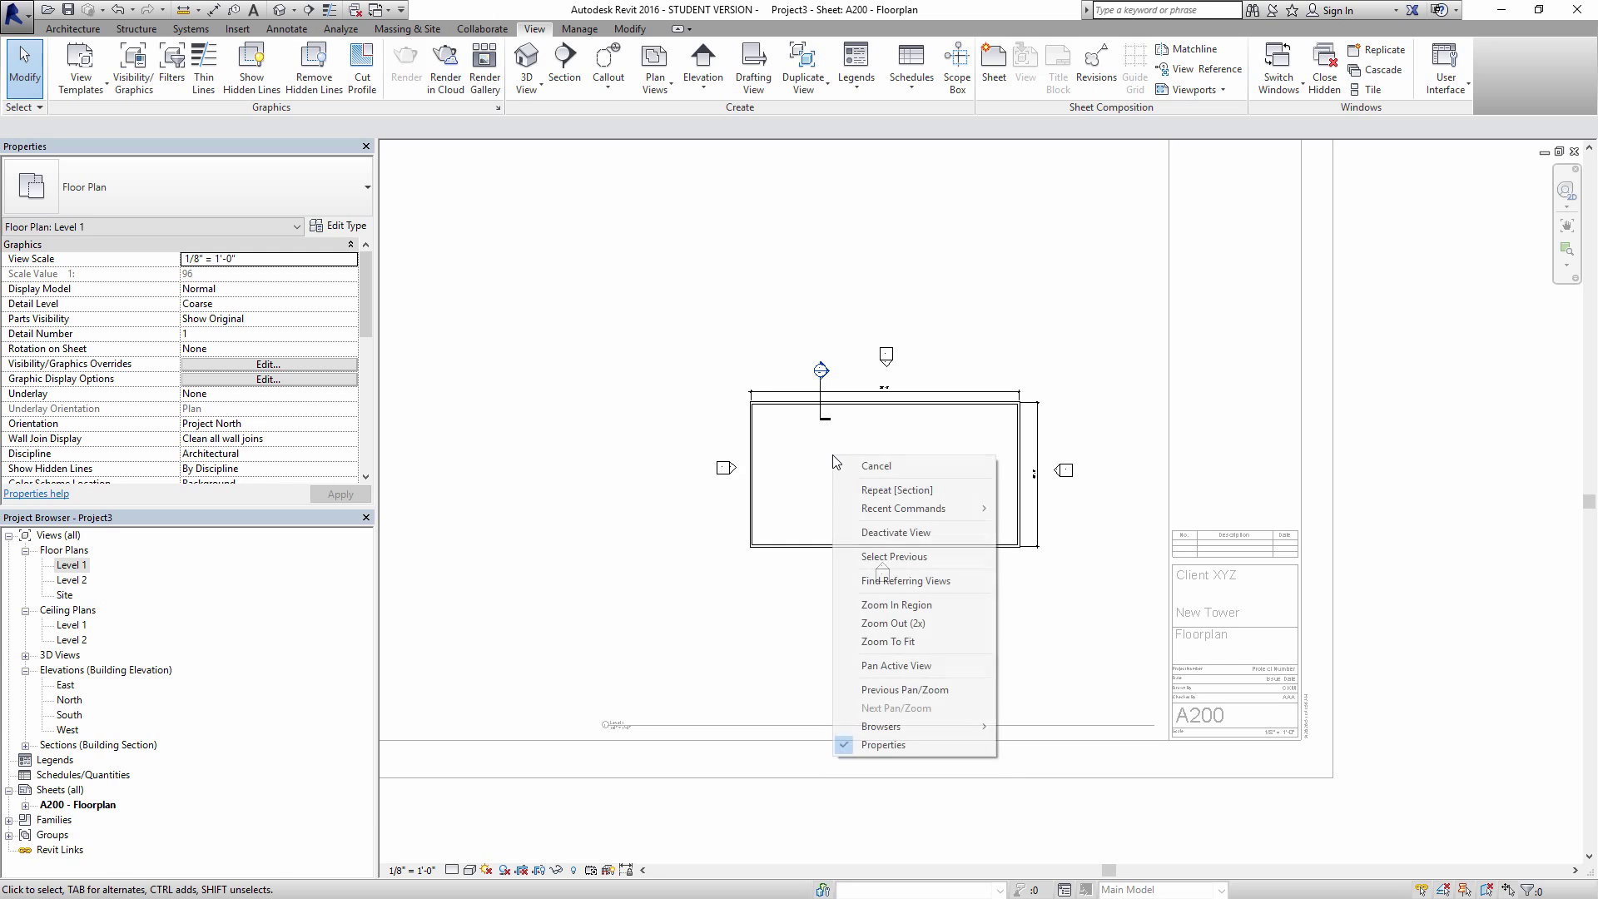
pyautogui.click(895, 533)
# Step: Reactivate the floor plan viewport and deactivate it again
pyautogui.doubleClick(909, 487)
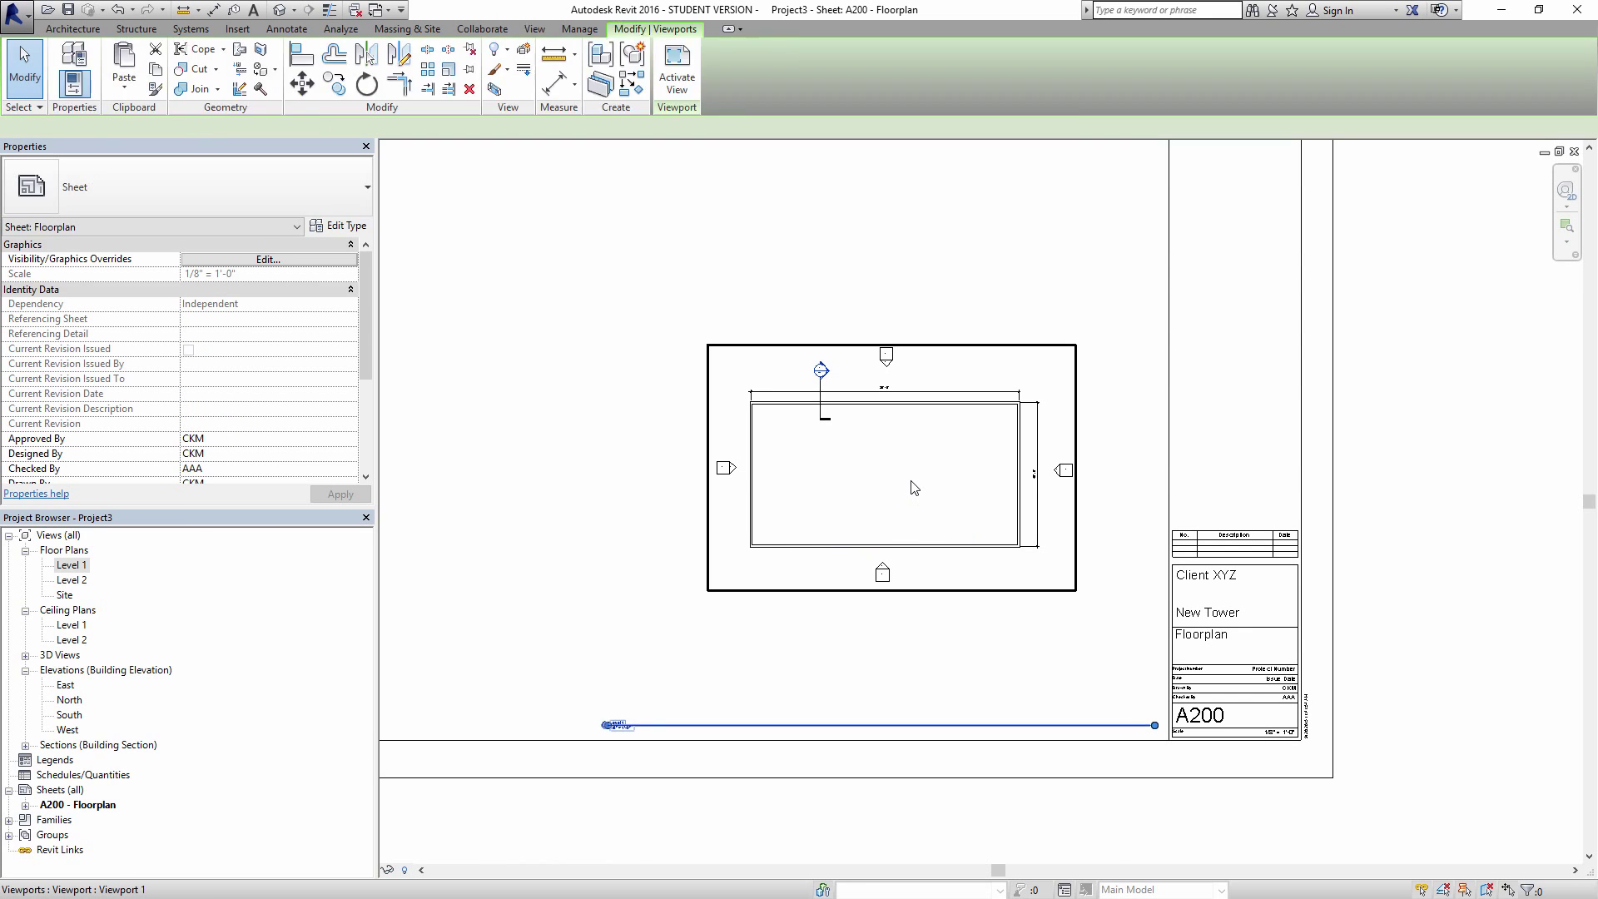
pyautogui.rightClick(856, 483)
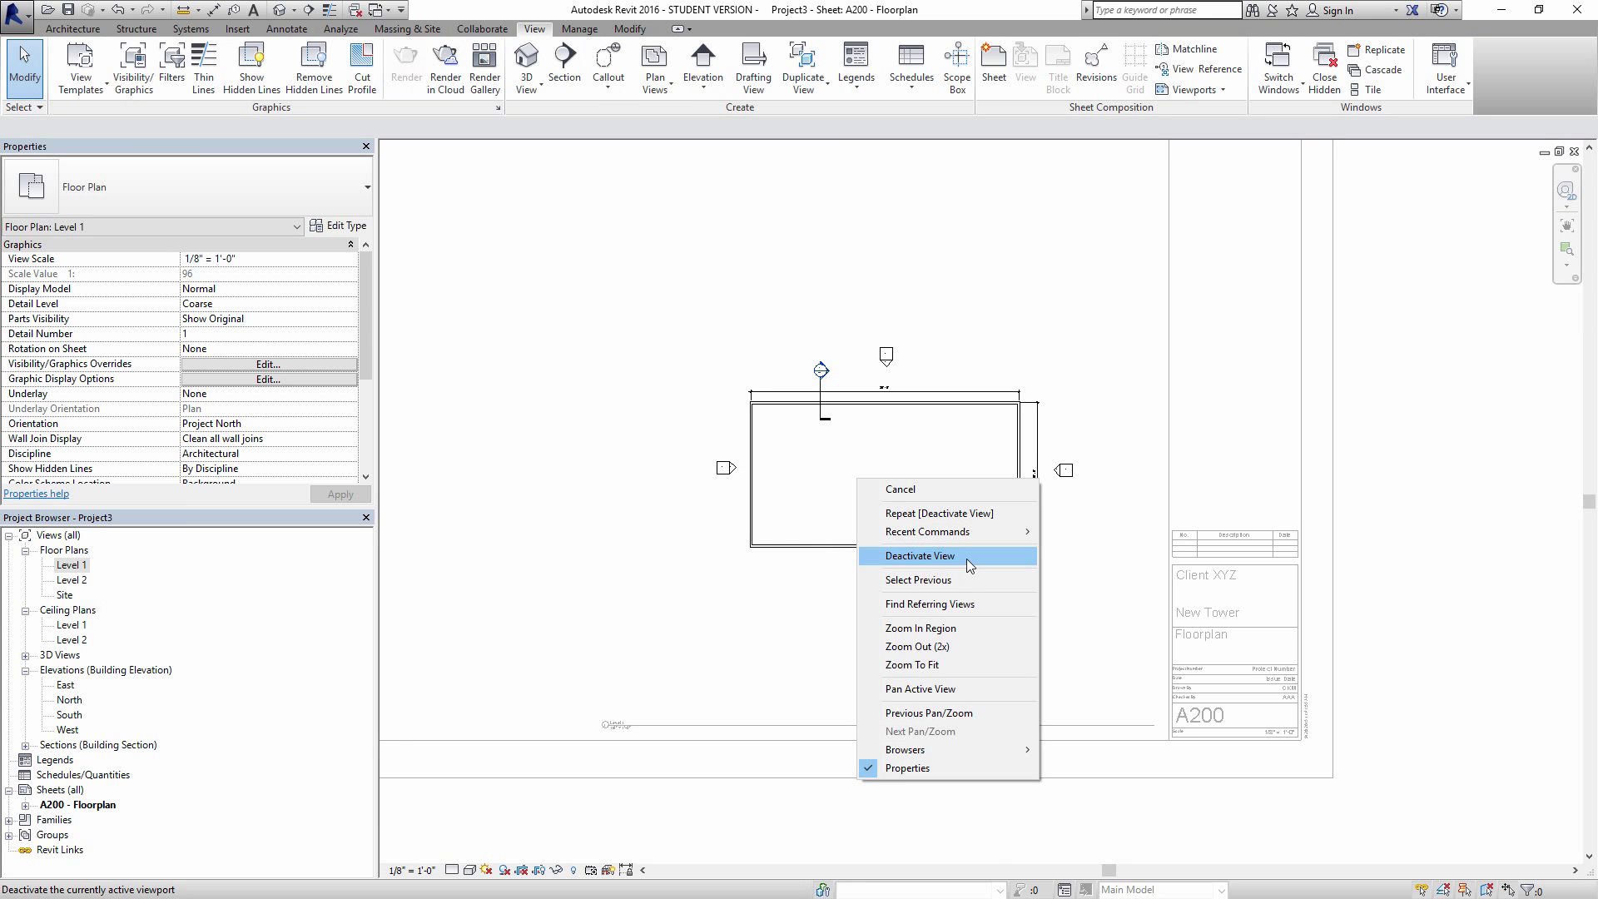
pyautogui.click(960, 556)
# Step: Shorten the floor plan viewport's title line to fit its text and rename the view Floorplan 1, including the corresponding level and views
pyautogui.click(839, 499)
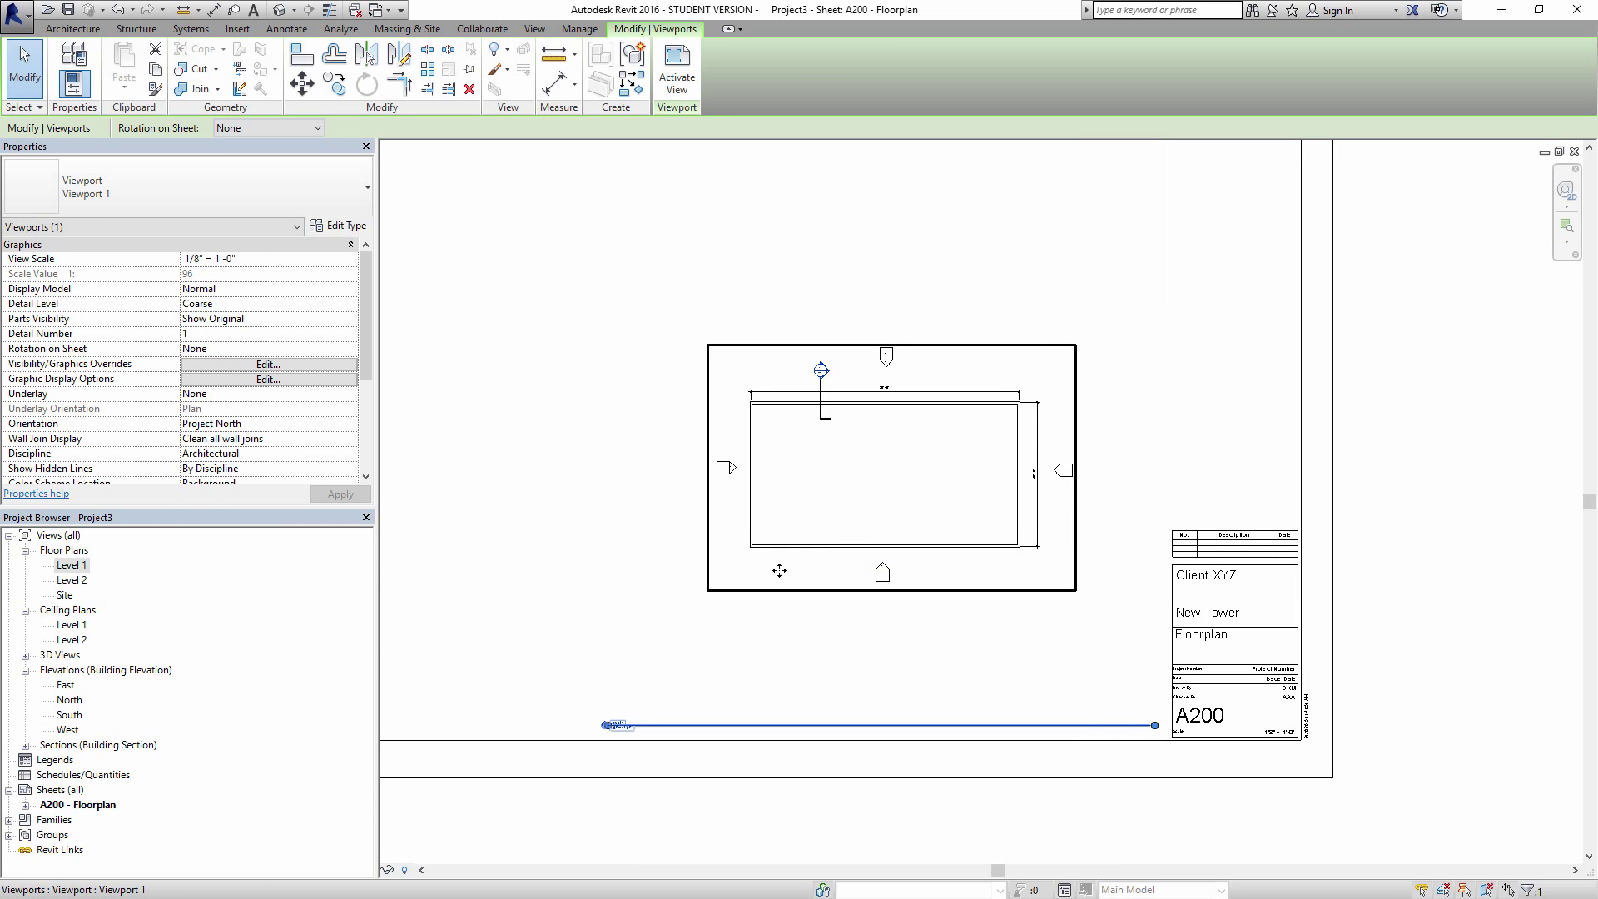
pyautogui.moveTo(1155, 725); pyautogui.dragTo(645, 724)
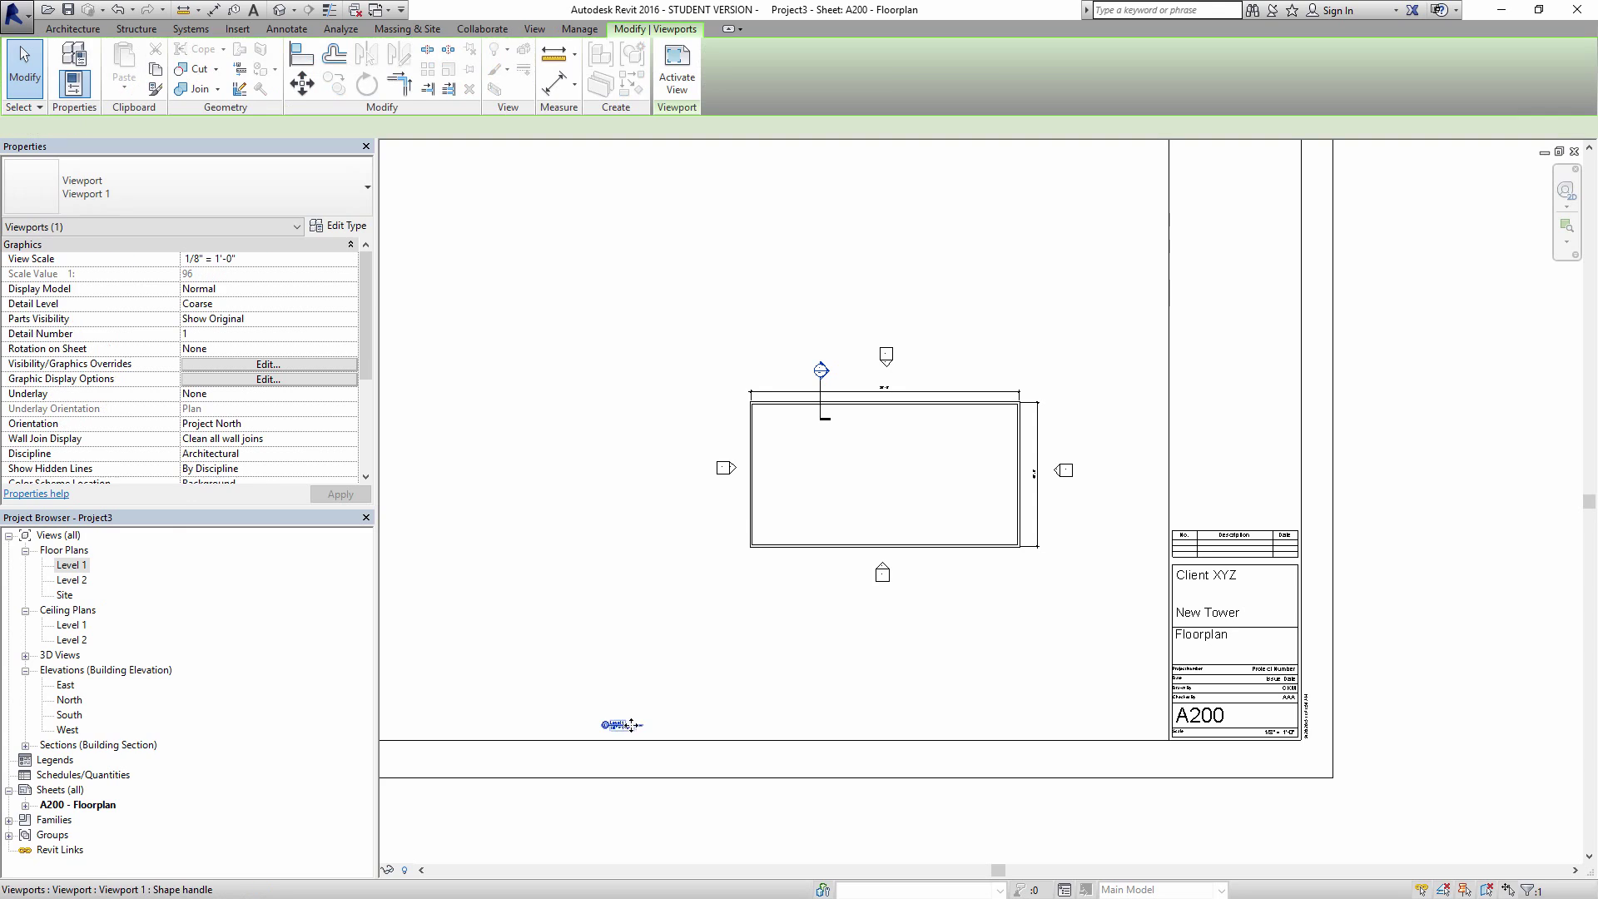
pyautogui.scroll(3, 834, 480)
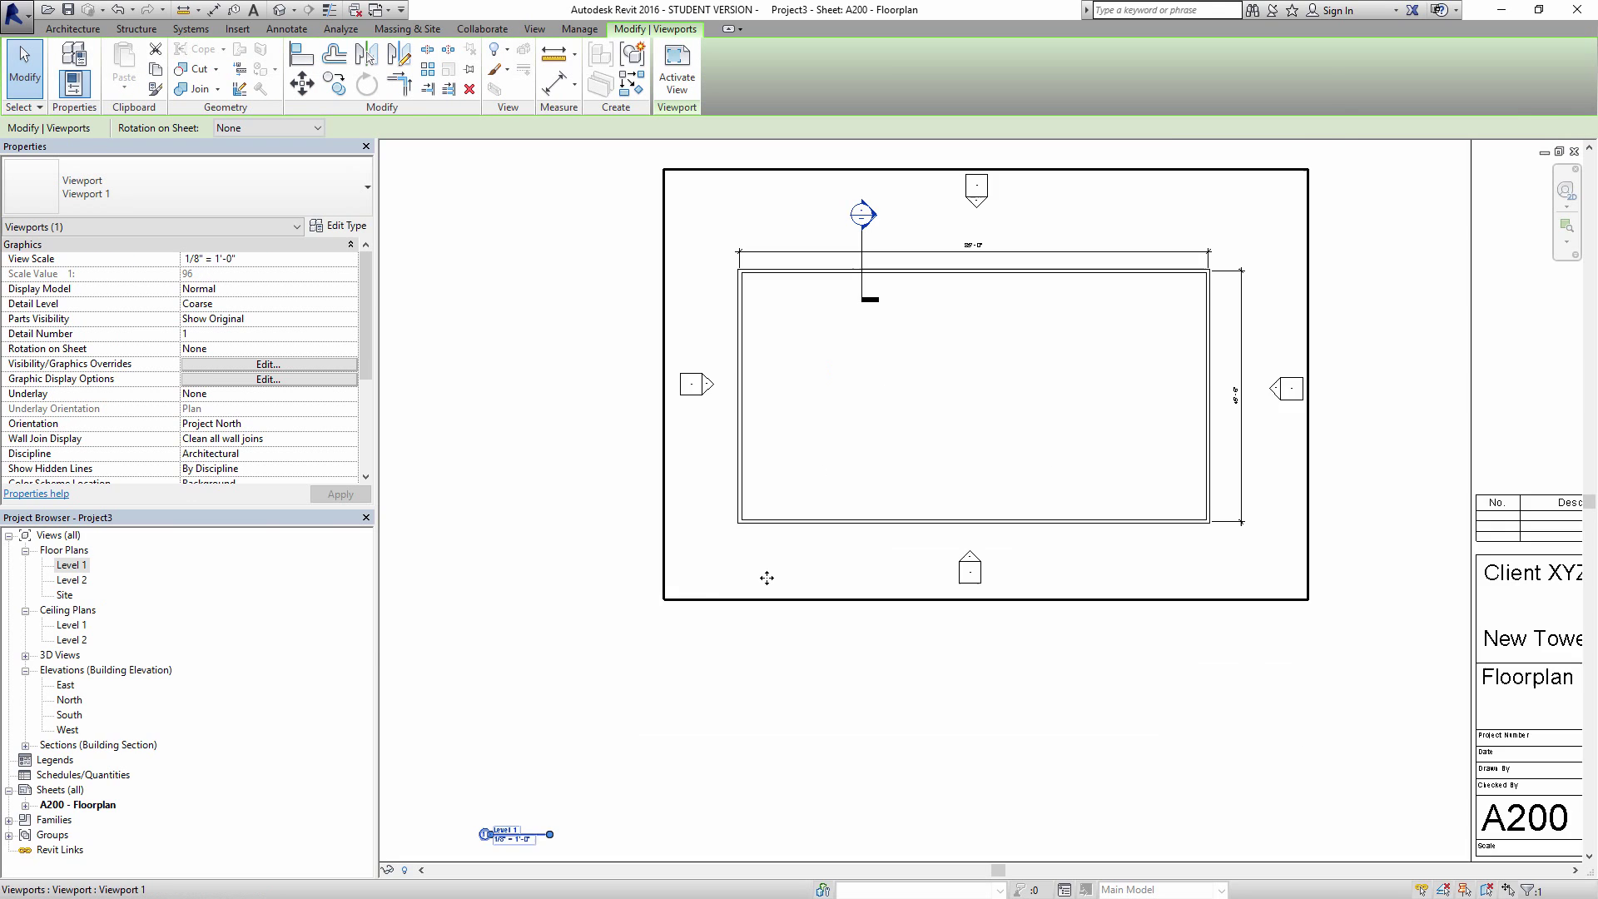
pyautogui.click(679, 713)
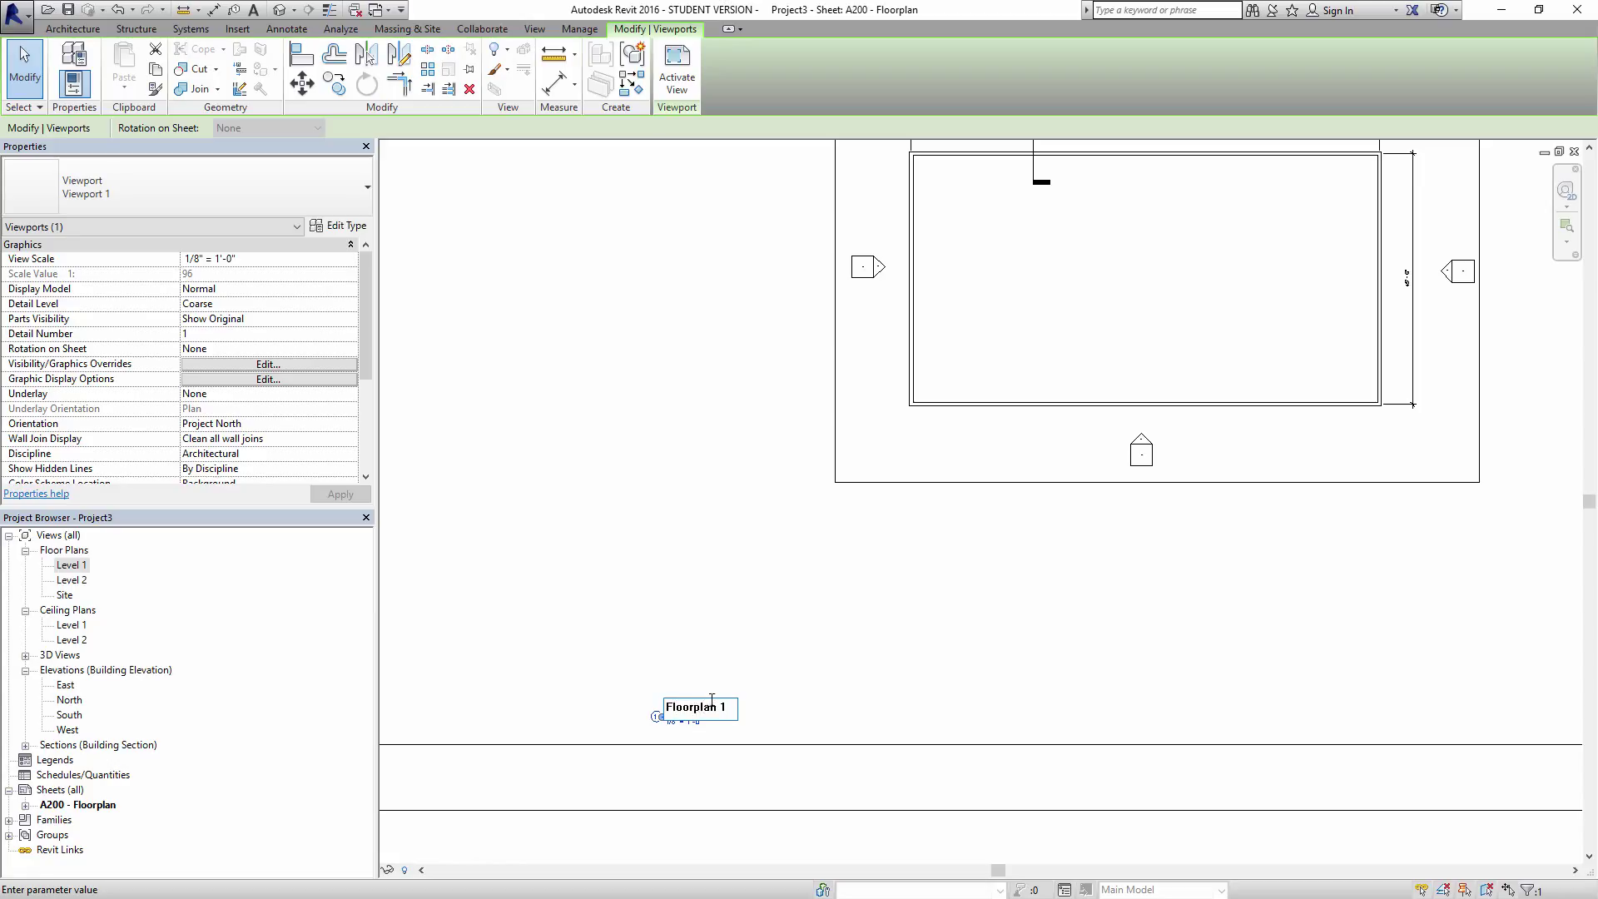
pyautogui.press('Return')
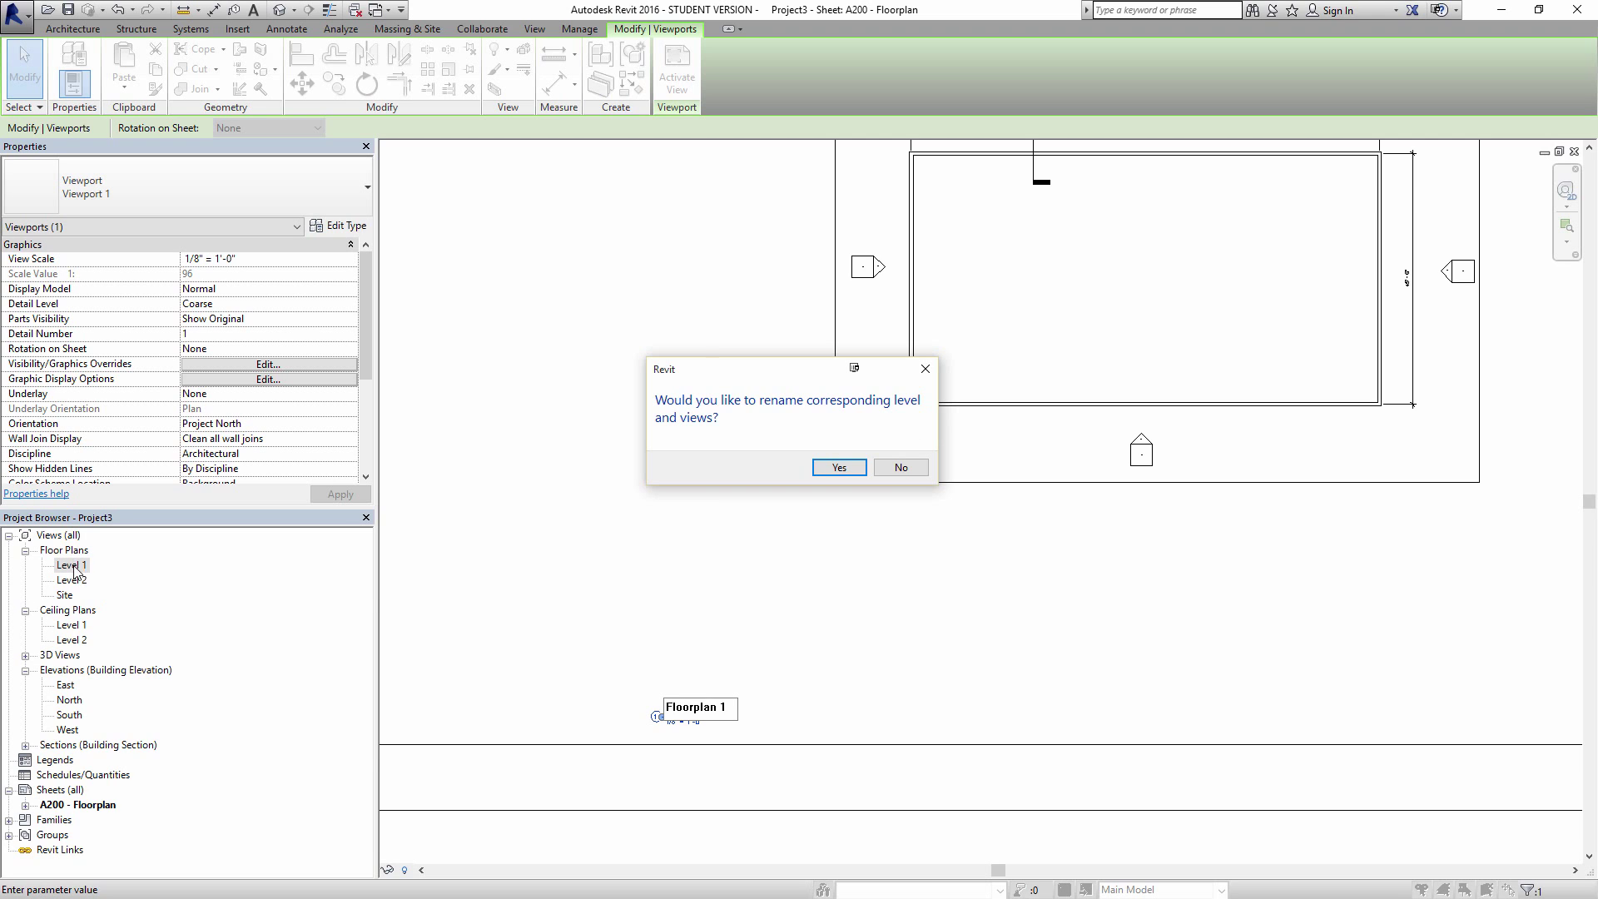
pyautogui.click(837, 467)
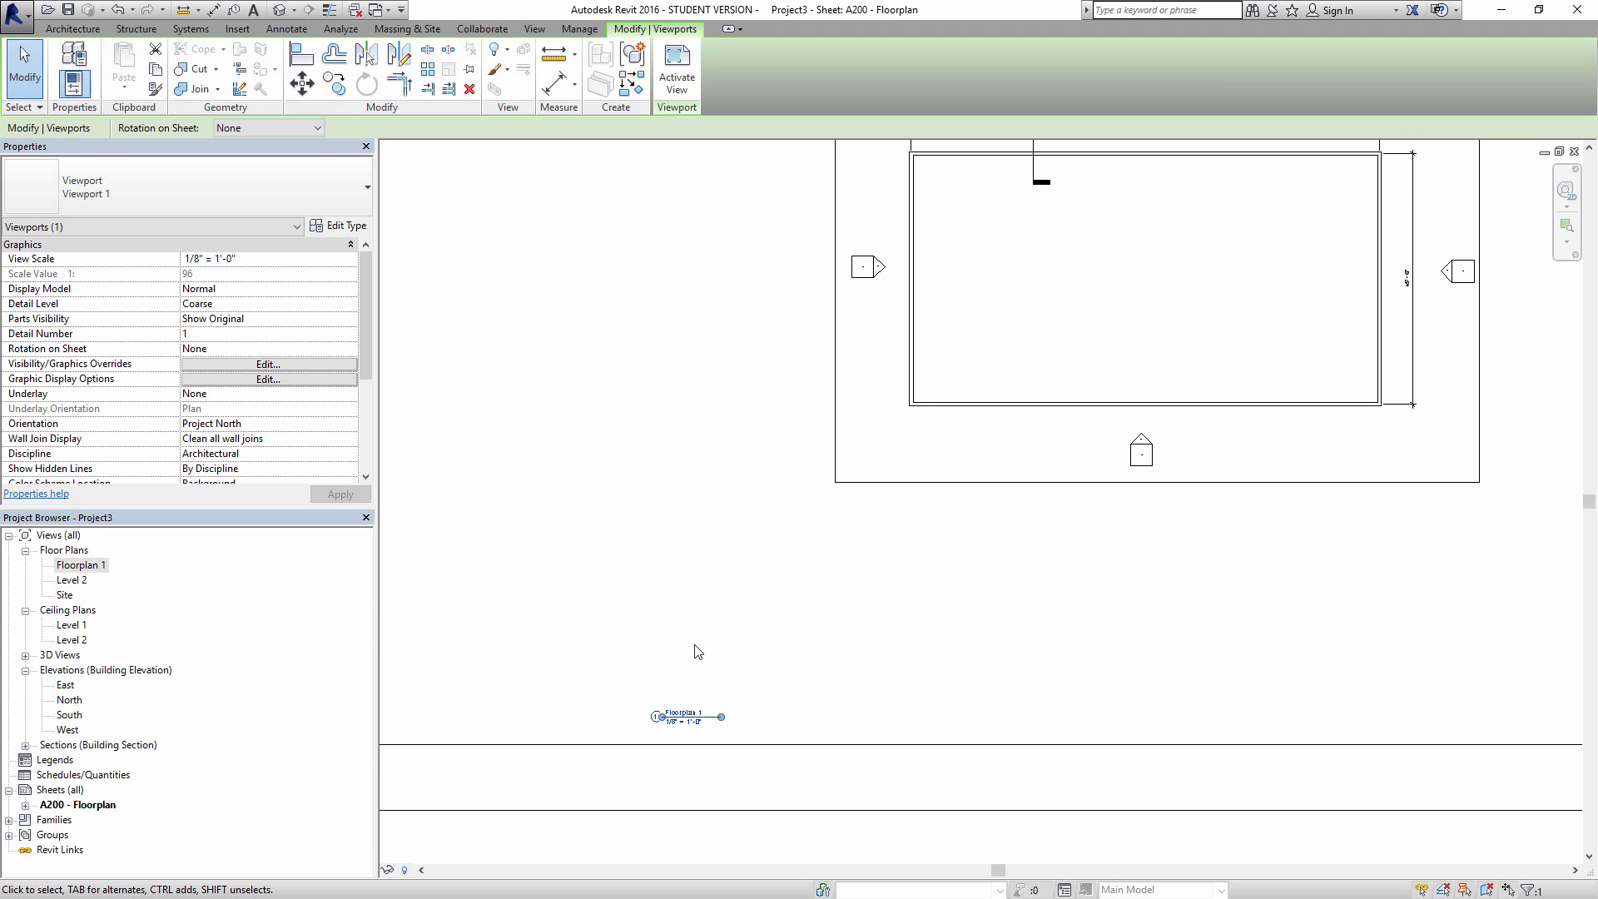
pyautogui.click(748, 565)
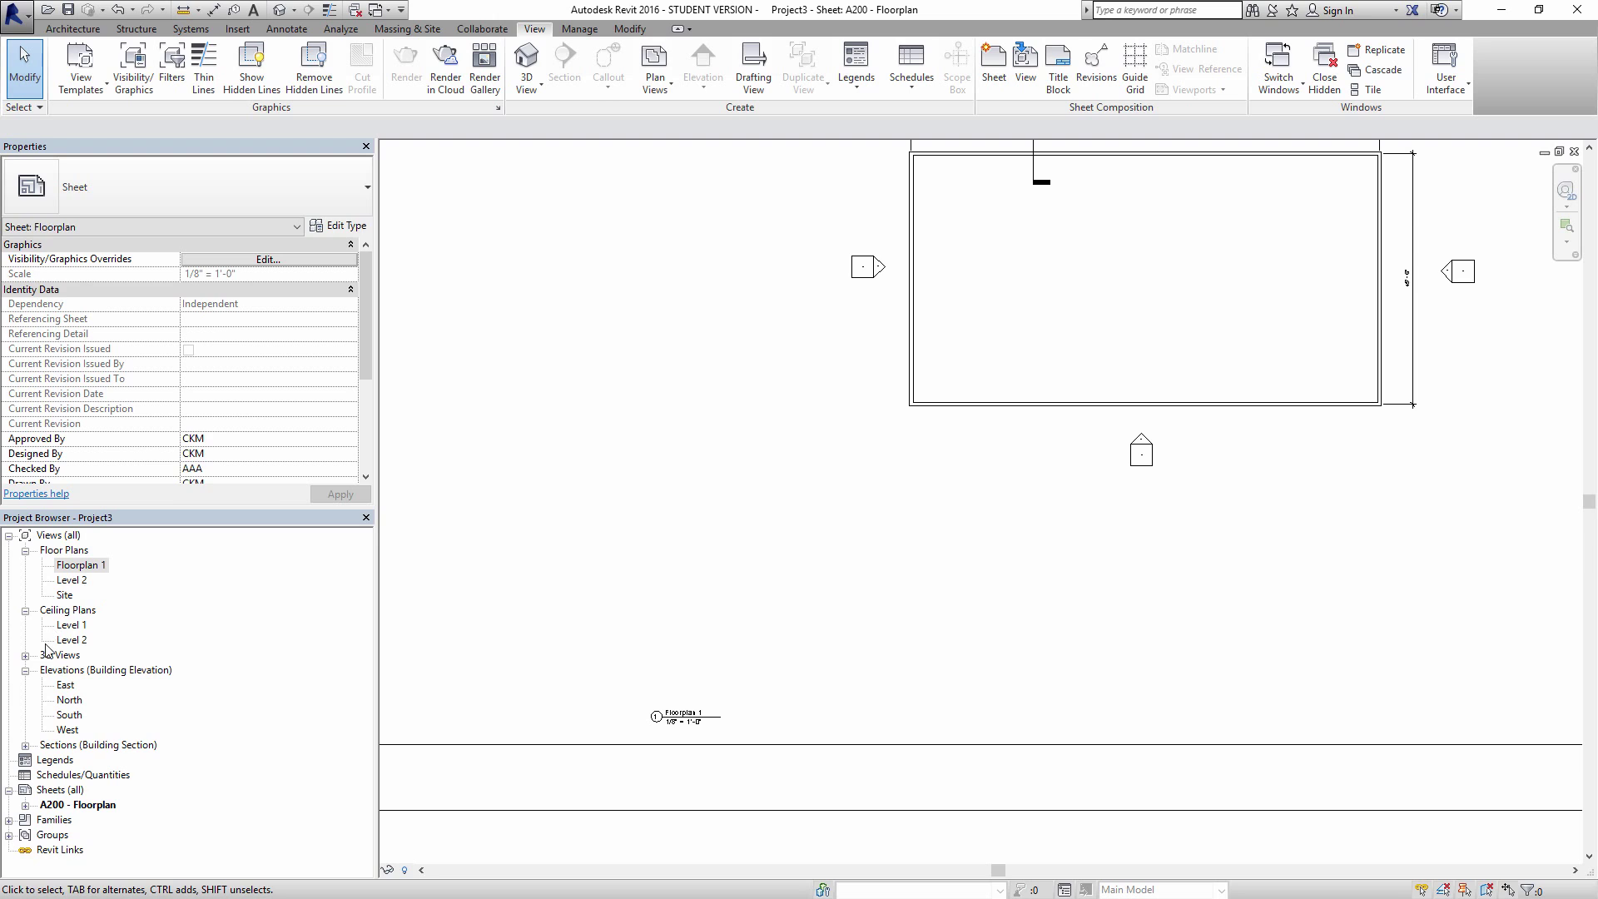
# Step: Open the North elevation to inspect its levels, and close it to return to the sheet
pyautogui.doubleClick(70, 701)
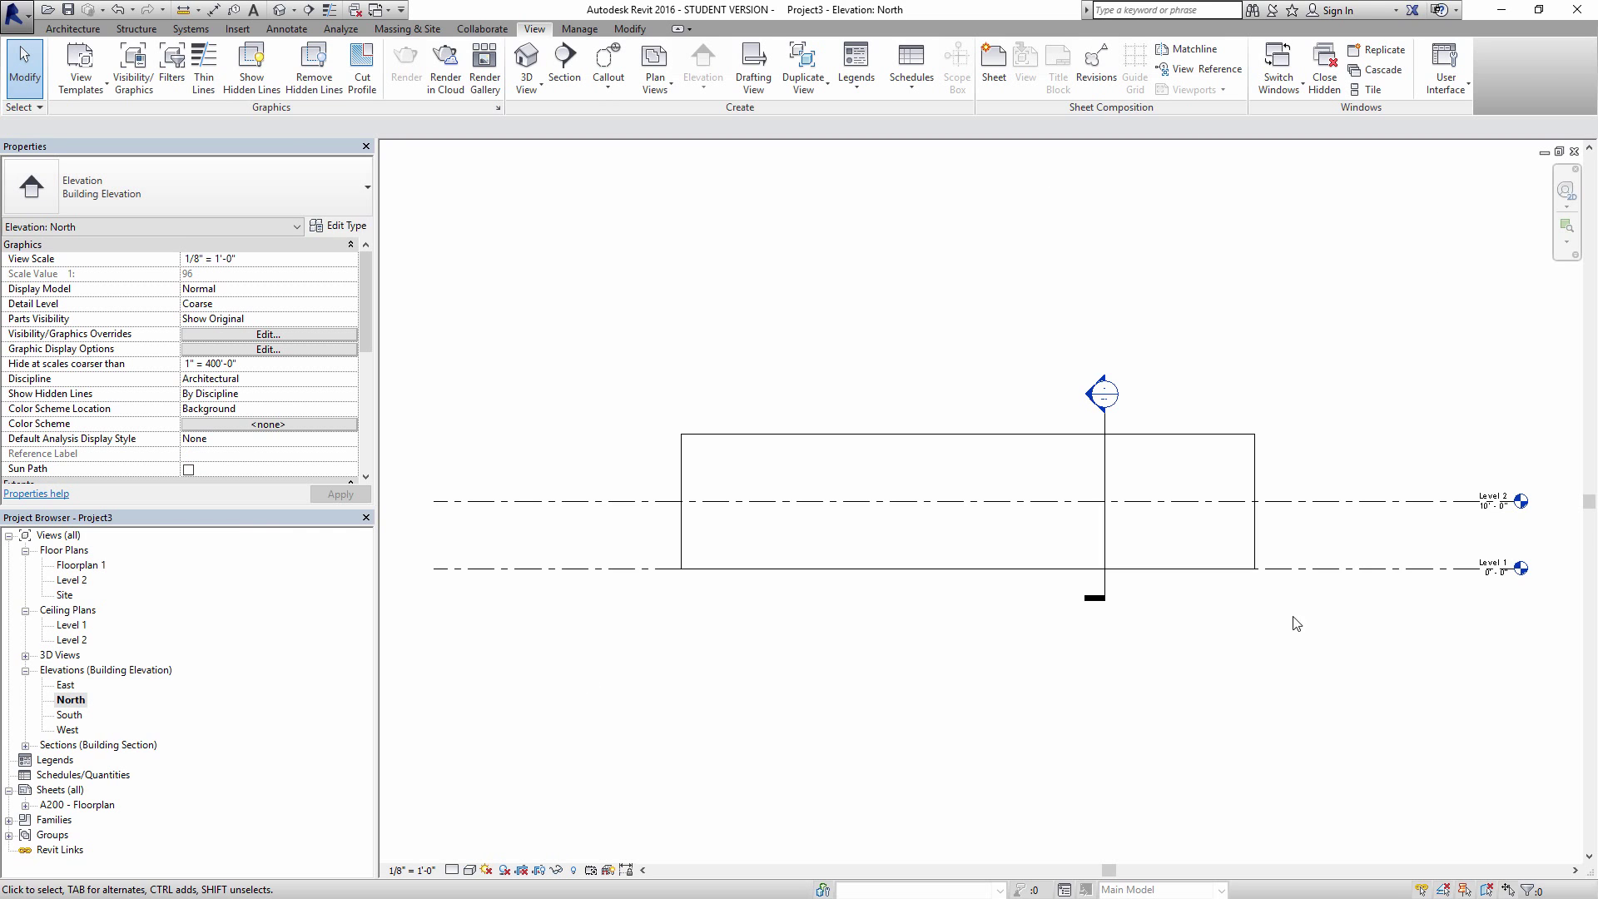
pyautogui.click(1574, 152)
# Step: Lengthen the Floorplan 1 title line slightly beyond its text
pyautogui.click(678, 716)
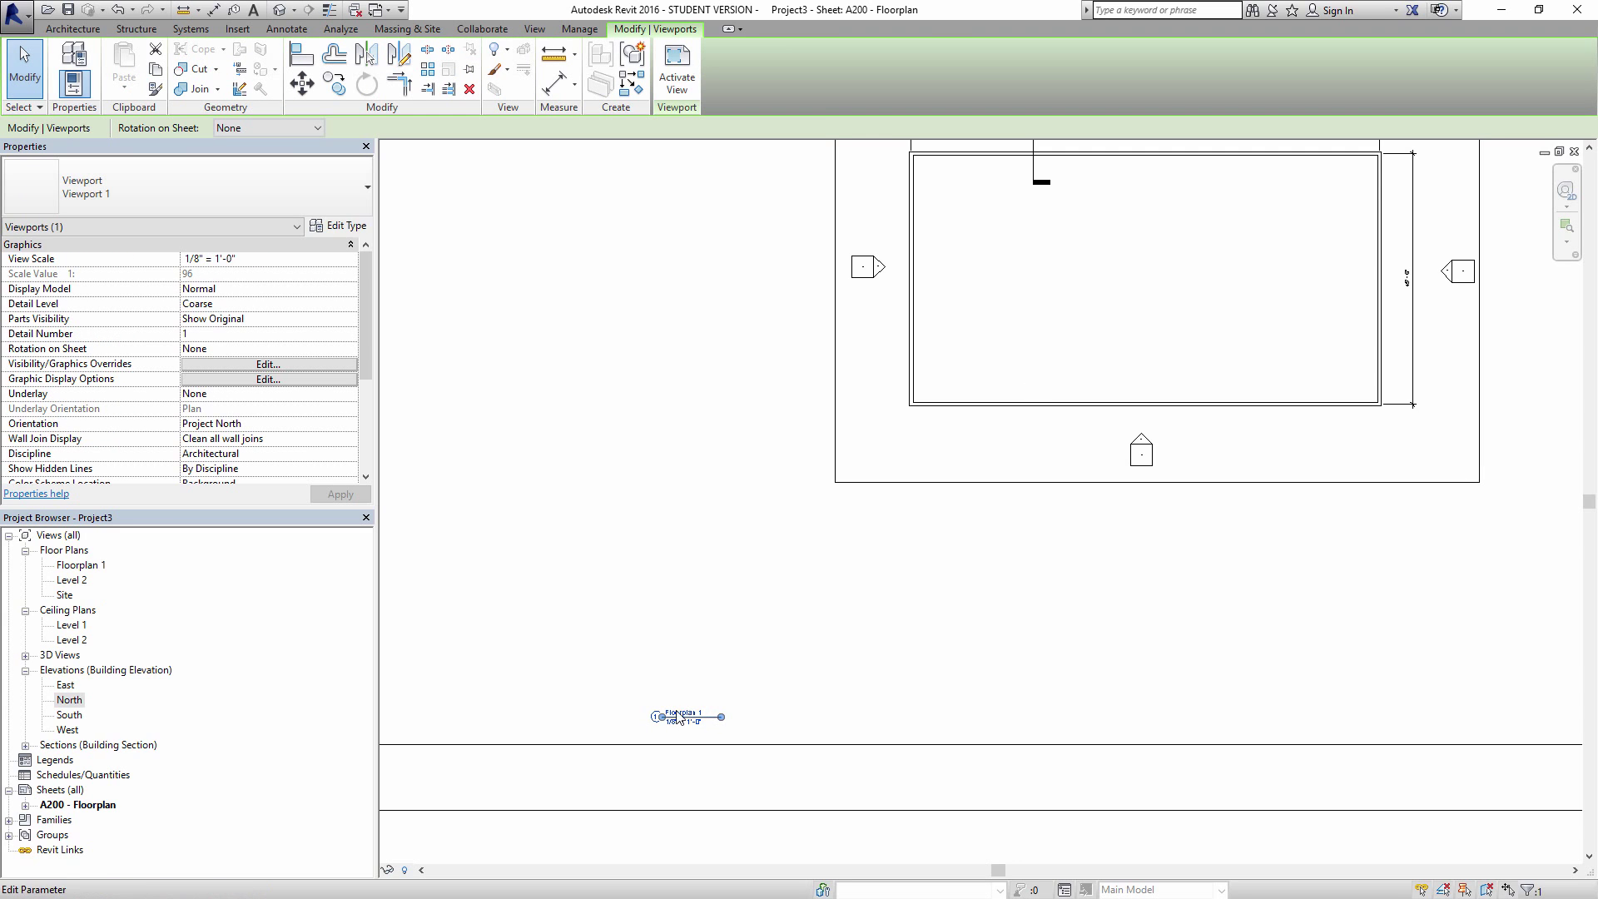
pyautogui.moveTo(724, 724); pyautogui.dragTo(887, 722)
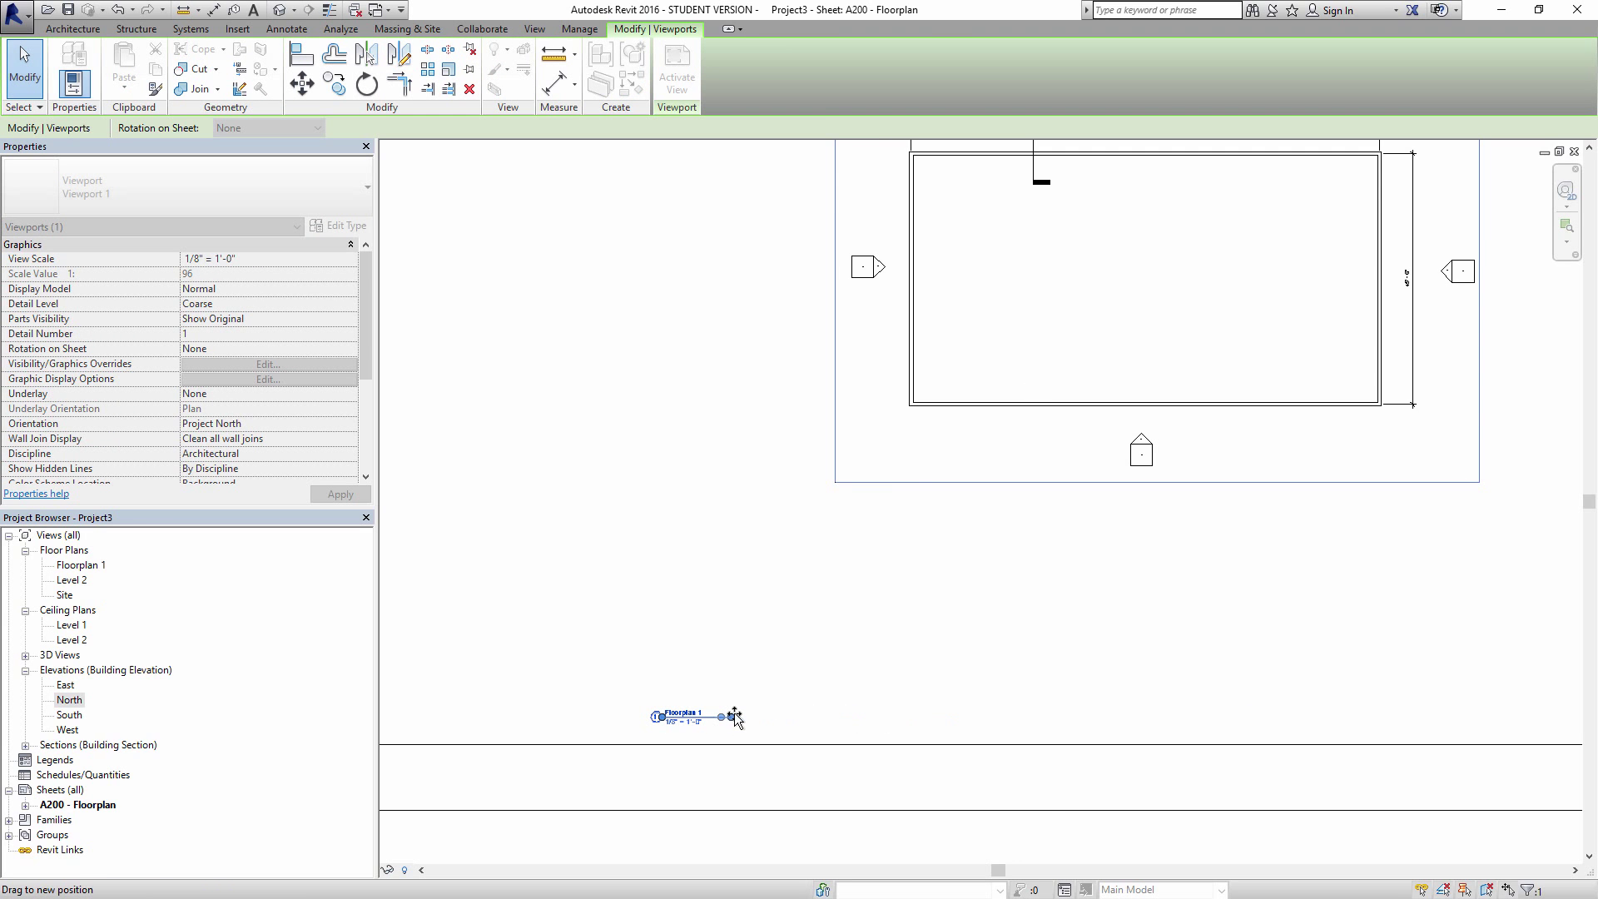
pyautogui.moveTo(735, 718); pyautogui.dragTo(732, 717)
pyautogui.press('Escape')
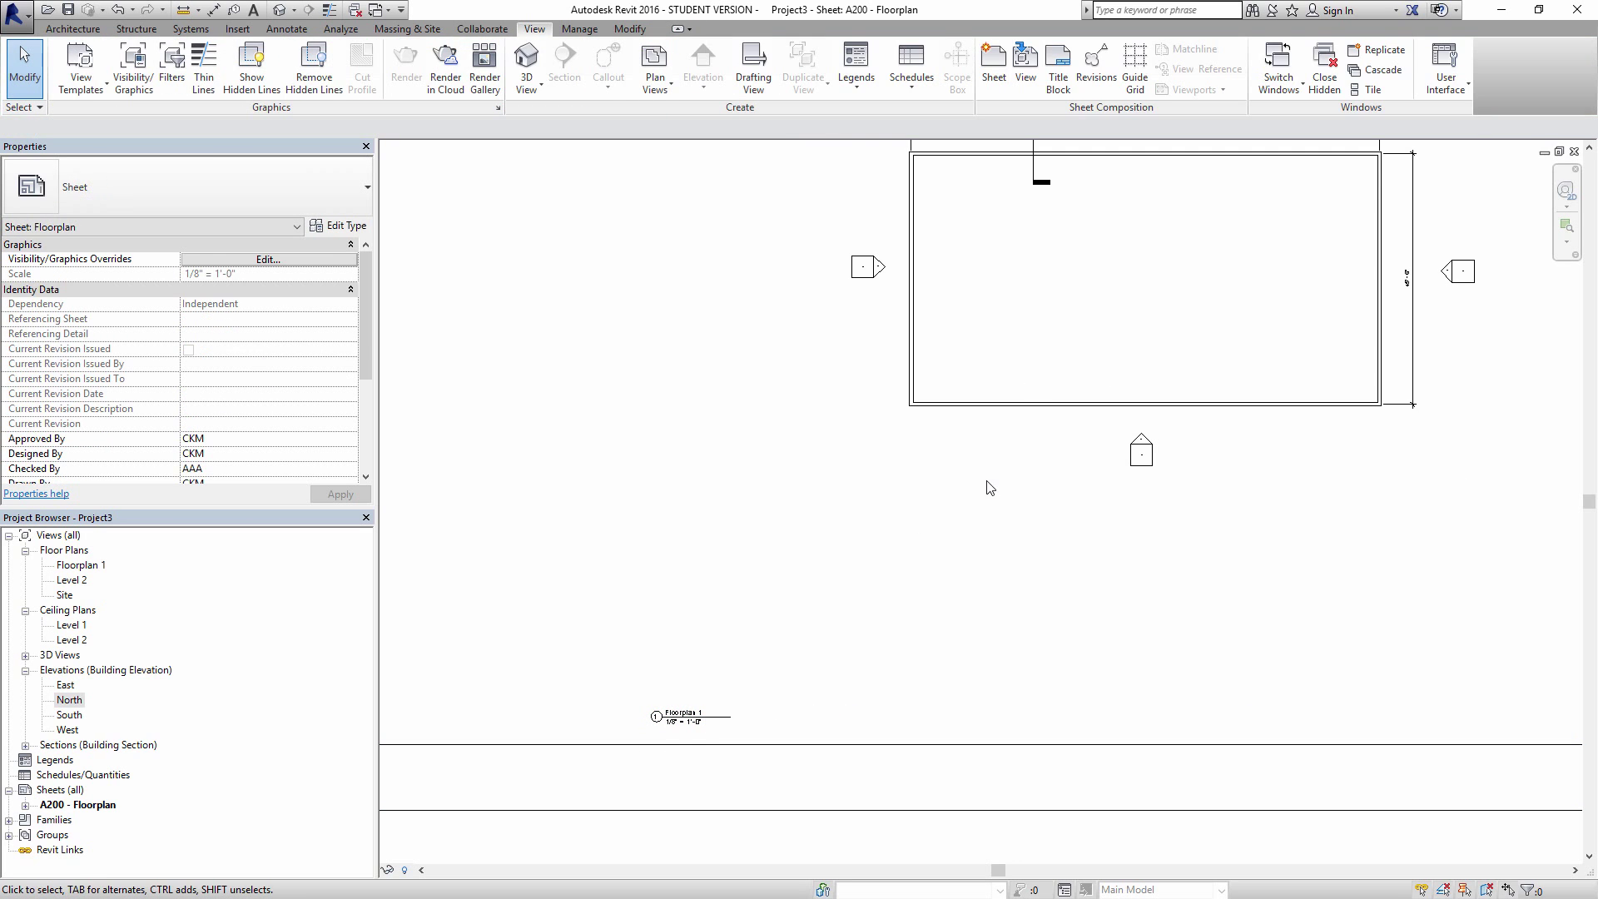
# Step: Move the Floorplan 1 view title directly beneath the plan, lined up with the building's west wall
pyautogui.click(984, 483)
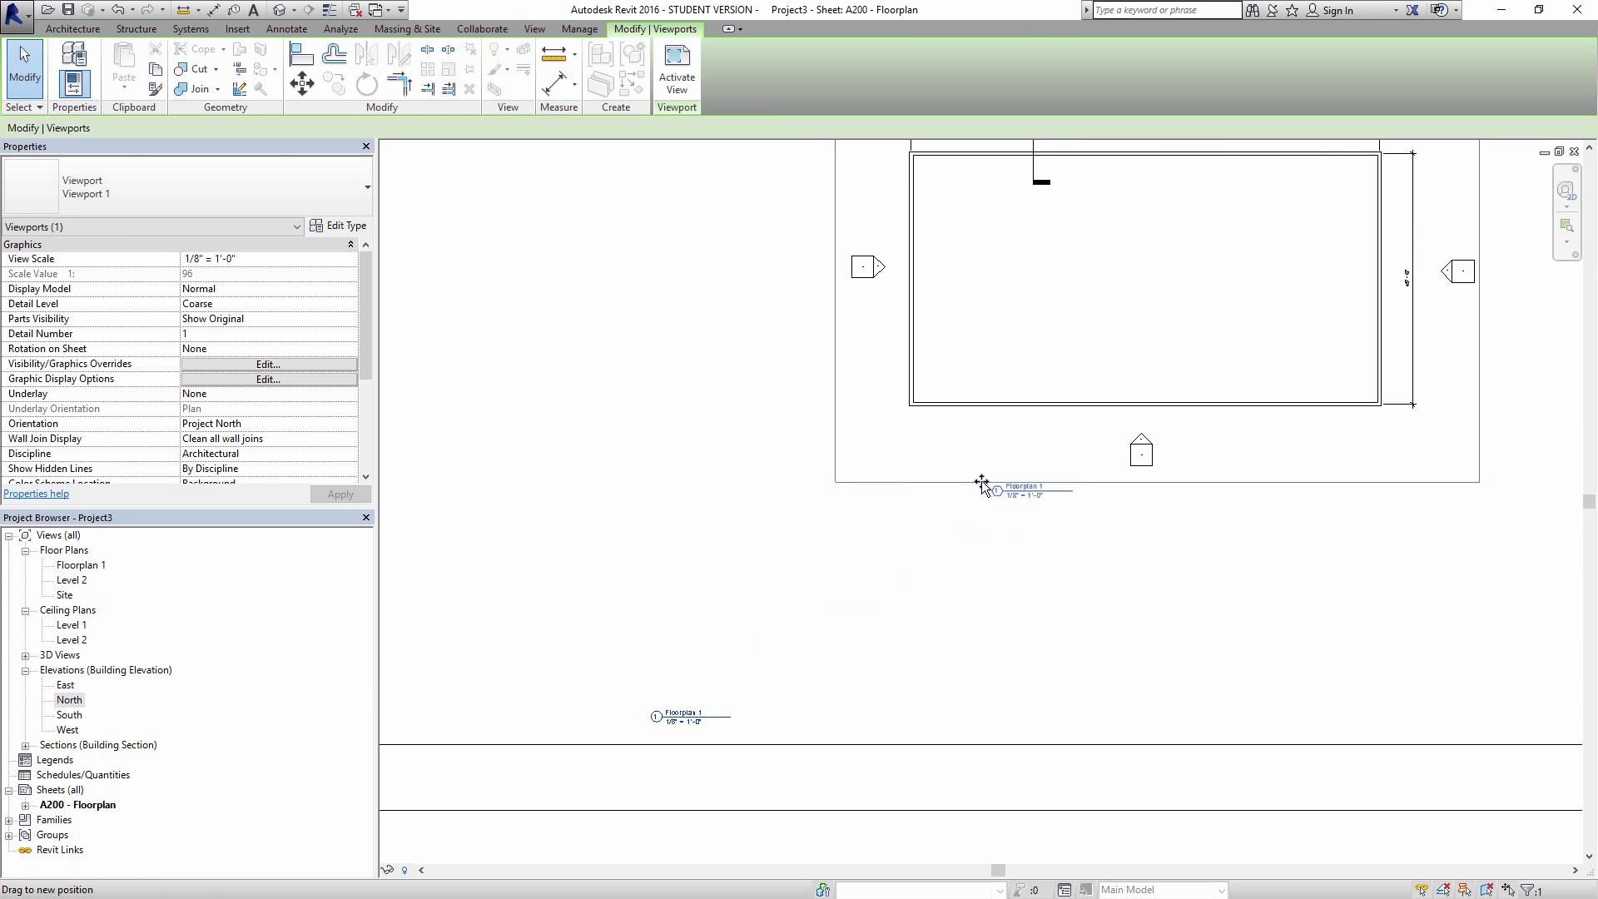
pyautogui.moveTo(982, 482); pyautogui.dragTo(944, 489)
pyautogui.press('Escape')
pyautogui.scroll(4, 874, 600)
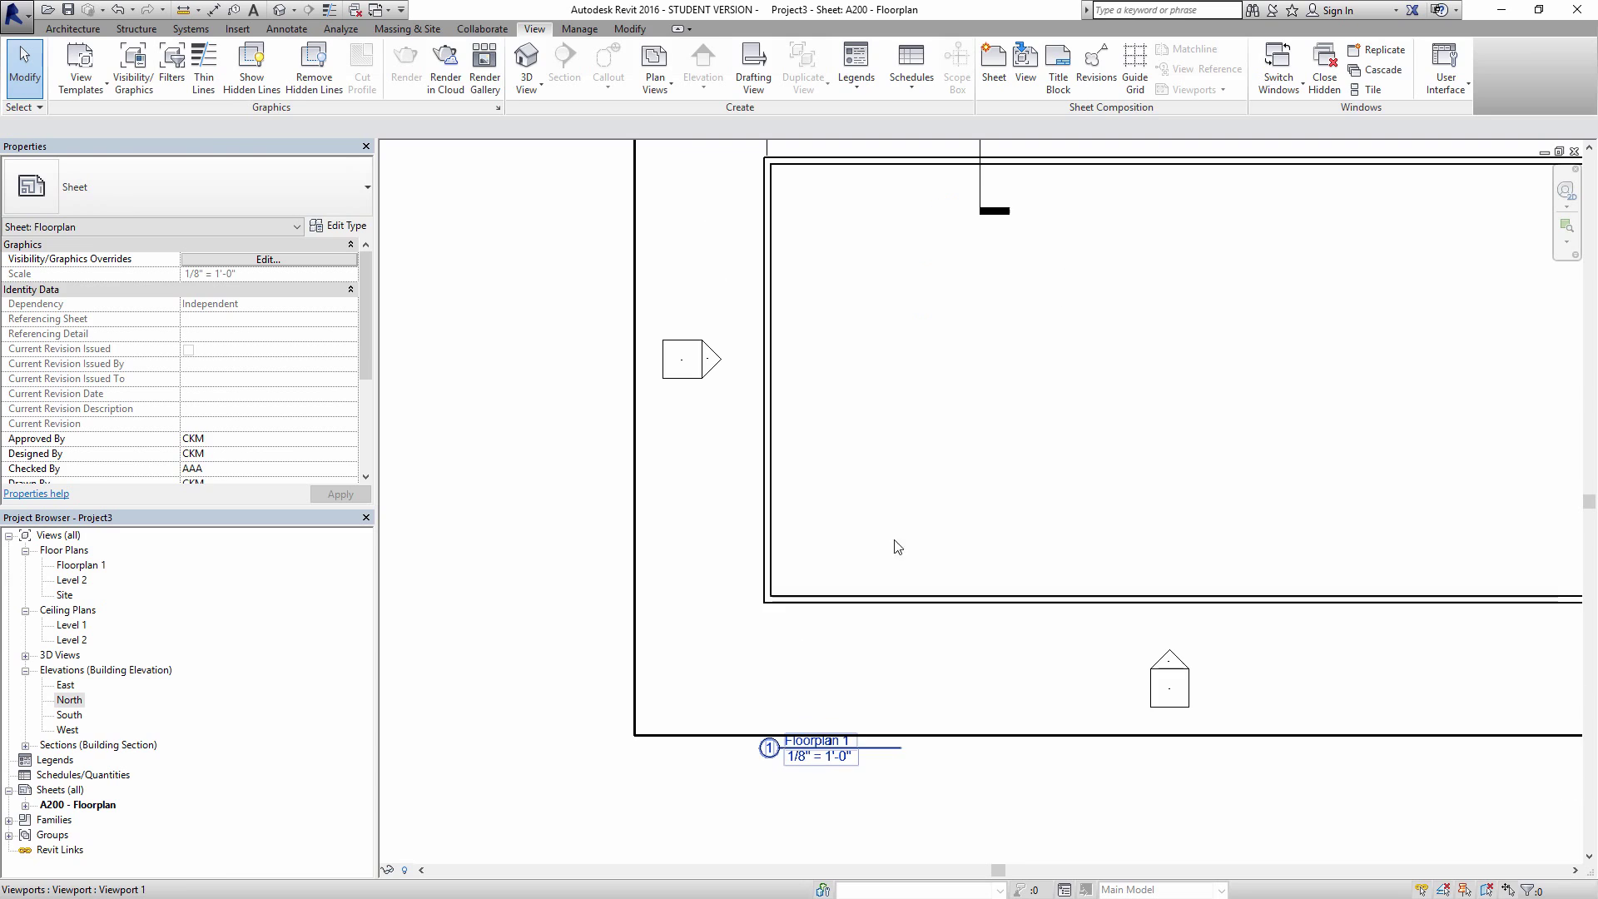
pyautogui.click(896, 547)
pyautogui.press('Escape')
pyautogui.click(901, 577)
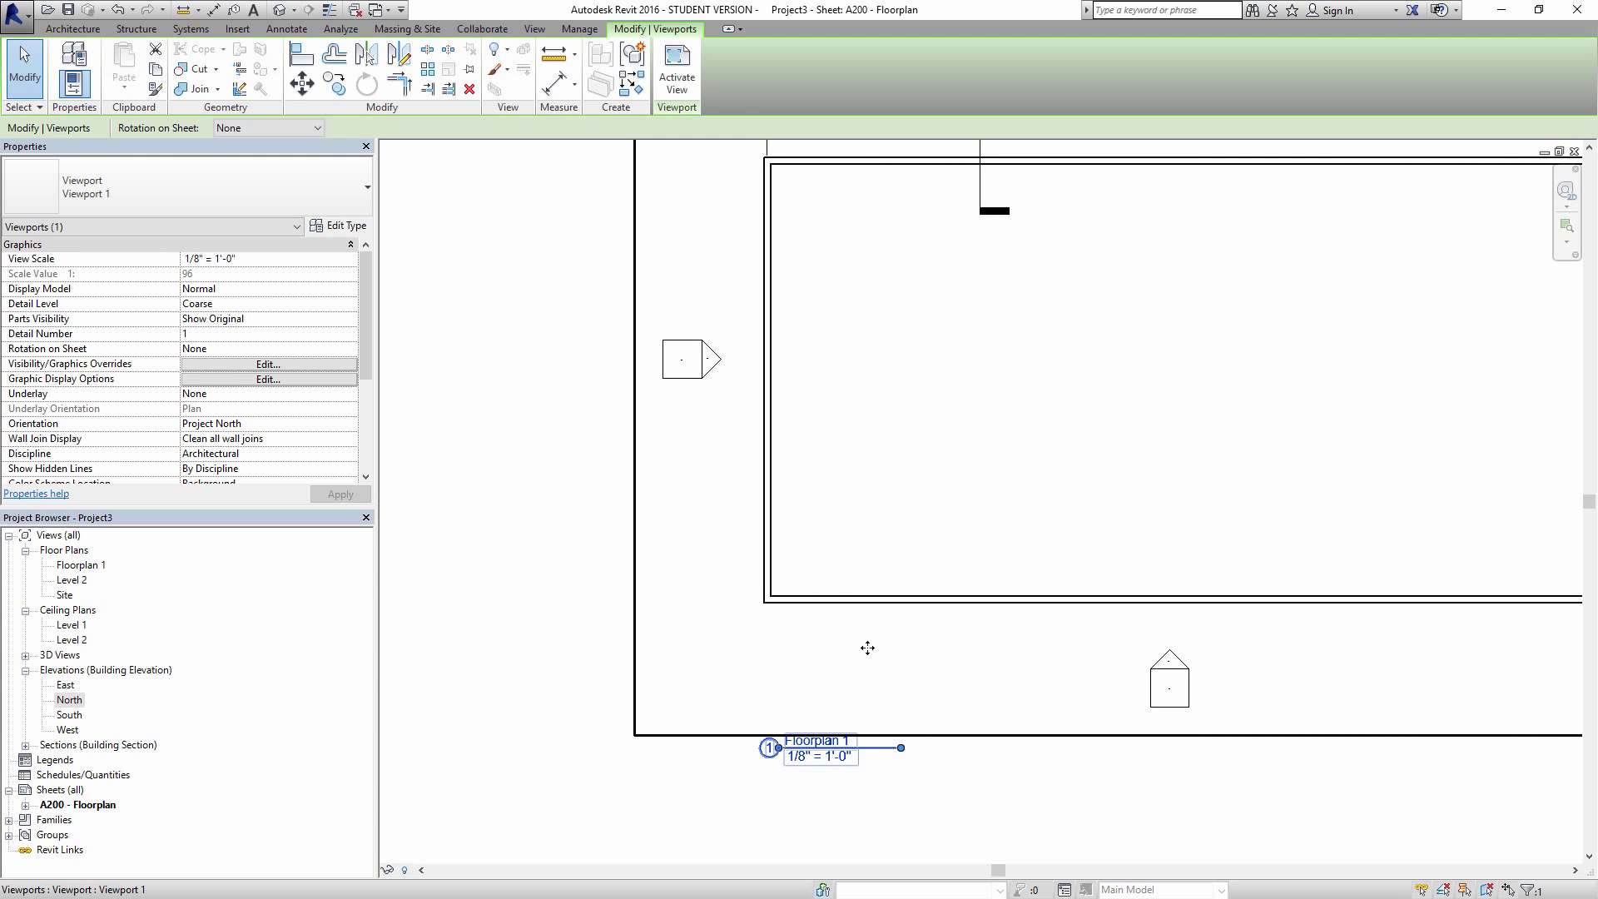
pyautogui.click(970, 810)
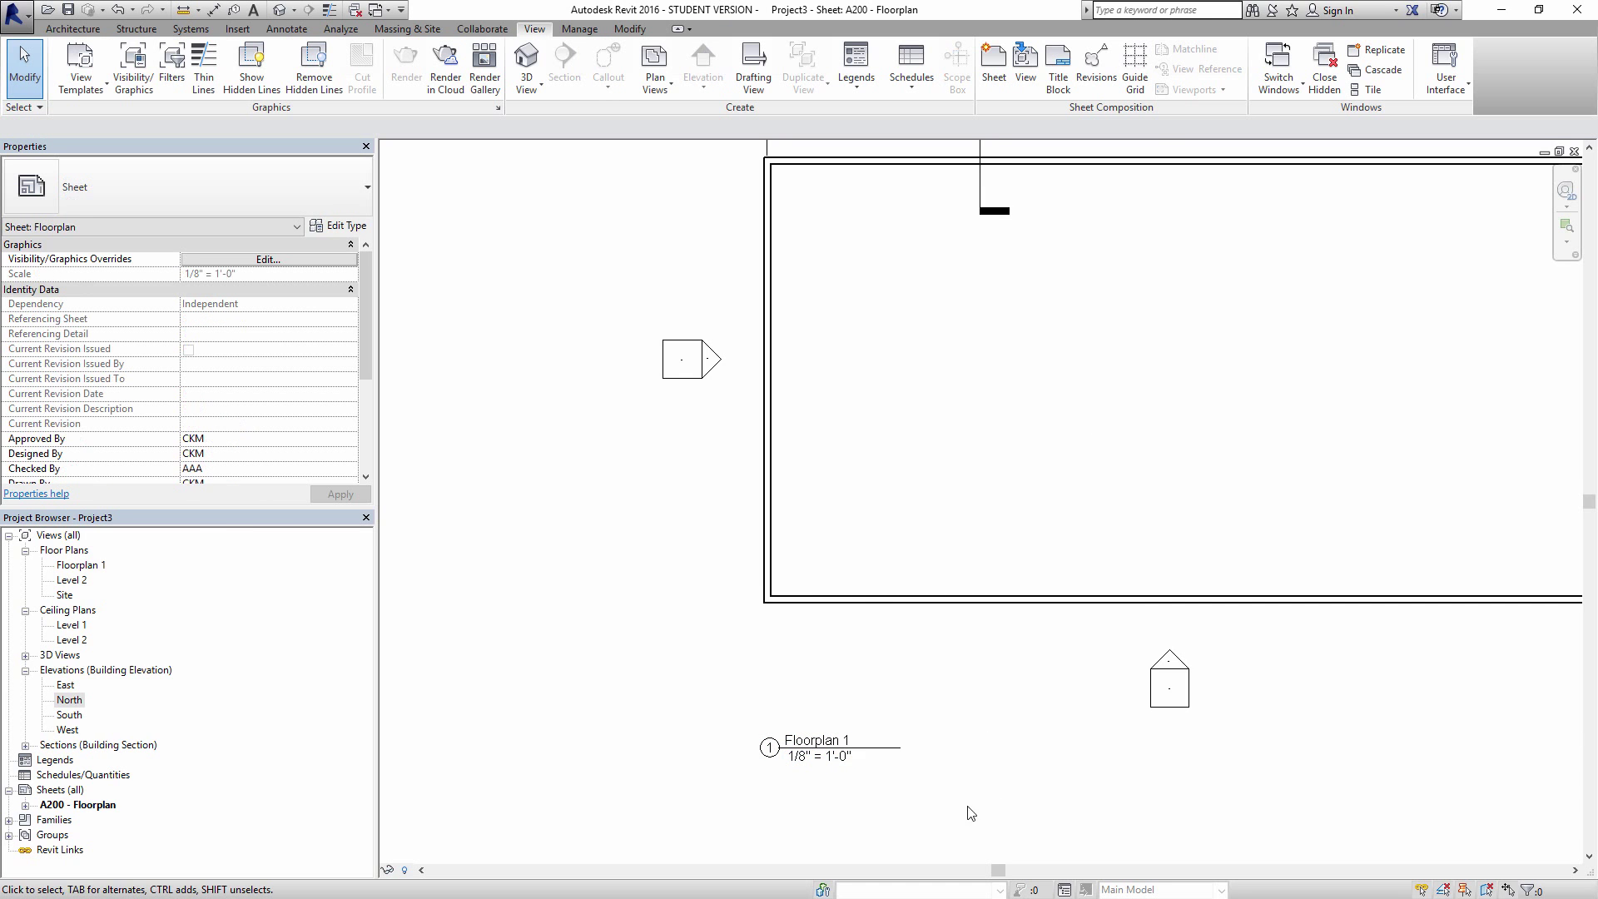
# Step: Move the floor plan viewport down and closer to the title block on the sheet
pyautogui.scroll(-5, 853, 799)
pyautogui.scroll(-1, 640, 456)
pyautogui.click(700, 414)
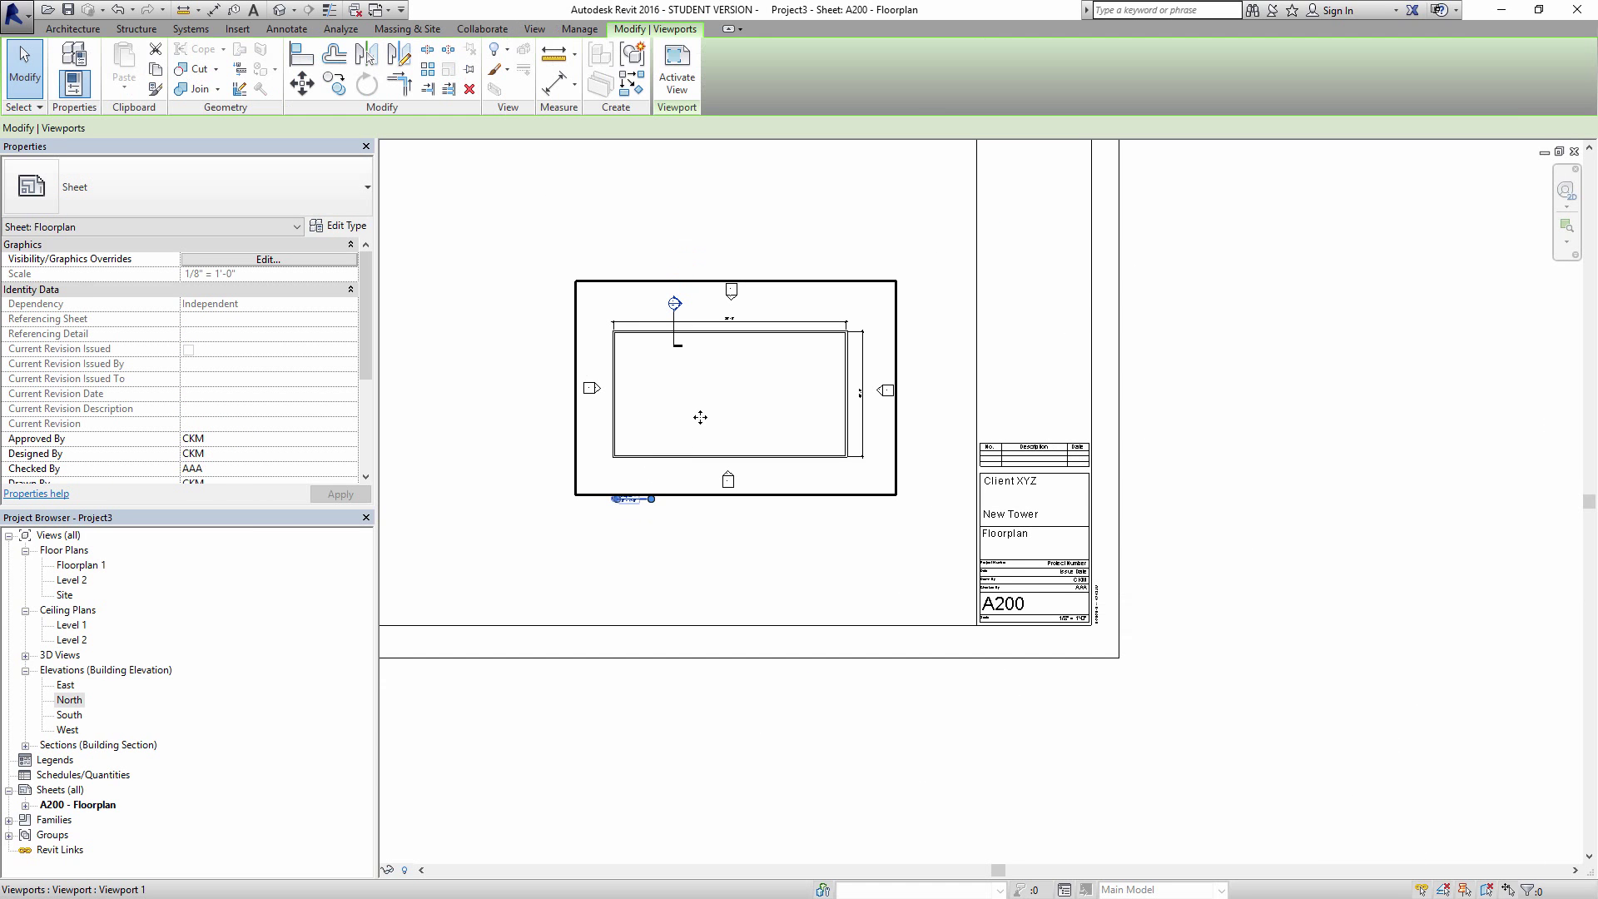
pyautogui.moveTo(699, 413); pyautogui.dragTo(749, 504)
pyautogui.press('Escape')
pyautogui.scroll(2, 801, 660)
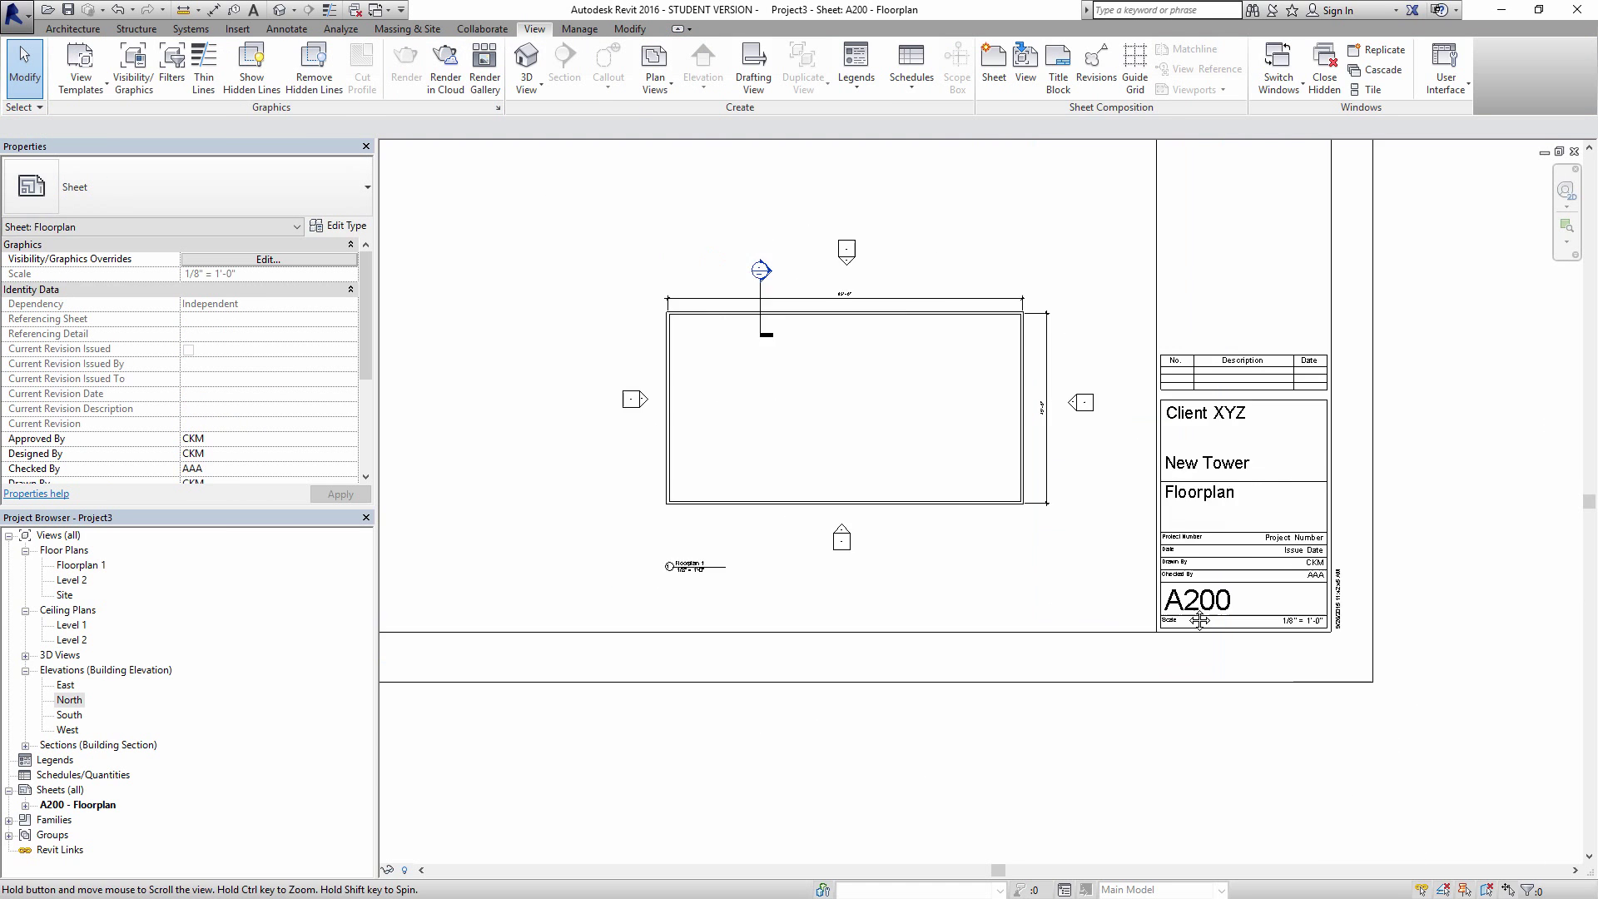
# Step: Place the North elevation view on sheet A200 above the floor plan
pyautogui.moveTo(793, 466); pyautogui.dragTo(829, 543, button='middle')
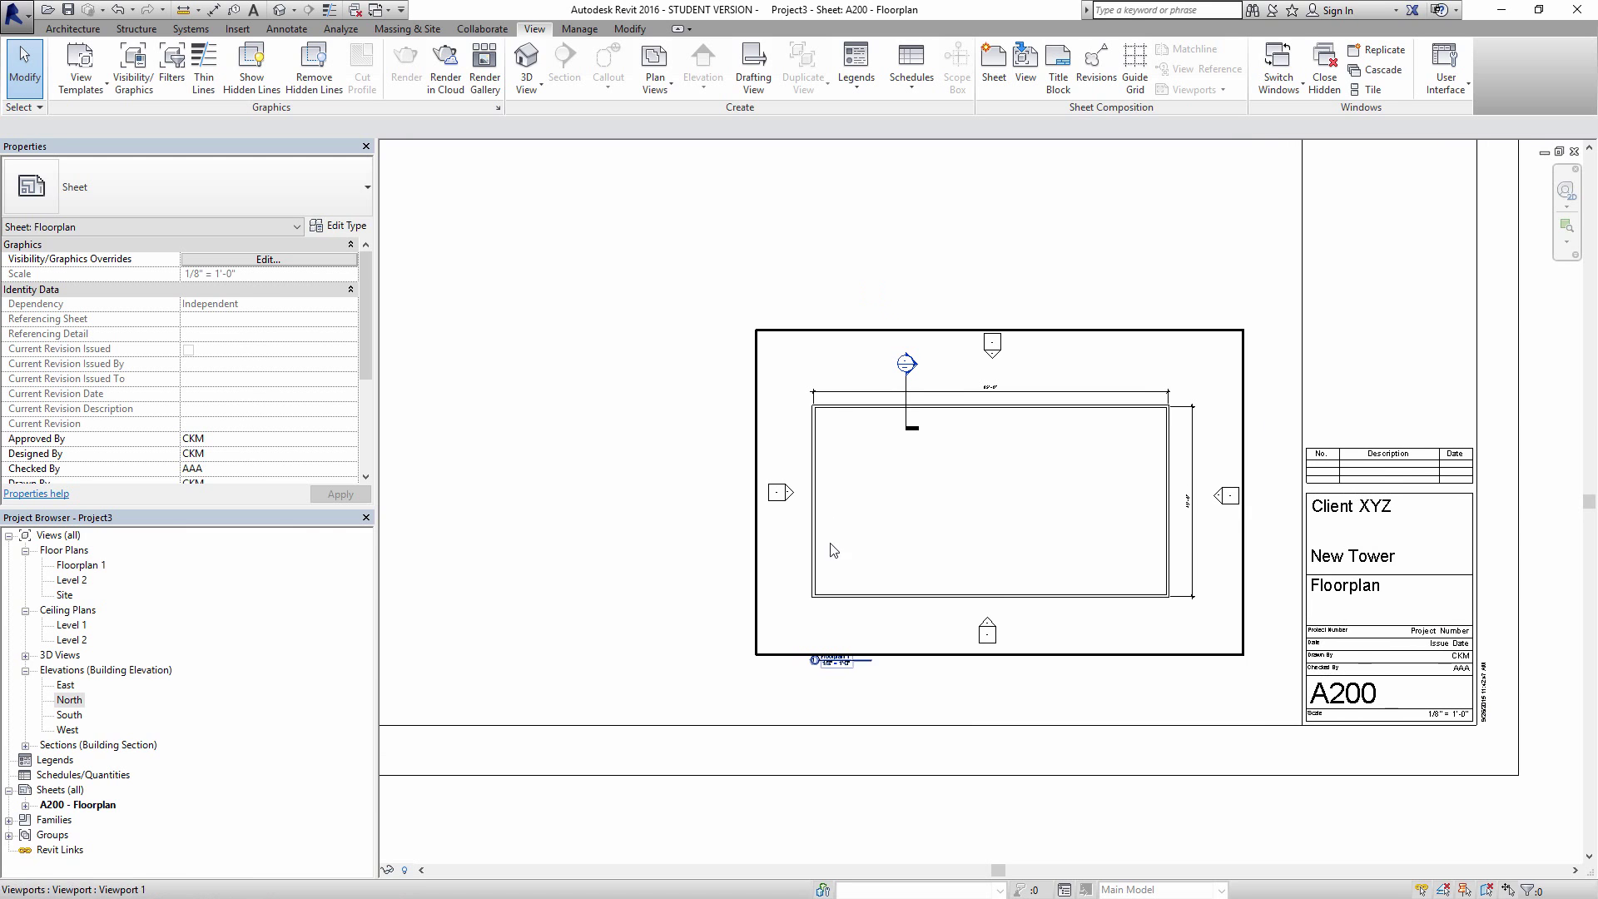
pyautogui.moveTo(68, 700); pyautogui.dragTo(913, 267)
pyautogui.click(1007, 436)
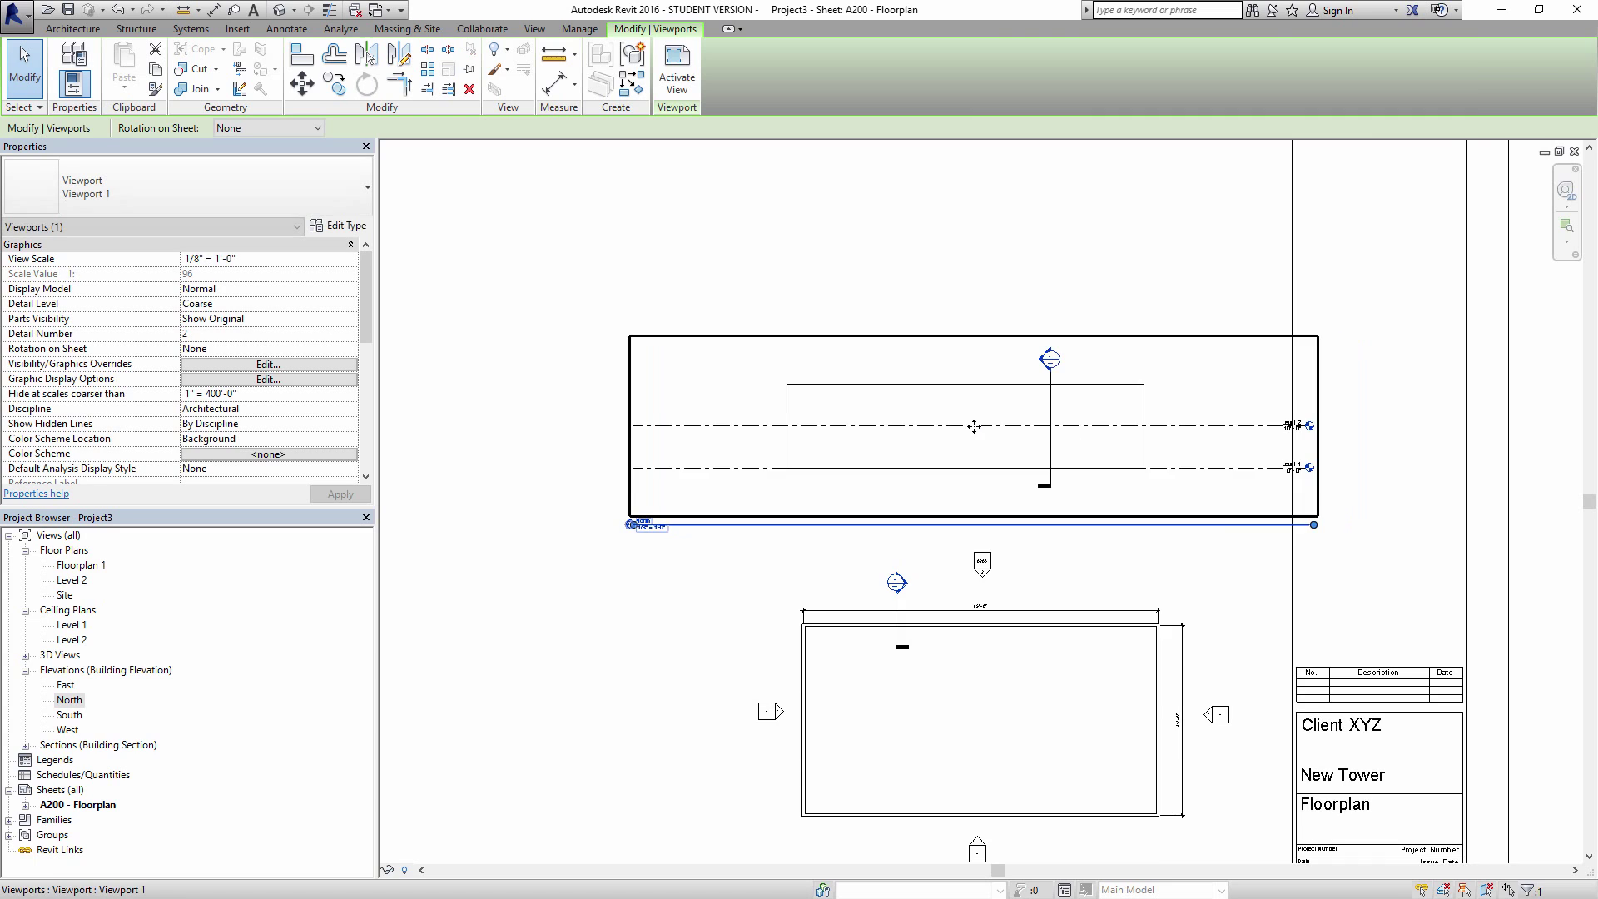
# Step: Activate the North elevation viewport and pull the Level 1 and Level 2 heads in close to the building
pyautogui.moveTo(1007, 437); pyautogui.dragTo(885, 427, button='middle')
pyautogui.doubleClick(955, 454)
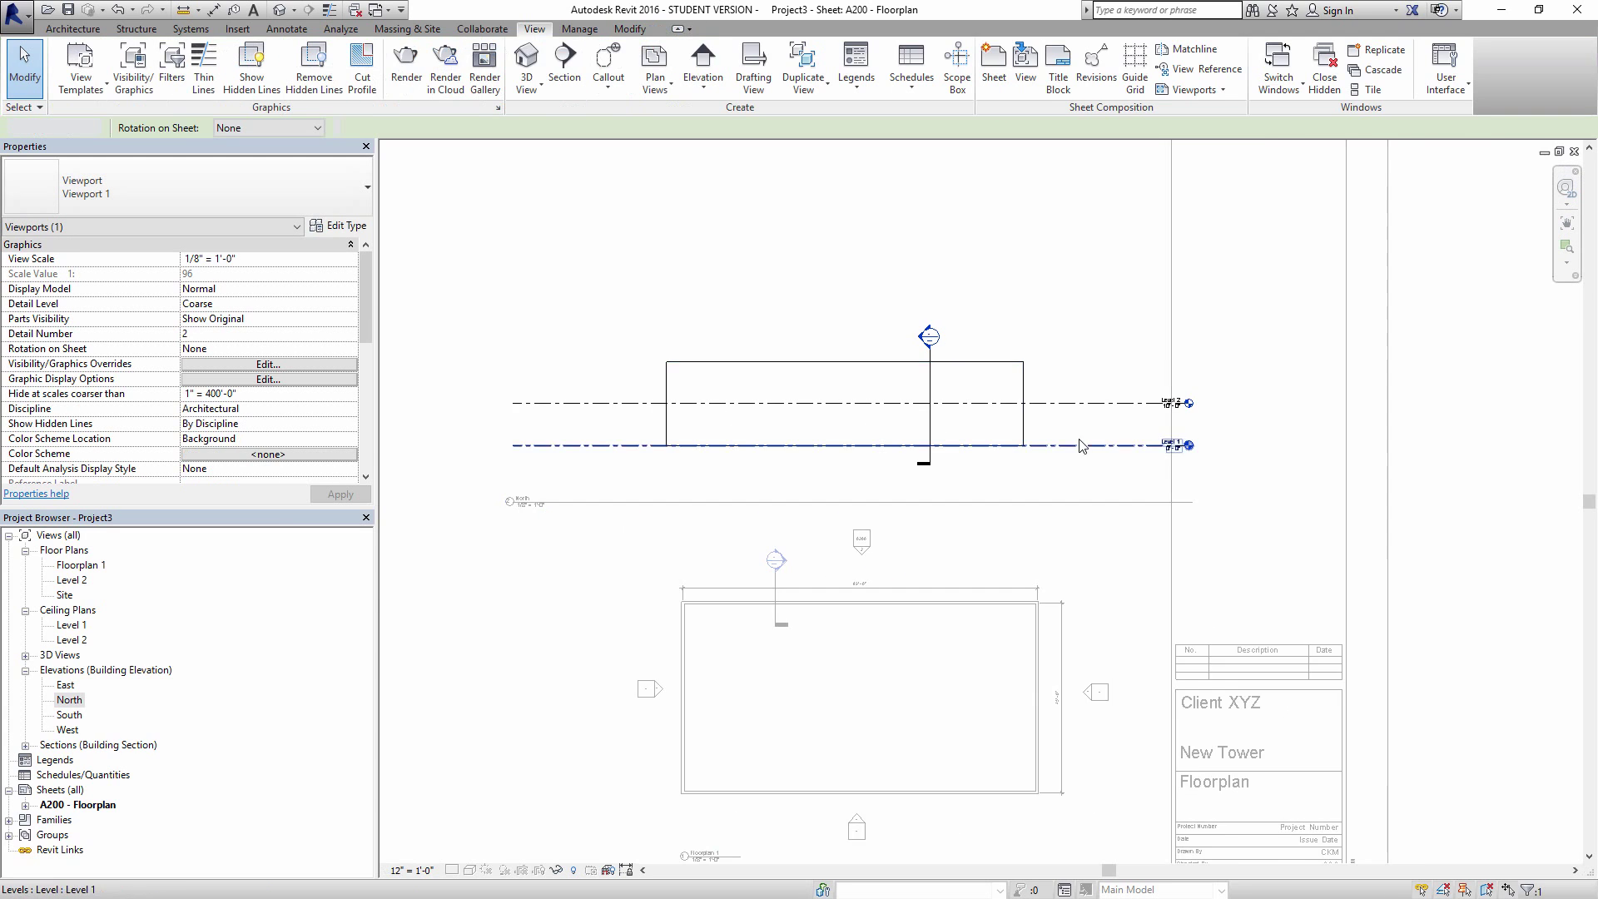
pyautogui.scroll(2, 1104, 441)
pyautogui.click(1178, 448)
pyautogui.moveTo(1061, 396); pyautogui.dragTo(1100, 458, button='middle')
pyautogui.moveTo(1267, 510); pyautogui.dragTo(1078, 511)
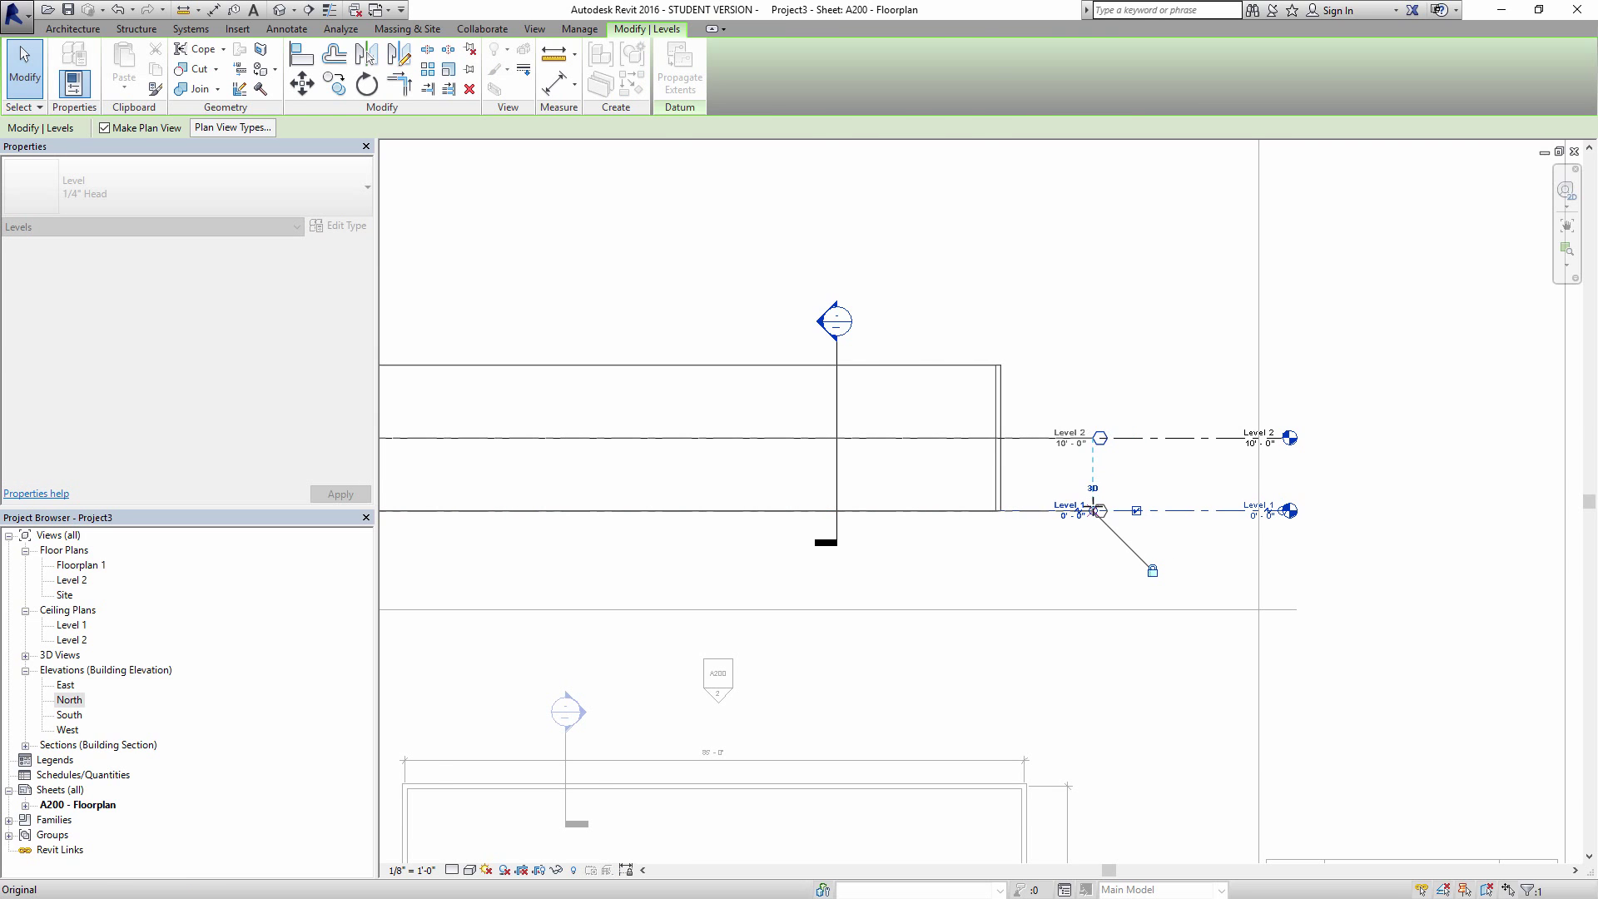
# Step: Shorten the headless ends of both level lines to just beyond the building outline
pyautogui.moveTo(1160, 387); pyautogui.dragTo(1438, 390, button='middle')
pyautogui.moveTo(682, 404); pyautogui.dragTo(982, 422, button='middle')
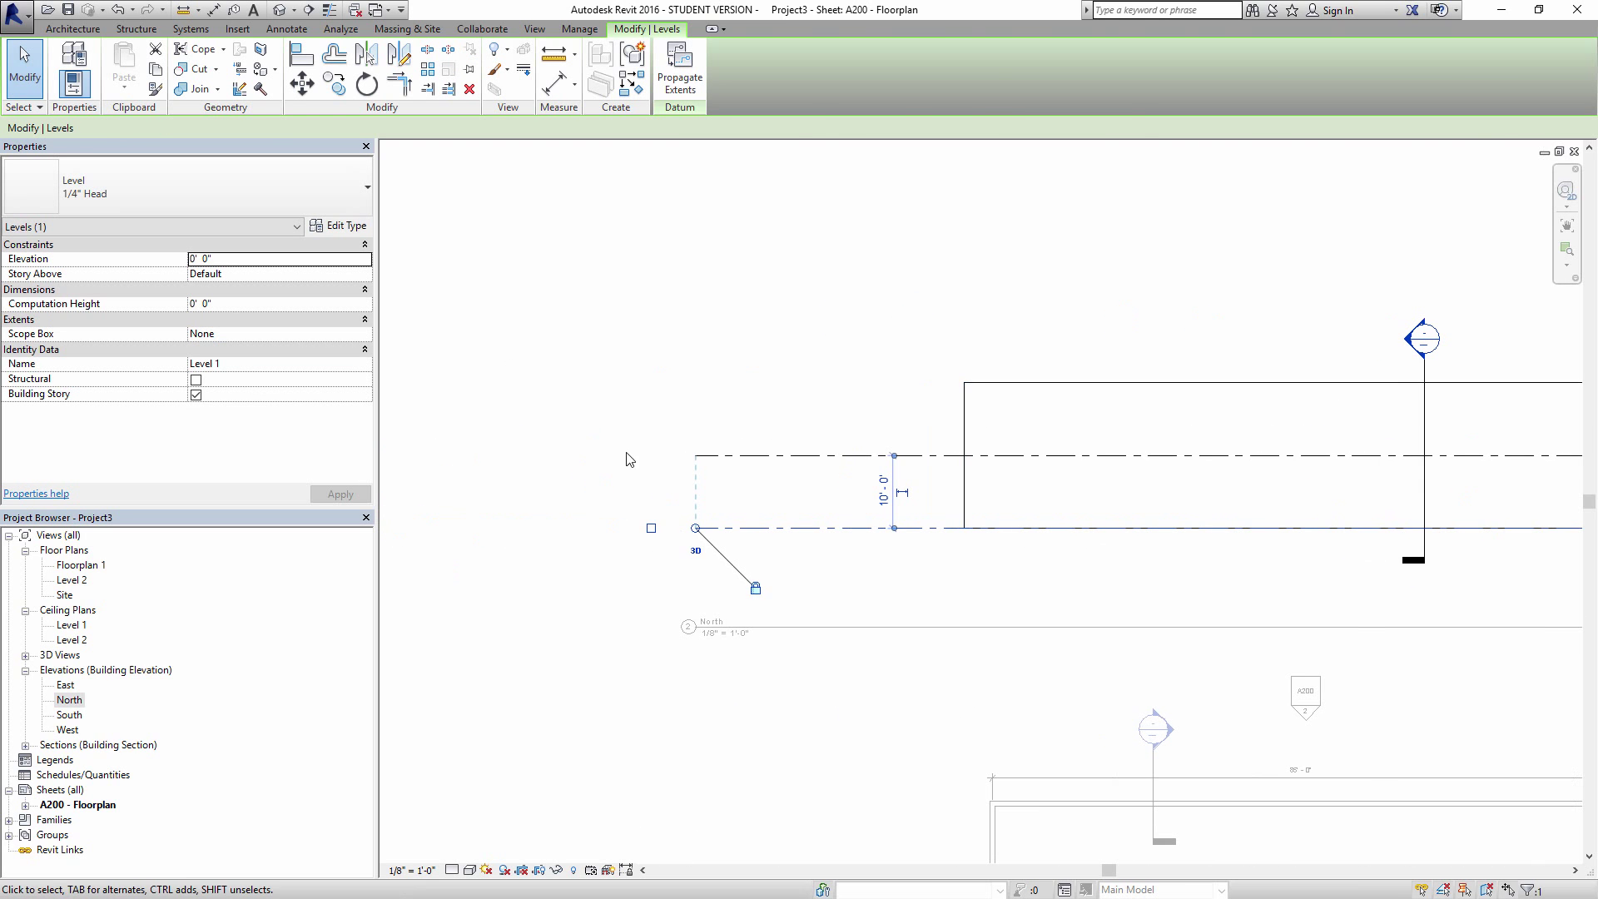
pyautogui.click(707, 457)
pyautogui.press('Escape')
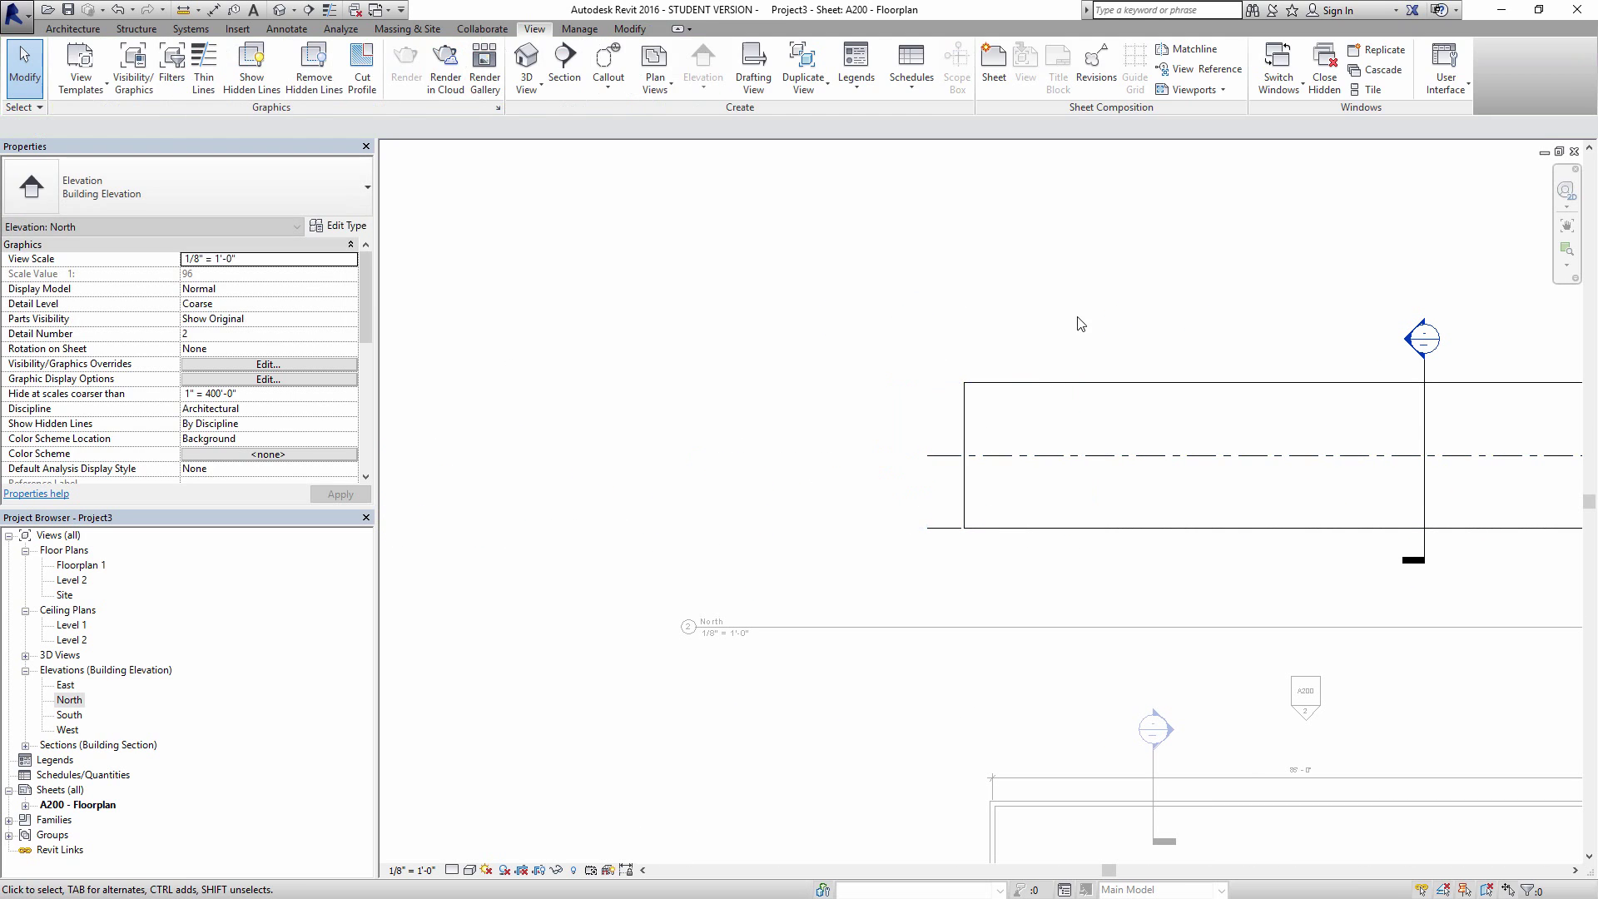
# Step: Break the section line across the North elevation and widen the gap so only short end segments cross the building outline
pyautogui.moveTo(1568, 574); pyautogui.dragTo(1212, 554, button='middle')
pyautogui.click(1069, 441)
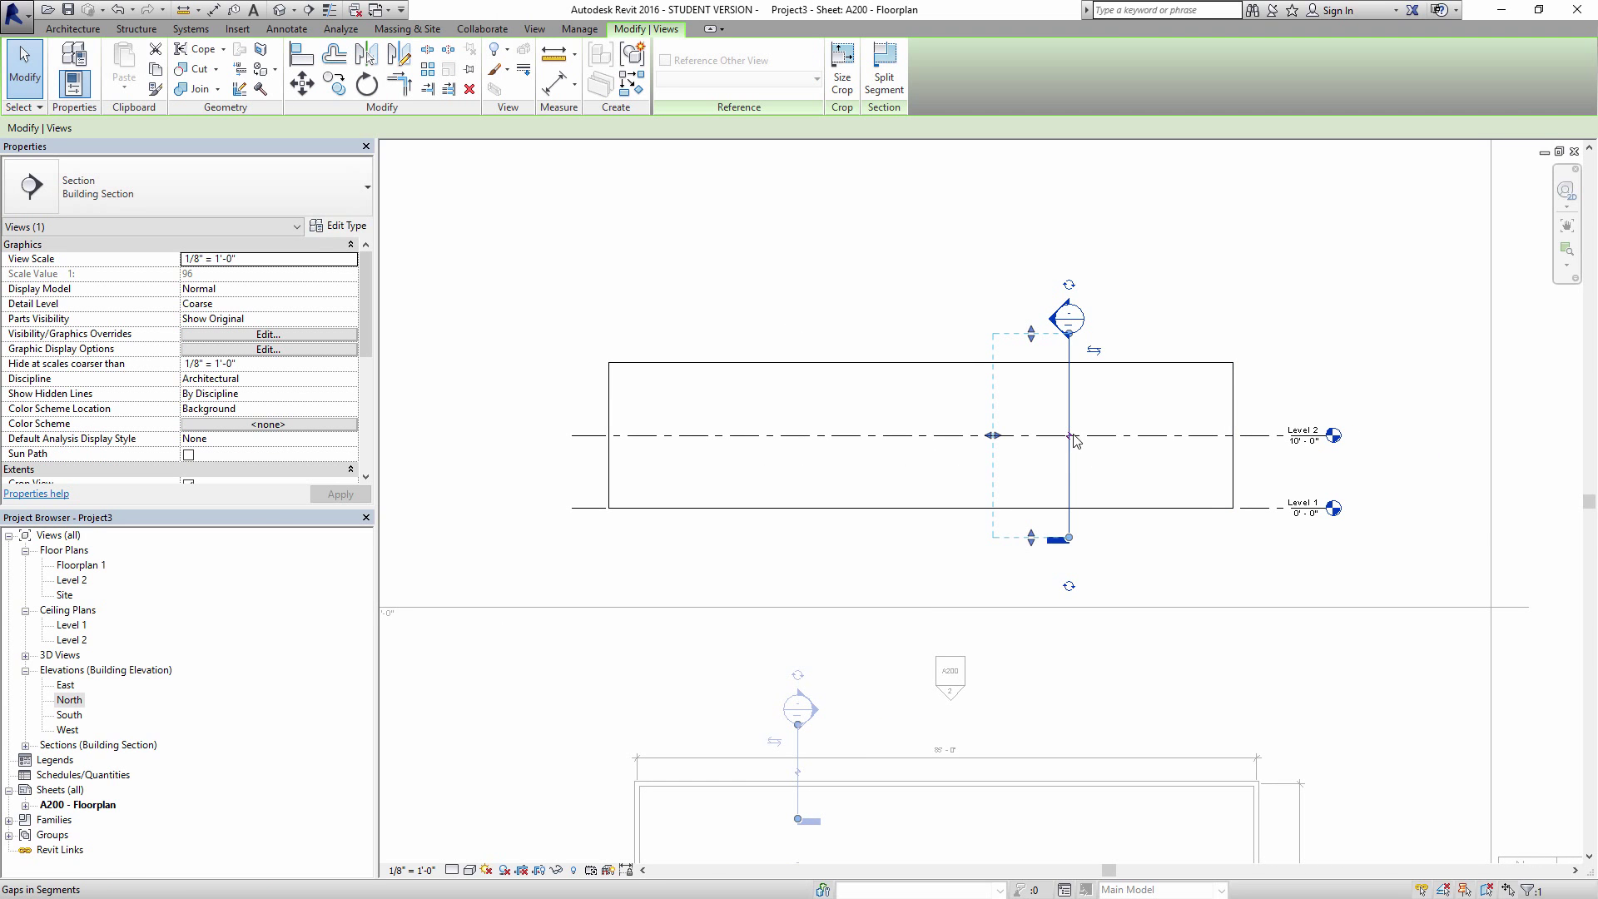
pyautogui.scroll(3, 1076, 437)
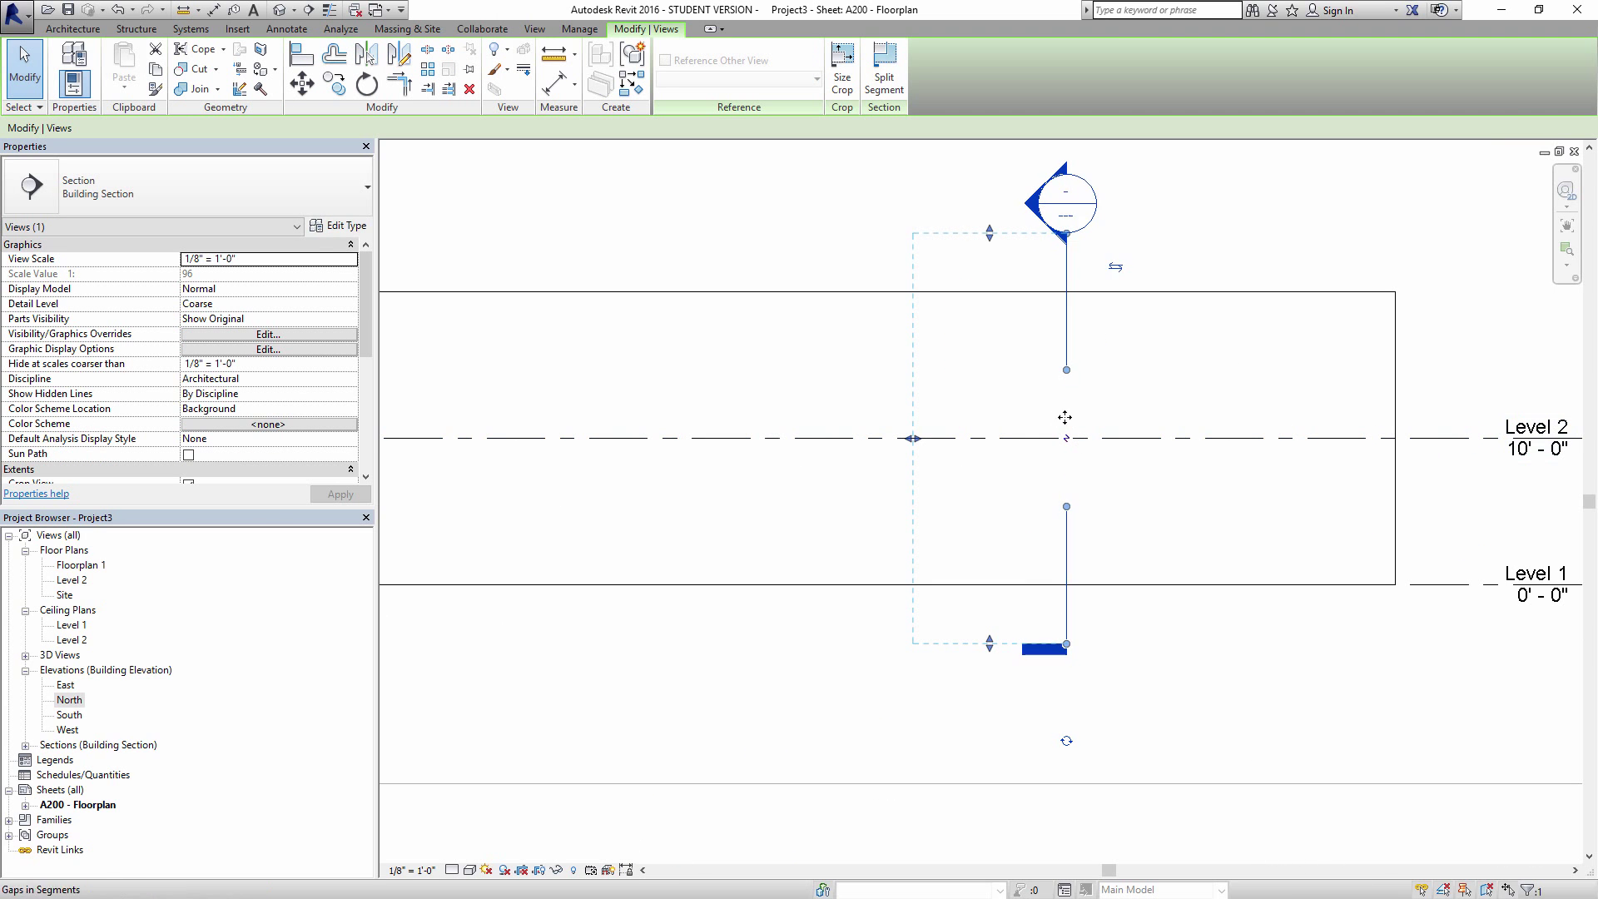
pyautogui.moveTo(1067, 370); pyautogui.dragTo(1067, 331)
pyautogui.moveTo(1067, 506); pyautogui.dragTo(1067, 547)
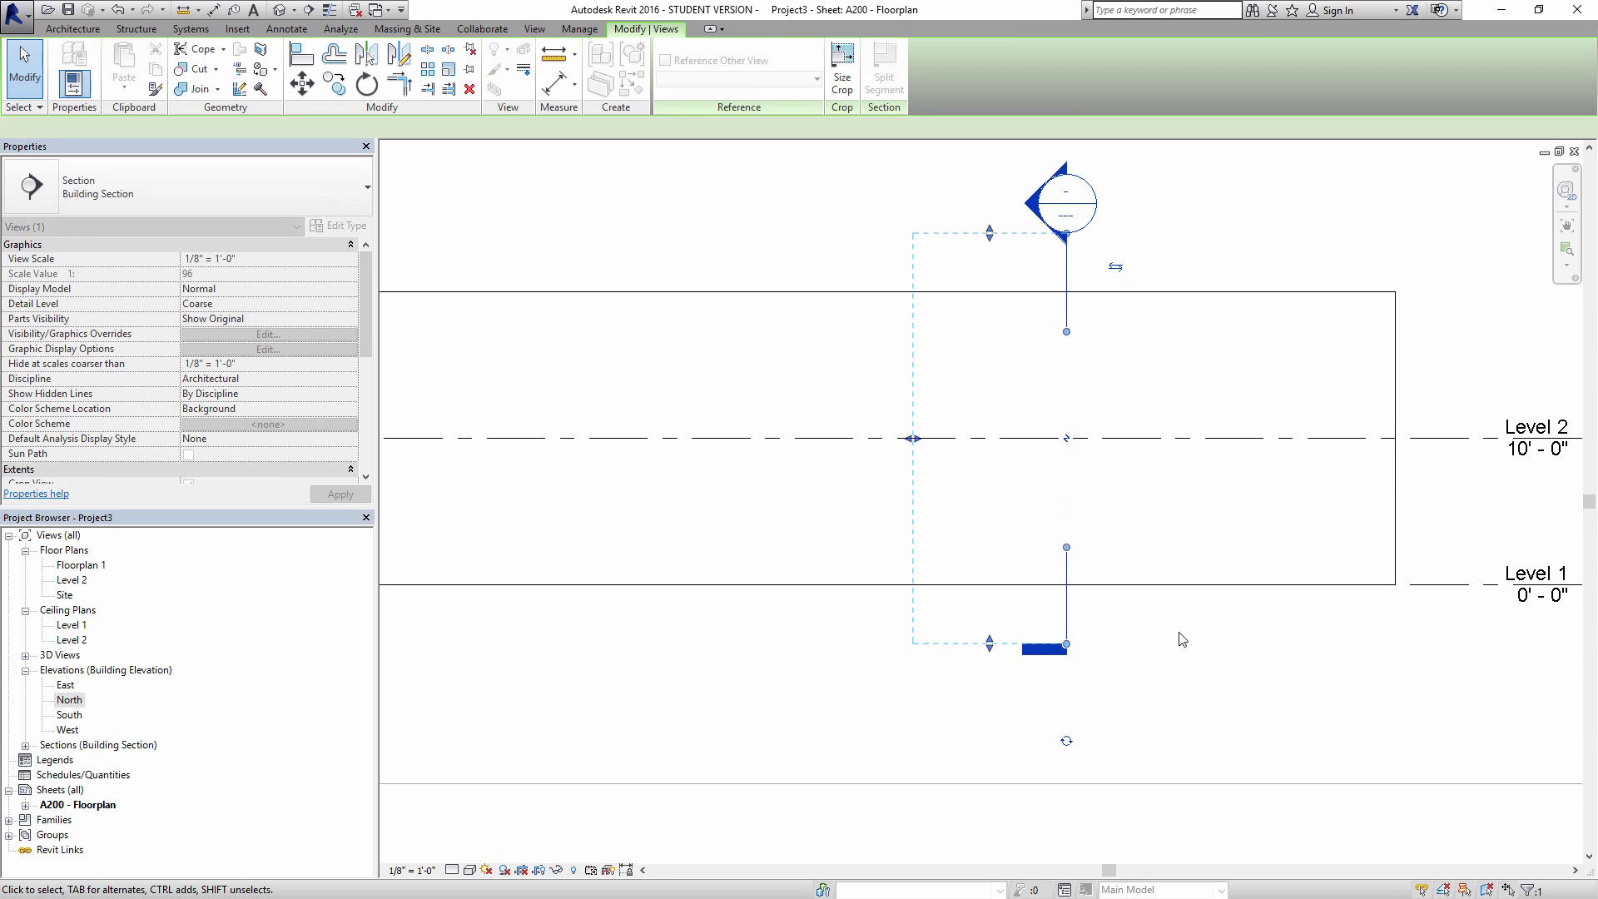
pyautogui.click(1182, 640)
# Step: Deactivate the North elevation view to return to editing the sheet
pyautogui.scroll(-3, 1166, 608)
pyautogui.rightClick(1142, 468)
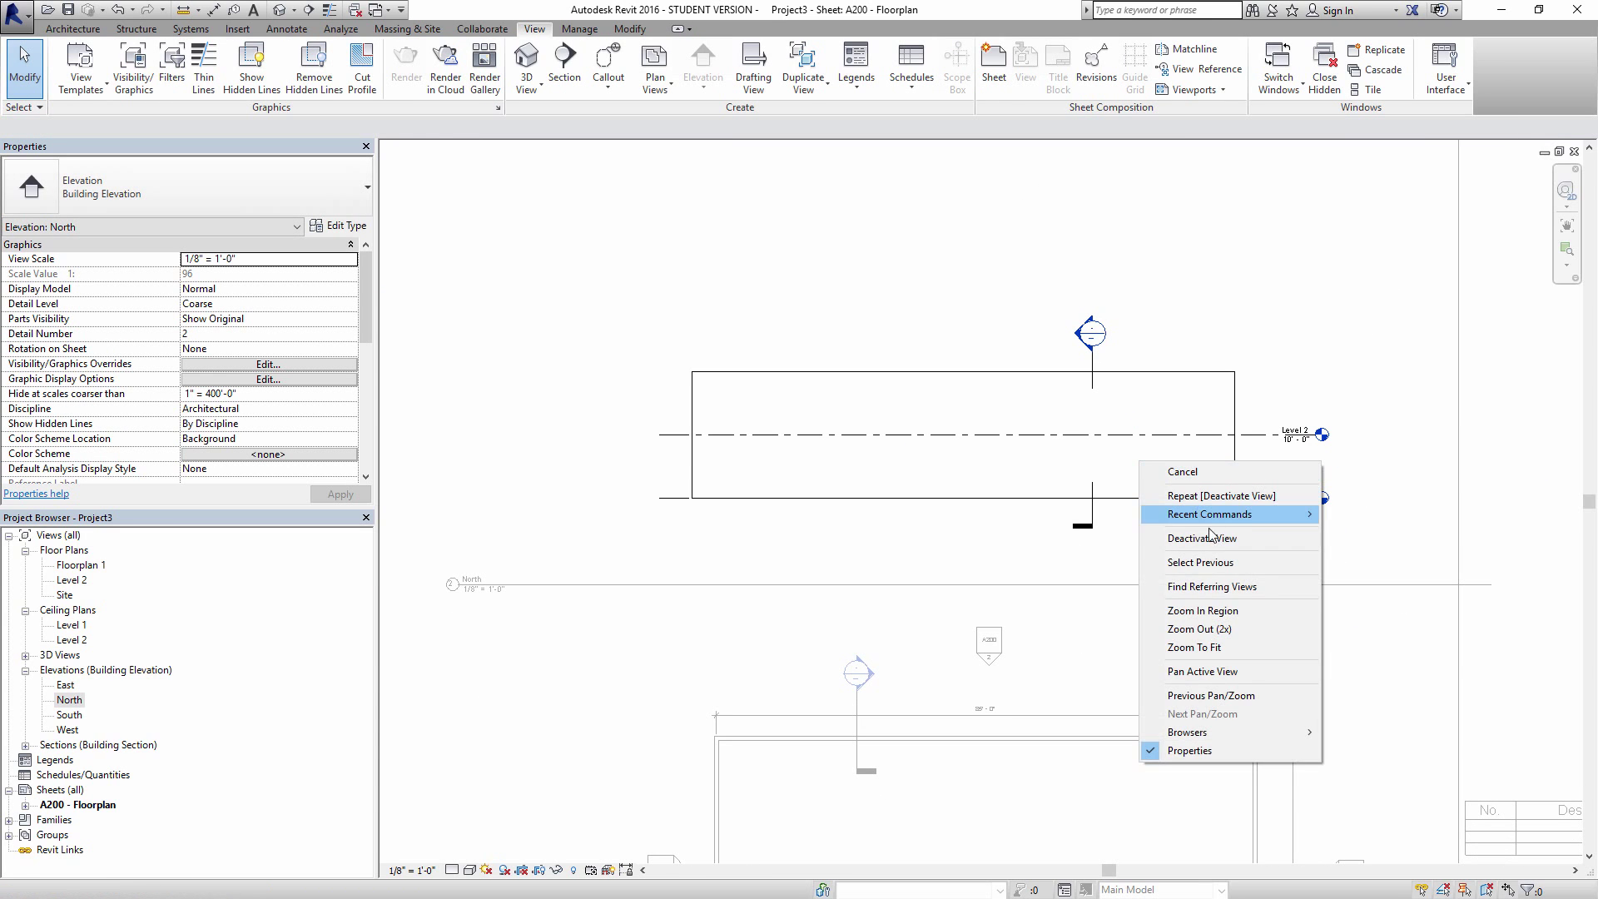
pyautogui.click(1216, 533)
# Step: Shorten the North view's title line to fit its text and shift the floor plan viewport to align beneath the elevation
pyautogui.click(1236, 581)
pyautogui.click(1318, 547)
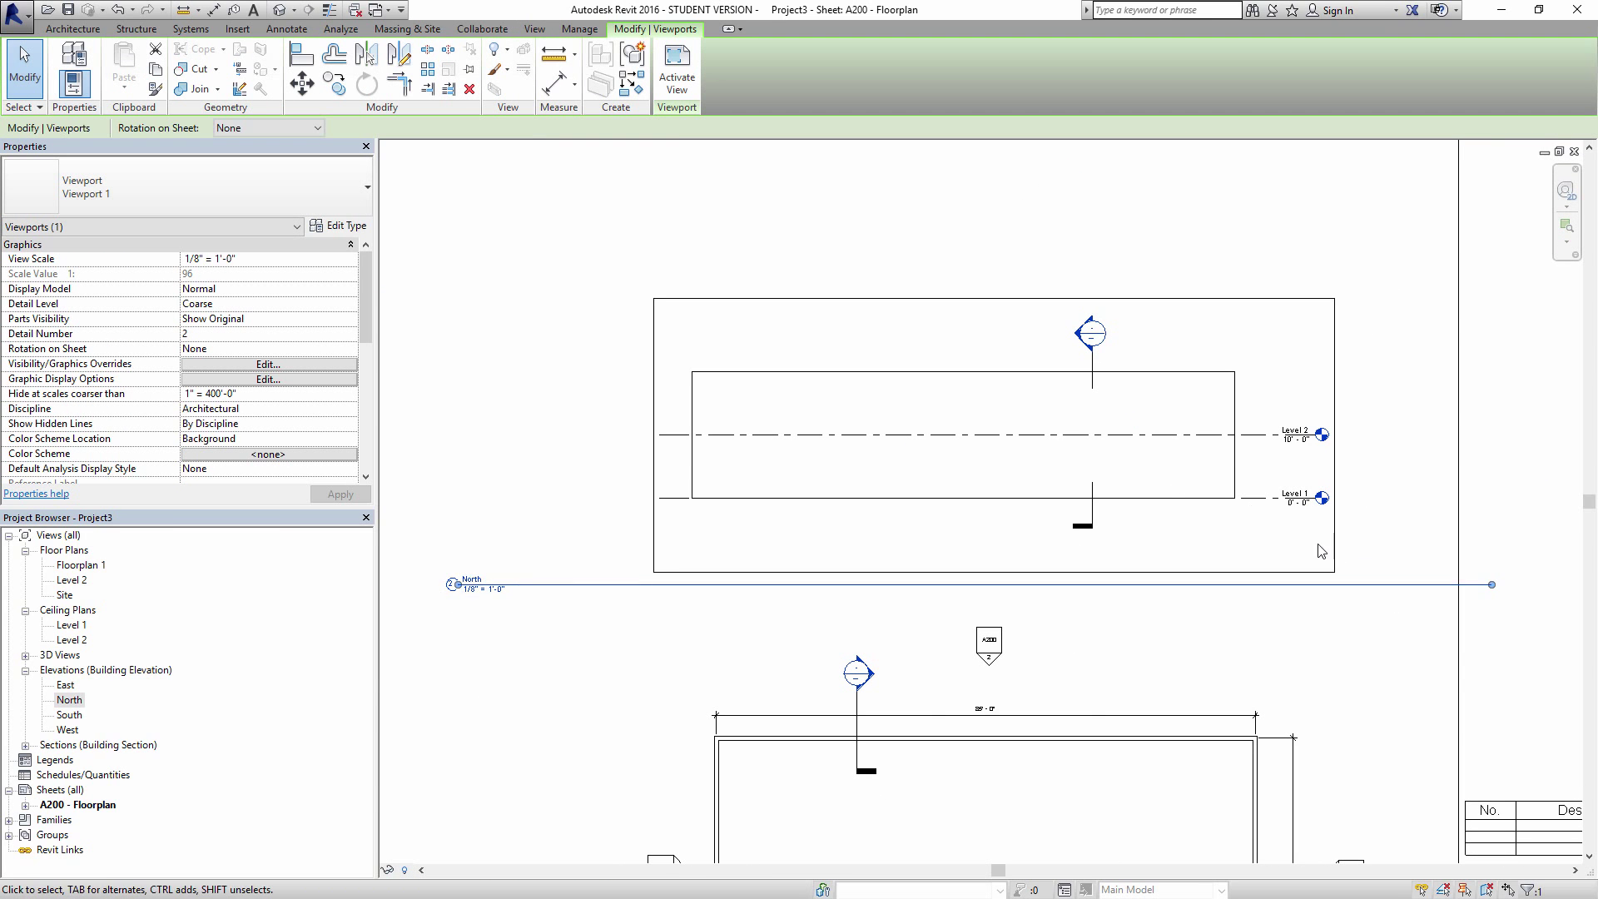
pyautogui.moveTo(1492, 585); pyautogui.dragTo(541, 616)
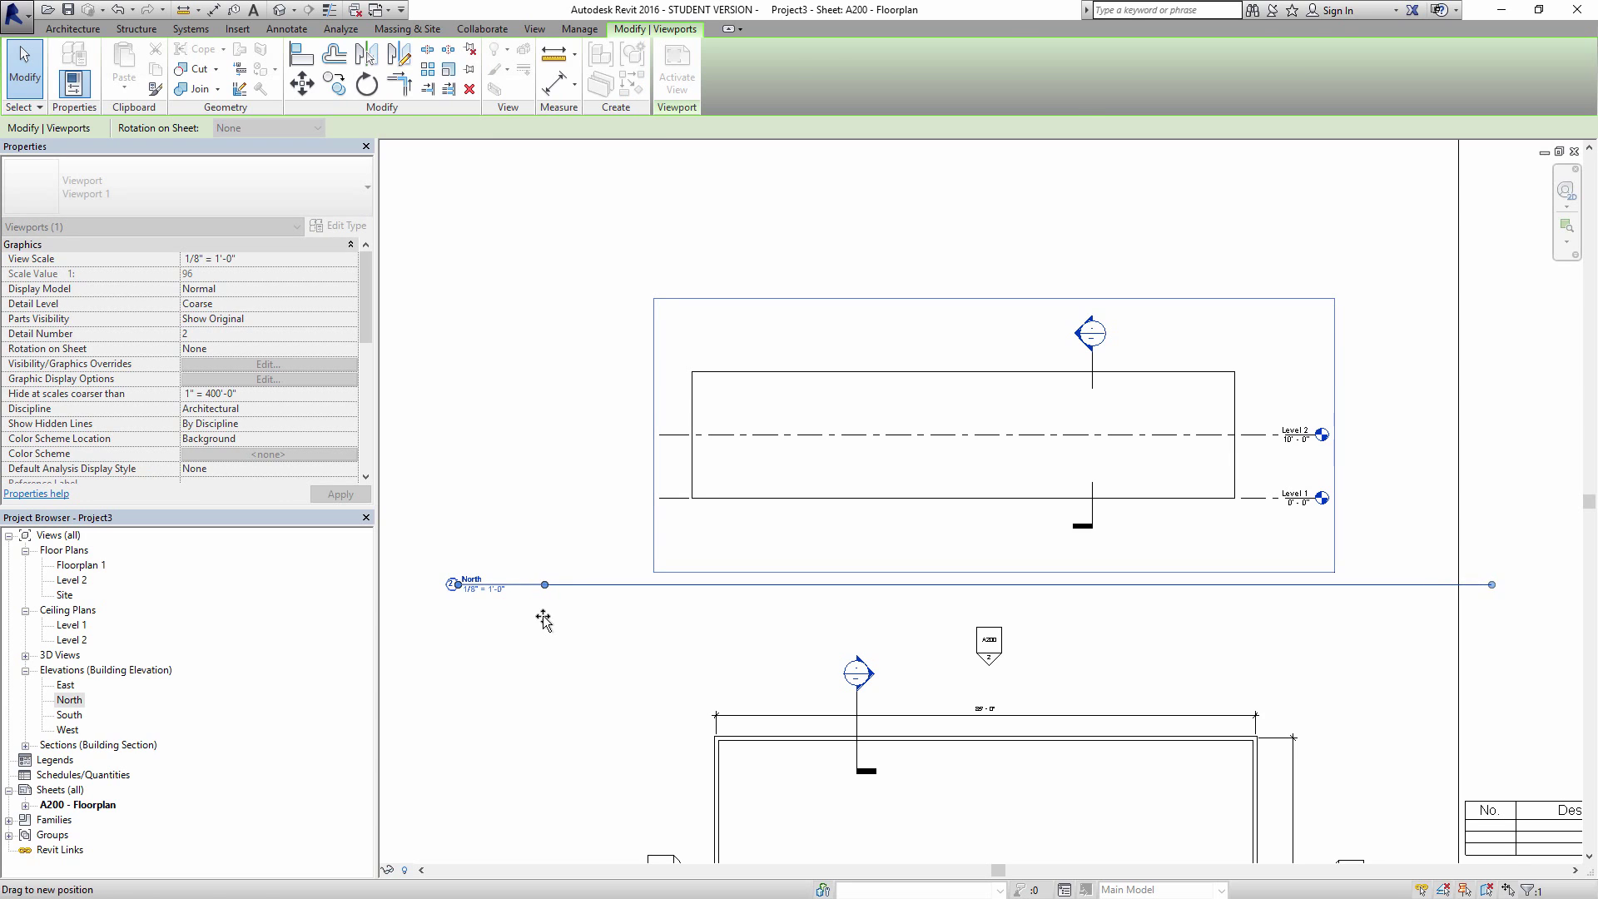
pyautogui.click(487, 452)
pyautogui.click(838, 467)
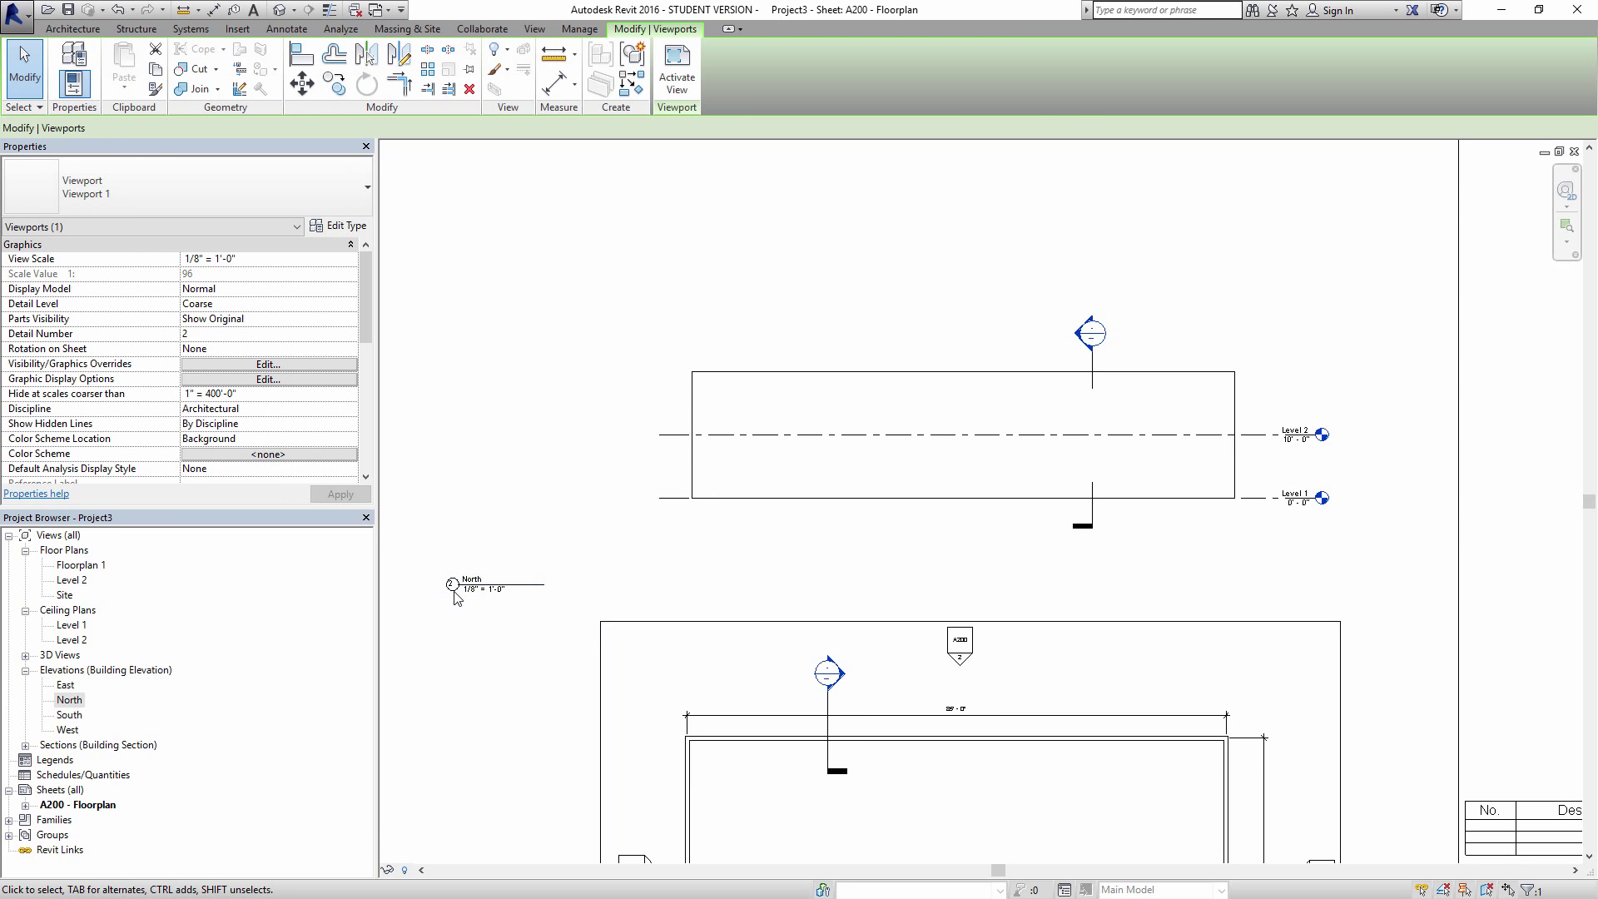
# Step: Move the North view title directly beneath the elevation, lined up with the building's left edge
pyautogui.click(447, 439)
pyautogui.click(456, 581)
pyautogui.moveTo(456, 581); pyautogui.dragTo(700, 534)
pyautogui.click(542, 660)
# Step: Examine the sheet and detail numbers on the plan's north elevation marker against the North view title
pyautogui.scroll(-2, 938, 461)
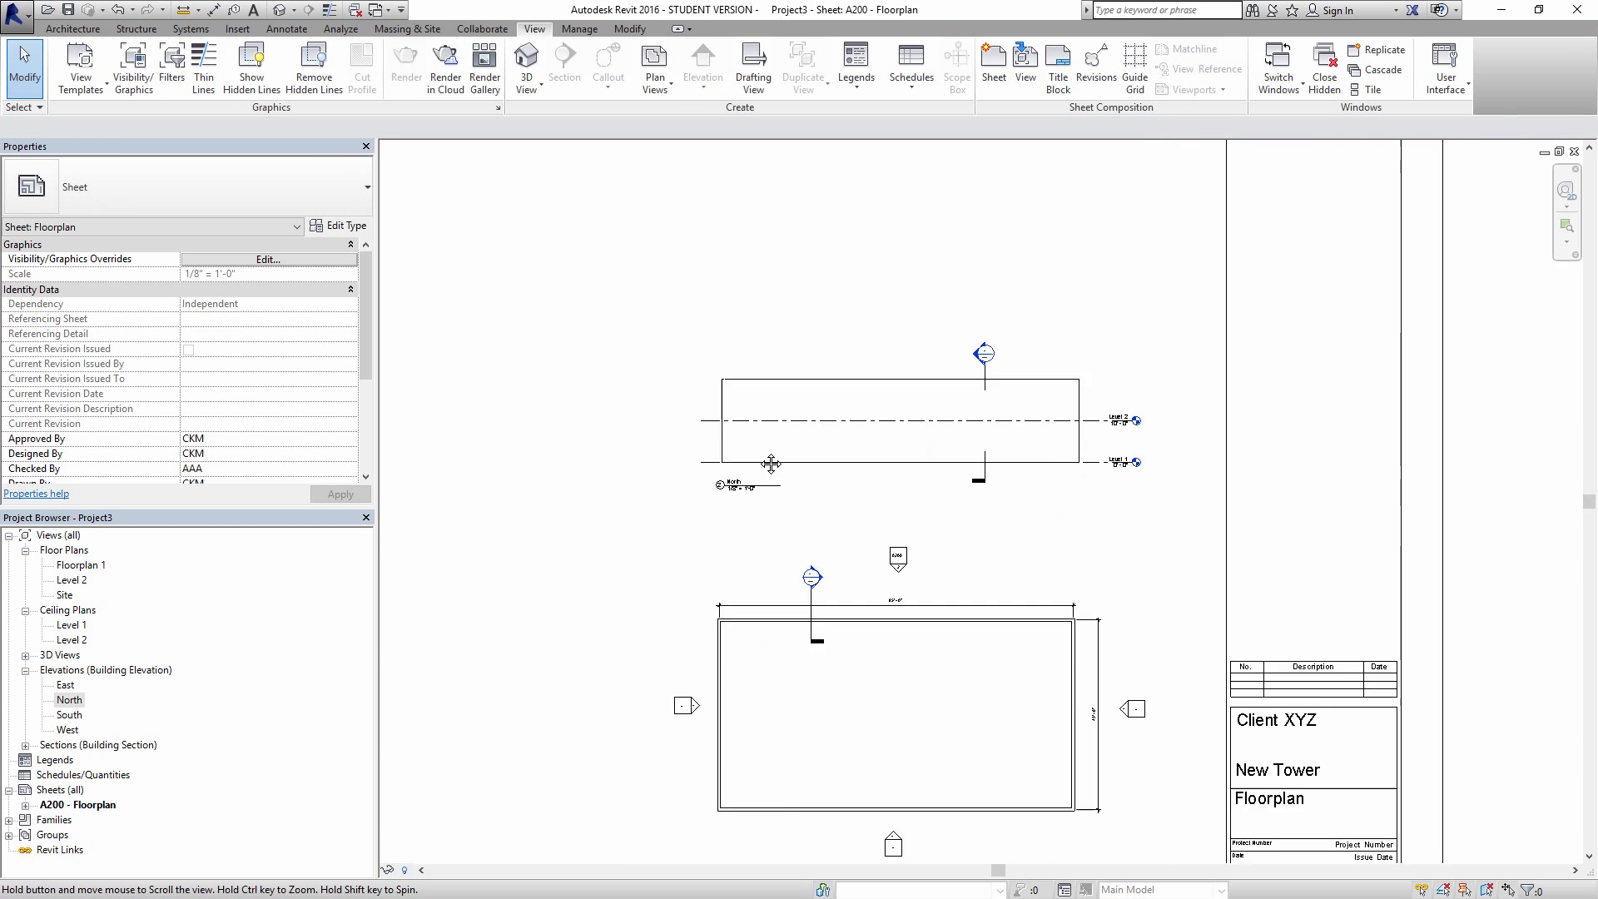
pyautogui.scroll(3, 1024, 450)
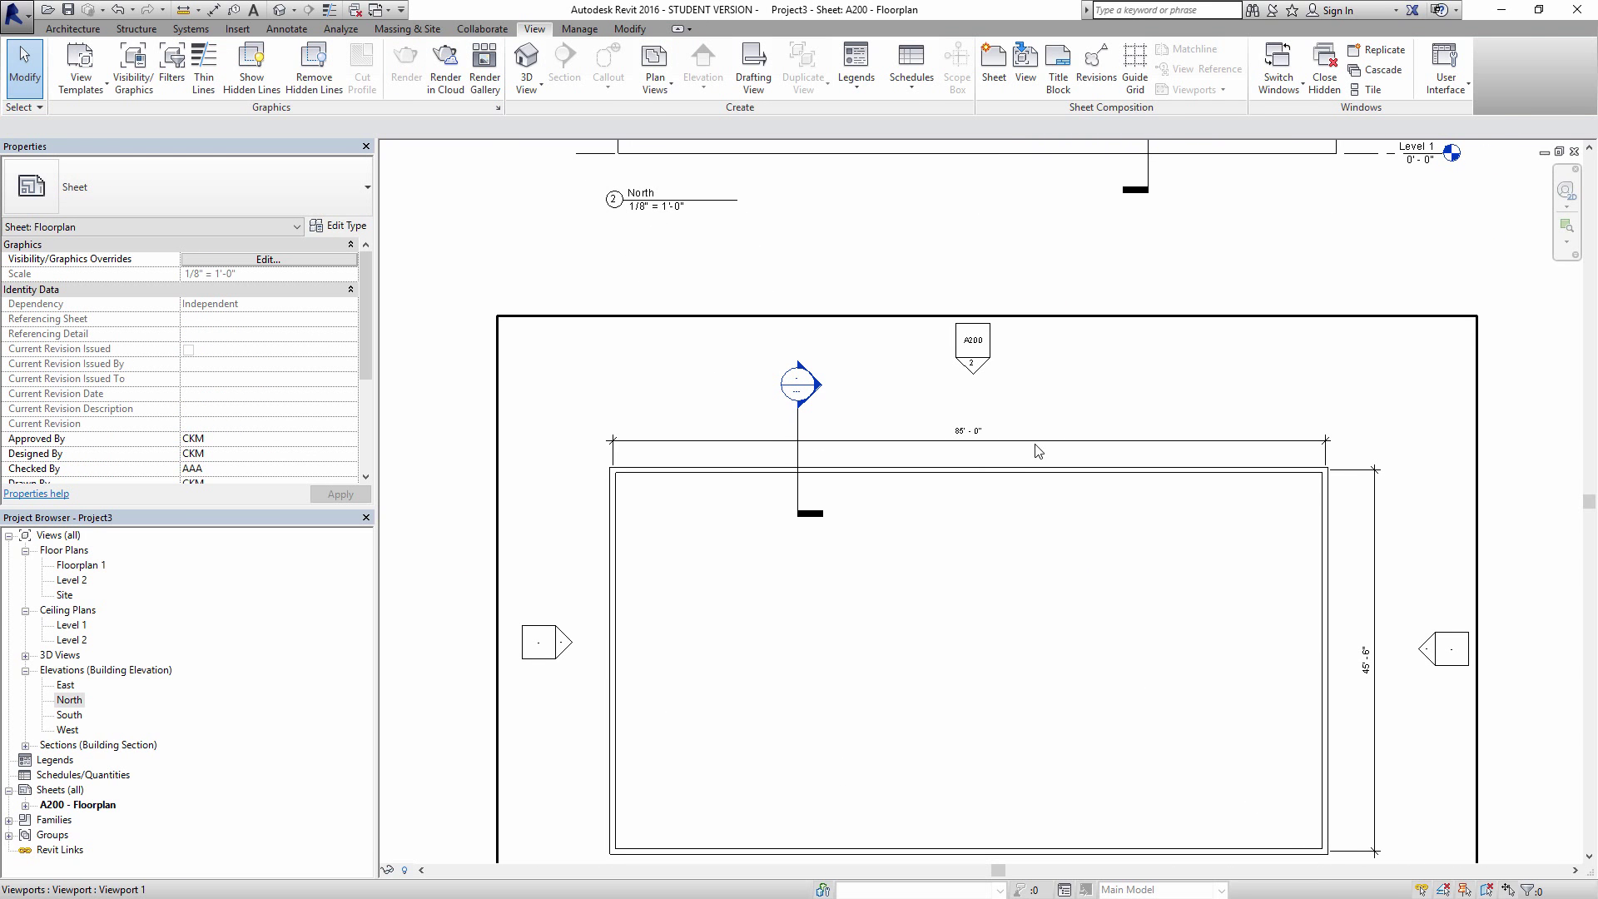
pyautogui.scroll(2, 970, 358)
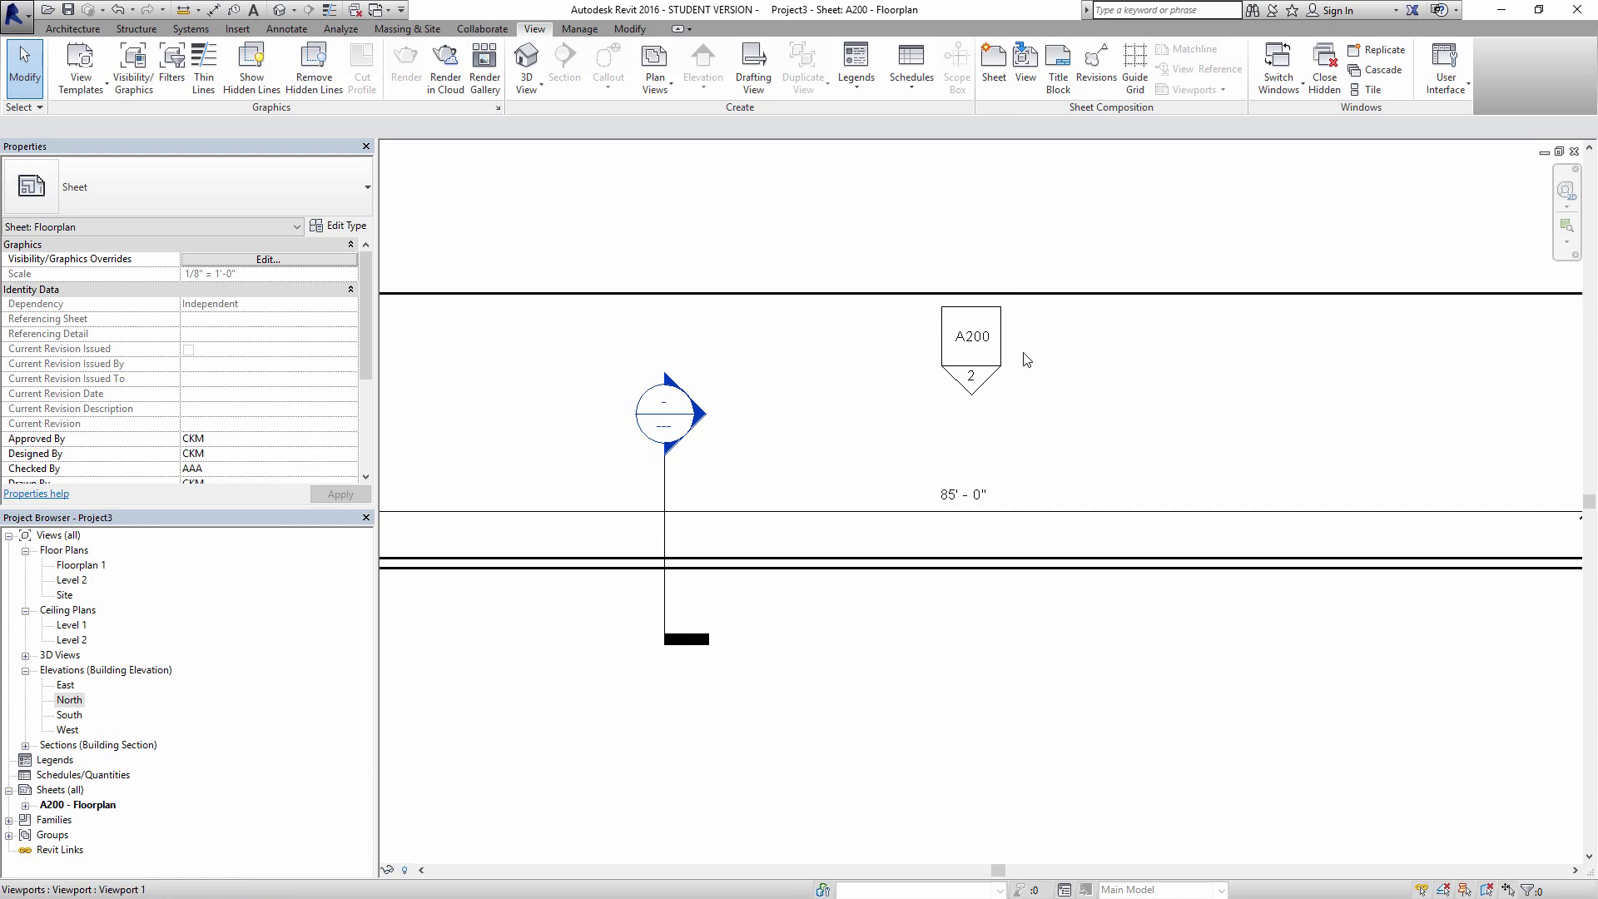
pyautogui.scroll(-2, 954, 318)
pyautogui.scroll(1, 655, 362)
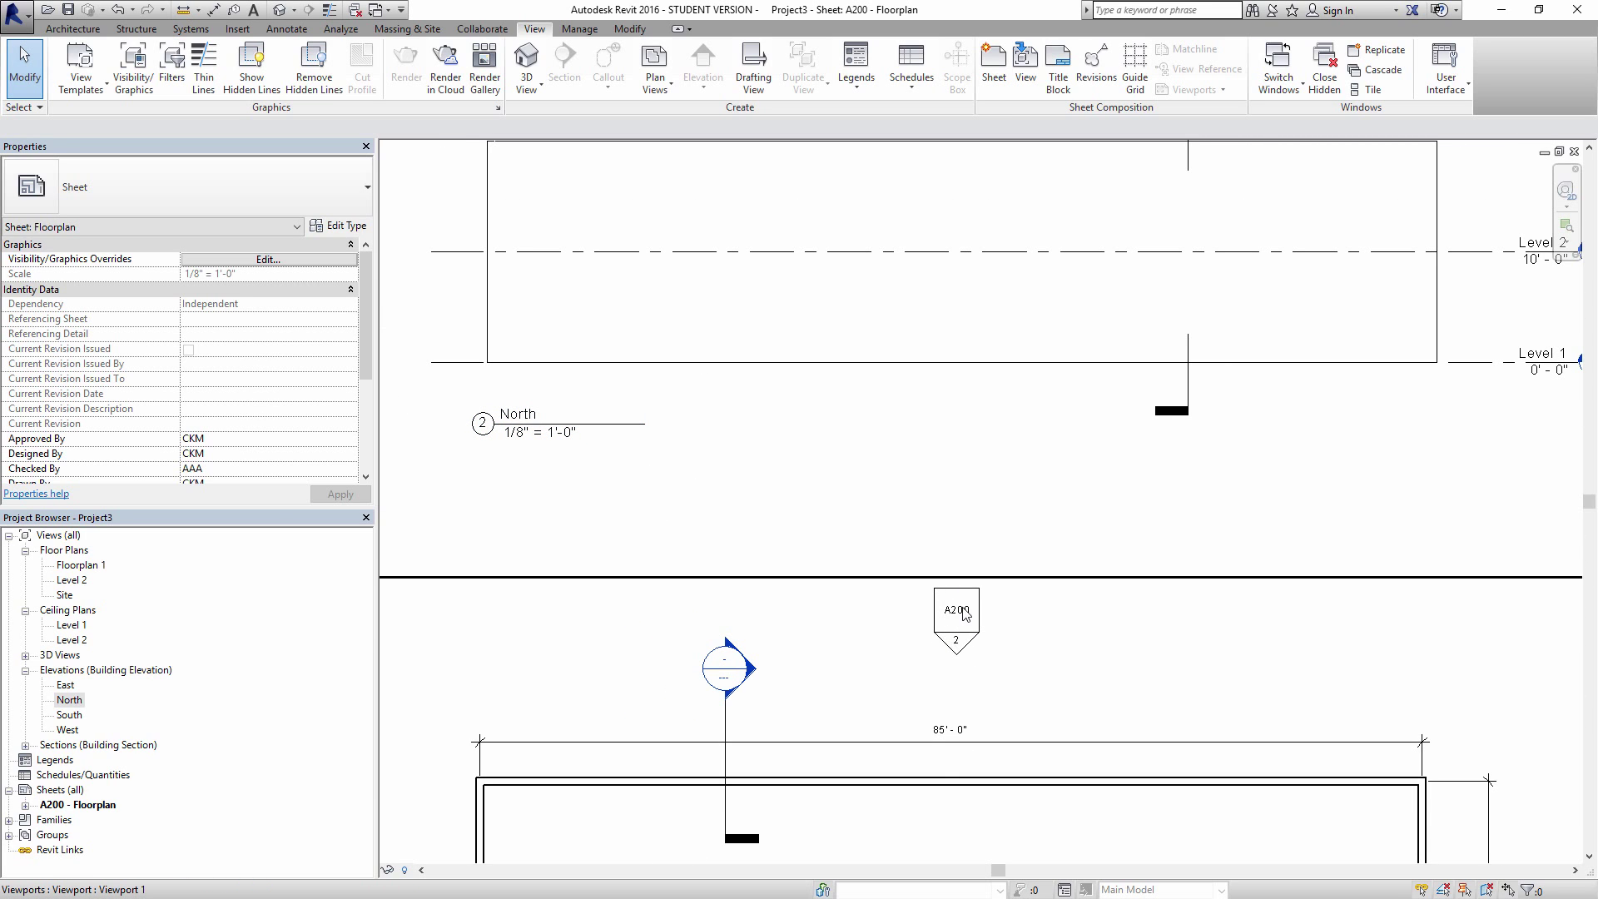
pyautogui.scroll(-4, 965, 624)
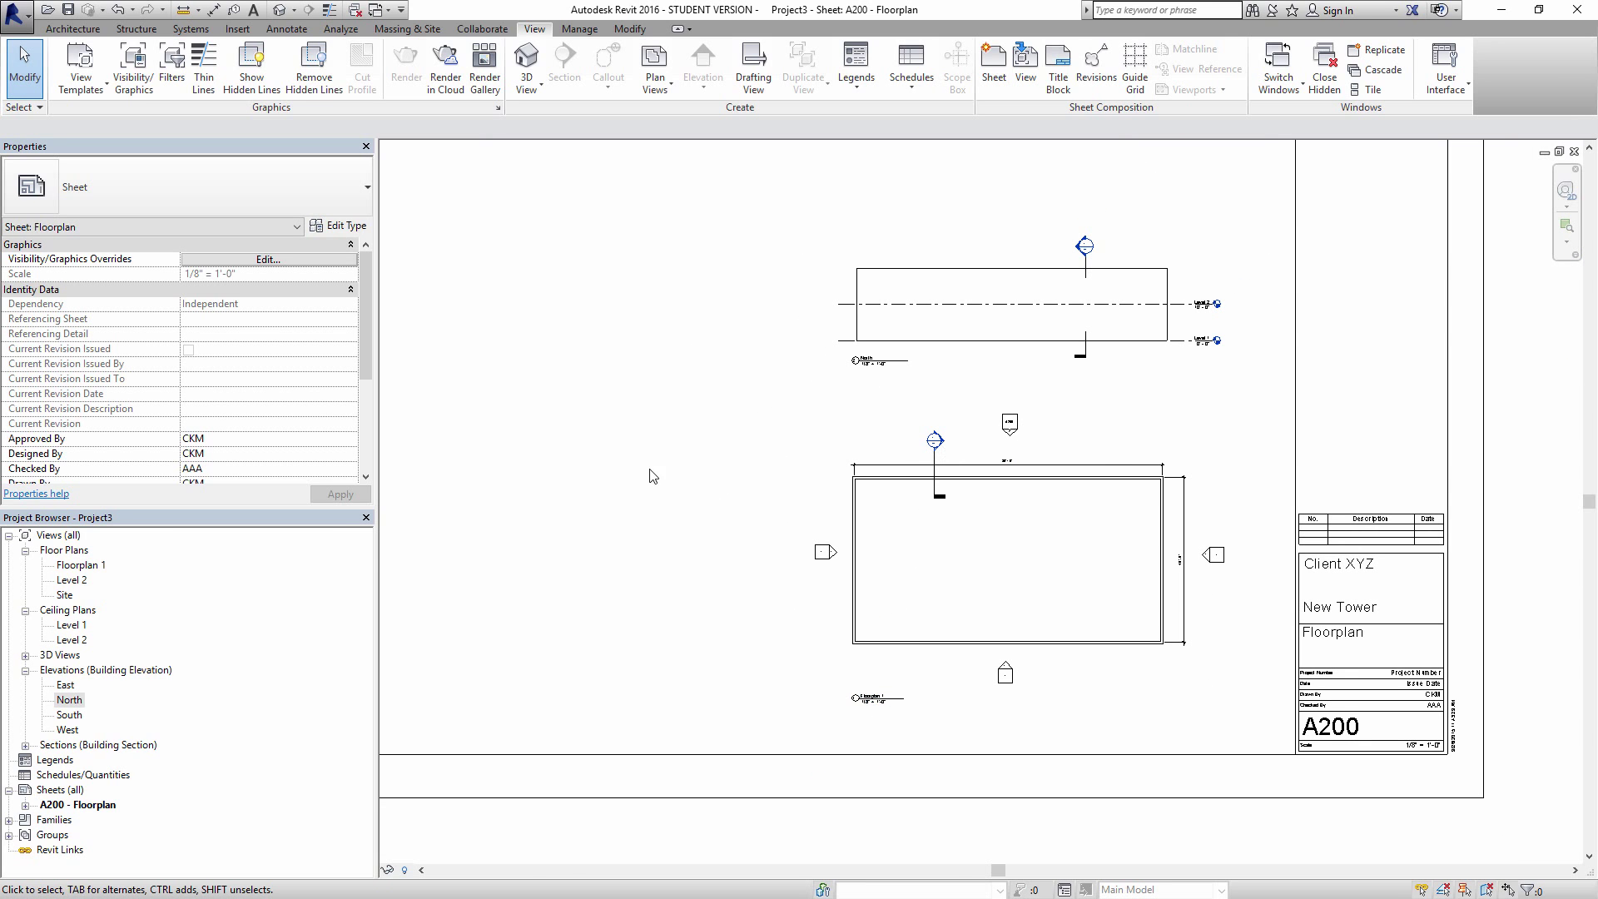
# Step: Place the Section 1 view on the sheet beside the North elevation, with its level lines aligned to the elevation's
pyautogui.click(45, 747)
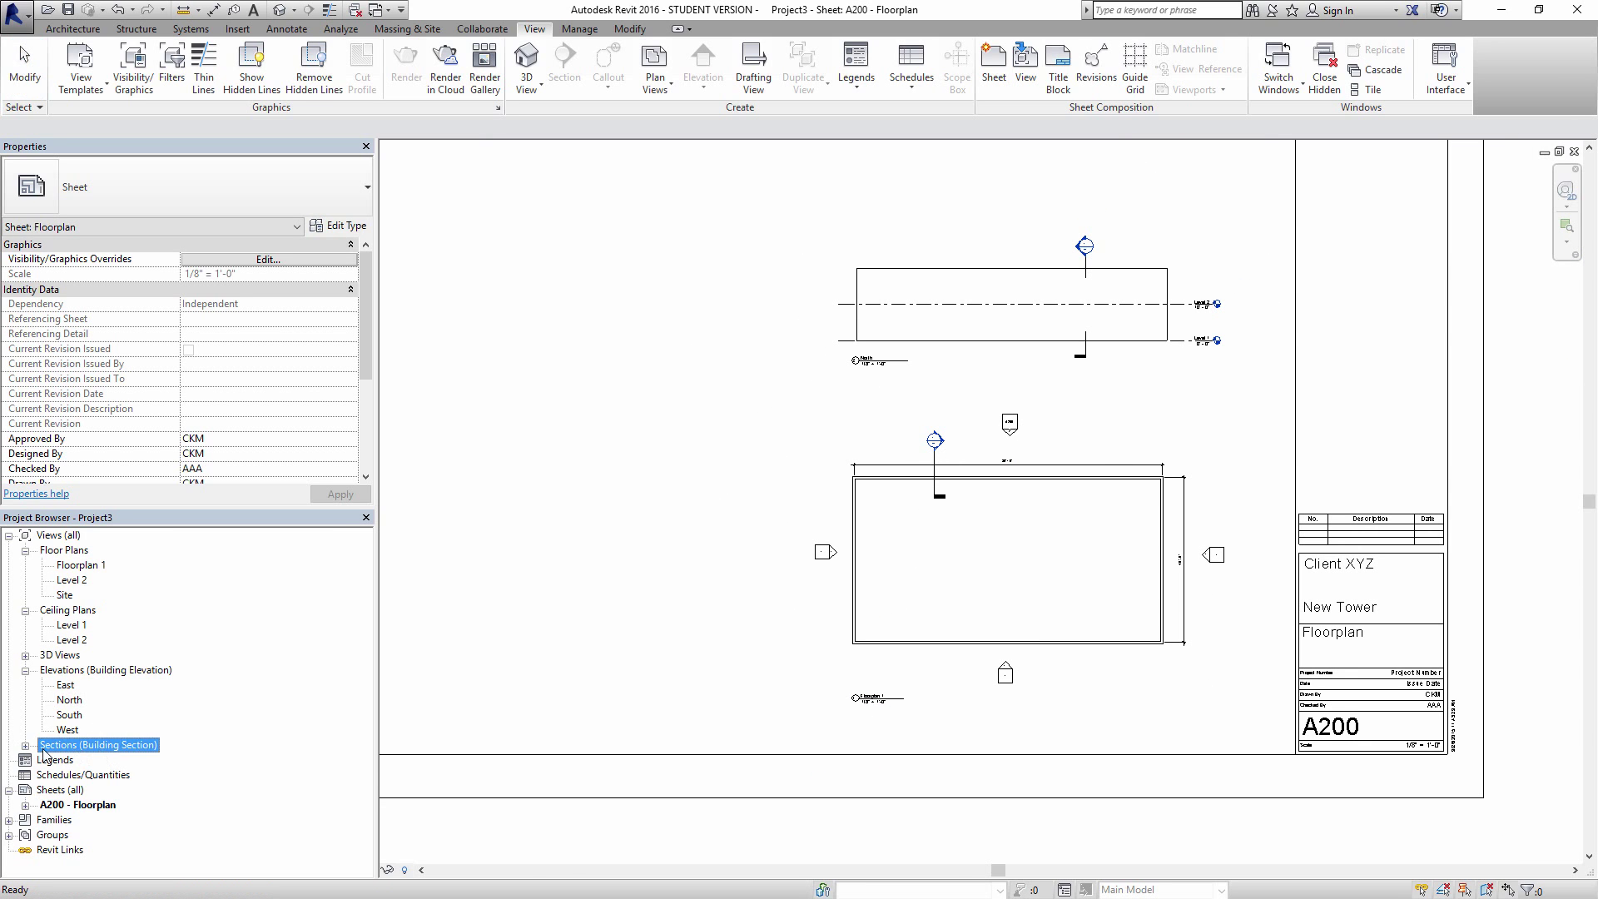
pyautogui.click(25, 745)
pyautogui.click(74, 760)
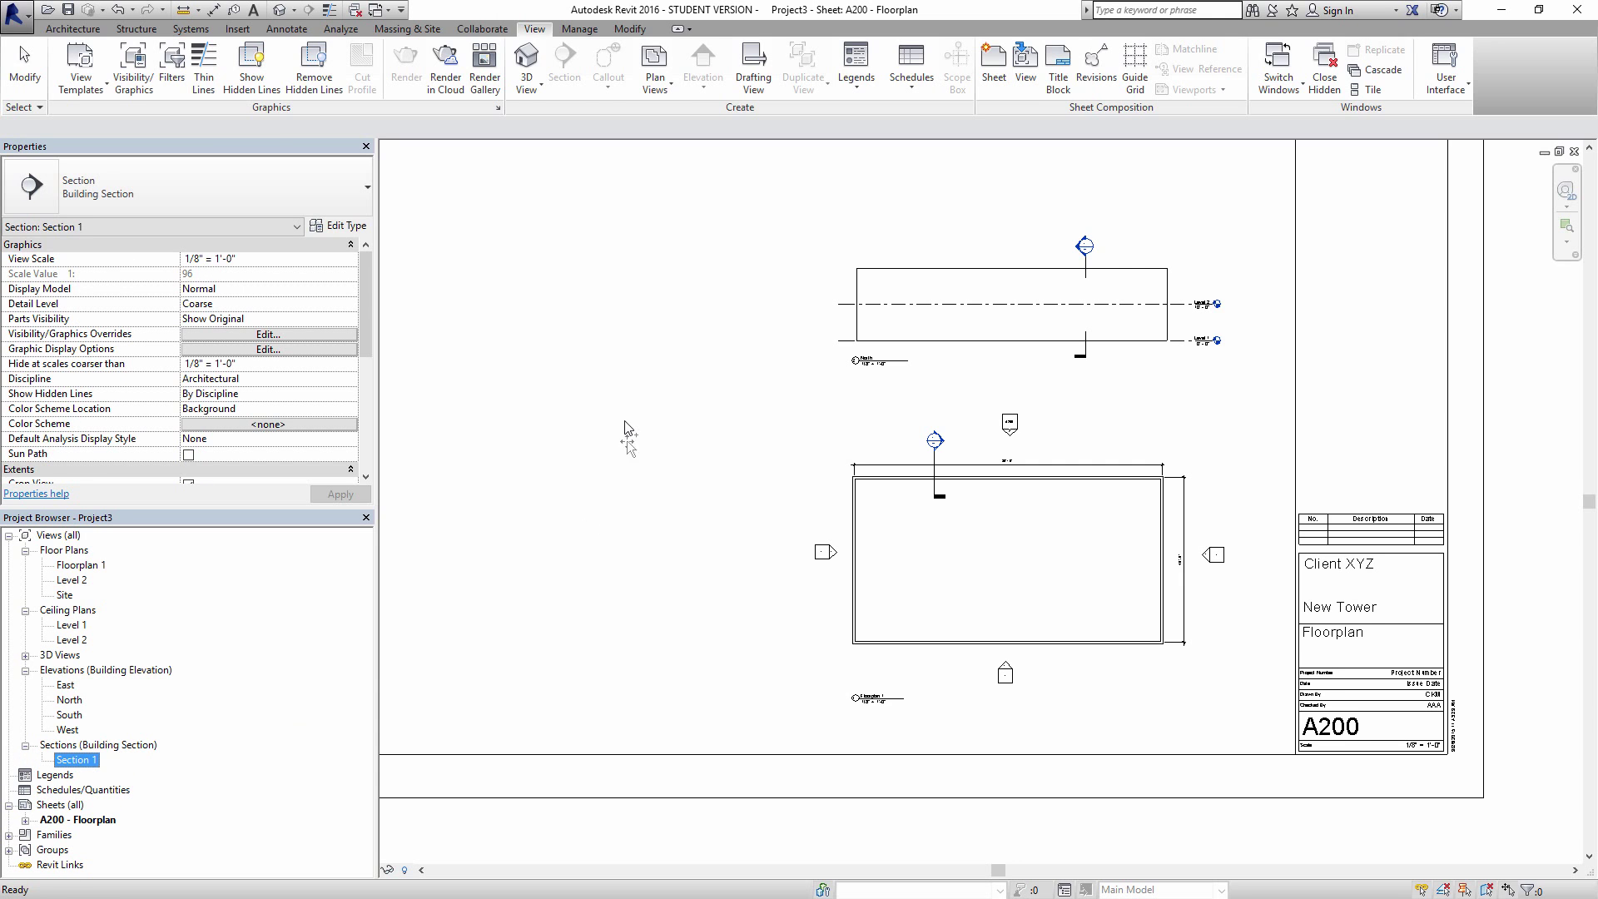
pyautogui.moveTo(627, 441); pyautogui.dragTo(662, 387)
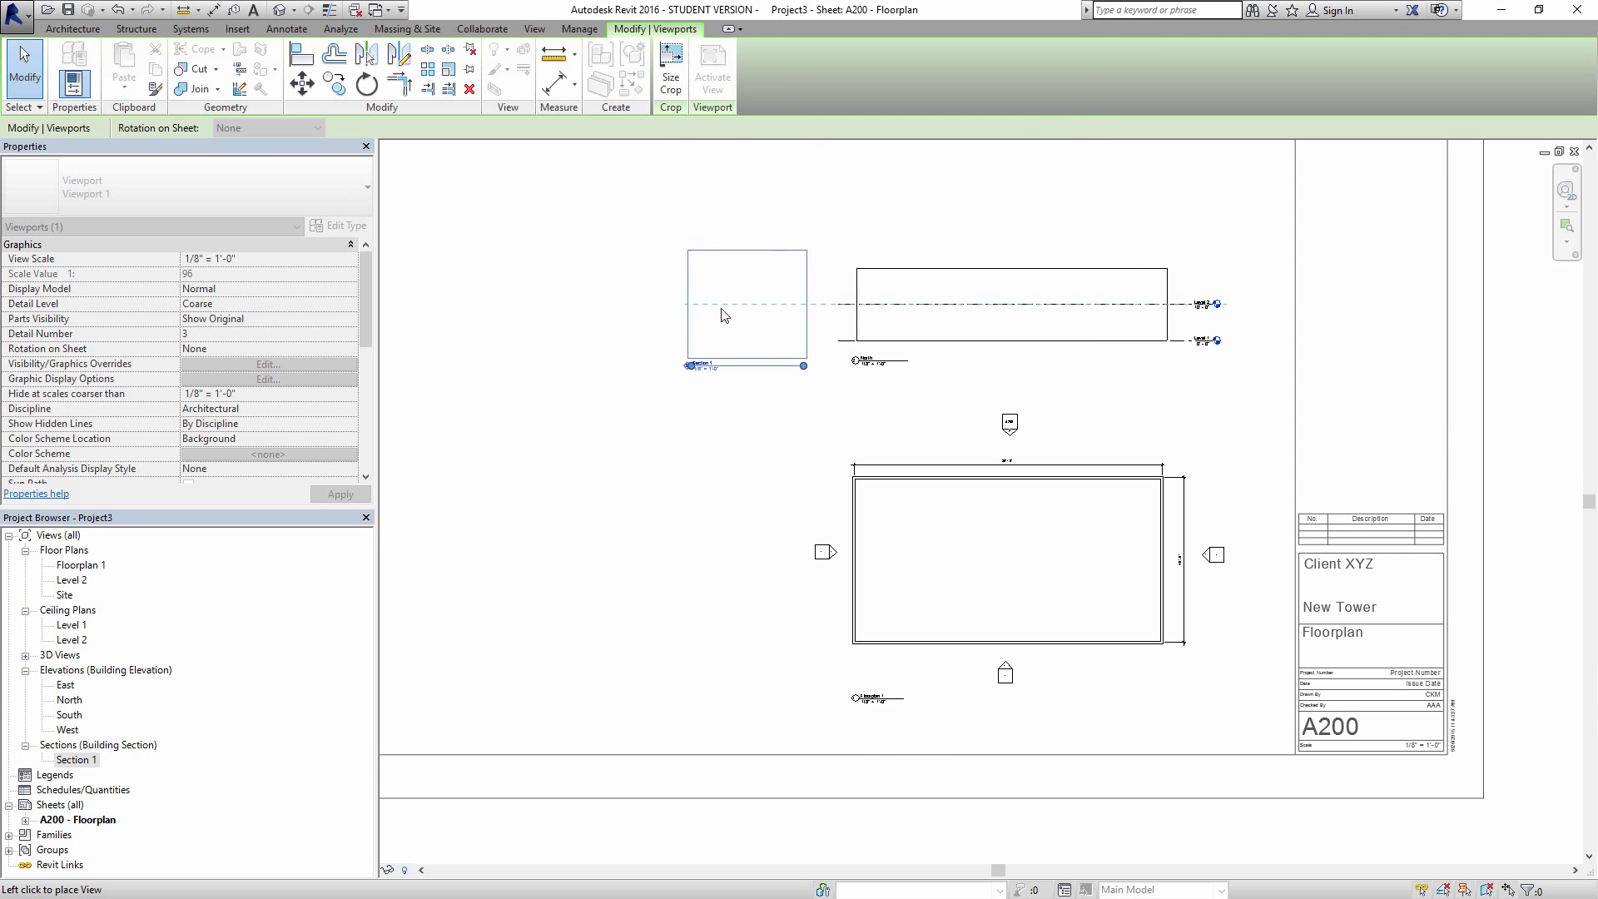
pyautogui.scroll(5, 761, 307)
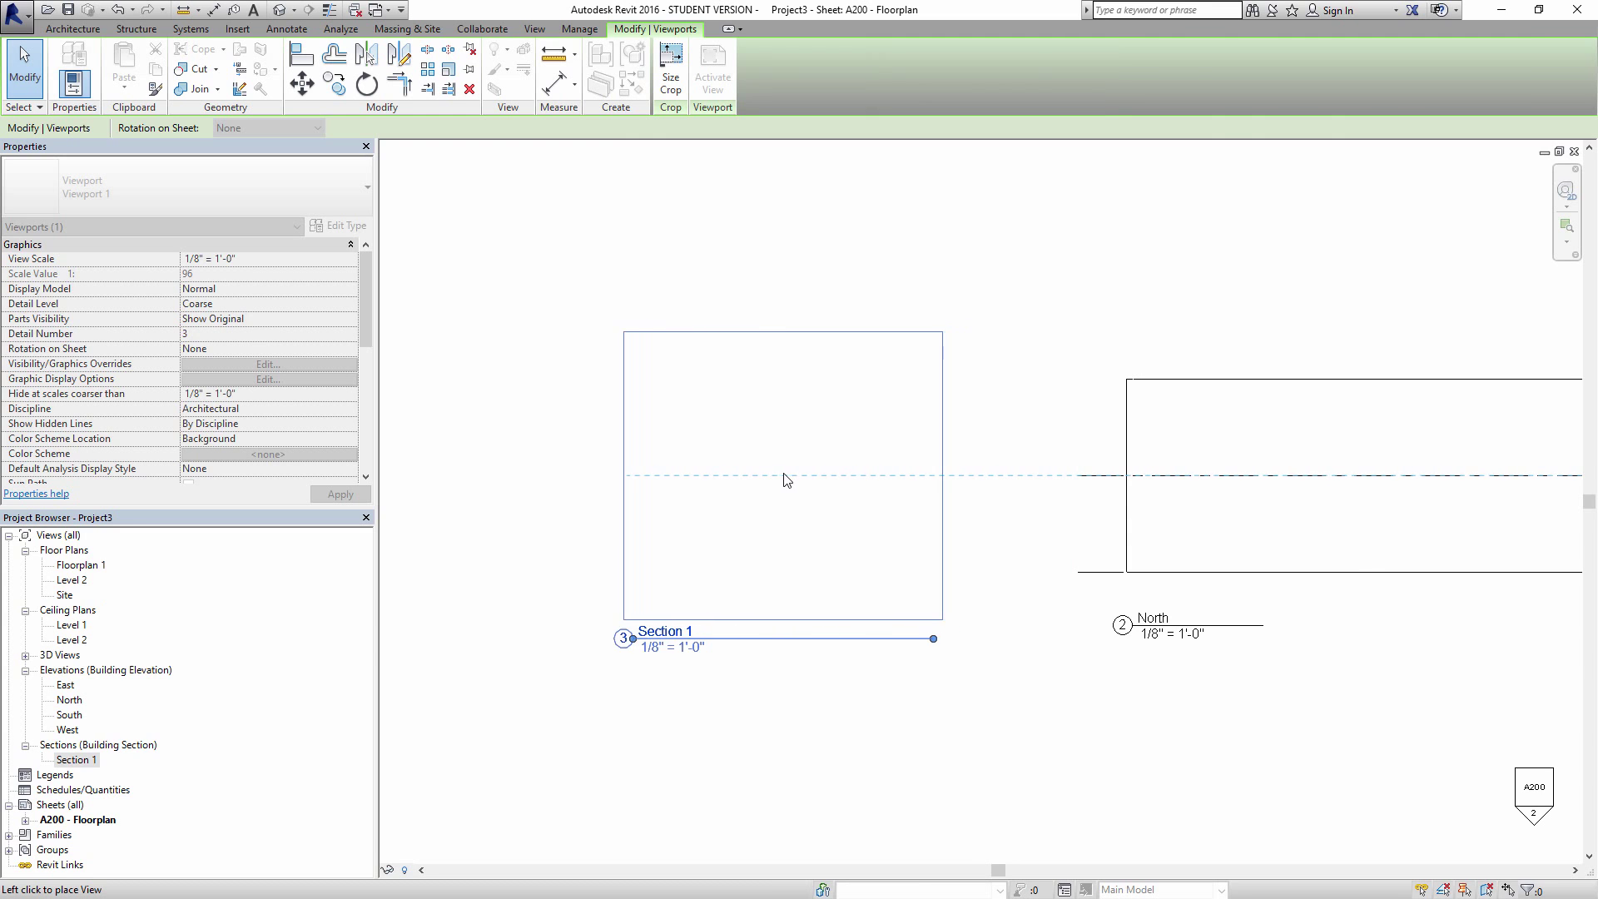
pyautogui.click(837, 478)
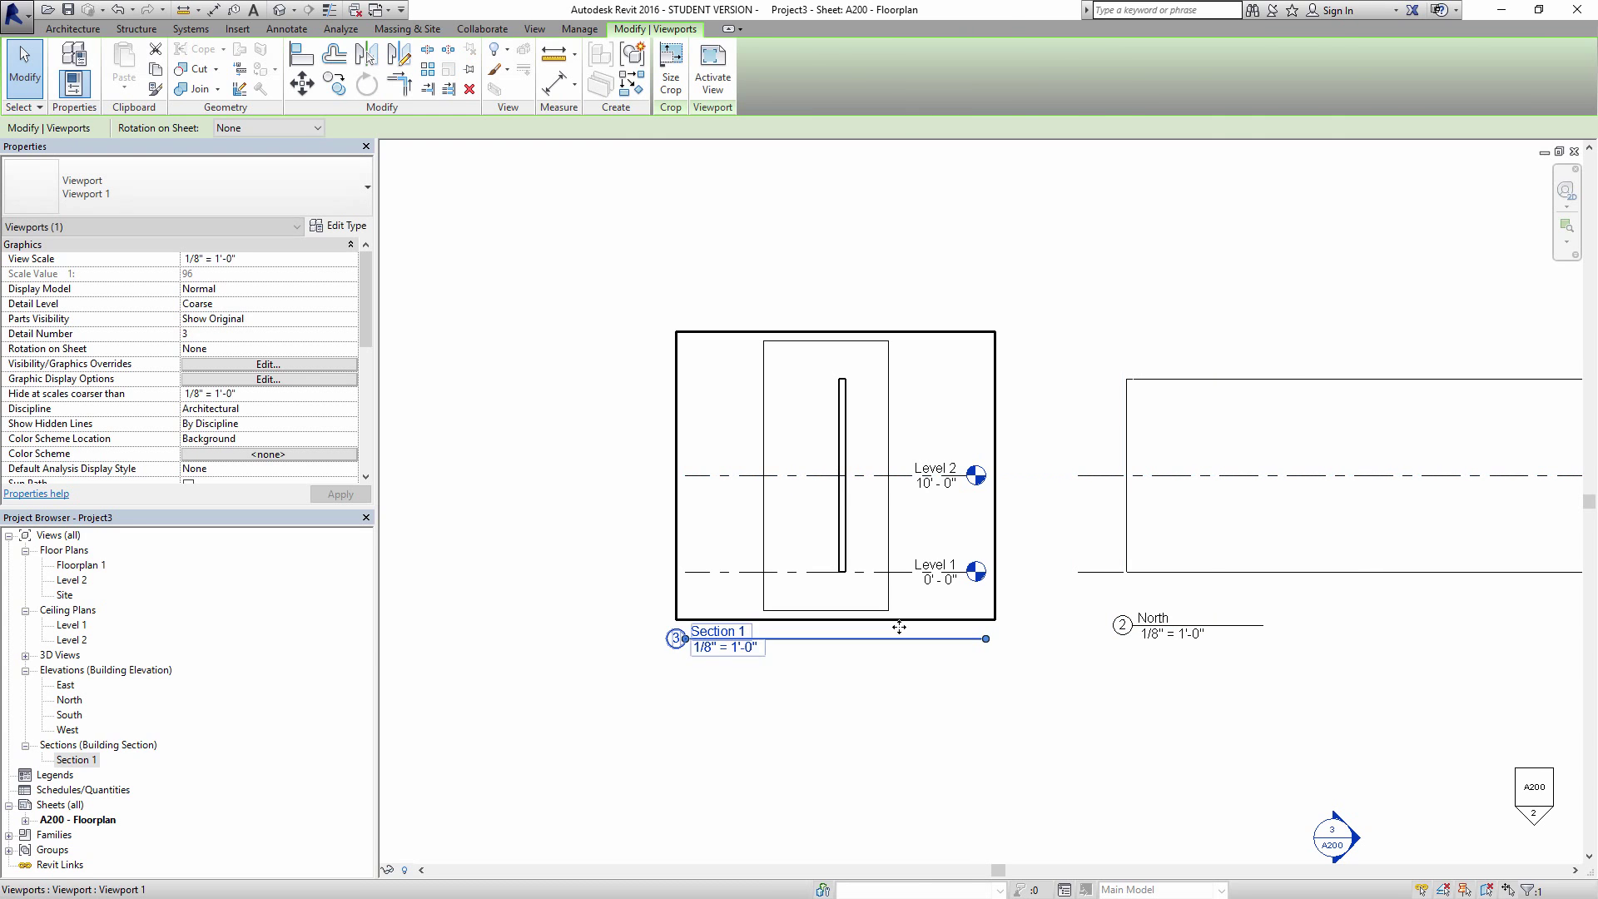
pyautogui.click(885, 791)
# Step: Shorten the Section 1 view's title line to just past its text
pyautogui.scroll(2, 838, 512)
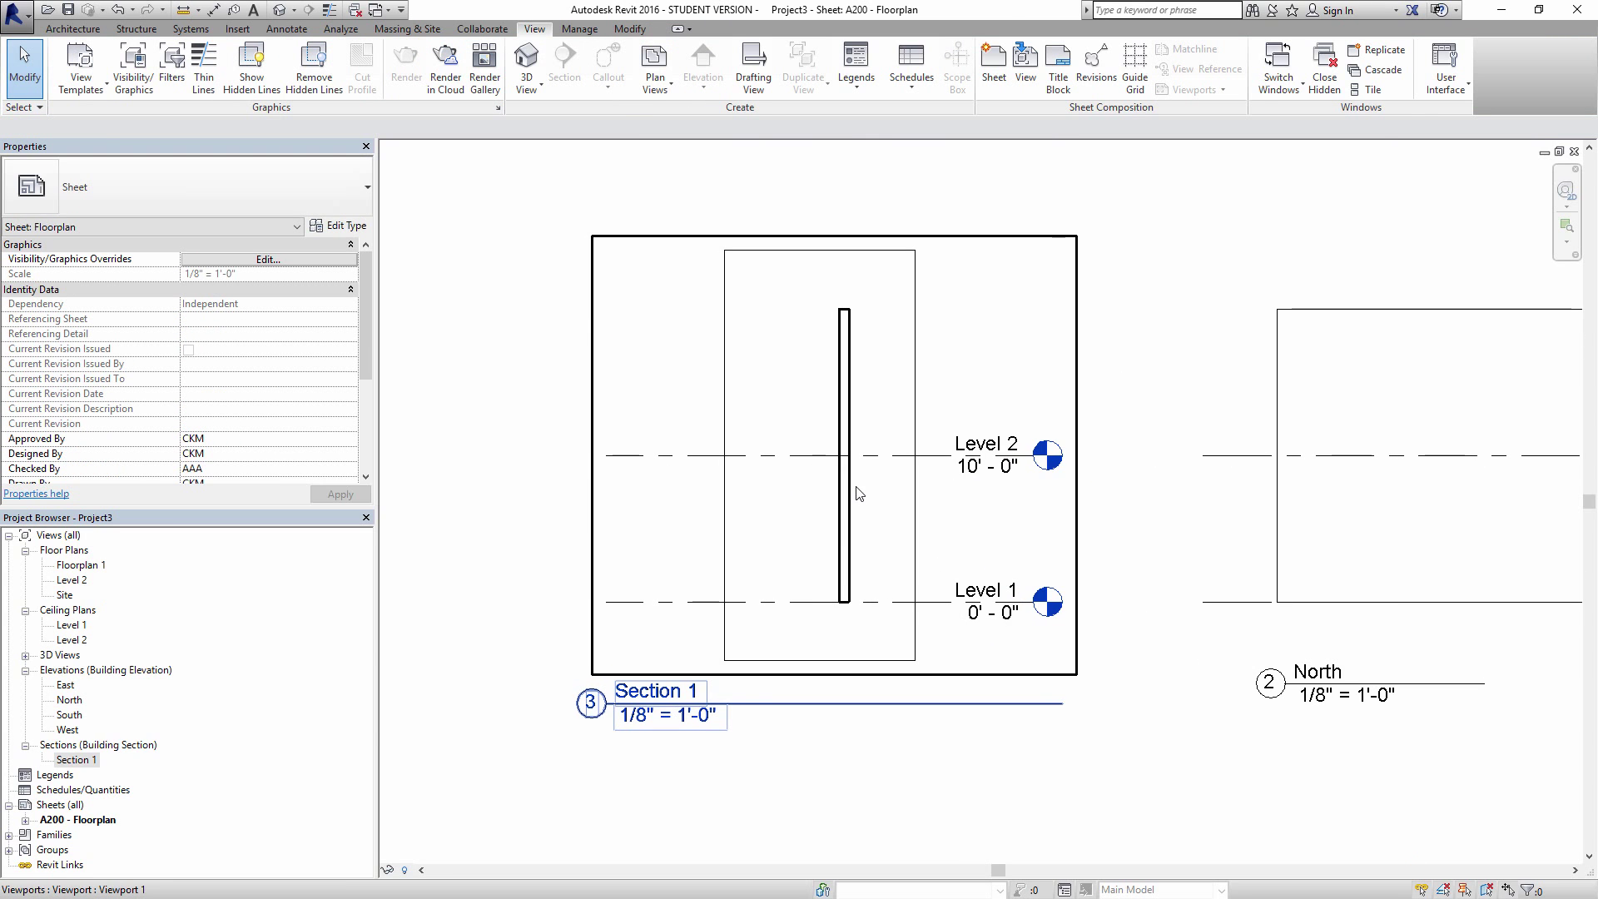
pyautogui.click(857, 493)
pyautogui.moveTo(1063, 703); pyautogui.dragTo(748, 703)
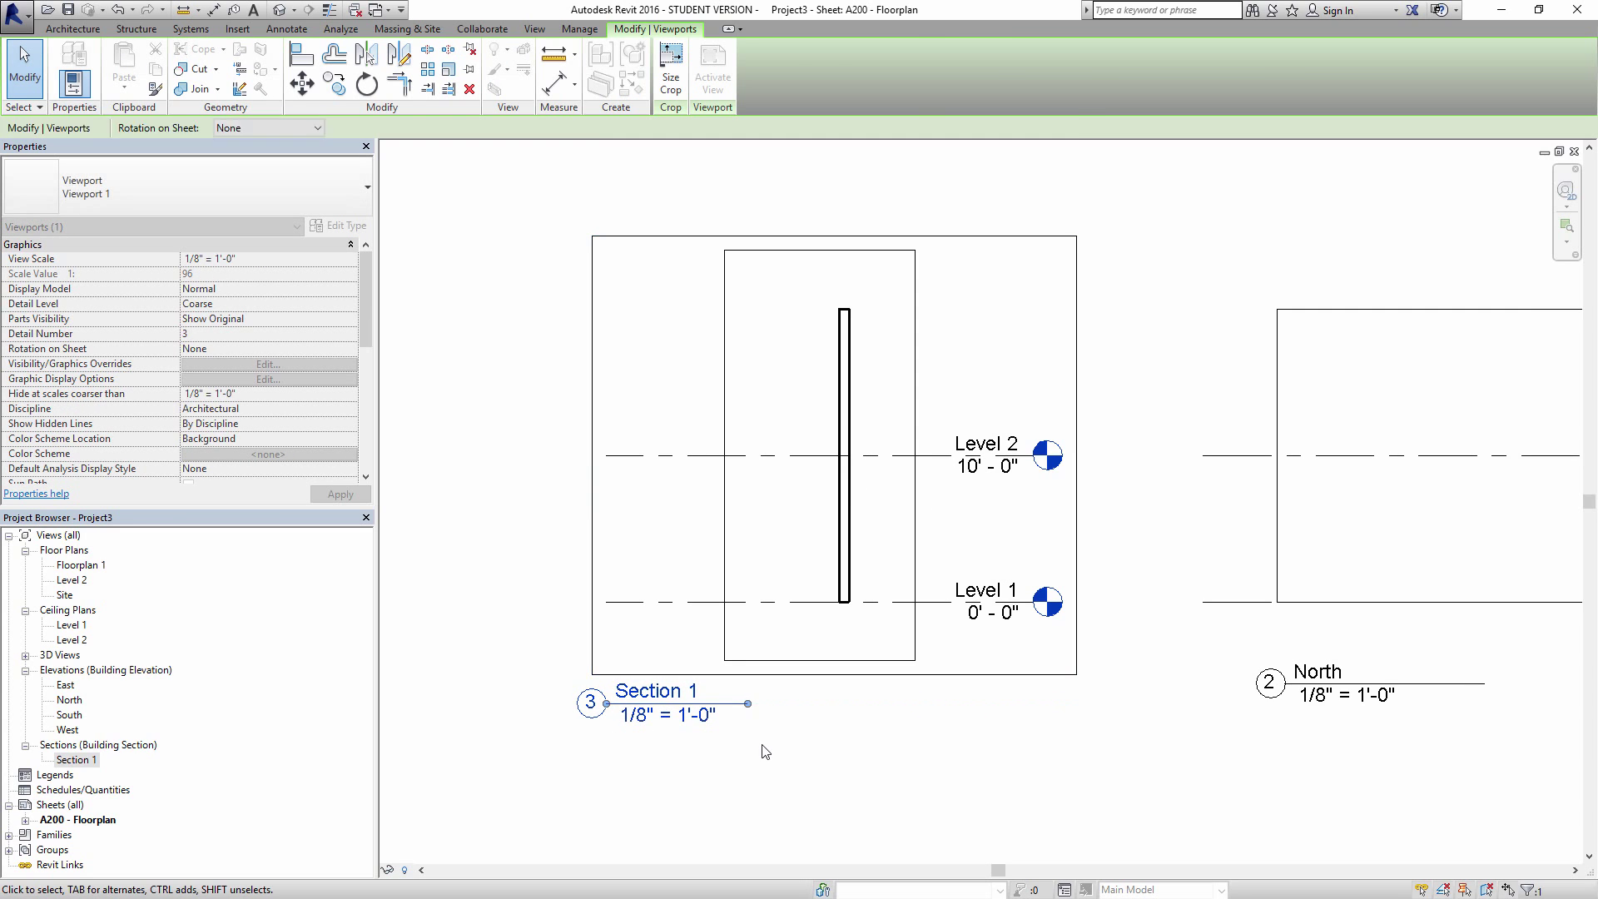
pyautogui.click(765, 752)
# Step: Move the North view title down to line up with the Section 1 title
pyautogui.scroll(-1, 827, 724)
pyautogui.click(1162, 669)
pyautogui.scroll(1, 1162, 669)
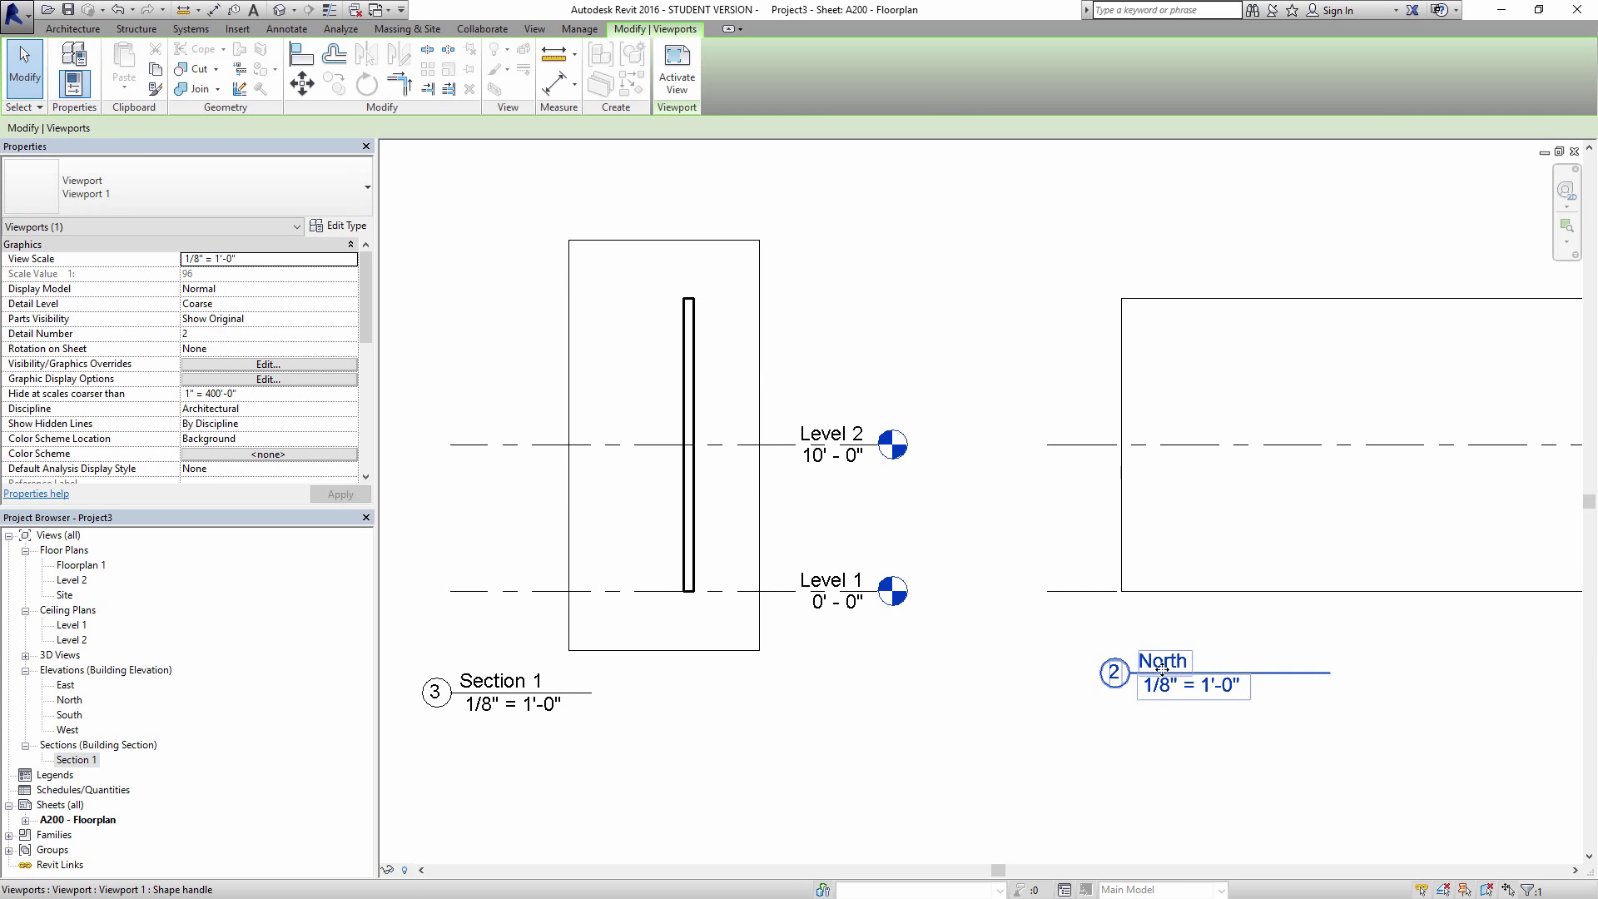
pyautogui.moveTo(1162, 668); pyautogui.dragTo(1163, 698)
pyautogui.click(958, 754)
# Step: Examine the detail and sheet numbers on the floor plan's section marker
pyautogui.scroll(-3, 935, 757)
pyautogui.moveTo(935, 757); pyautogui.dragTo(796, 396, button='middle')
pyautogui.scroll(4, 1133, 652)
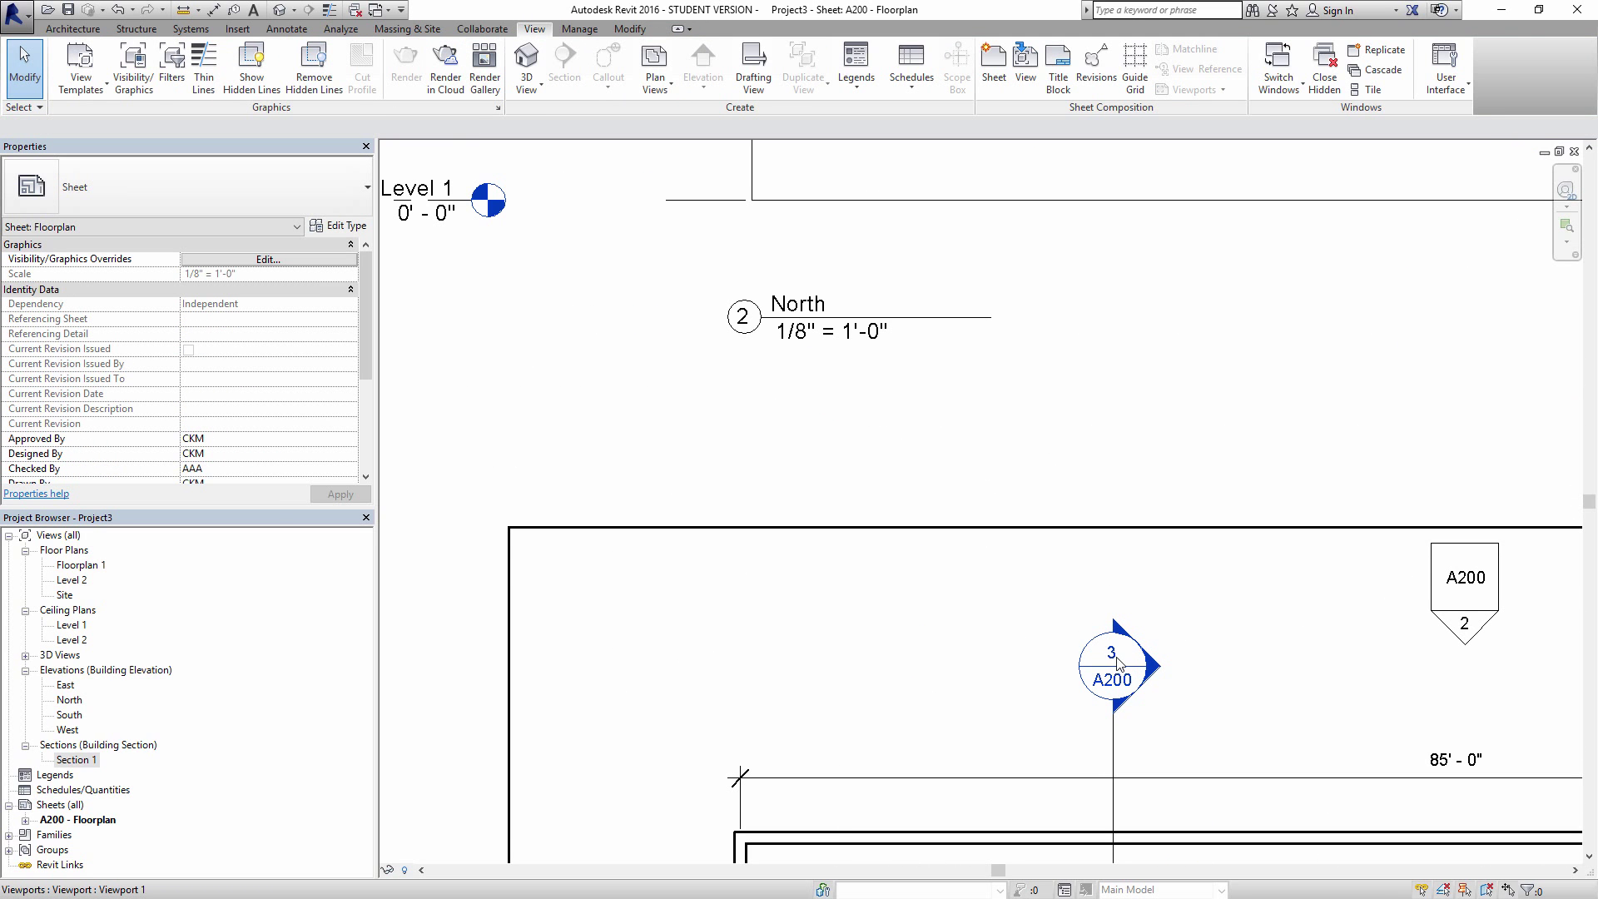
pyautogui.scroll(-4, 1123, 690)
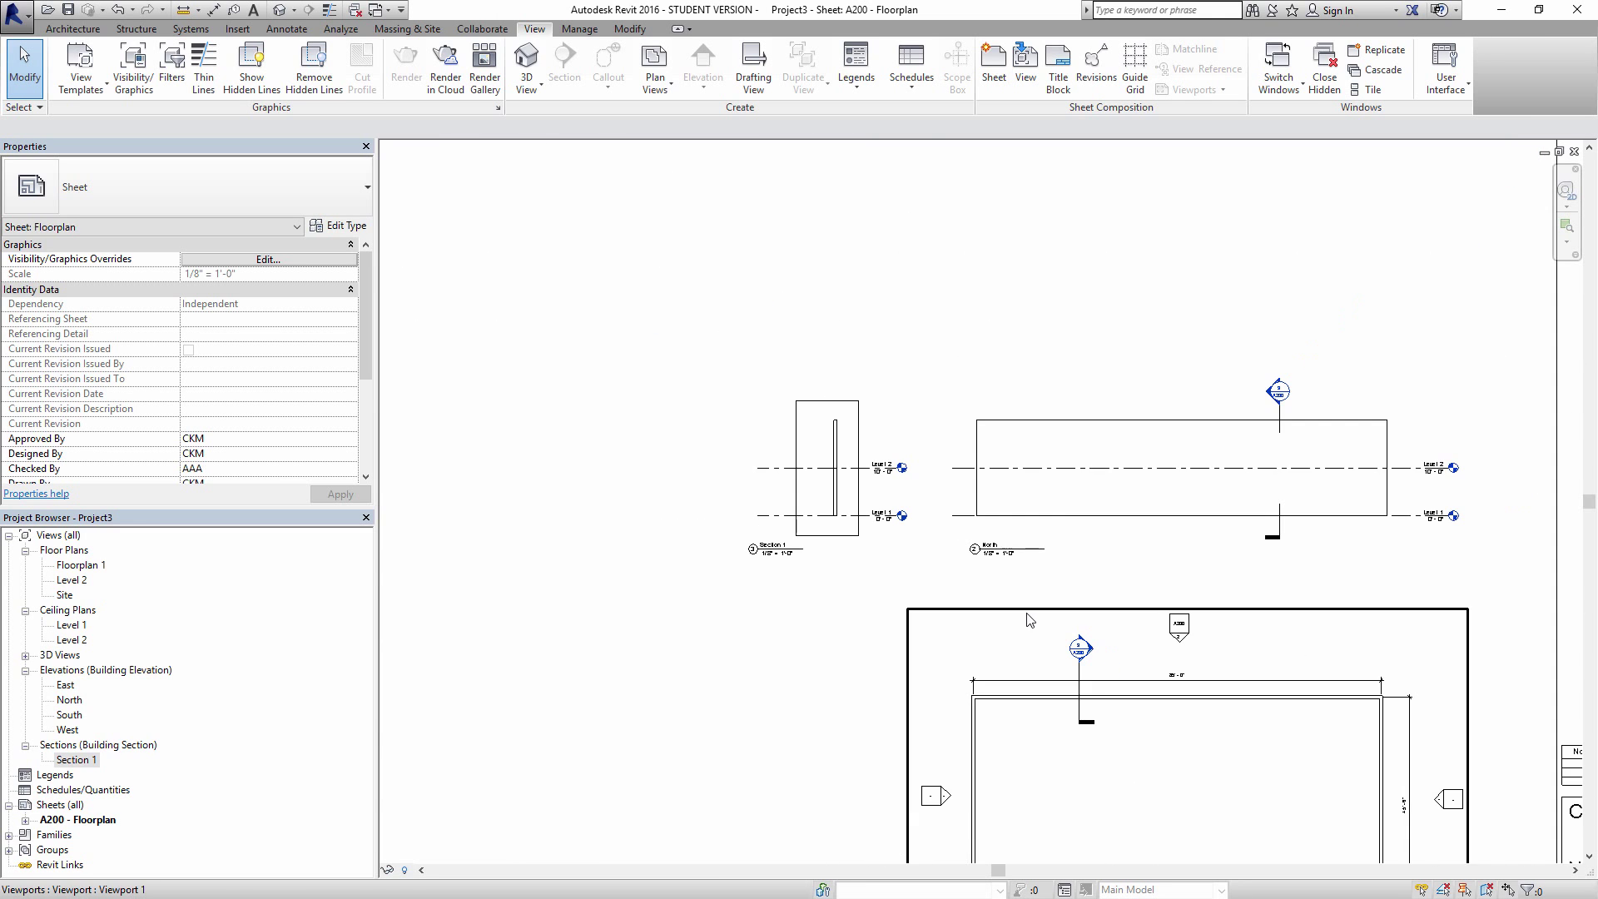
pyautogui.scroll(-2, 754, 583)
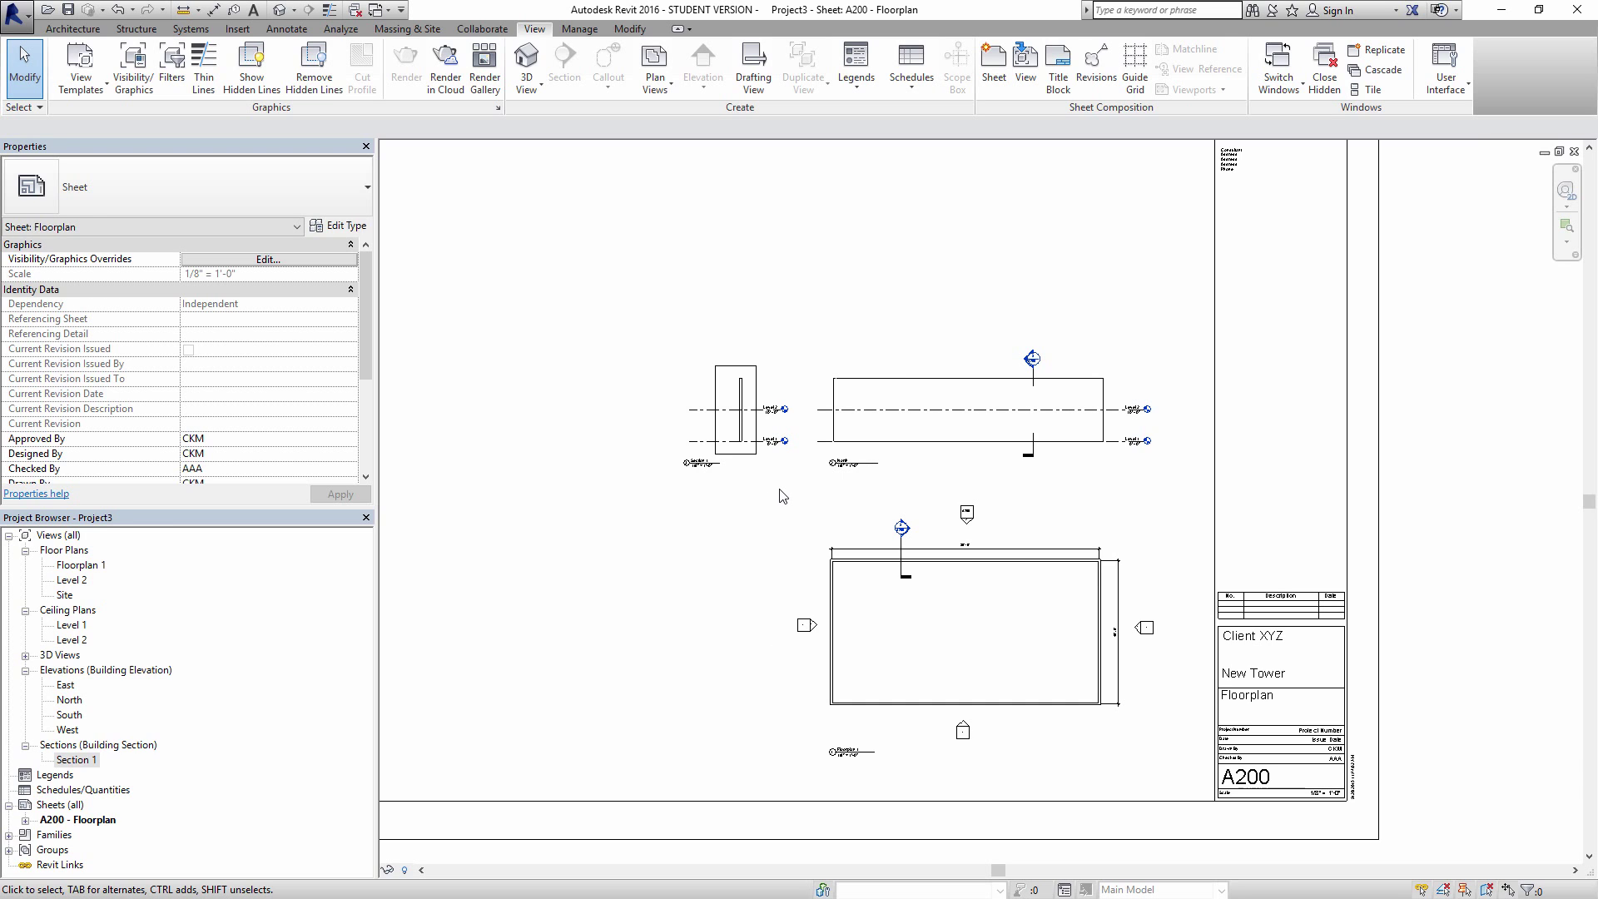
# Step: Activate the Section 1 view on the sheet, hide its crop region, and deactivate the view
pyautogui.scroll(5, 818, 400)
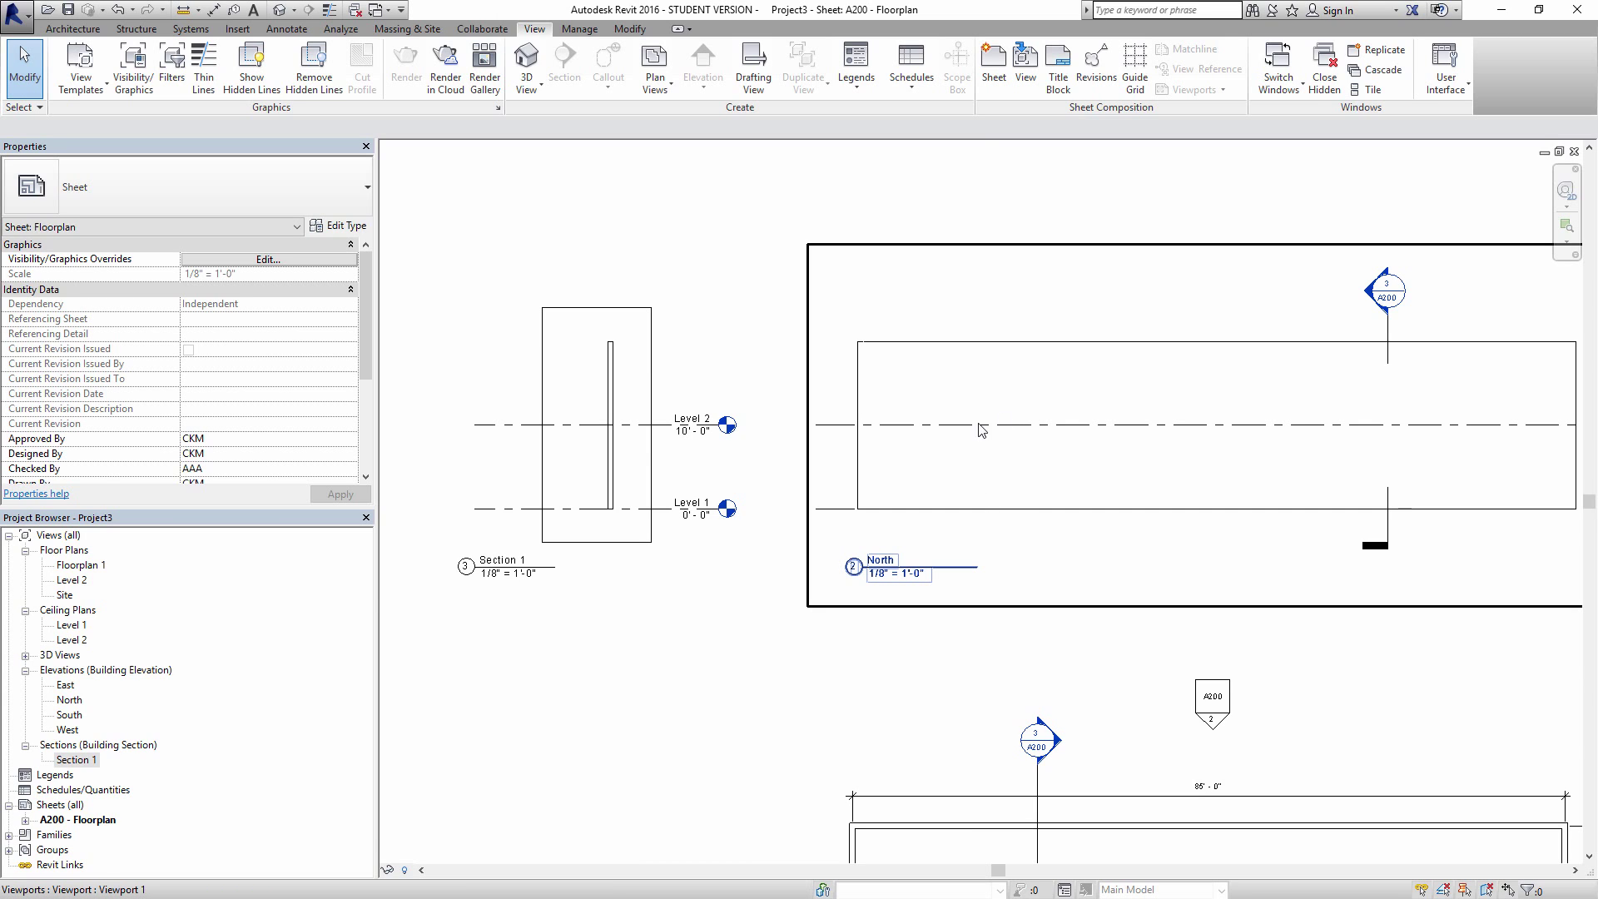
pyautogui.doubleClick(653, 348)
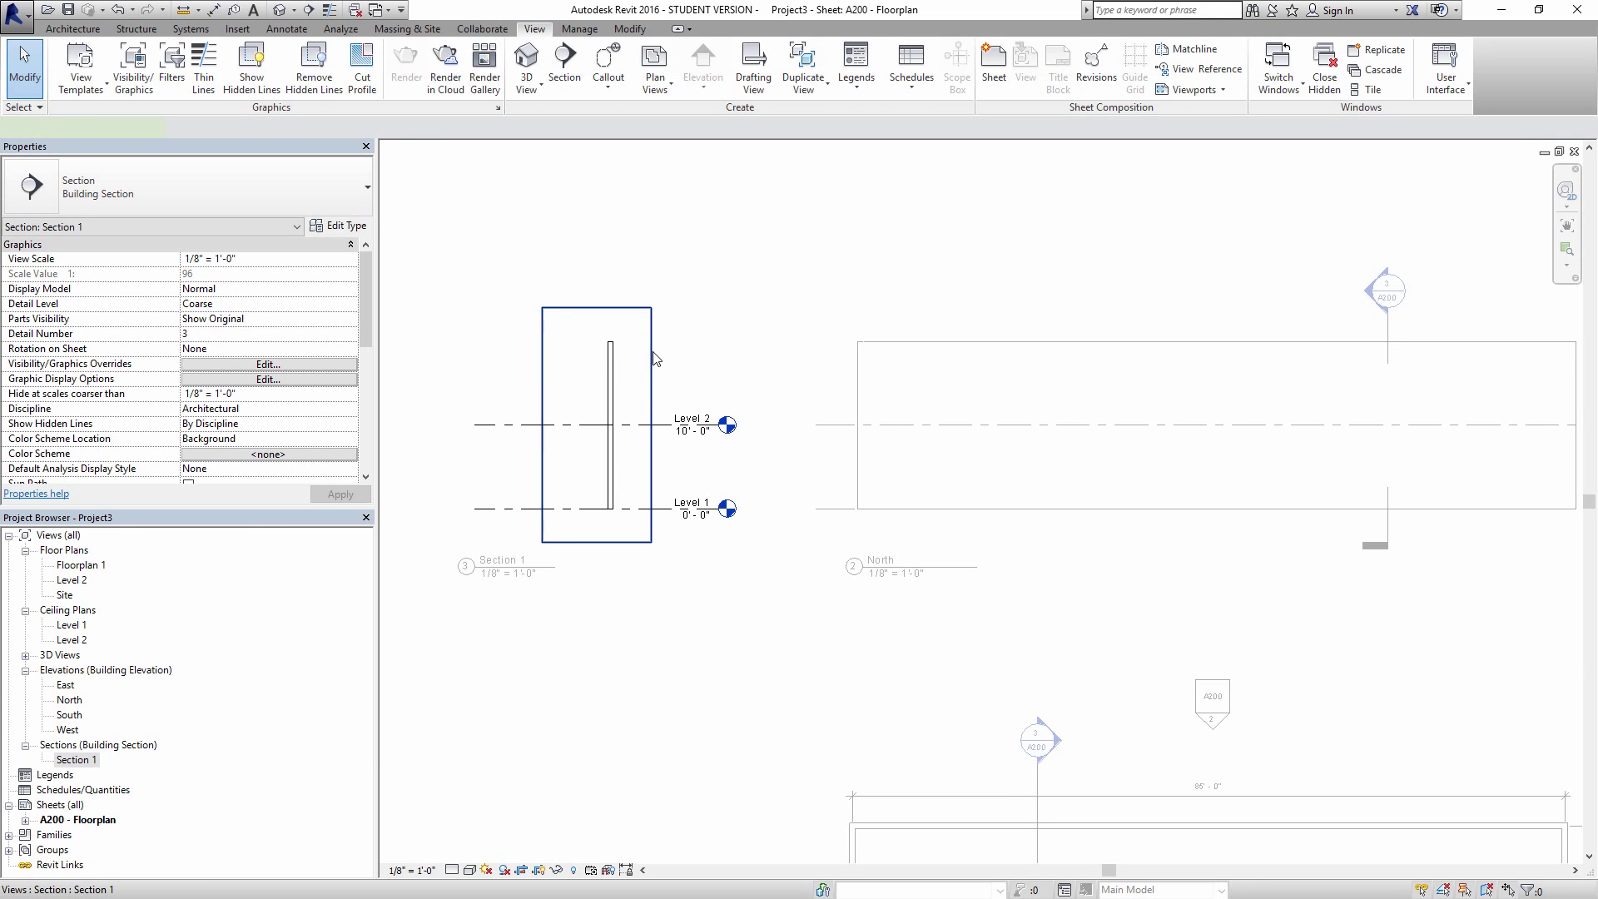
pyautogui.click(652, 349)
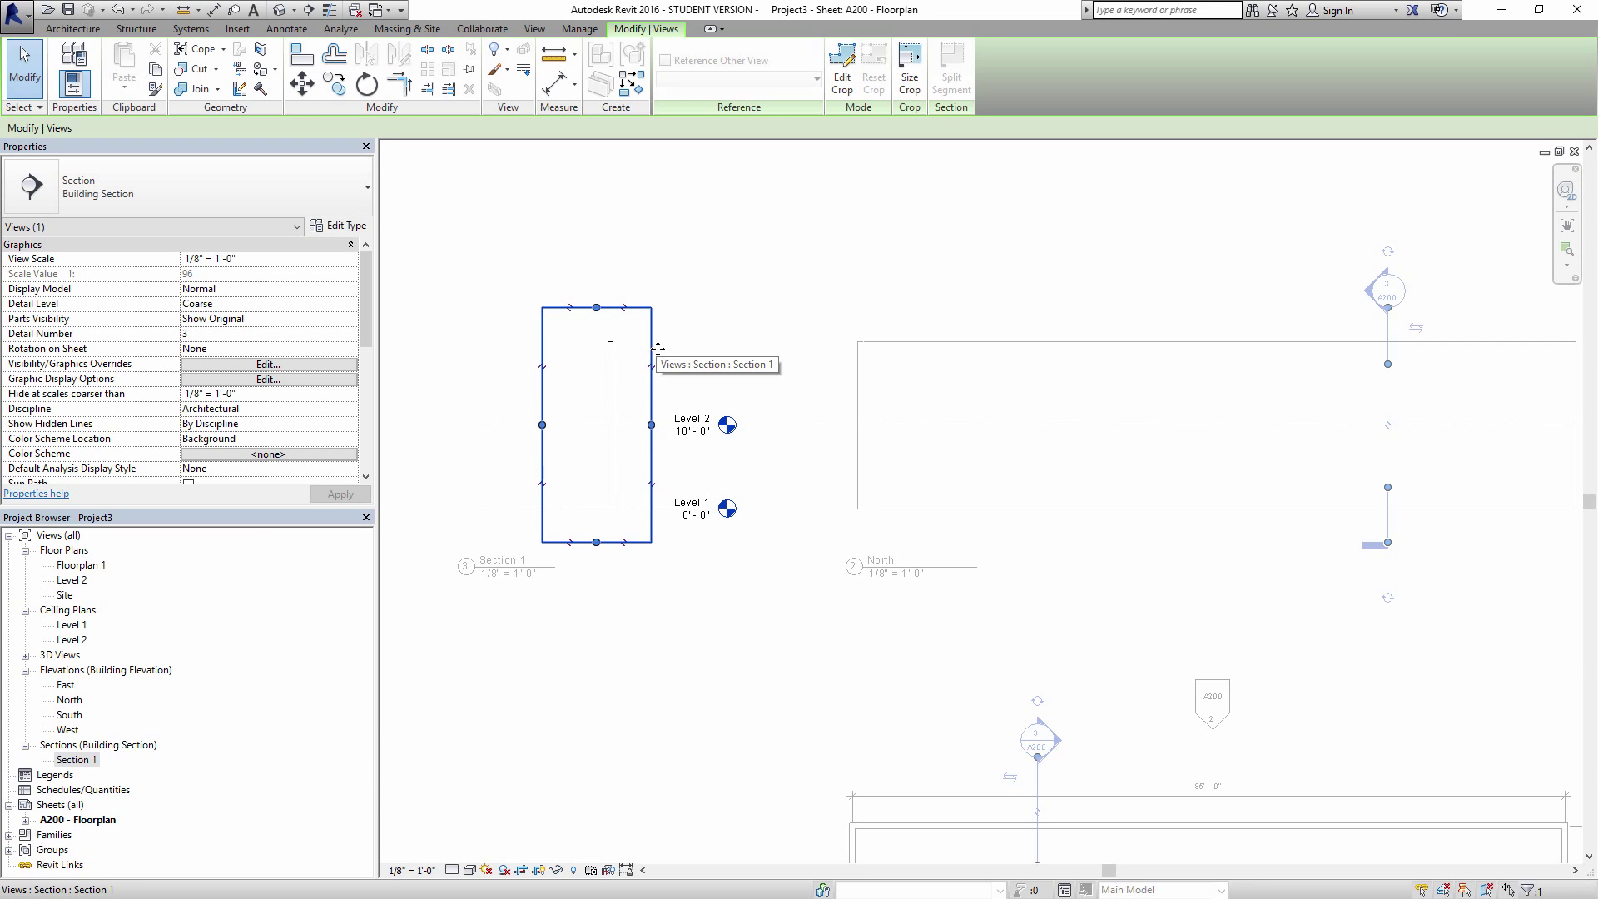
pyautogui.click(542, 871)
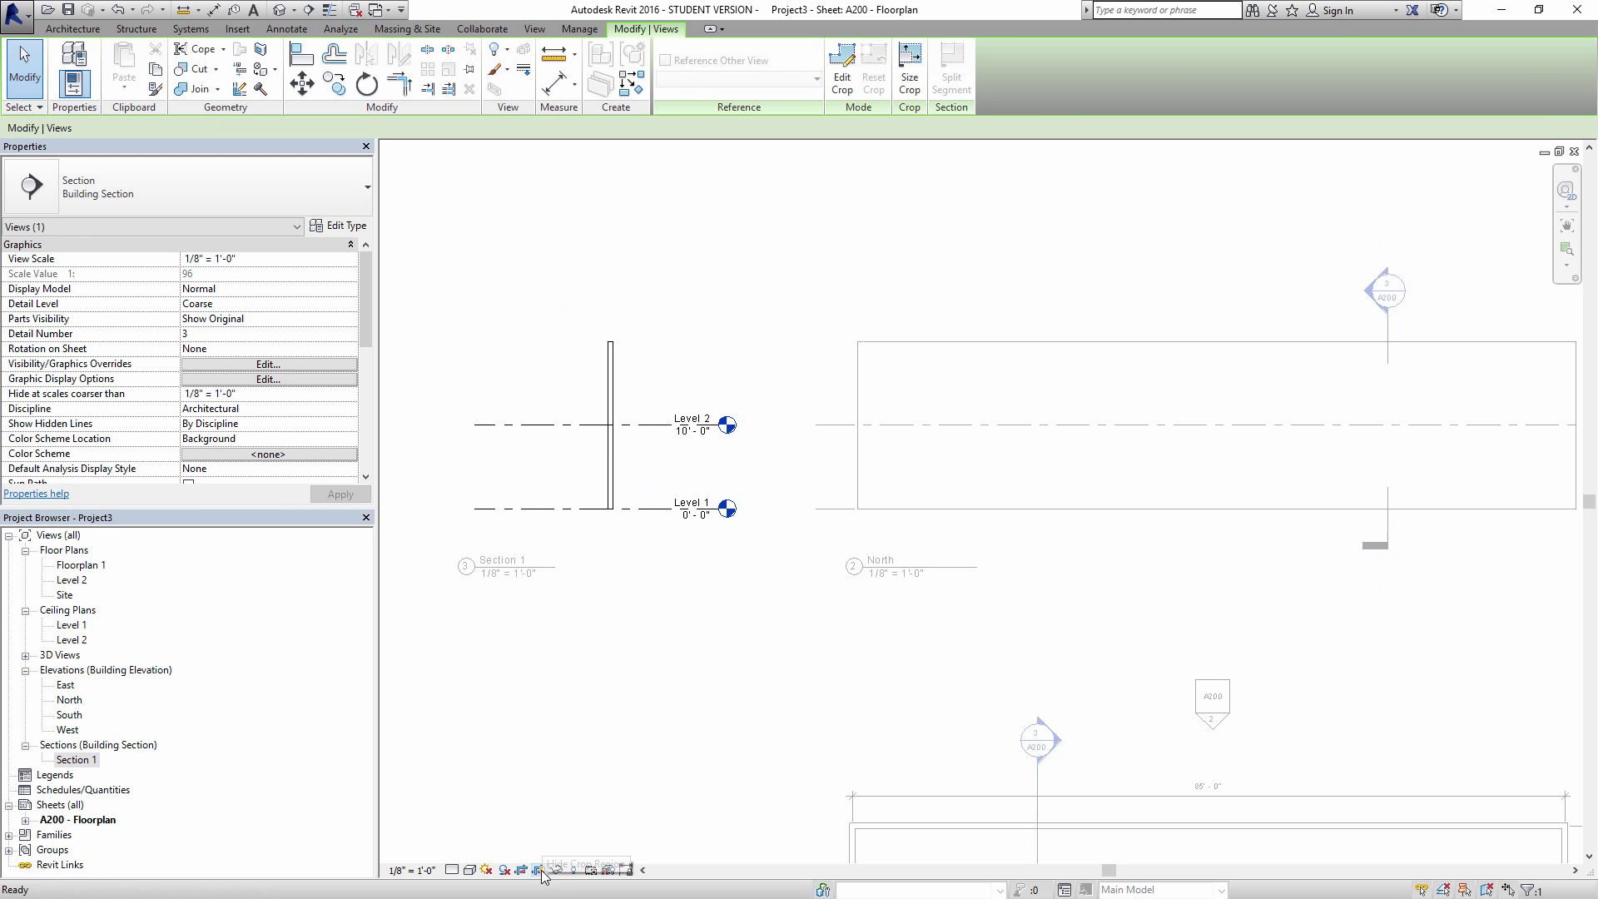
pyautogui.rightClick(664, 717)
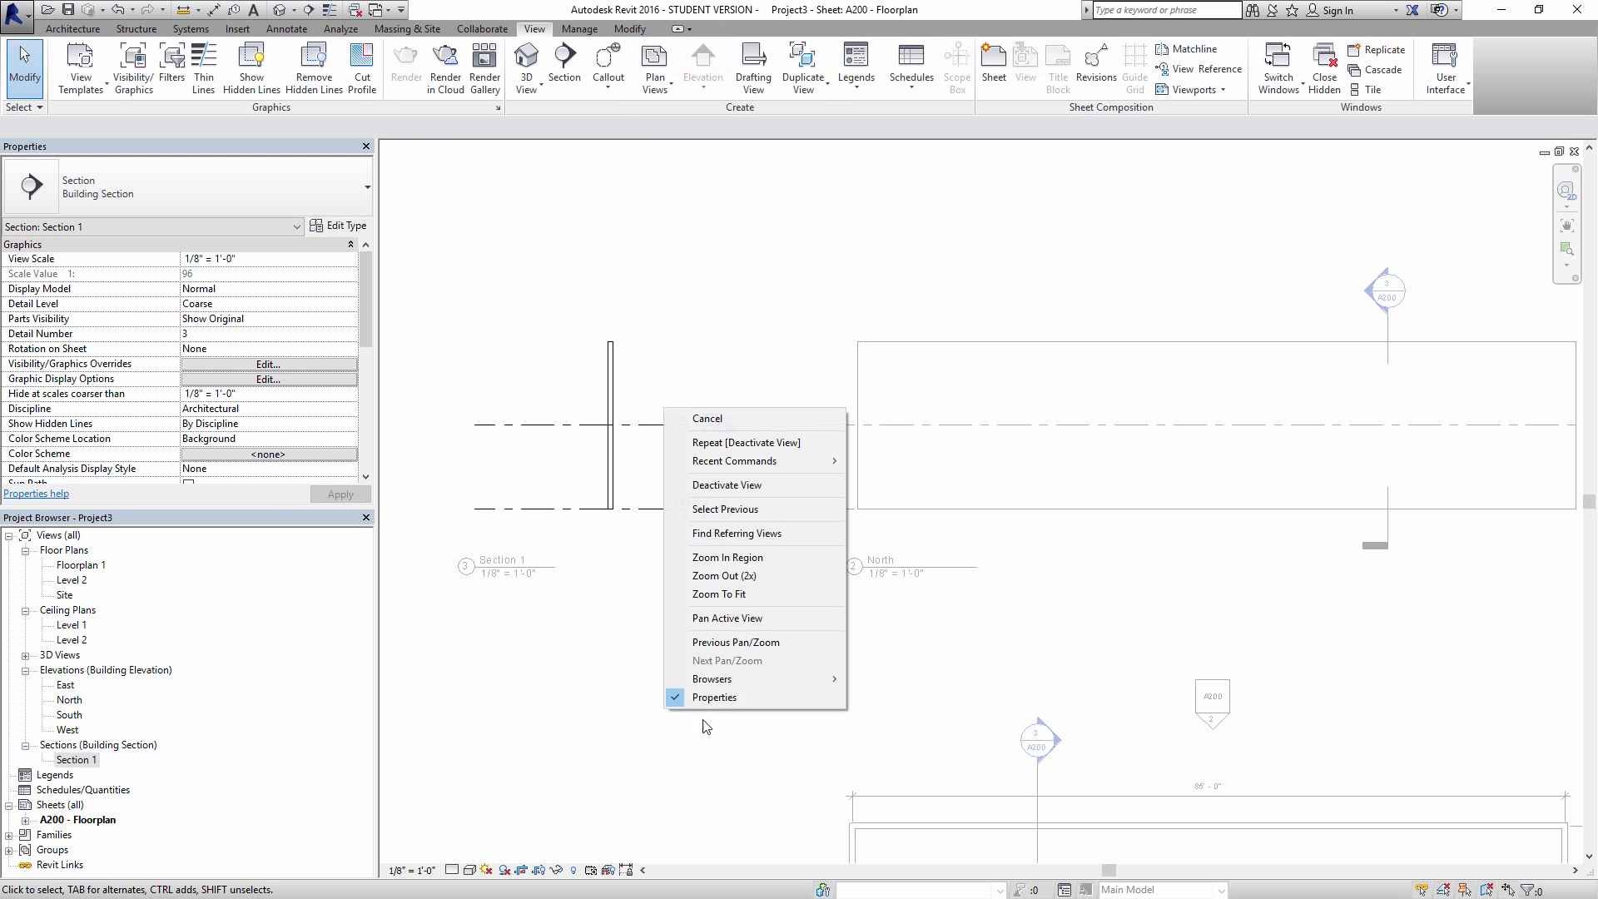
pyautogui.click(732, 490)
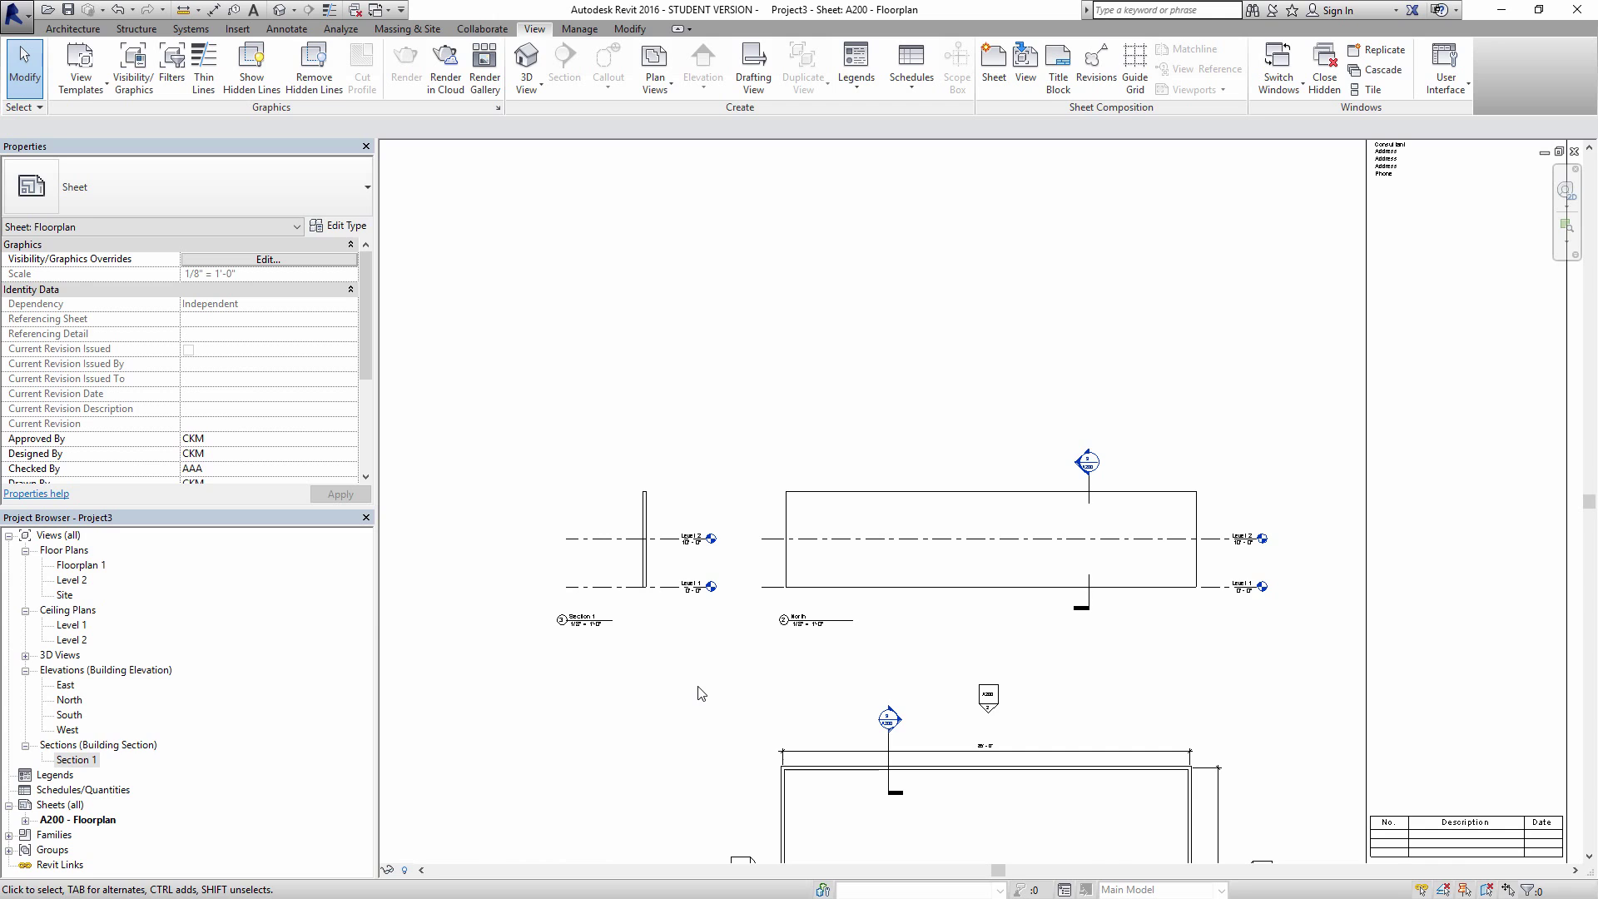
# Step: Activate the Section 1 view on the sheet and hide the Level 1 bubble at the end facing the North elevation
pyautogui.scroll(5, 724, 637)
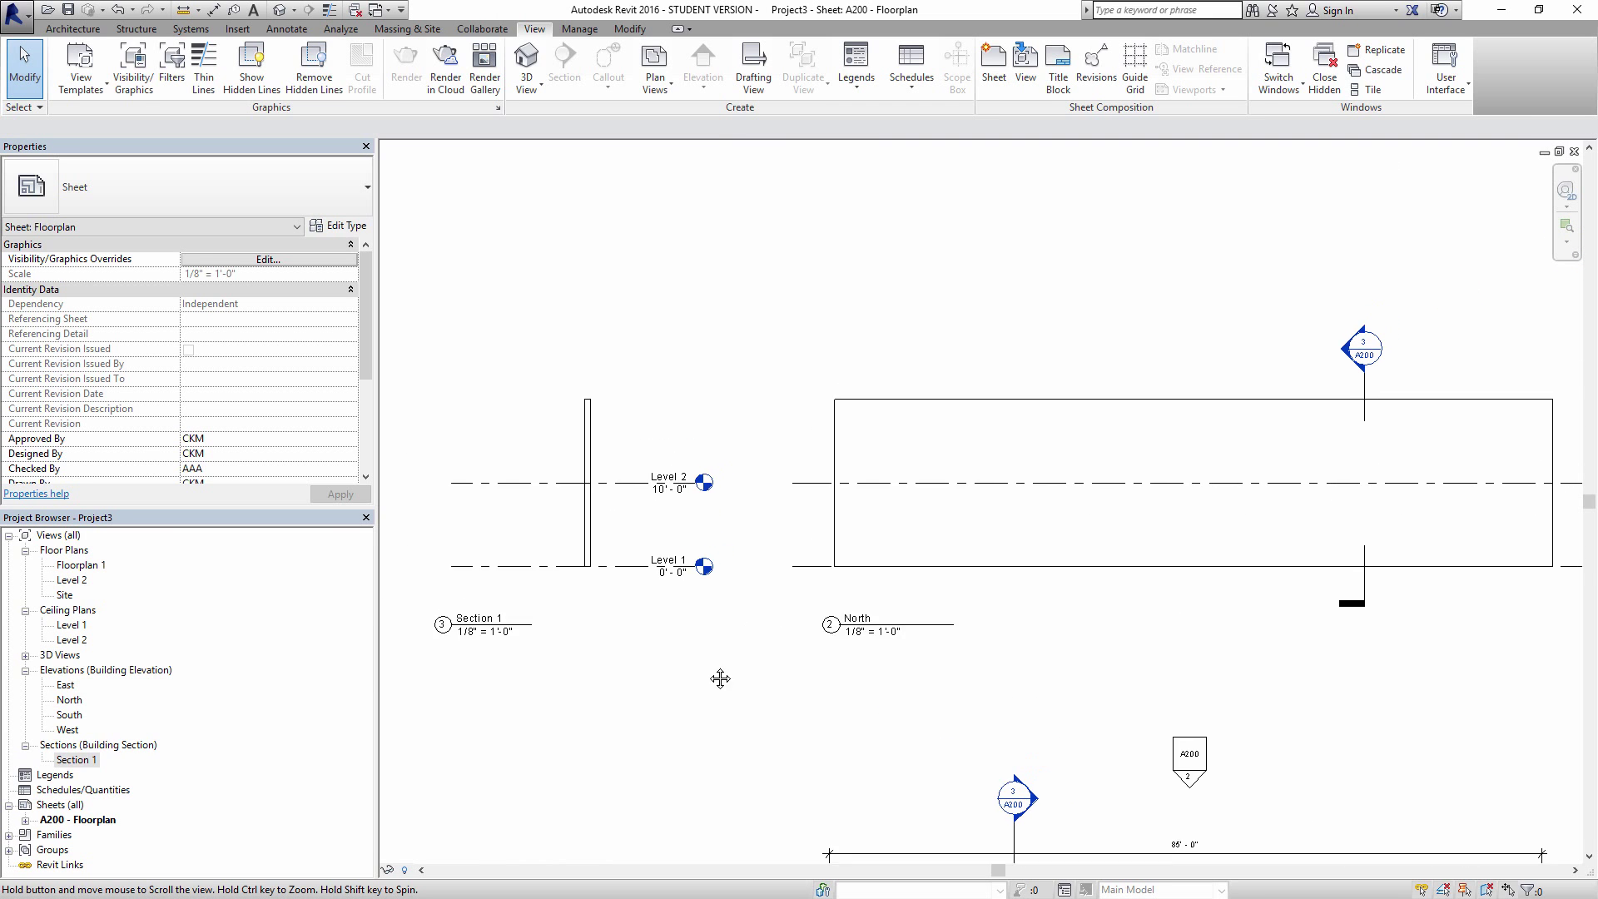
pyautogui.click(1405, 543)
pyautogui.scroll(-1, 1398, 556)
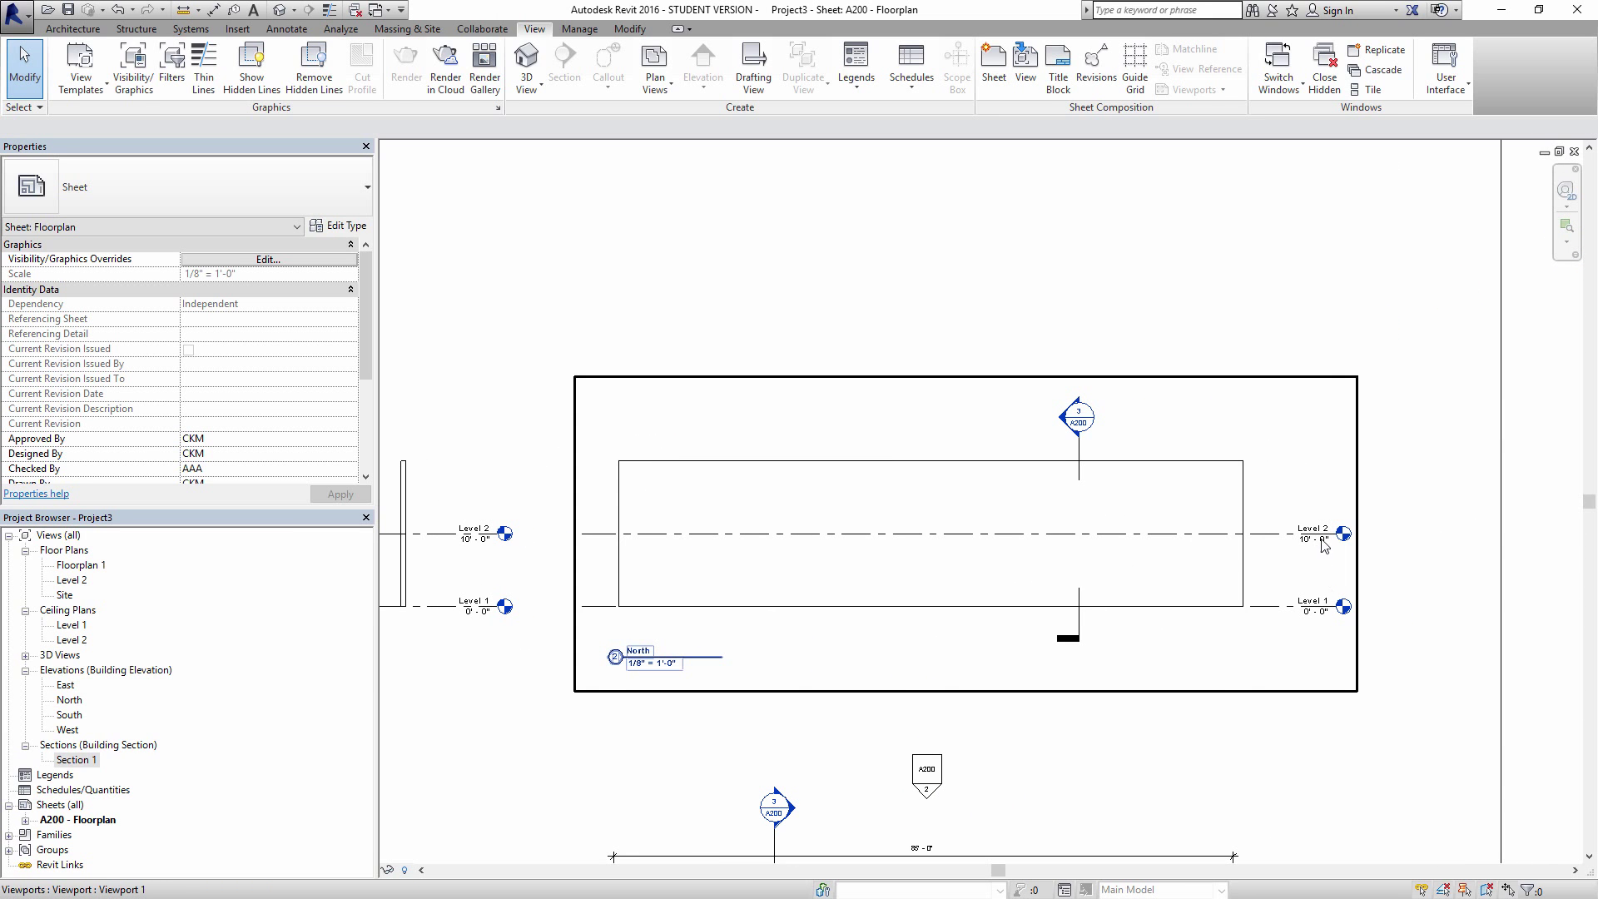
pyautogui.moveTo(1325, 545); pyautogui.dragTo(1417, 545, button='middle')
pyautogui.click(556, 537)
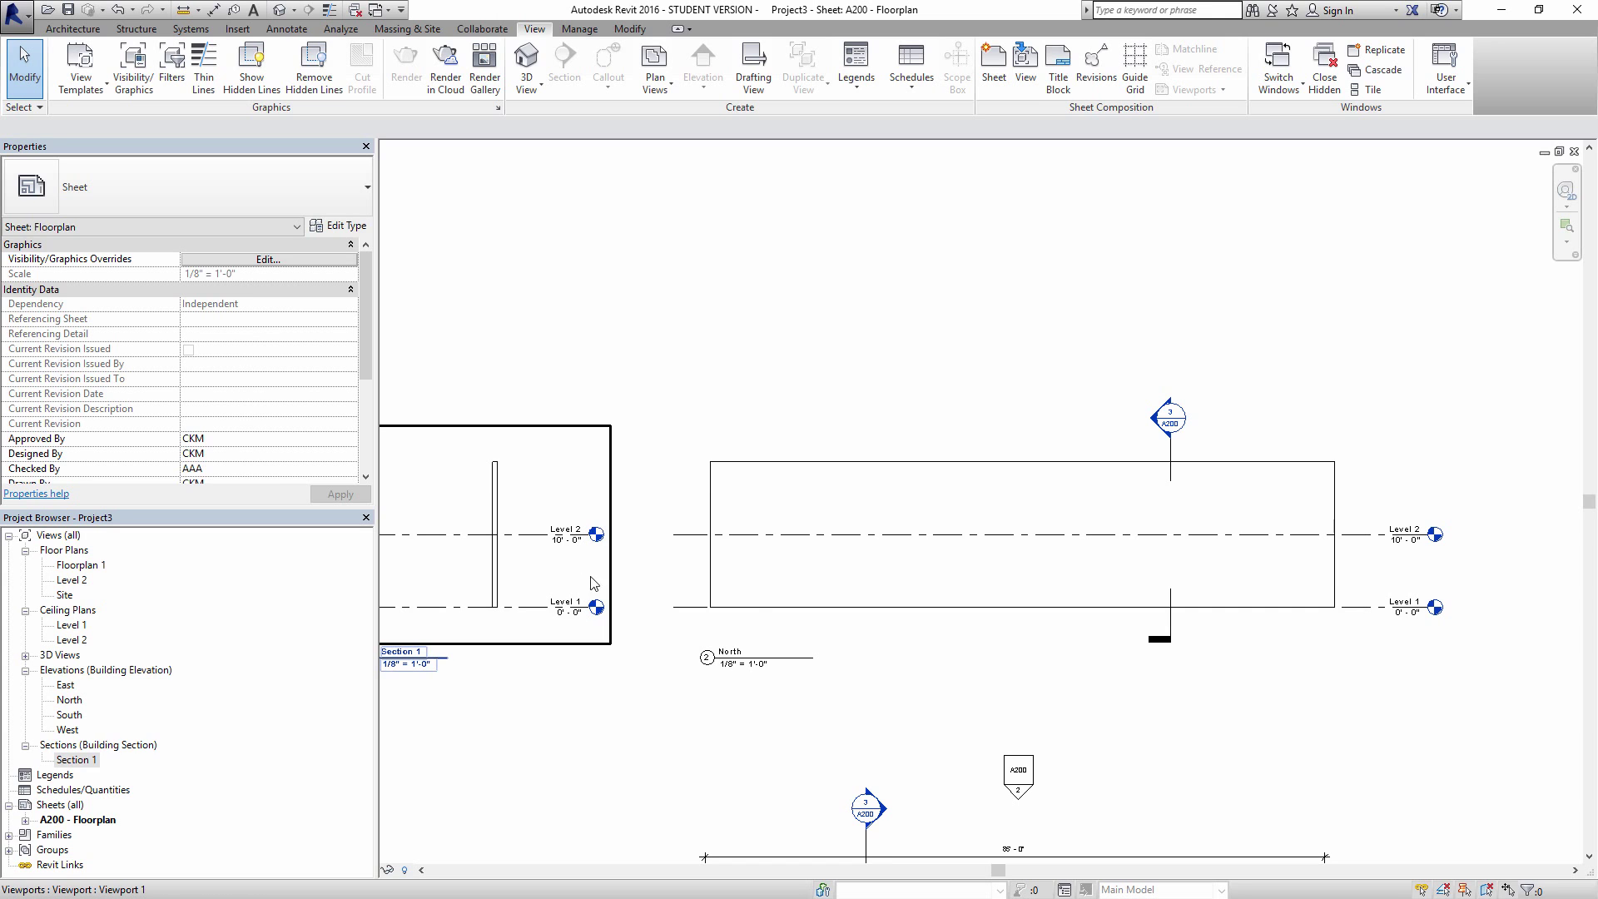
pyautogui.doubleClick(518, 575)
pyautogui.click(629, 612)
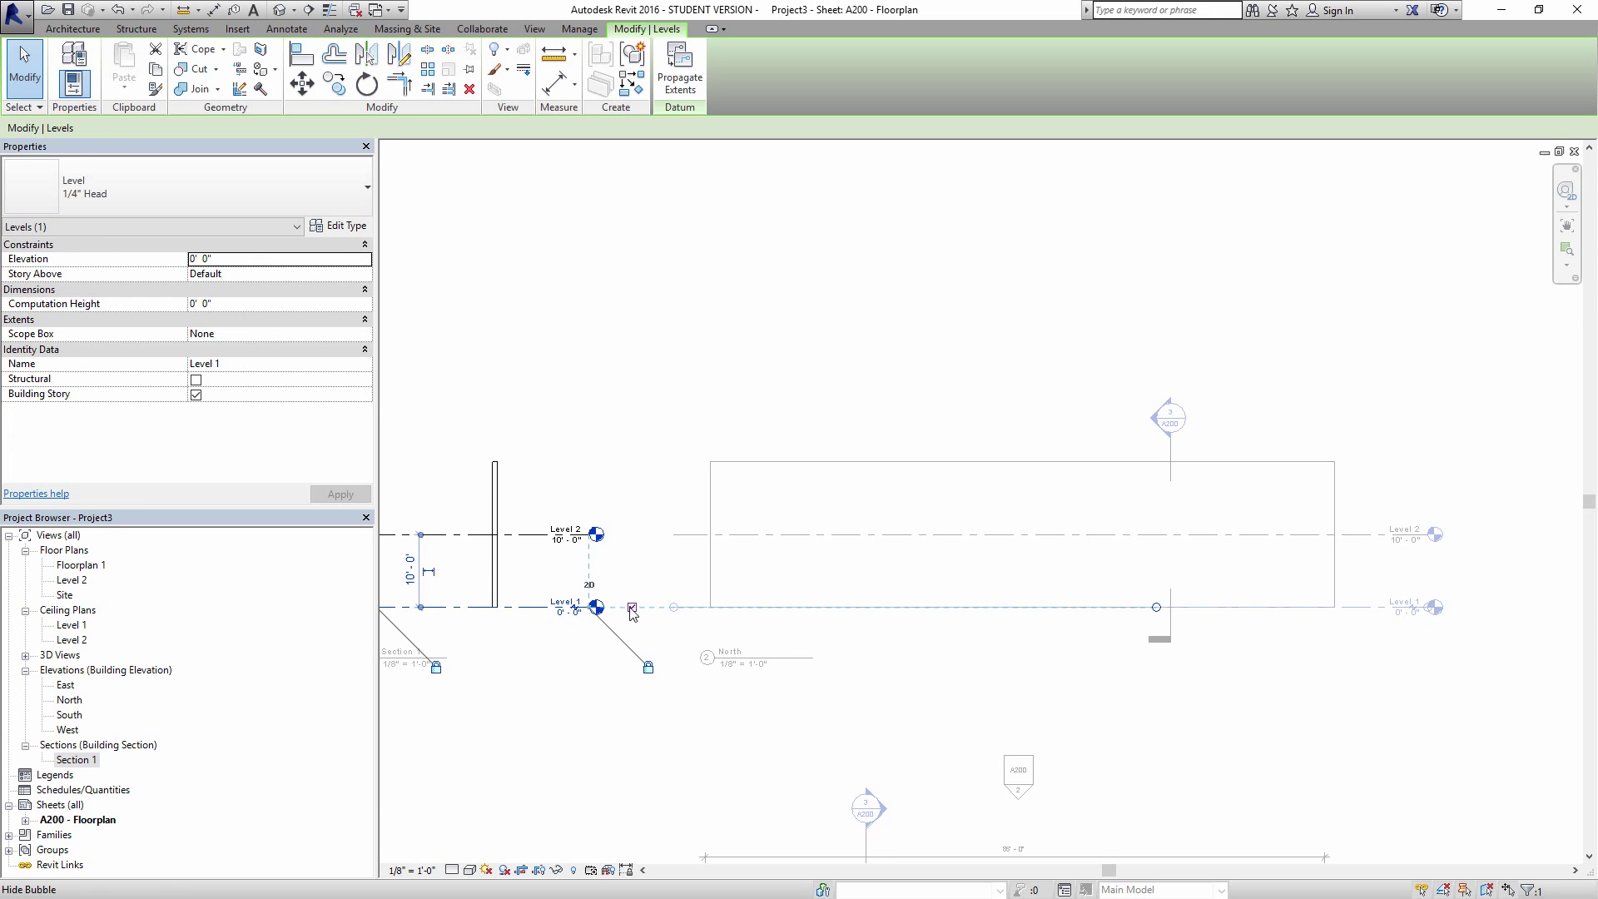
pyautogui.click(632, 608)
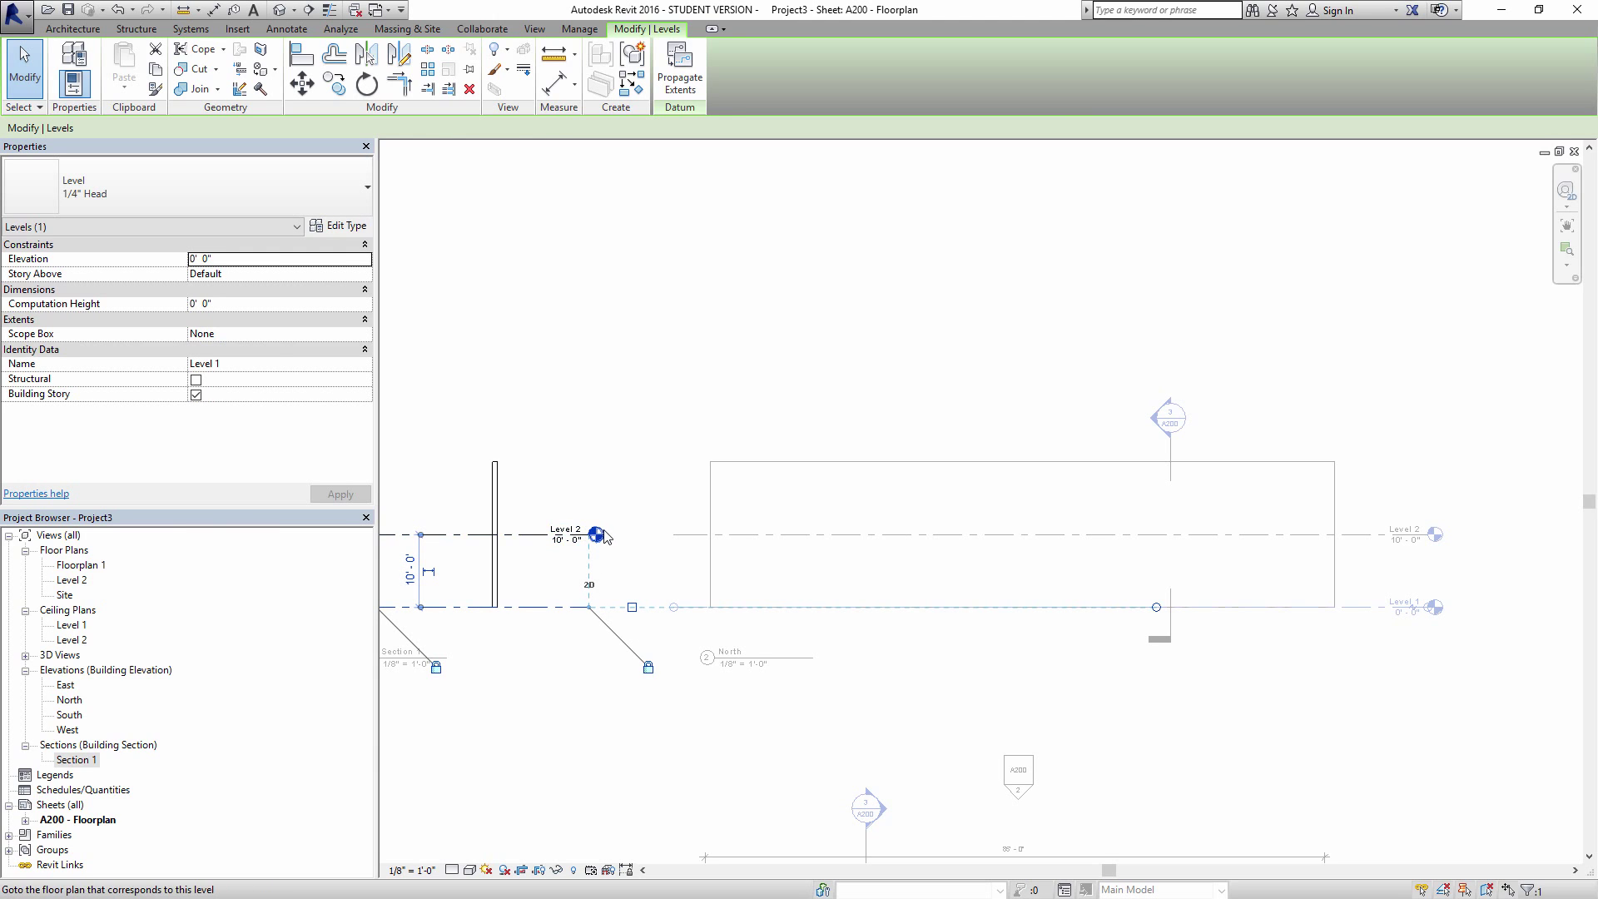
# Step: Hide the Level 2 bubble in the Section 1 view at the end facing the North elevation
pyautogui.click(573, 543)
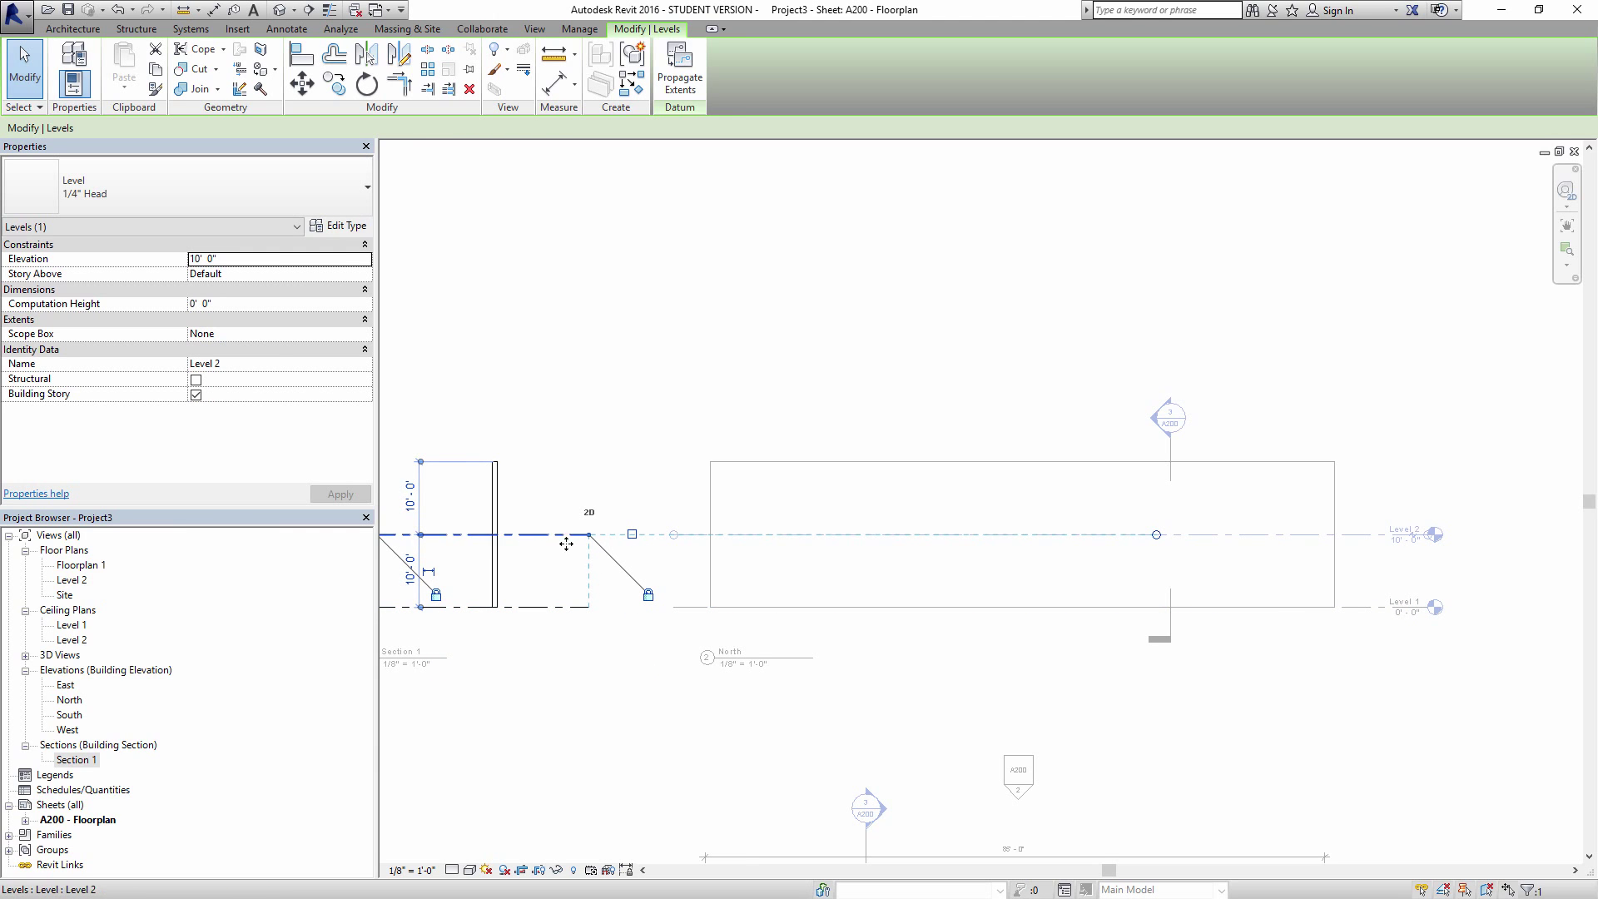
pyautogui.click(633, 536)
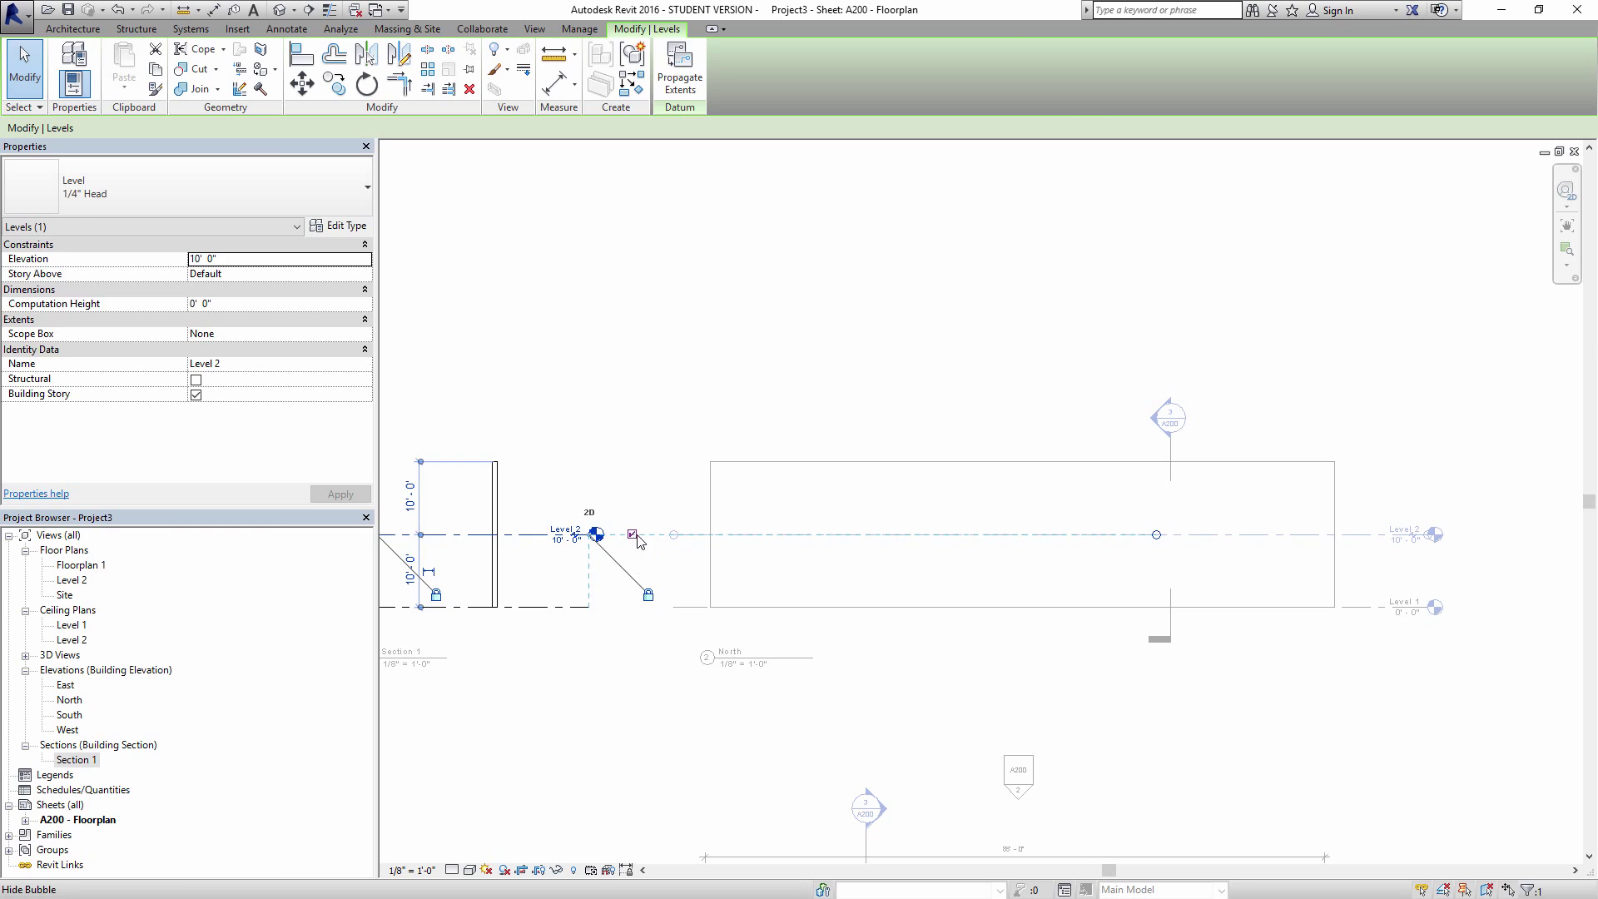
pyautogui.press('Escape')
pyautogui.click(586, 542)
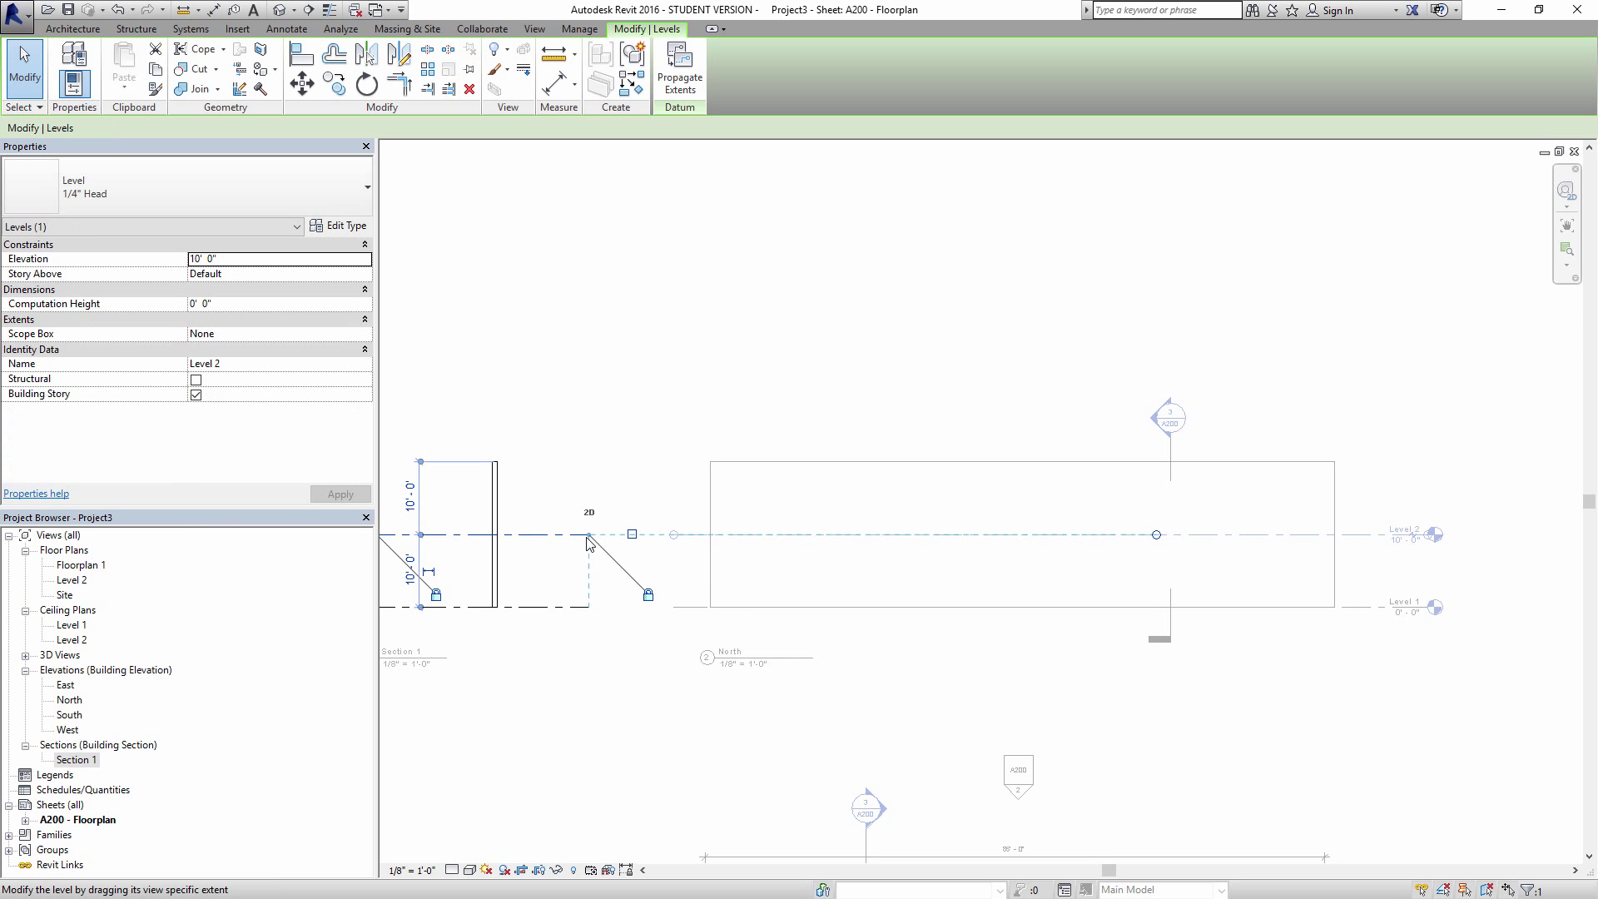
# Step: Extend Section 1's level lines to meet those of the North elevation, and deactivate the view
pyautogui.moveTo(589, 535); pyautogui.dragTo(676, 535)
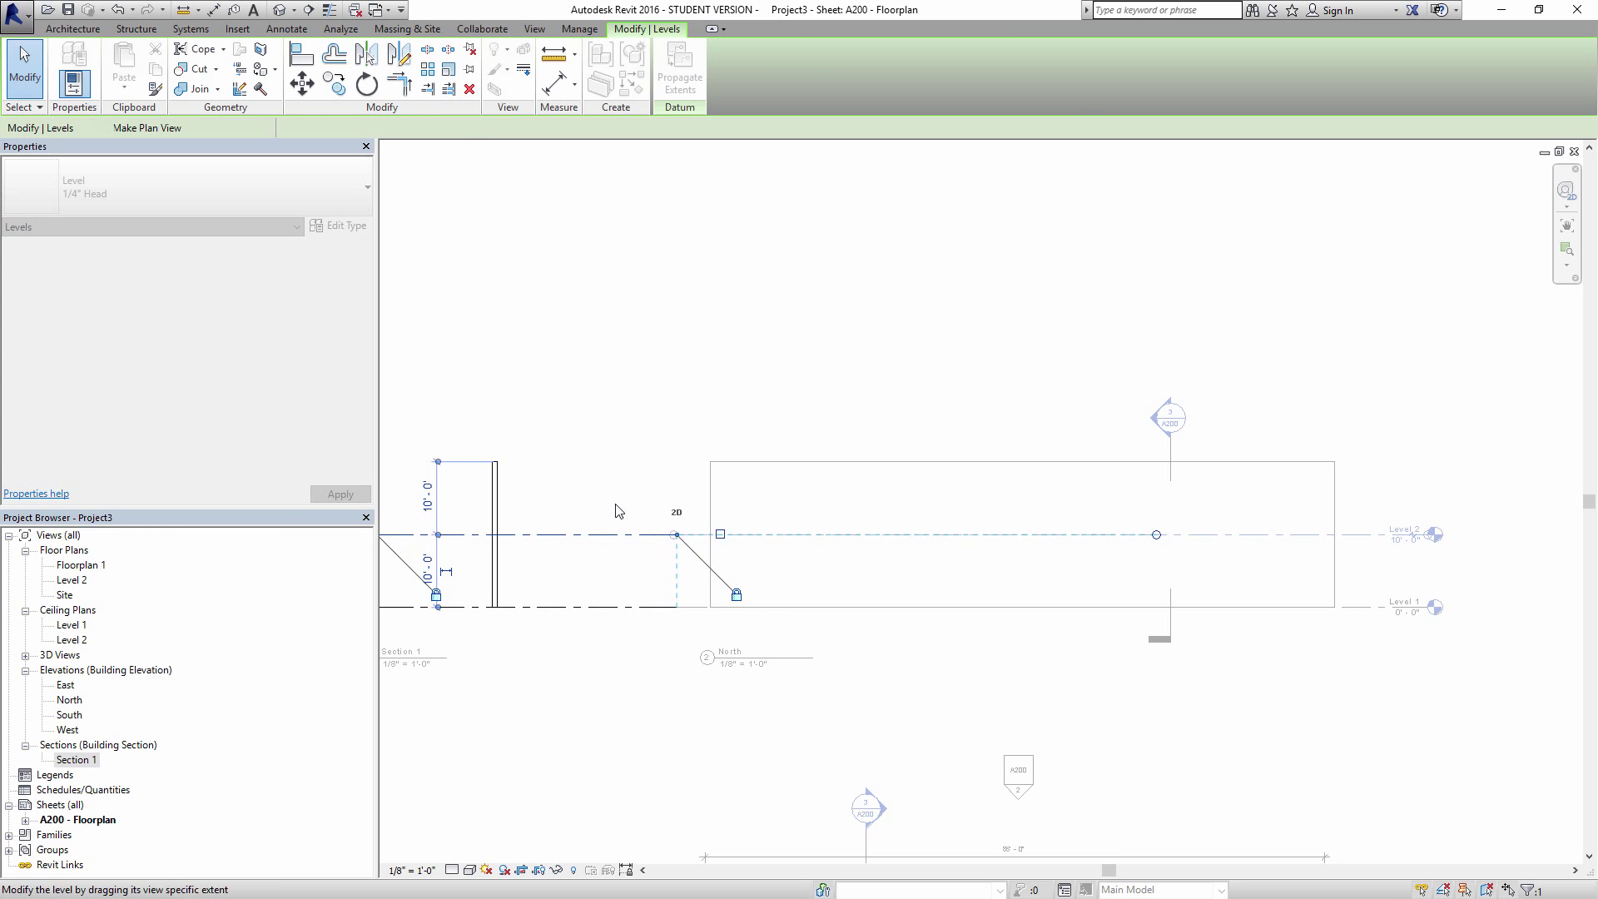
pyautogui.rightClick(675, 472)
pyautogui.click(712, 546)
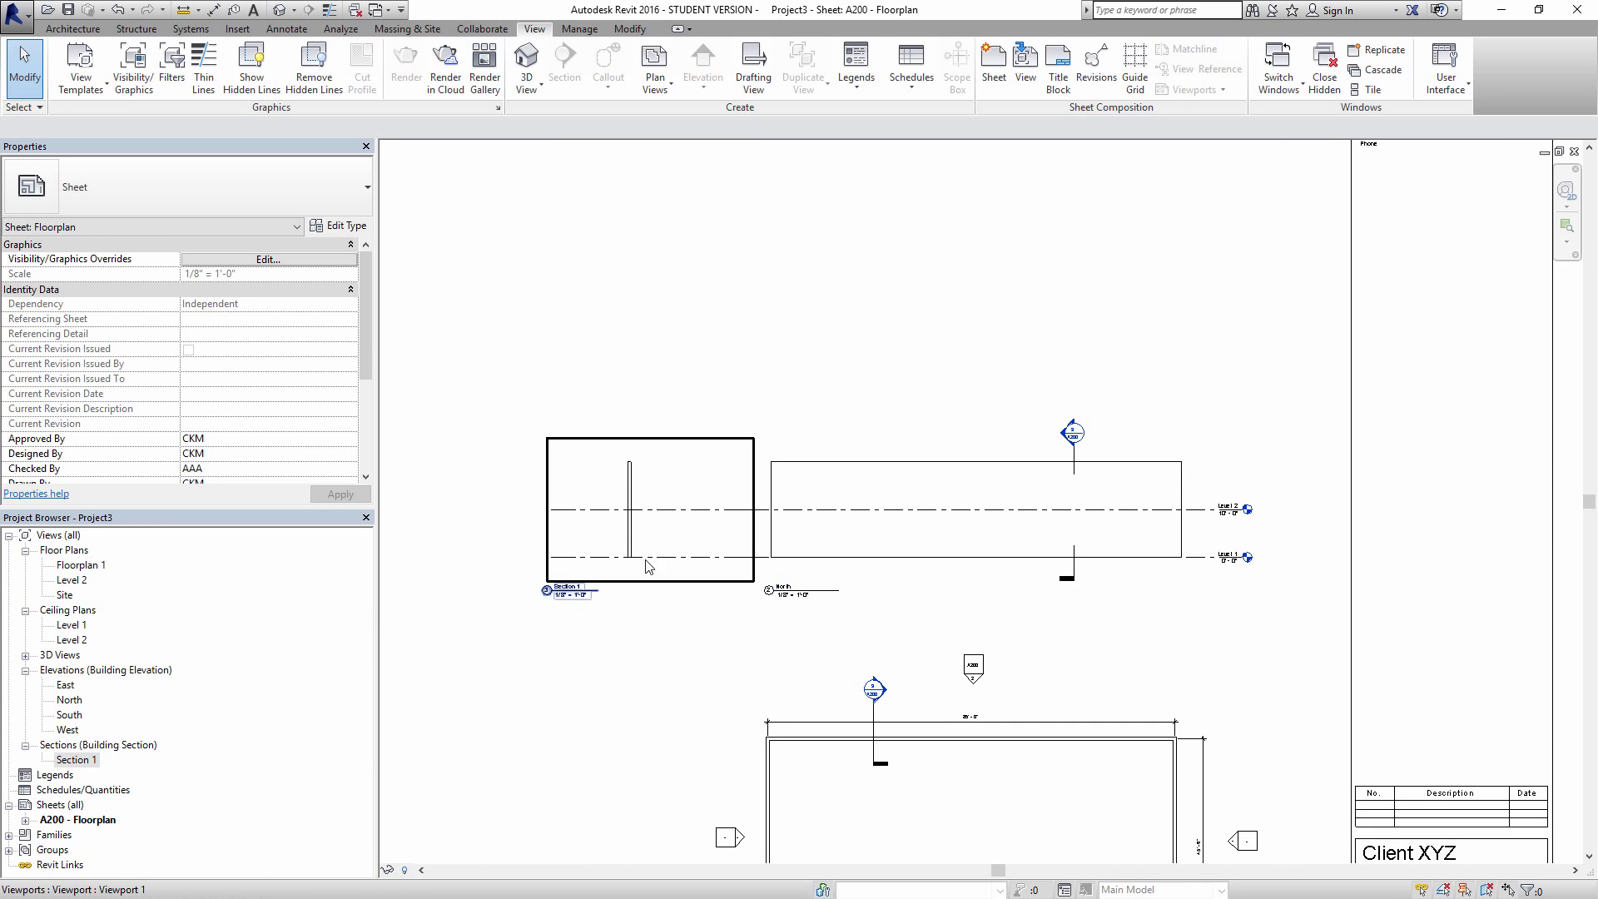
pyautogui.scroll(-1, 645, 704)
pyautogui.moveTo(645, 703); pyautogui.dragTo(757, 600, button='middle')
pyautogui.press('z')
pyautogui.press('f')
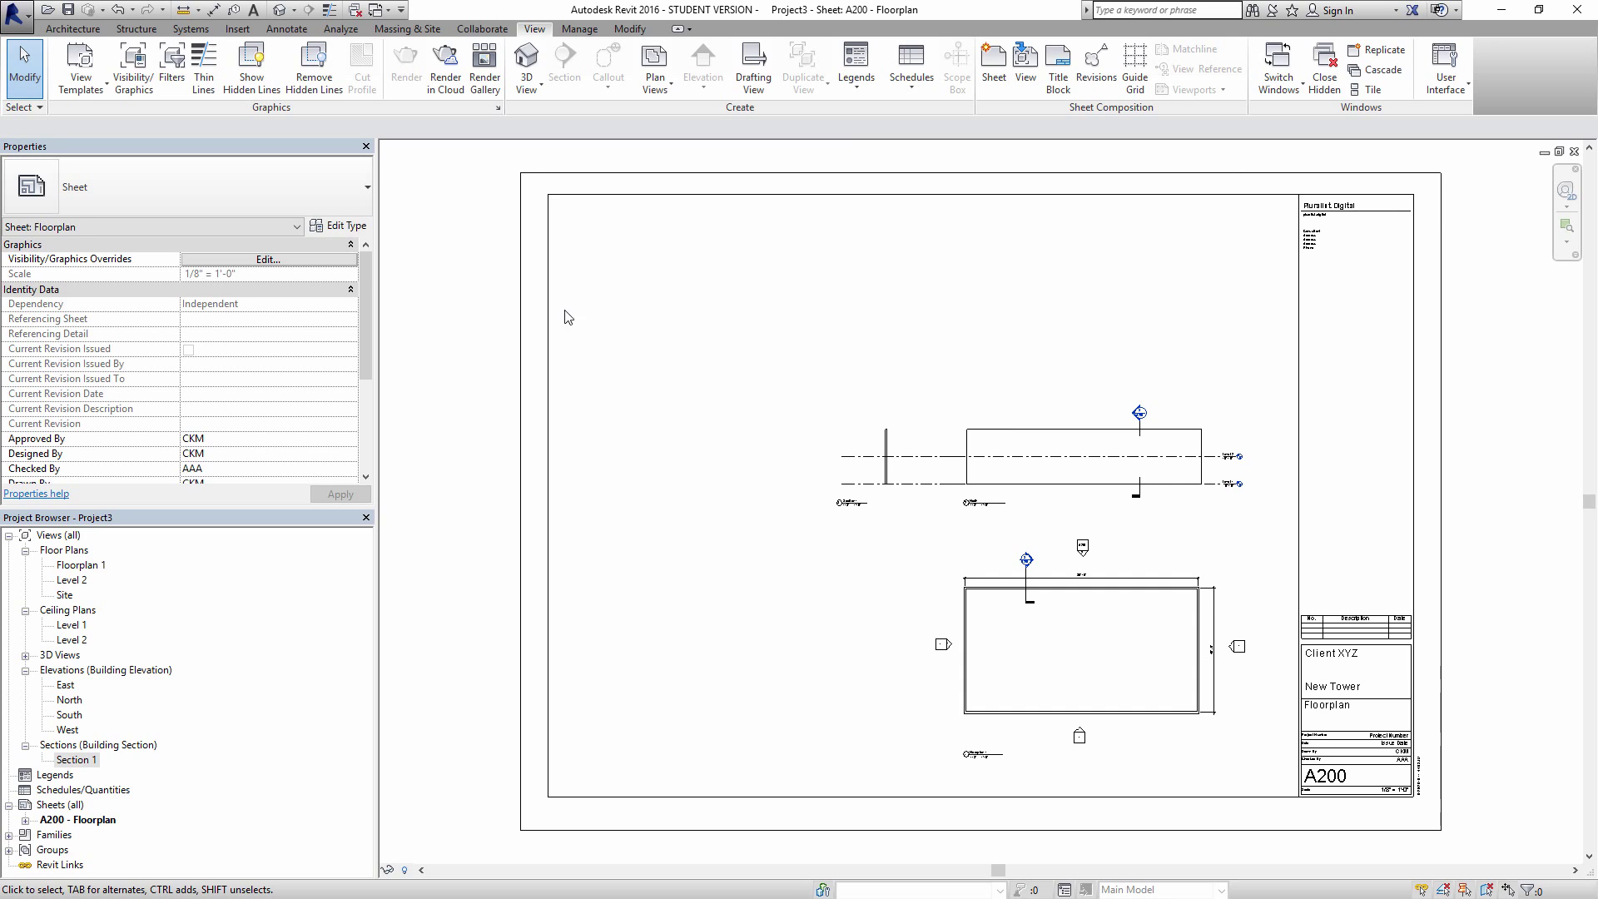
# Step: Open the default 3D view and orient it isometrically from the corner between the front, right and top faces
pyautogui.doubleClick(93, 566)
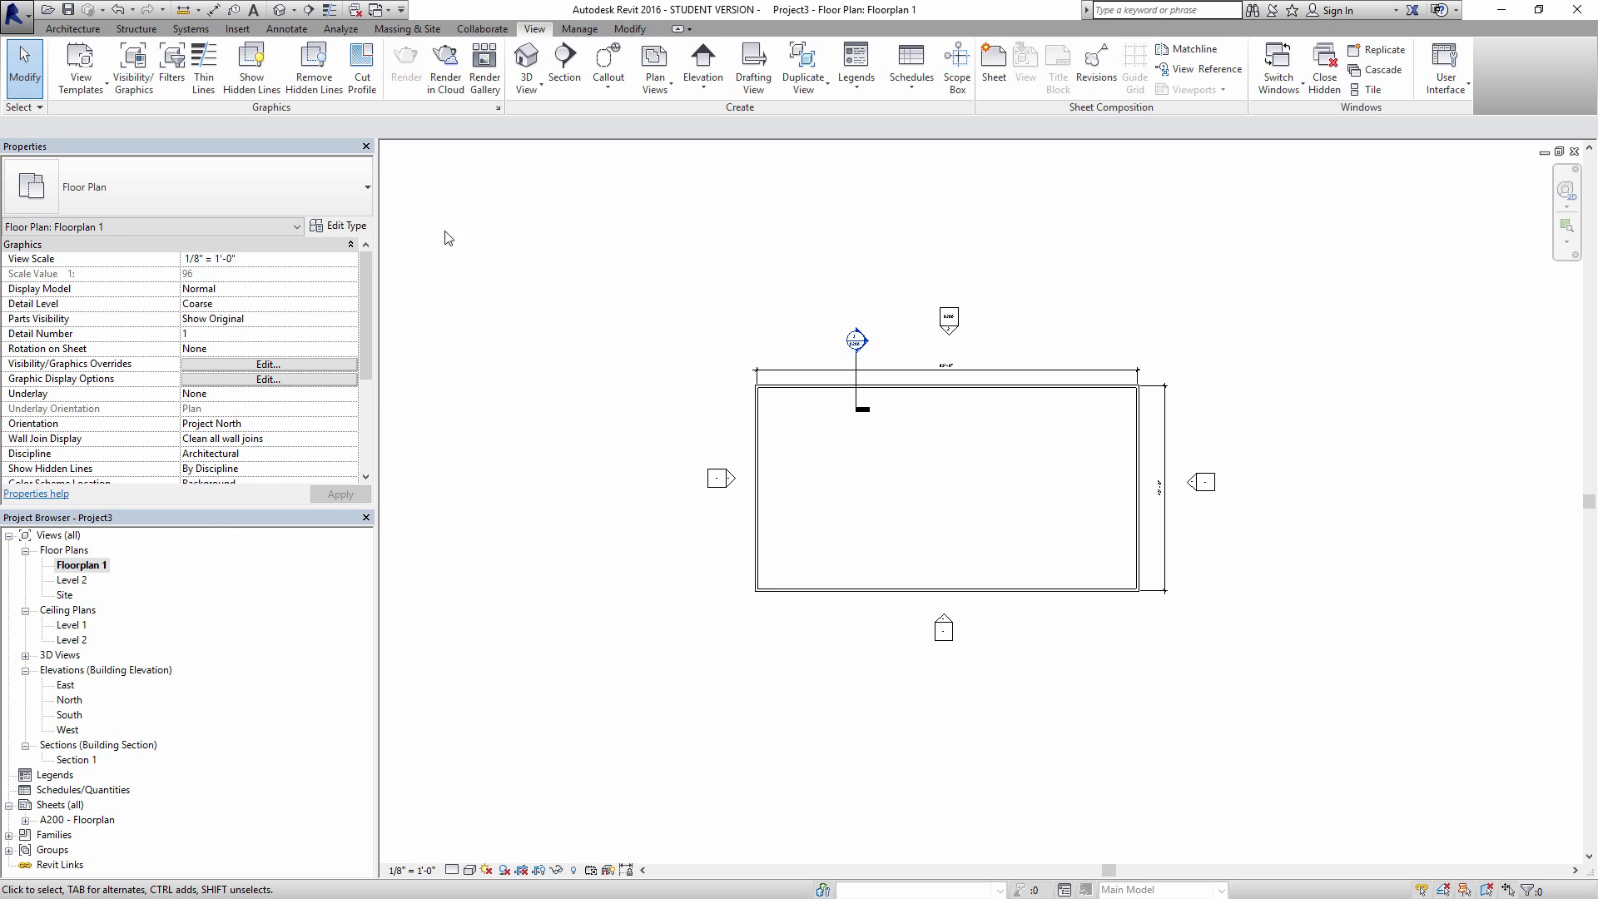
pyautogui.click(279, 12)
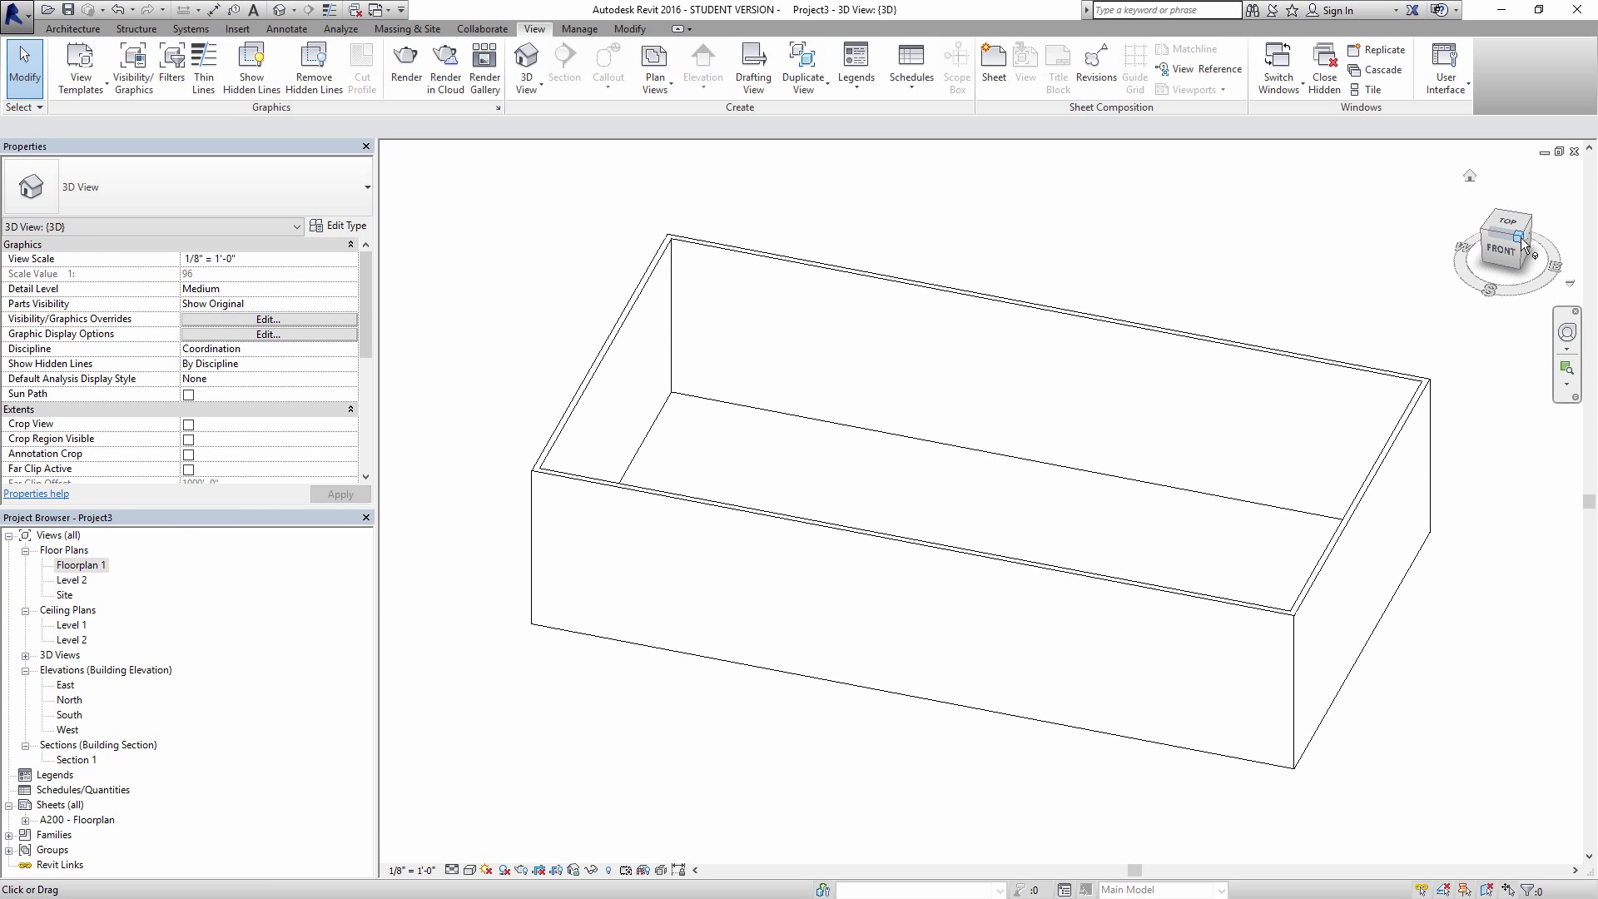
pyautogui.click(1521, 237)
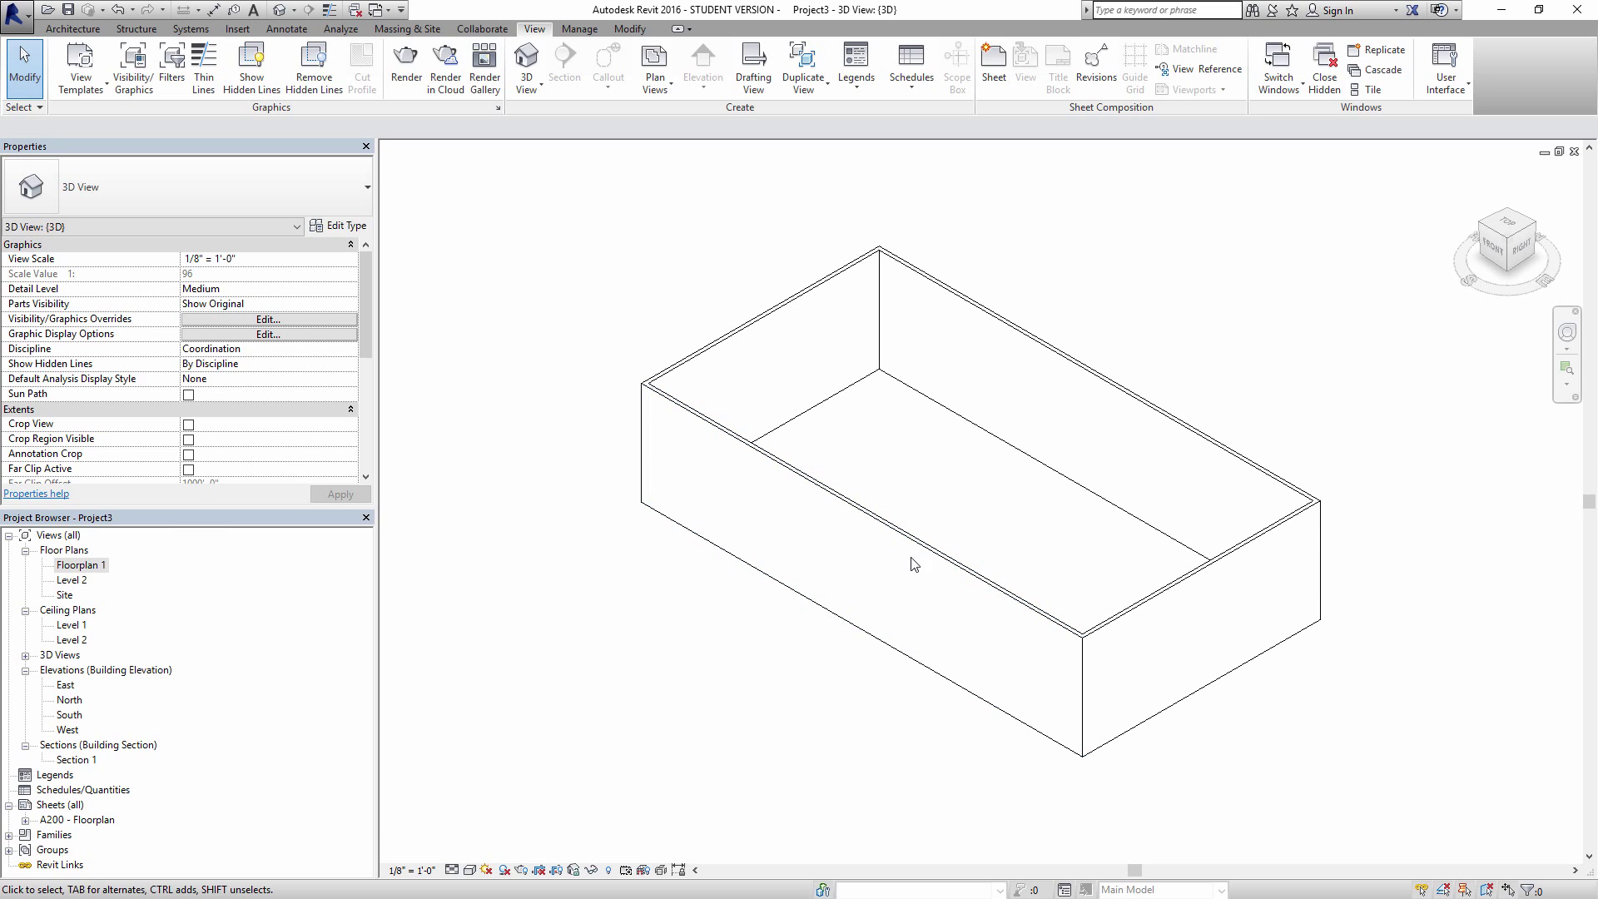
# Step: Try the 3D view at scales of 1/16" = 1'-0" and 3/4" = 1'-0"
pyautogui.click(414, 871)
pyautogui.click(428, 594)
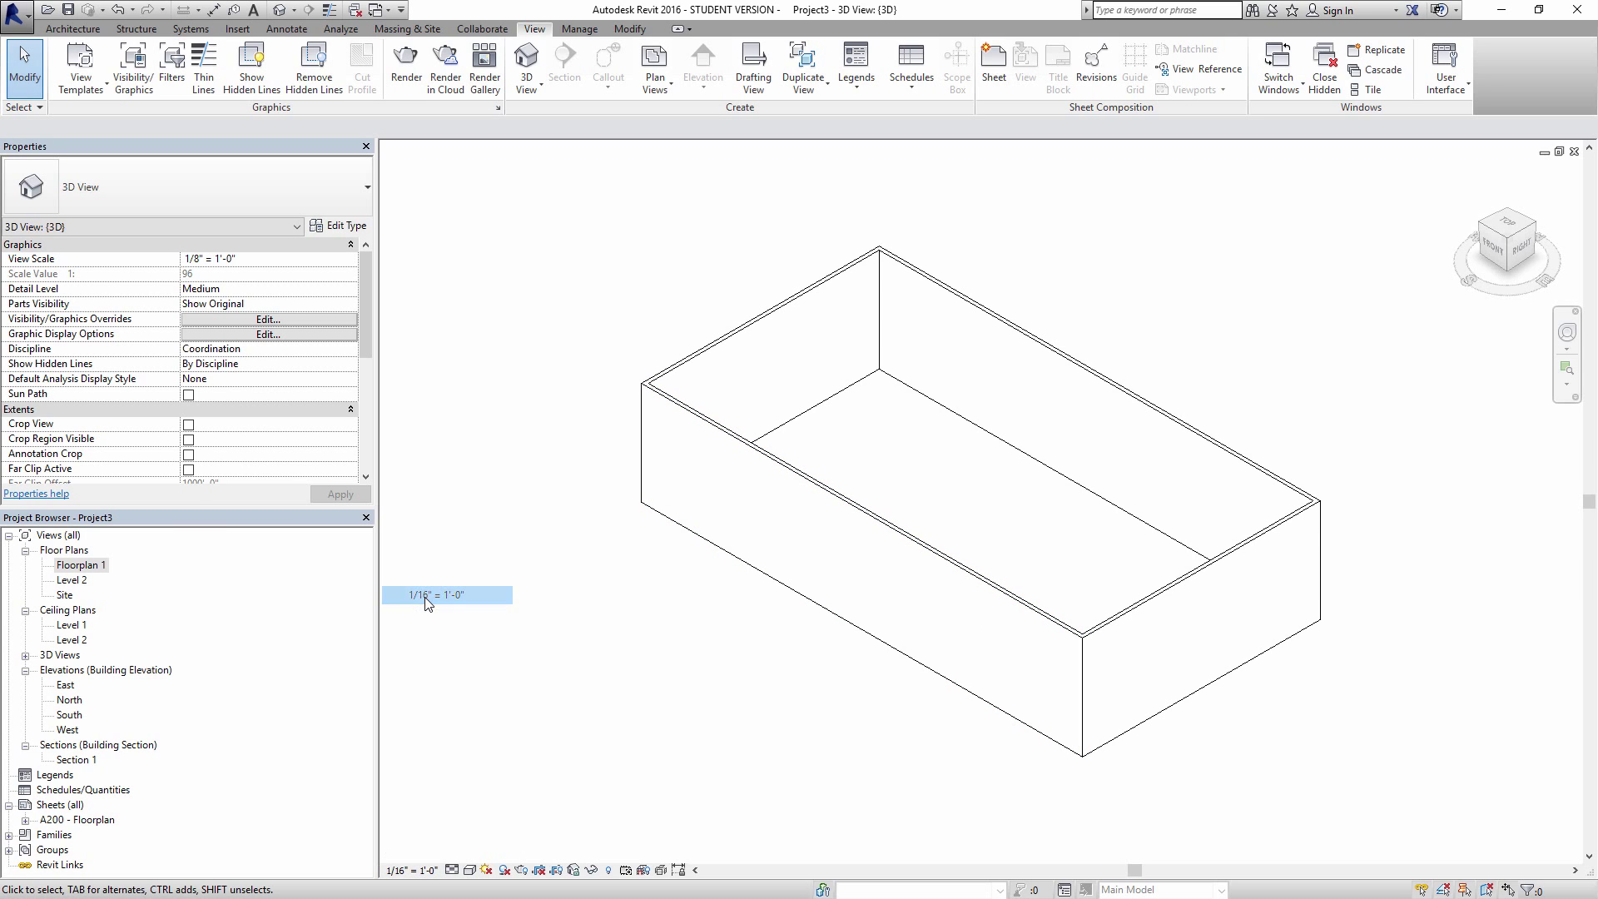
pyautogui.click(414, 871)
pyautogui.click(457, 451)
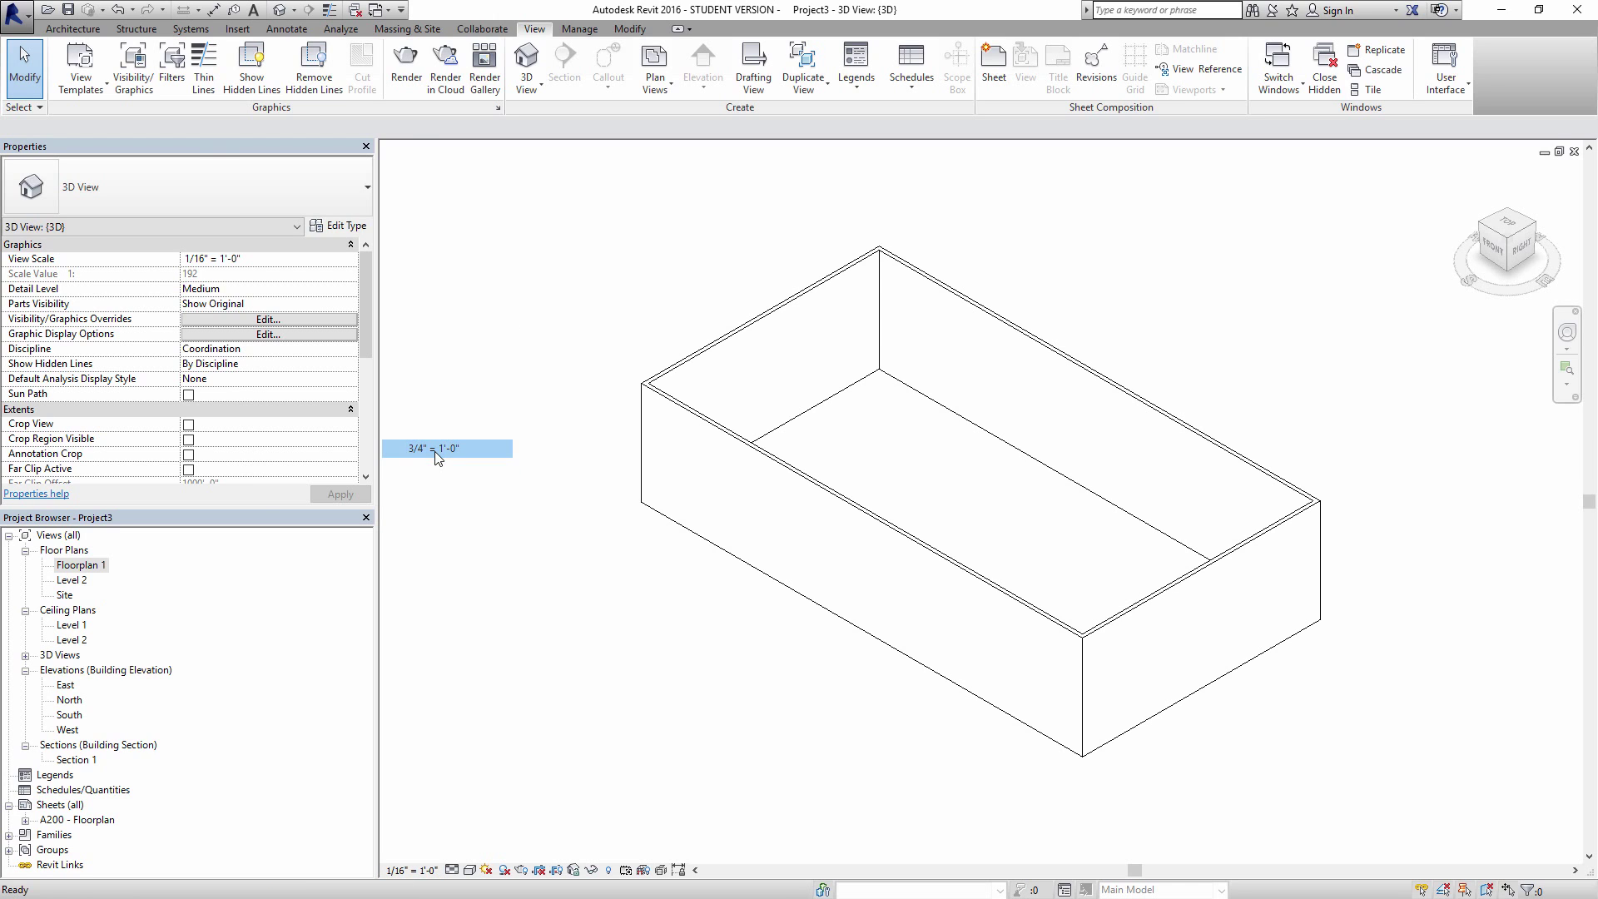
# Step: Set the 3D view's scale to 1" = 10'-0"
pyautogui.click(414, 870)
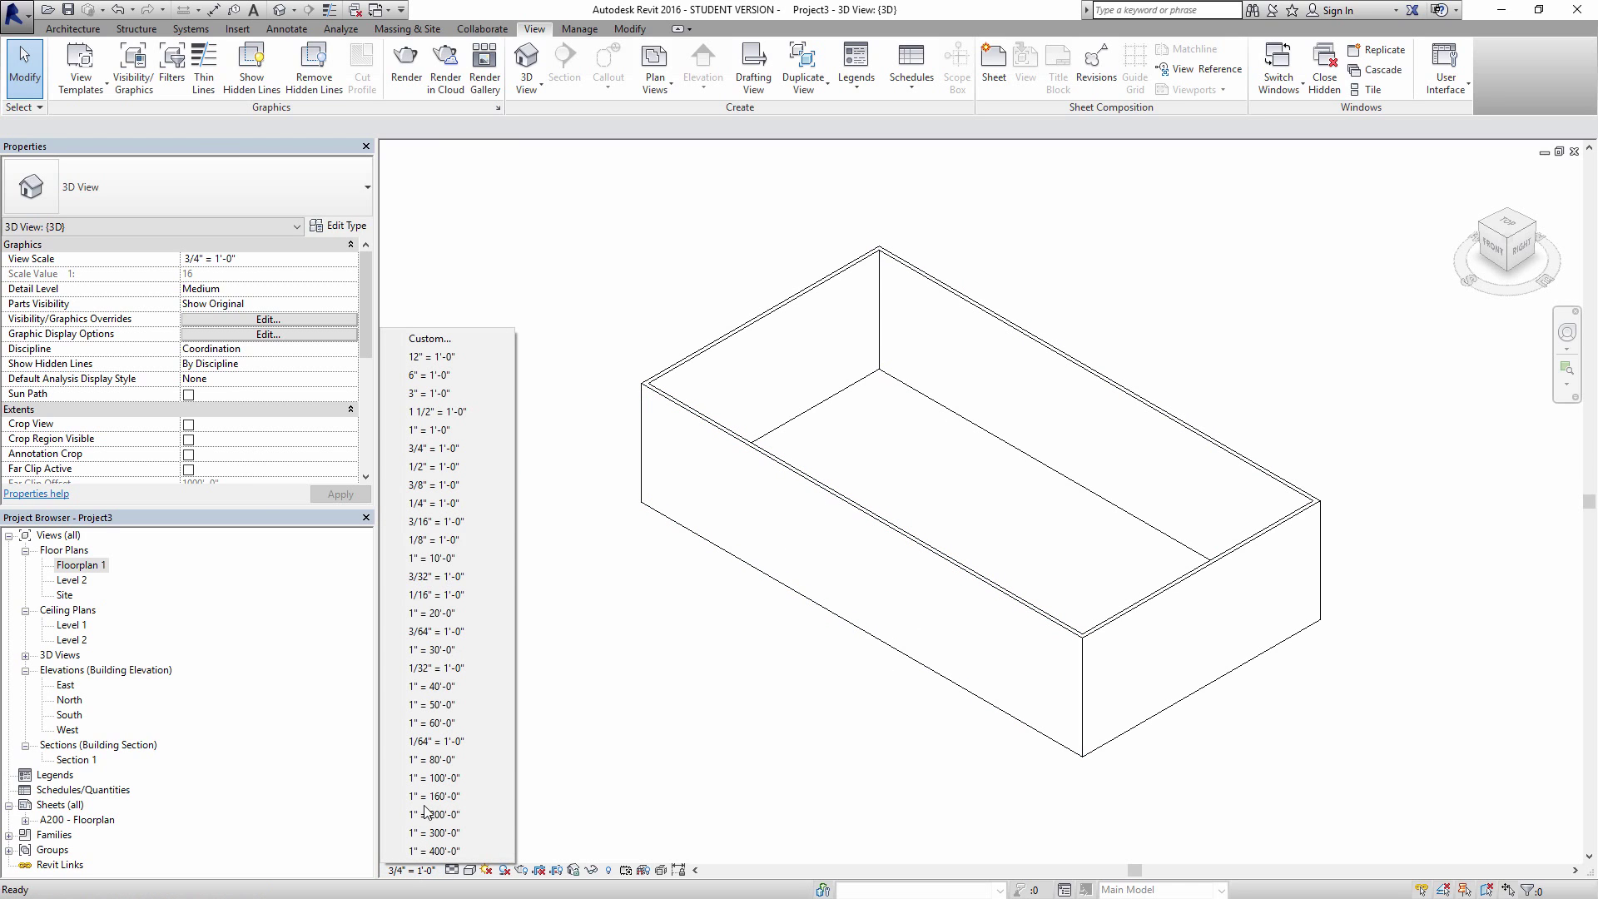
pyautogui.click(437, 557)
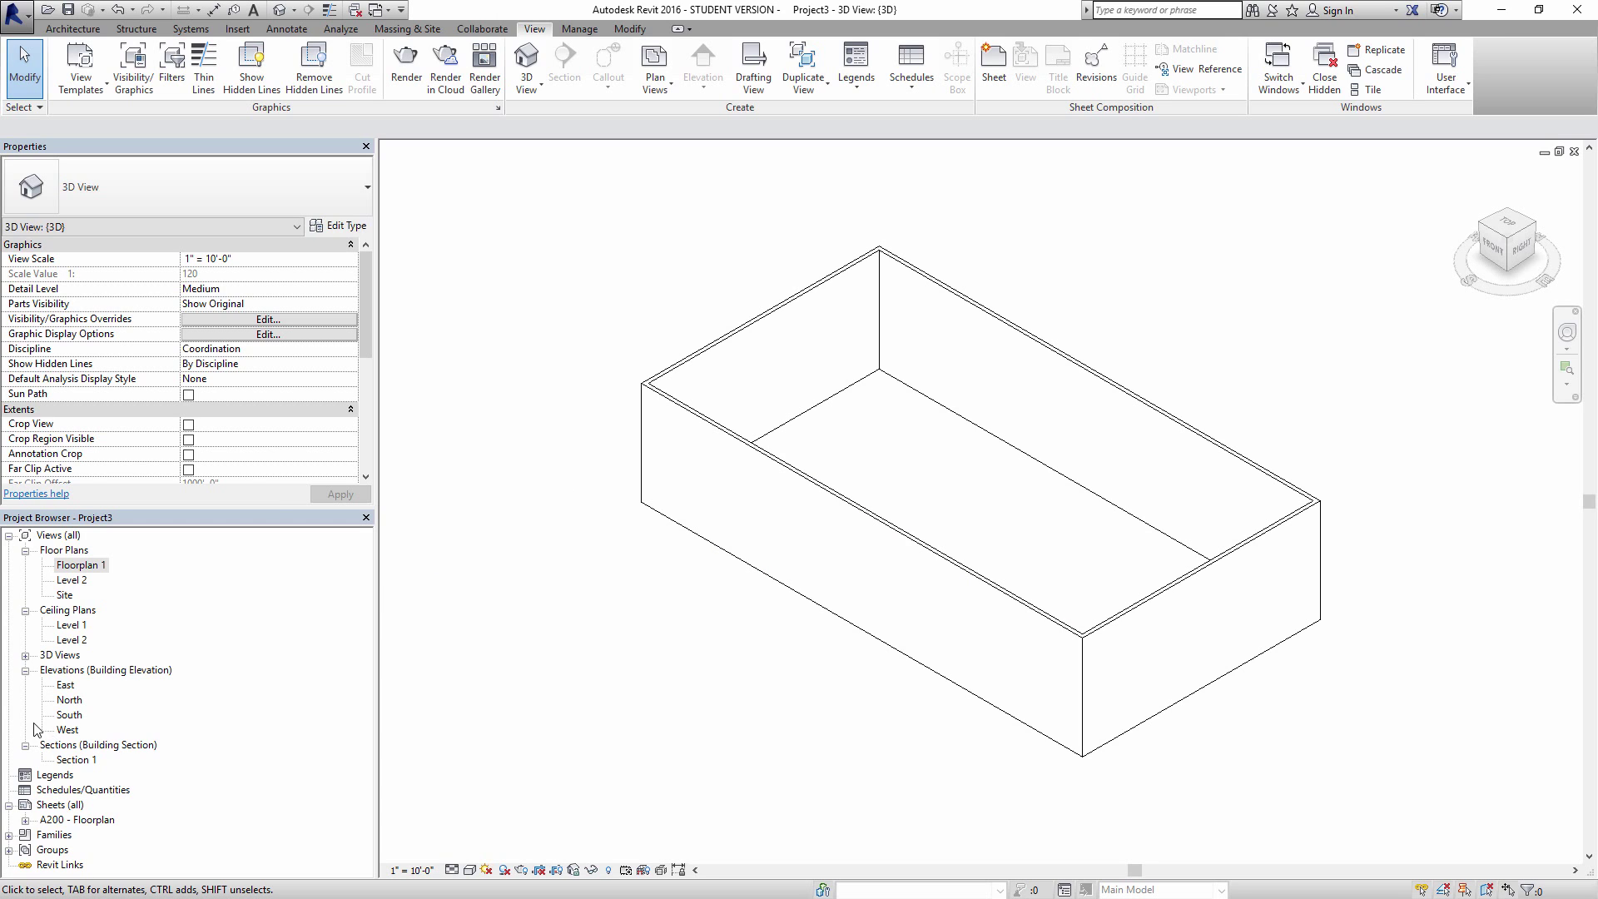
# Step: Duplicate the default {3D} view without detailing and rename the copy as Axon 1
pyautogui.doubleClick(71, 658)
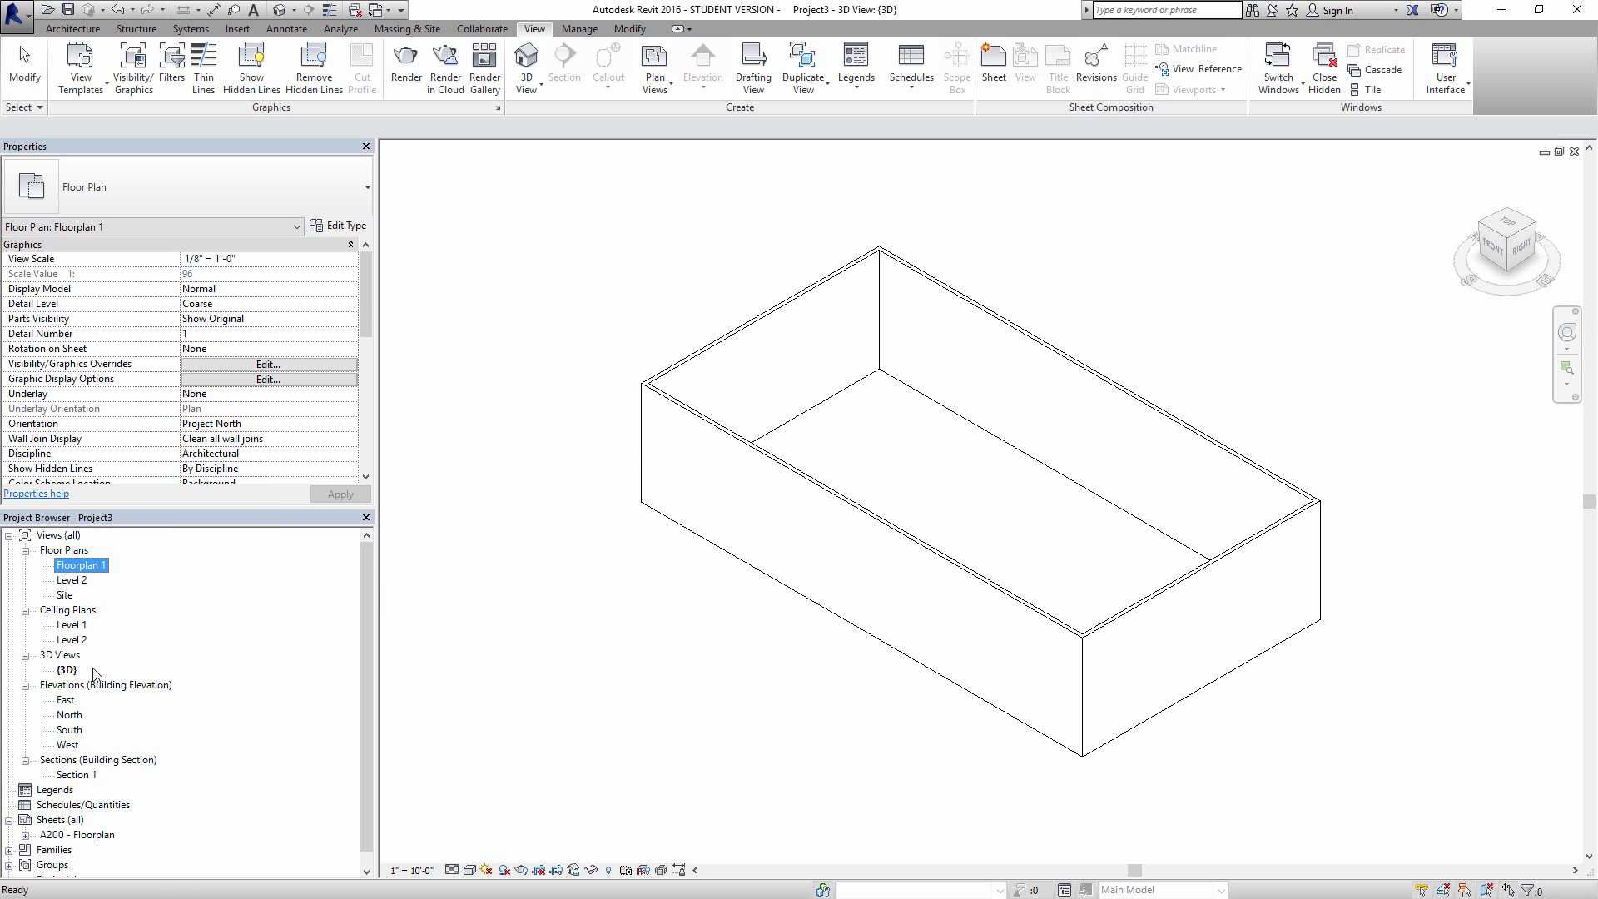
pyautogui.click(67, 670)
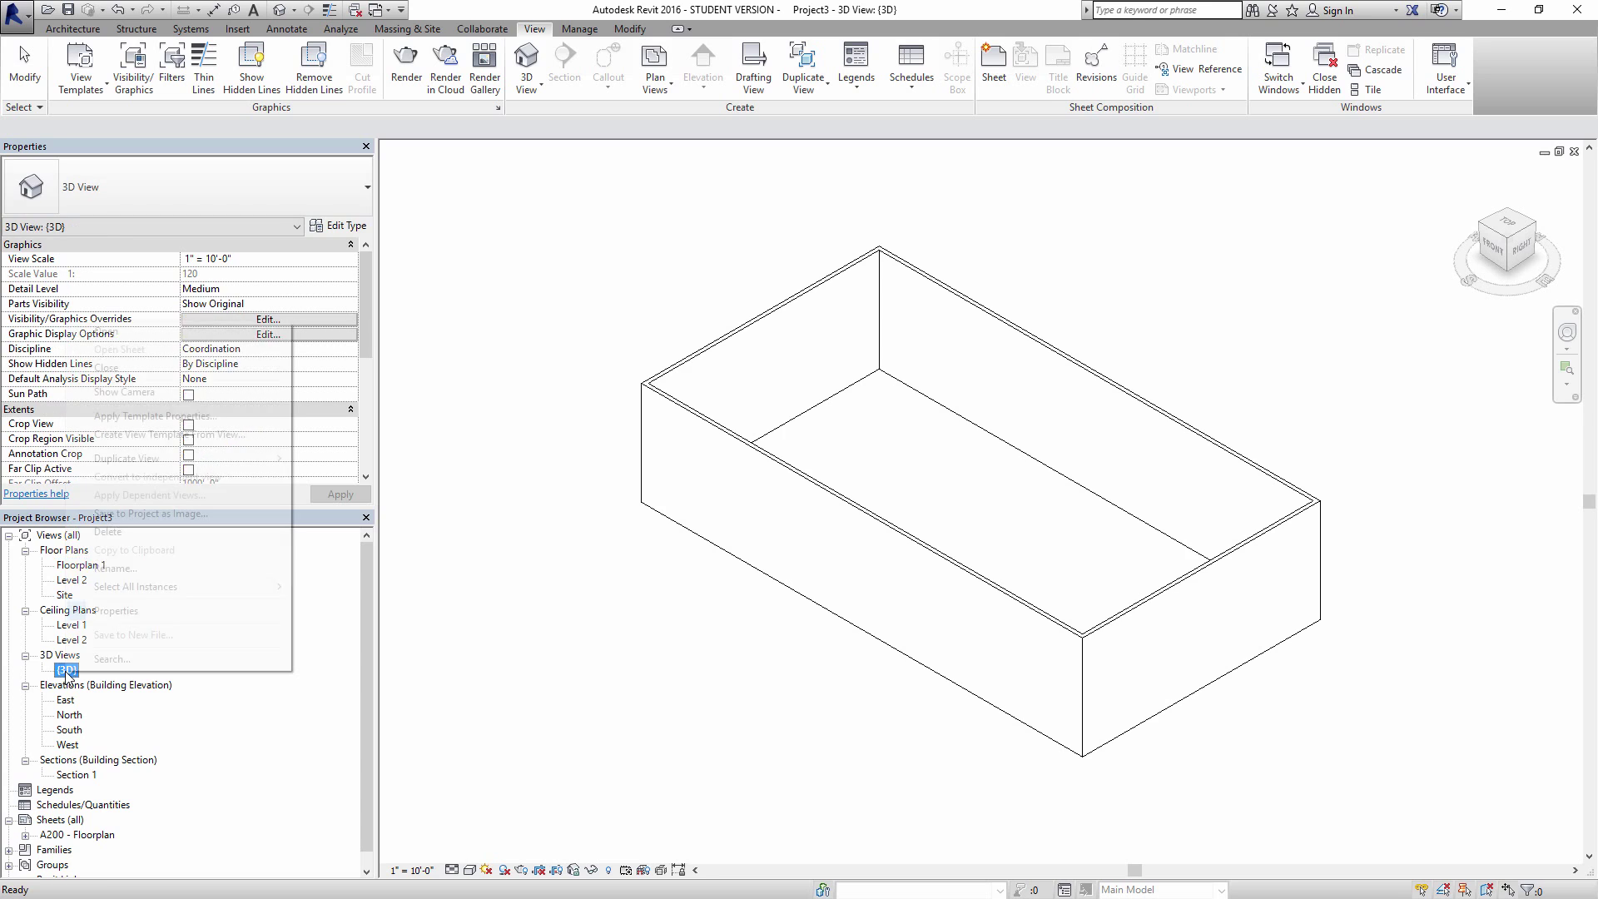
pyautogui.rightClick(67, 670)
pyautogui.moveTo(253, 459)
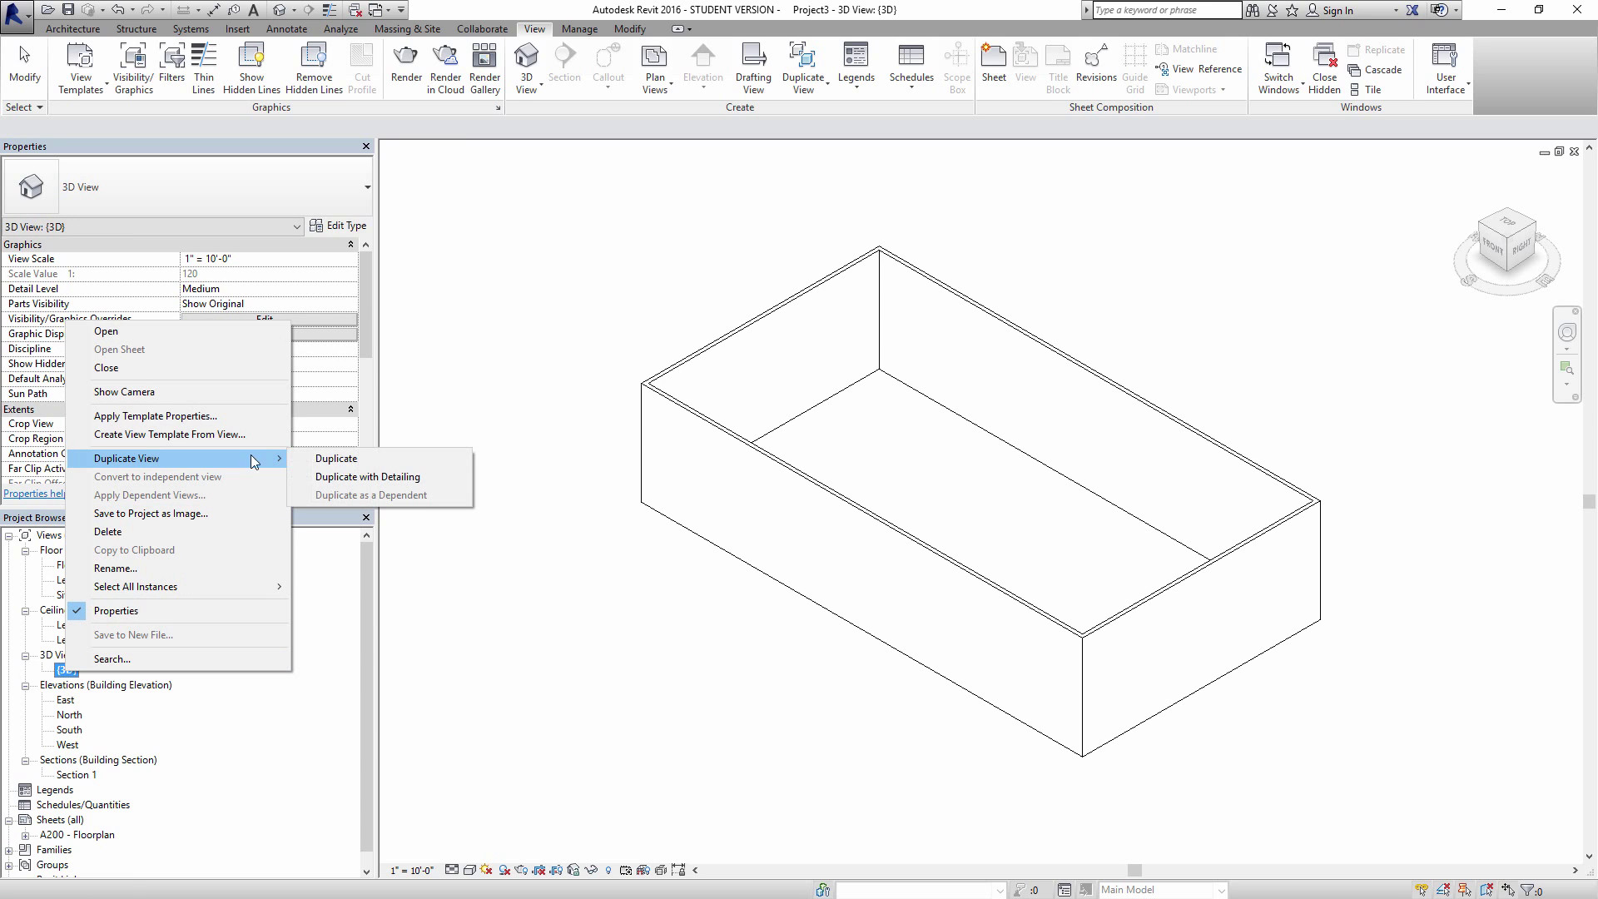
pyautogui.click(392, 461)
pyautogui.rightClick(89, 689)
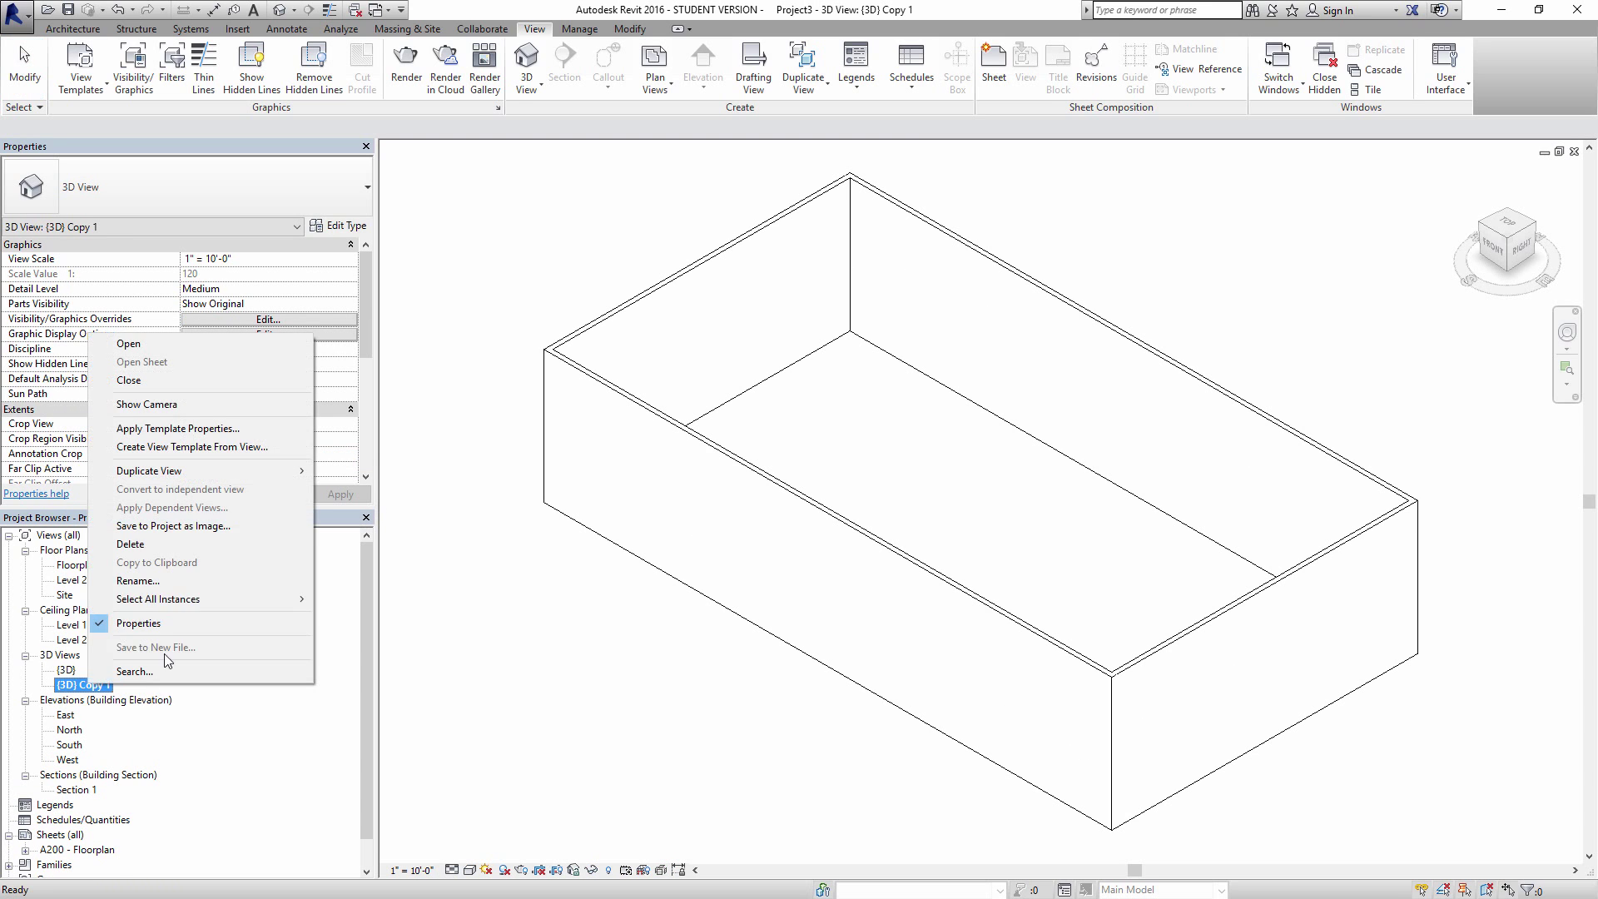
pyautogui.click(174, 584)
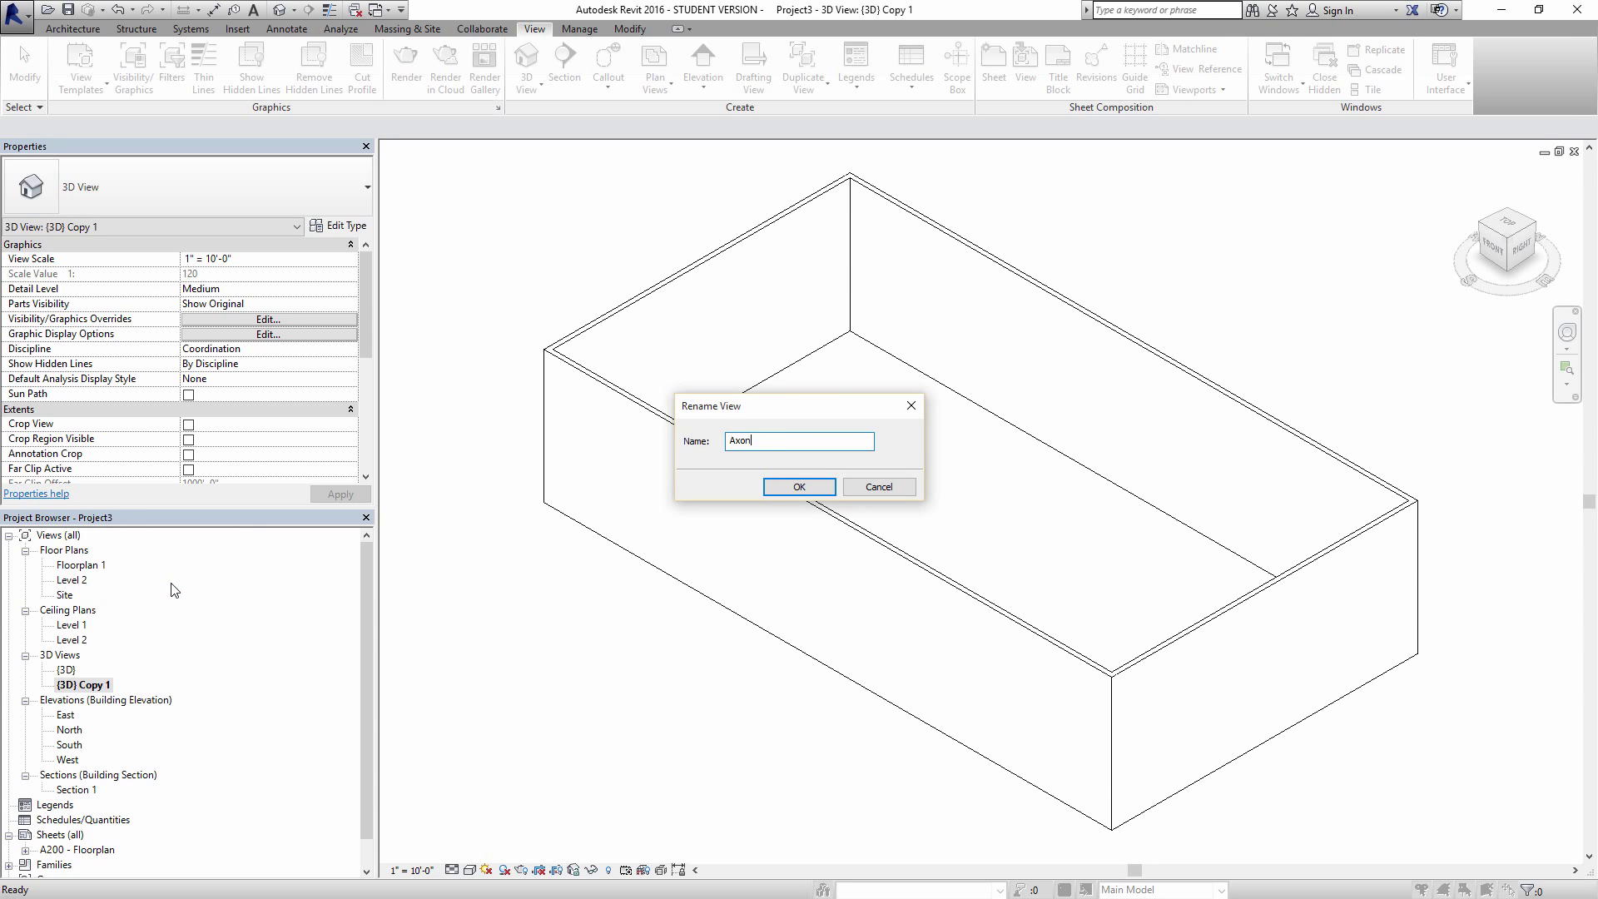
pyautogui.press('Return')
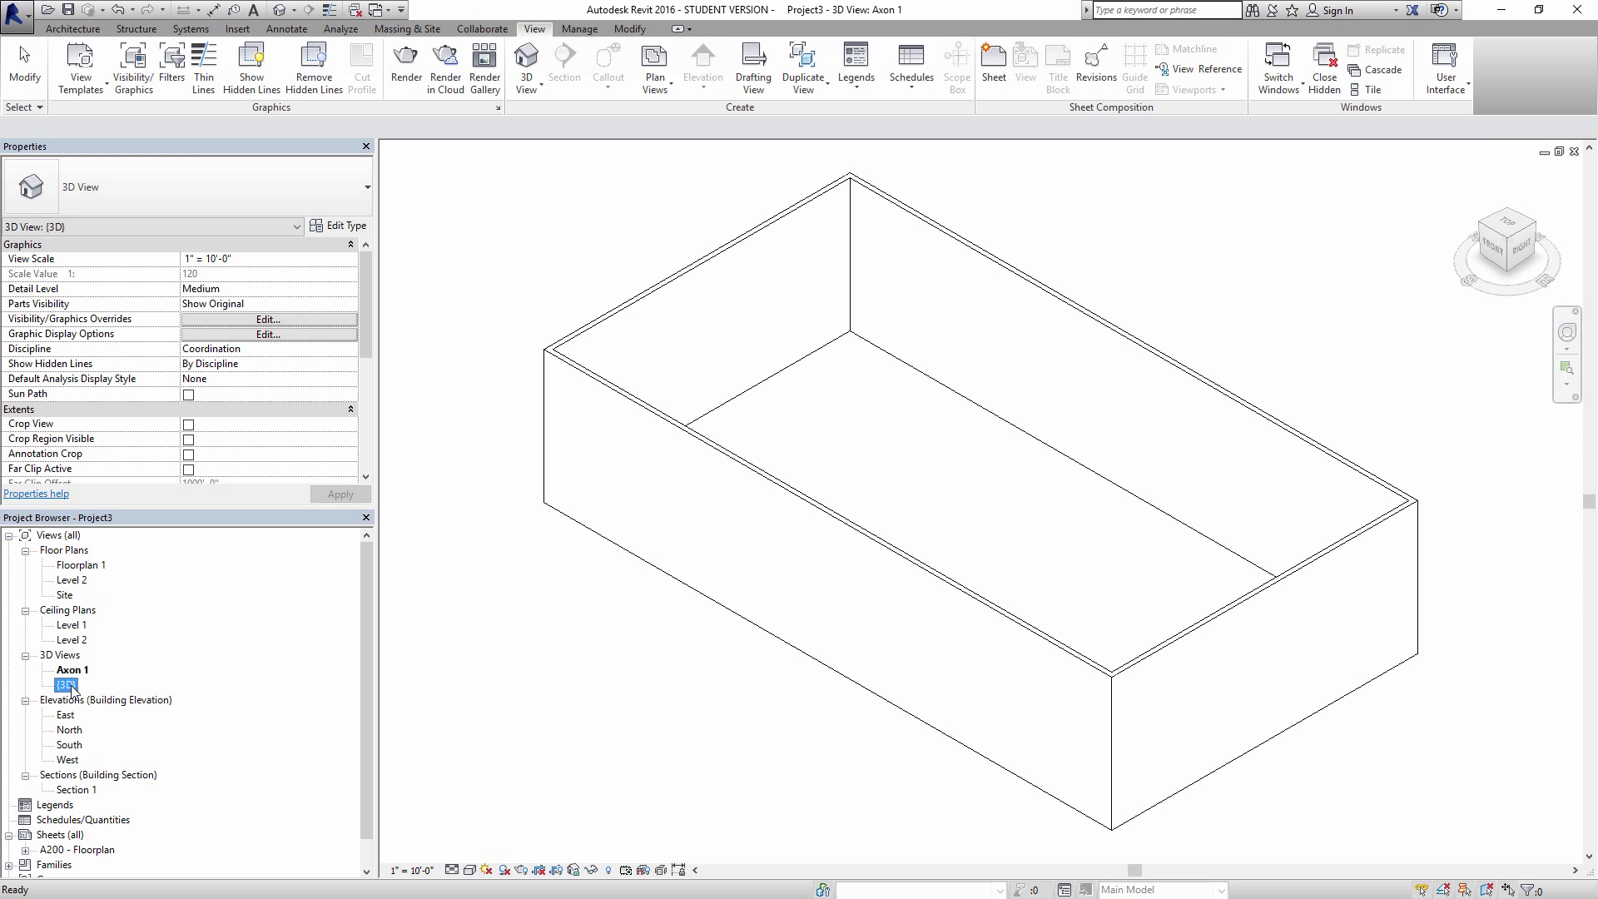
# Step: Open the default {3D} view, orbit it to another angle, and return to the Axon 1 view
pyautogui.doubleClick(66, 684)
pyautogui.keyDown('shift'); pyautogui.moveTo(1024, 553); pyautogui.dragTo(787, 559, button='middle'); pyautogui.keyUp('shift')
pyautogui.doubleClick(72, 670)
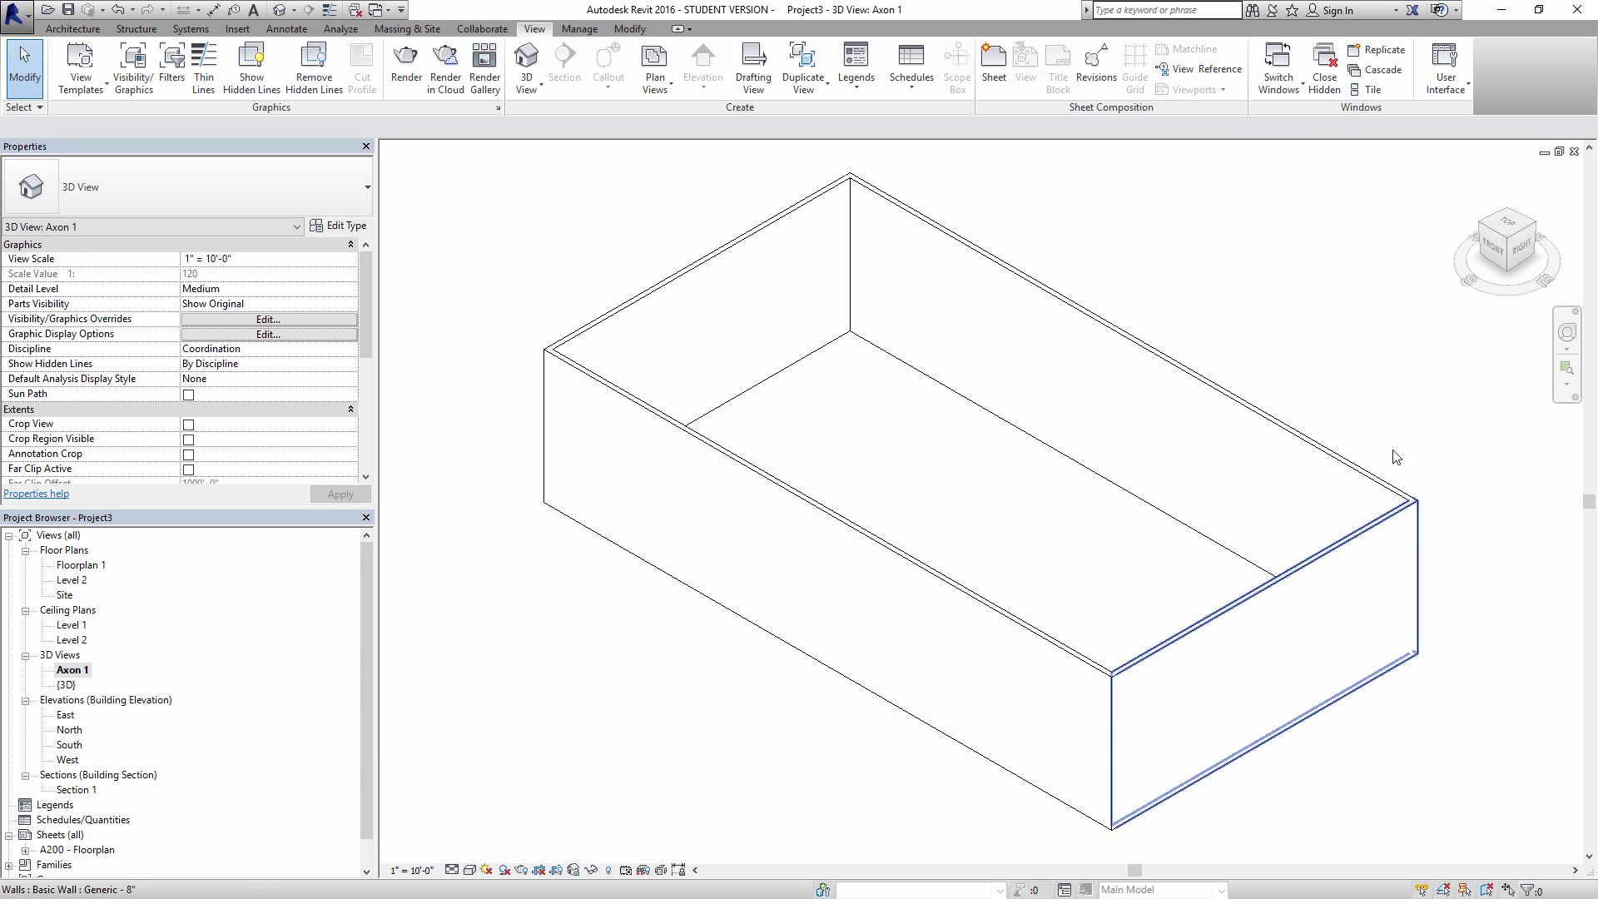
# Step: Set the visual style of Axon 1 to Shaded and close the view
pyautogui.click(470, 871)
pyautogui.click(556, 802)
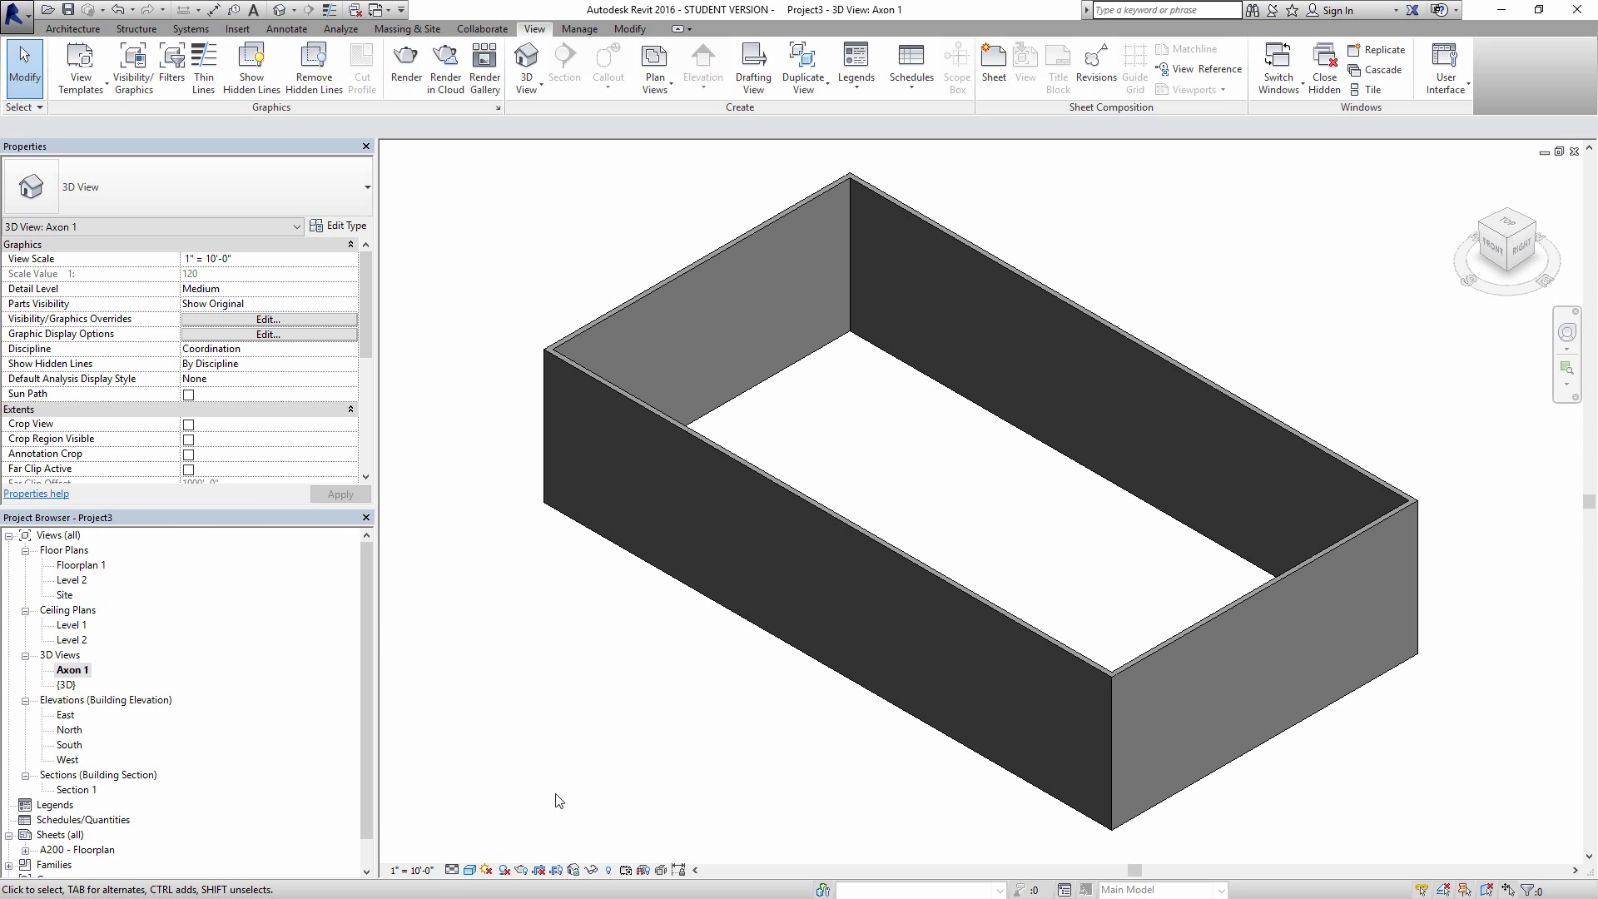
pyautogui.click(1575, 153)
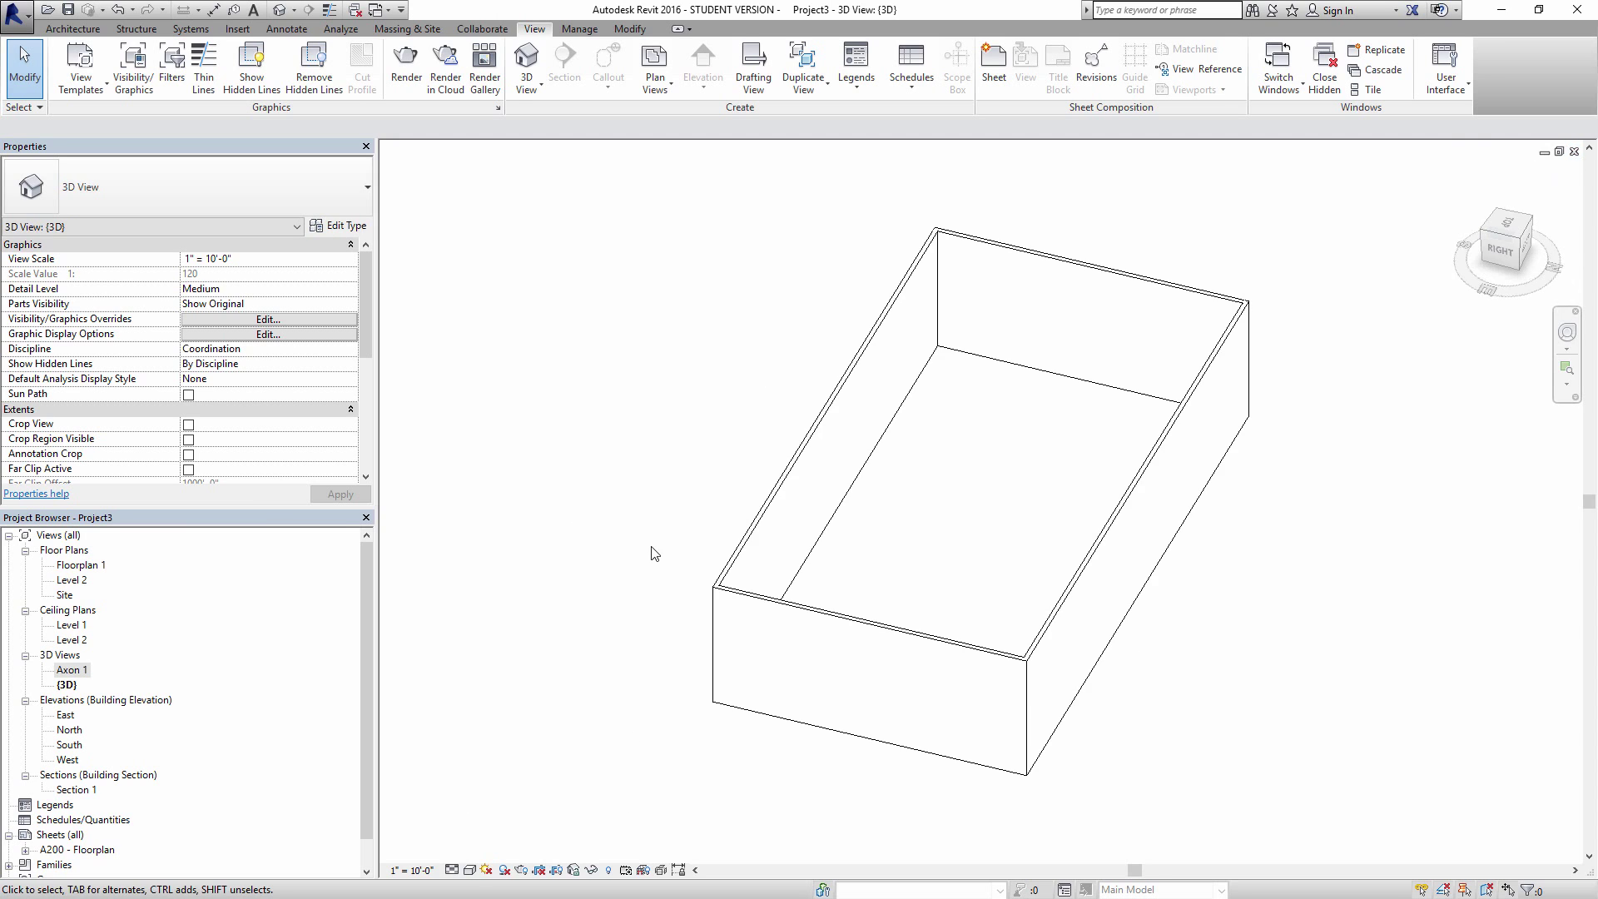
# Step: Open sheet A200 and place the Axon 1 view on it above the North elevation
pyautogui.doubleClick(62, 850)
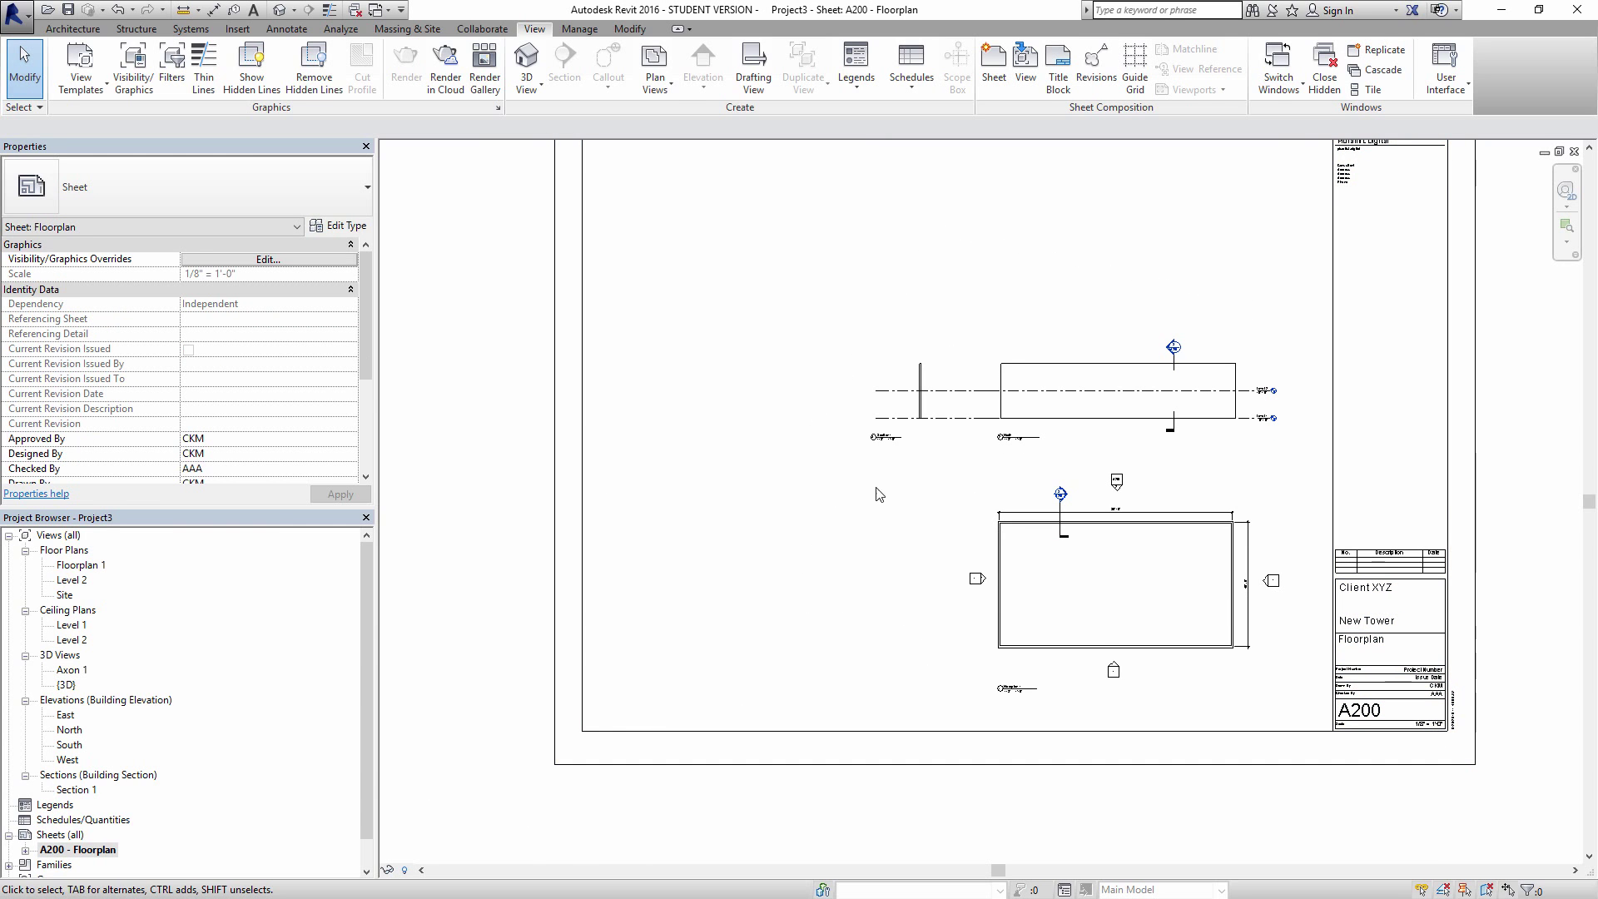
pyautogui.moveTo(1083, 292); pyautogui.dragTo(993, 414, button='middle')
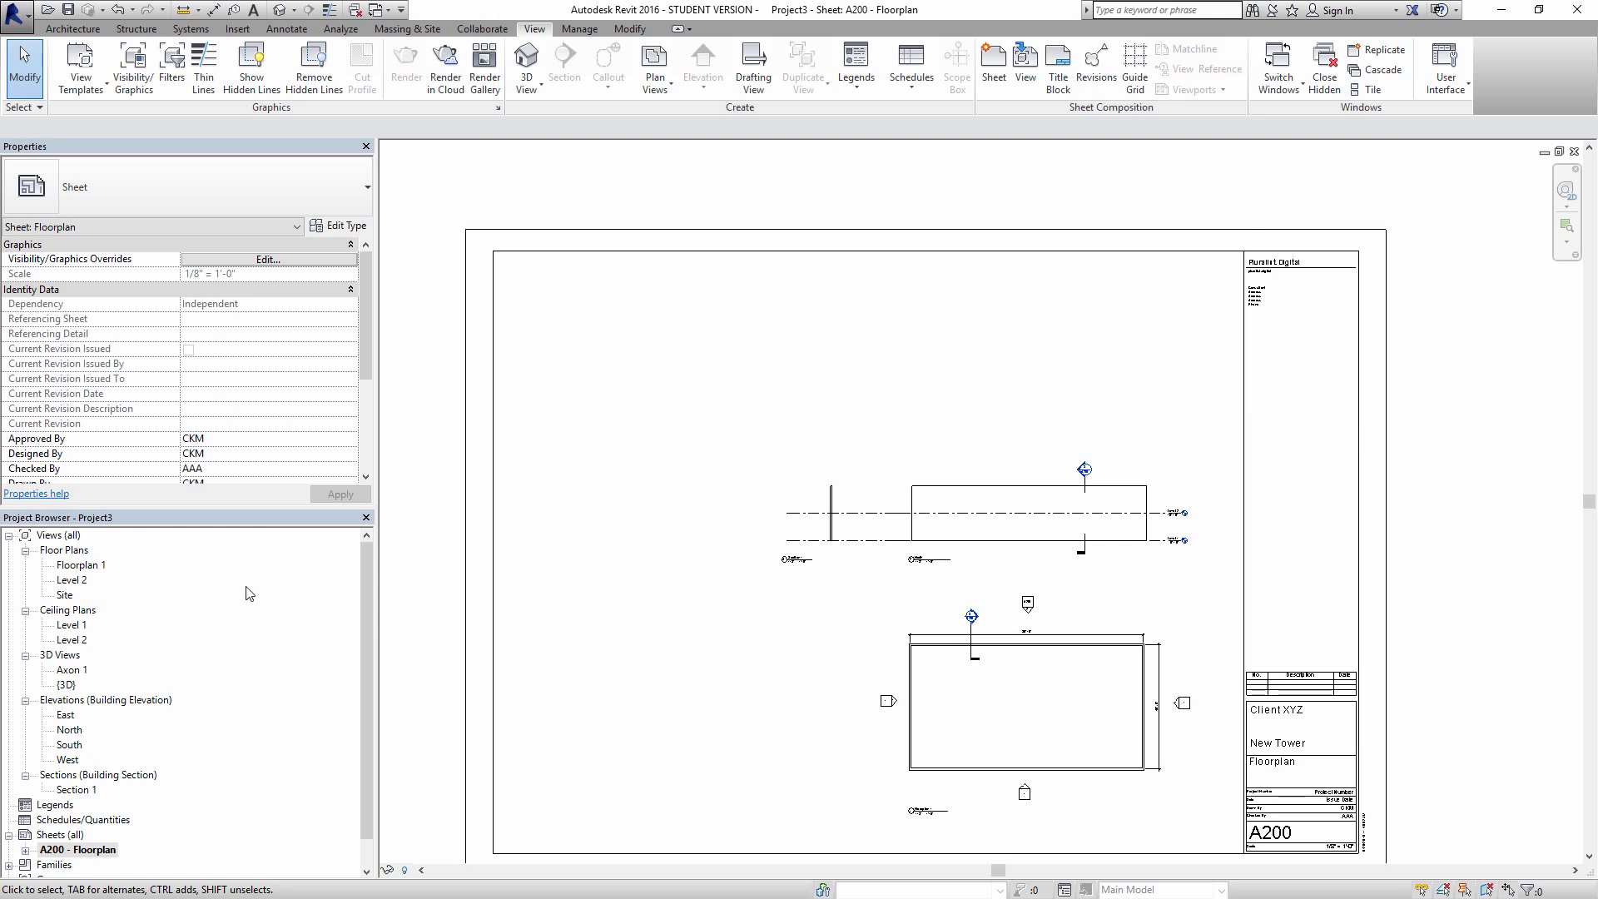
pyautogui.click(79, 671)
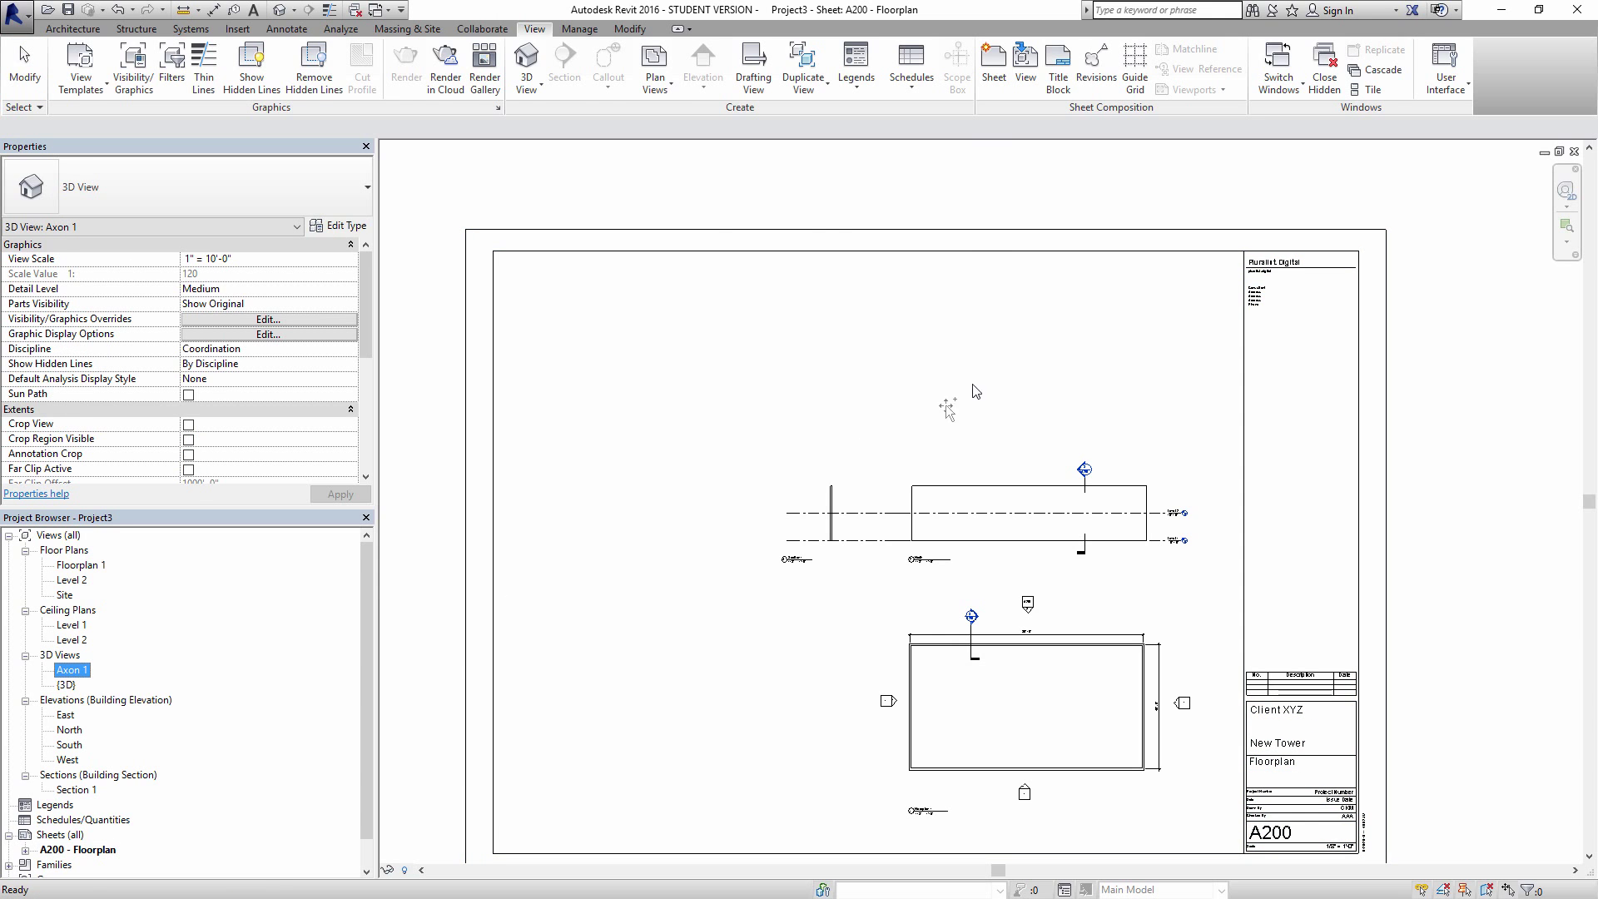
pyautogui.moveTo(975, 391); pyautogui.dragTo(983, 387)
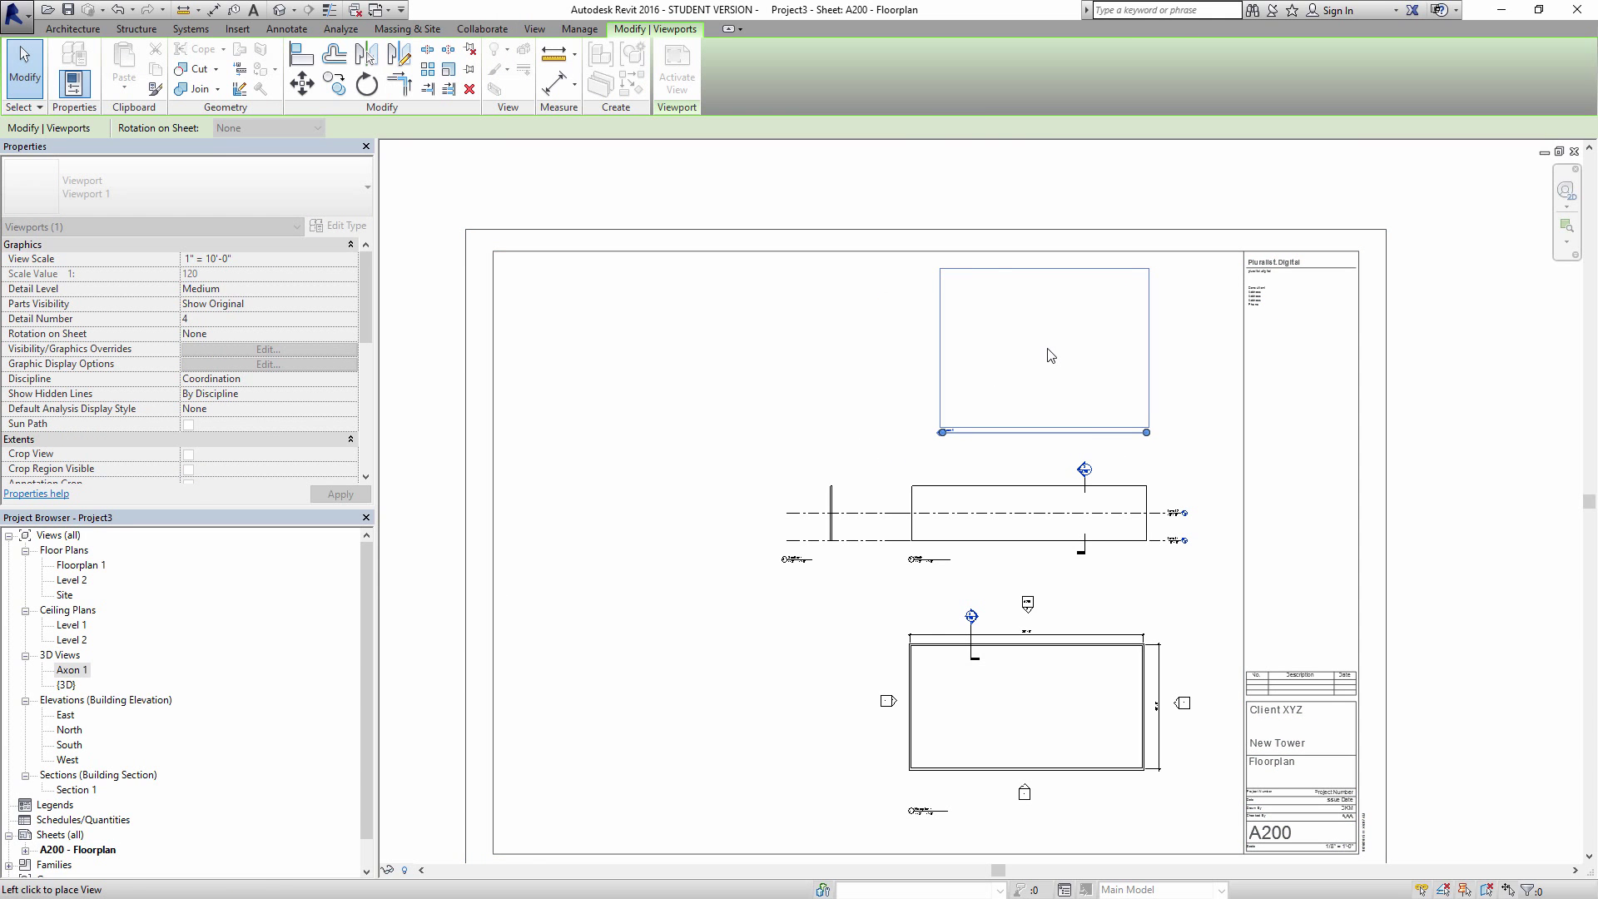
pyautogui.click(1051, 355)
# Step: Shorten the title line of the Axon 1 viewport to about the length of its name
pyautogui.scroll(2, 957, 404)
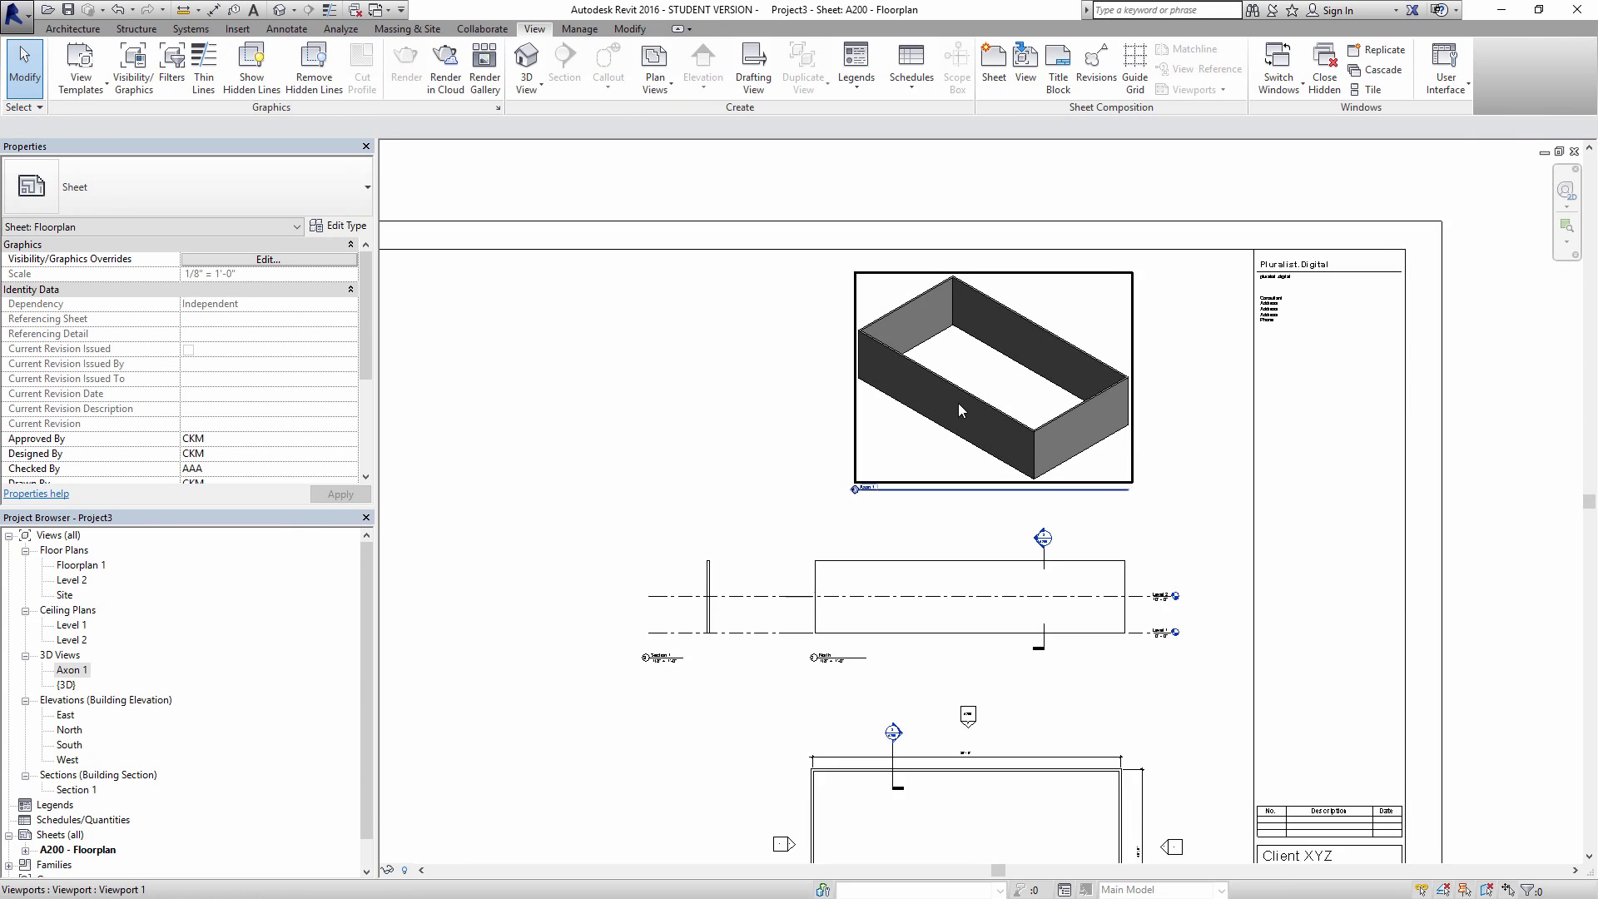
pyautogui.scroll(2, 957, 403)
pyautogui.scroll(2, 952, 450)
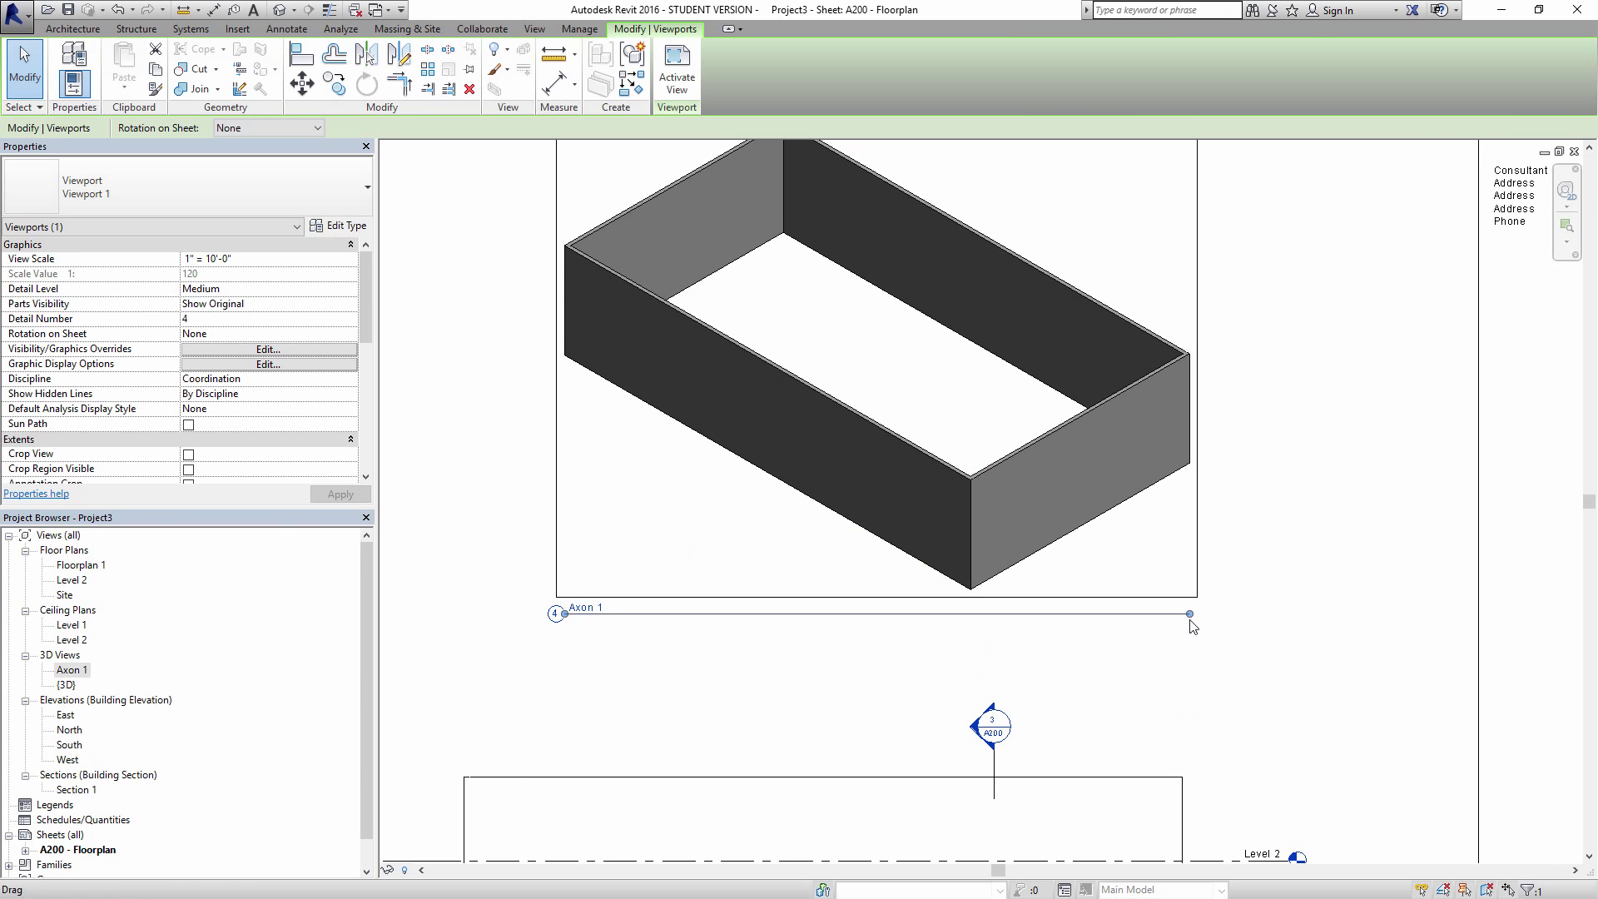
pyautogui.click(921, 418)
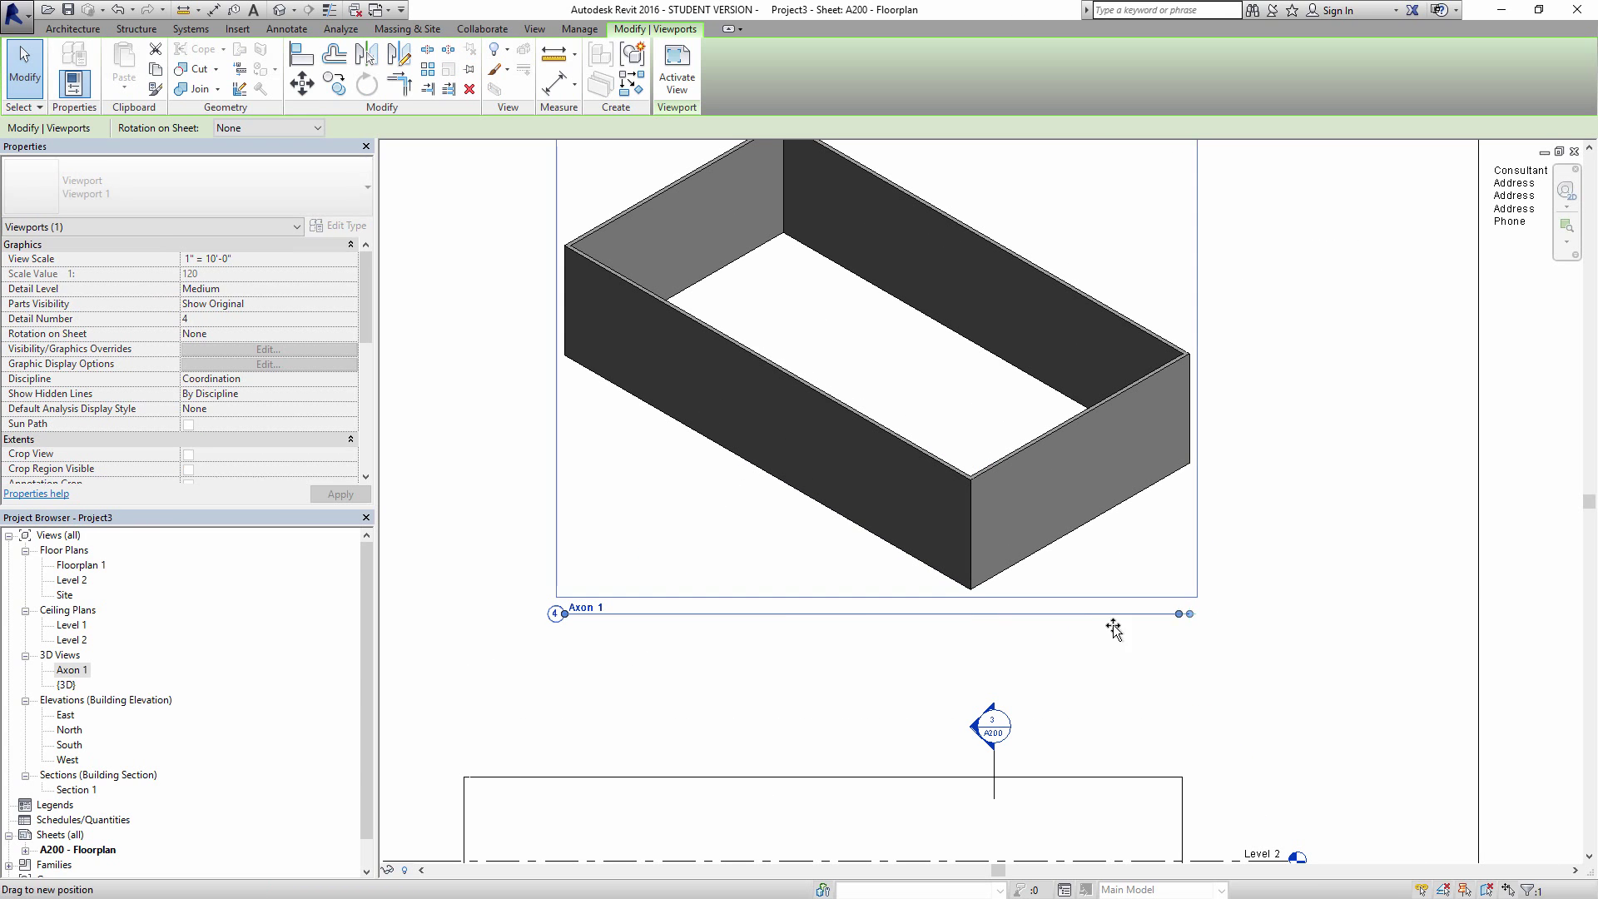
pyautogui.click(629, 651)
# Step: Move the Axon 1 view title so it aligns vertically with the North elevation's title
pyautogui.scroll(-2, 628, 651)
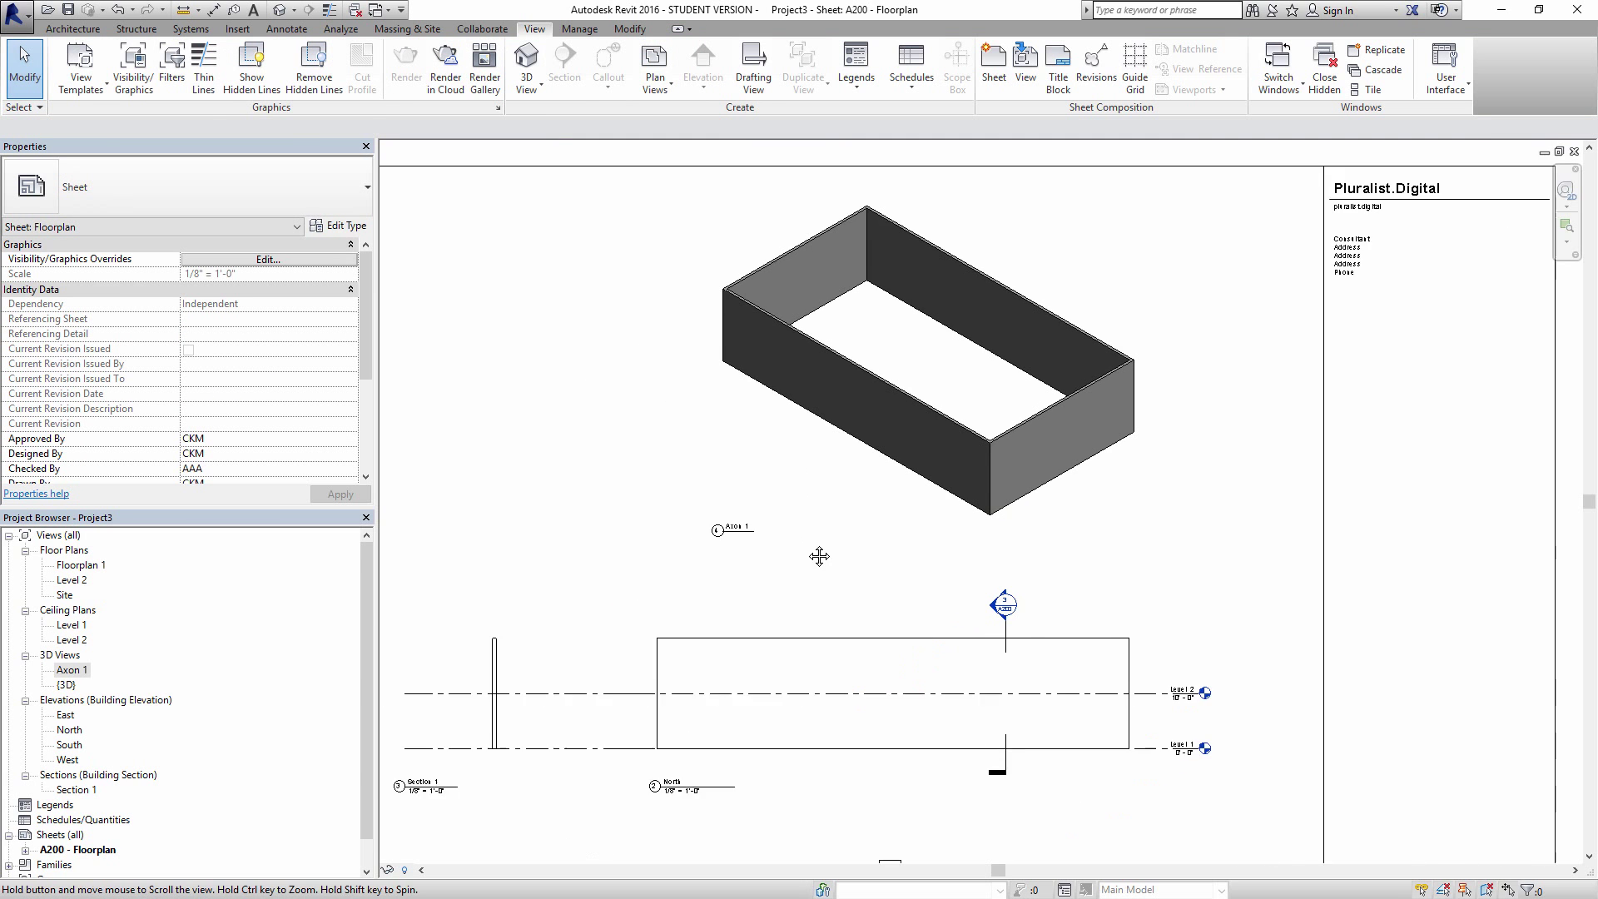
pyautogui.click(778, 526)
pyautogui.moveTo(778, 526); pyautogui.dragTo(714, 524)
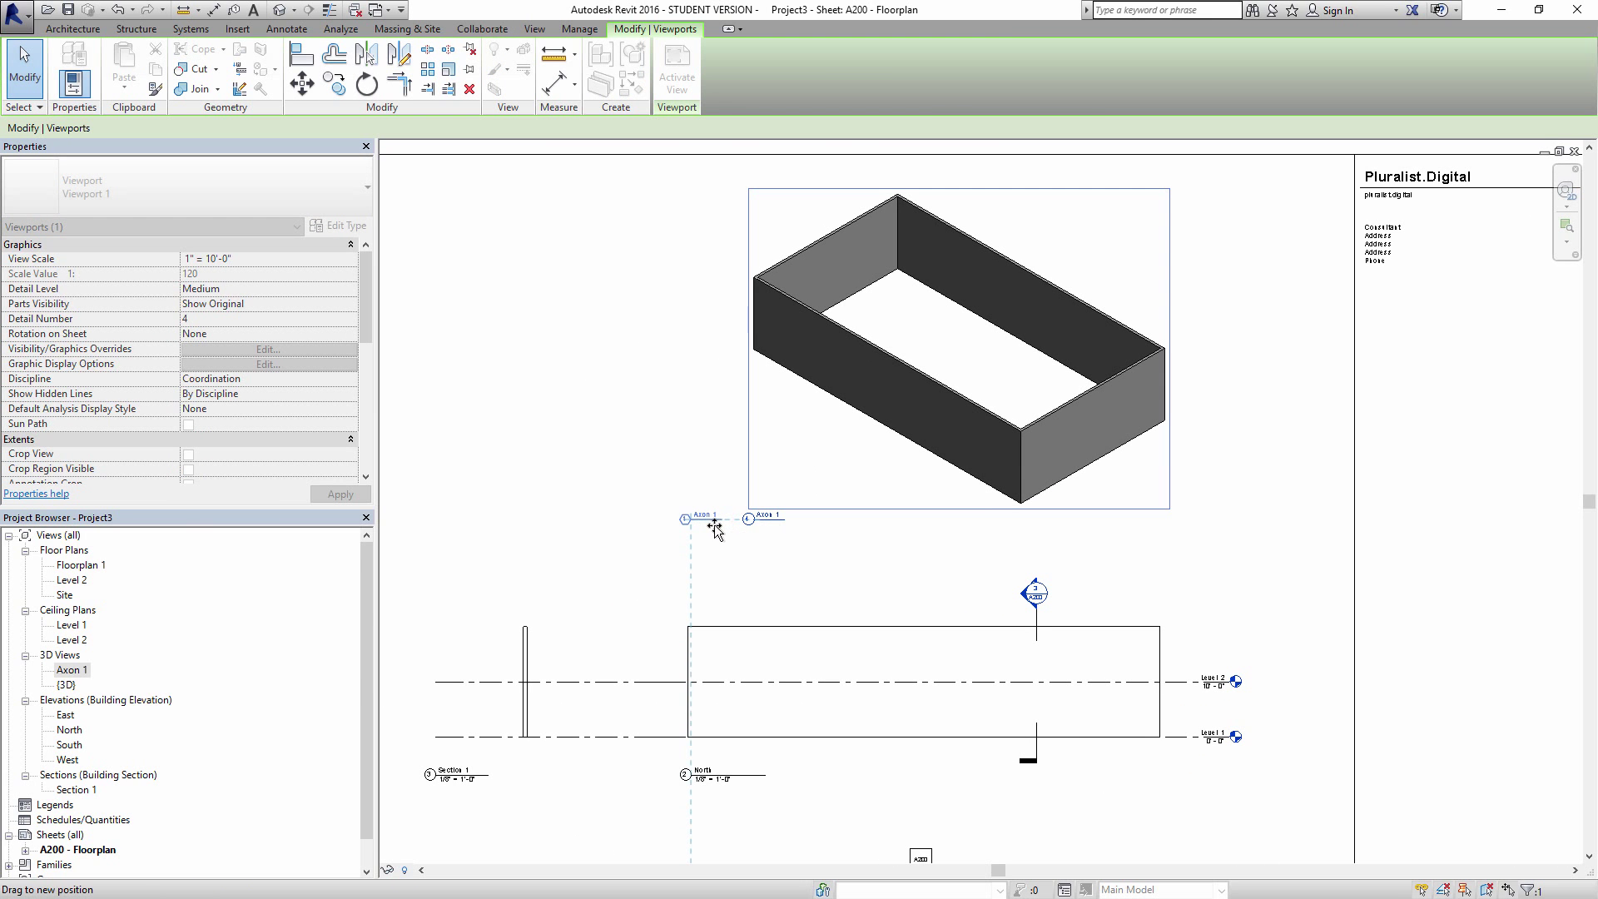
pyautogui.click(802, 553)
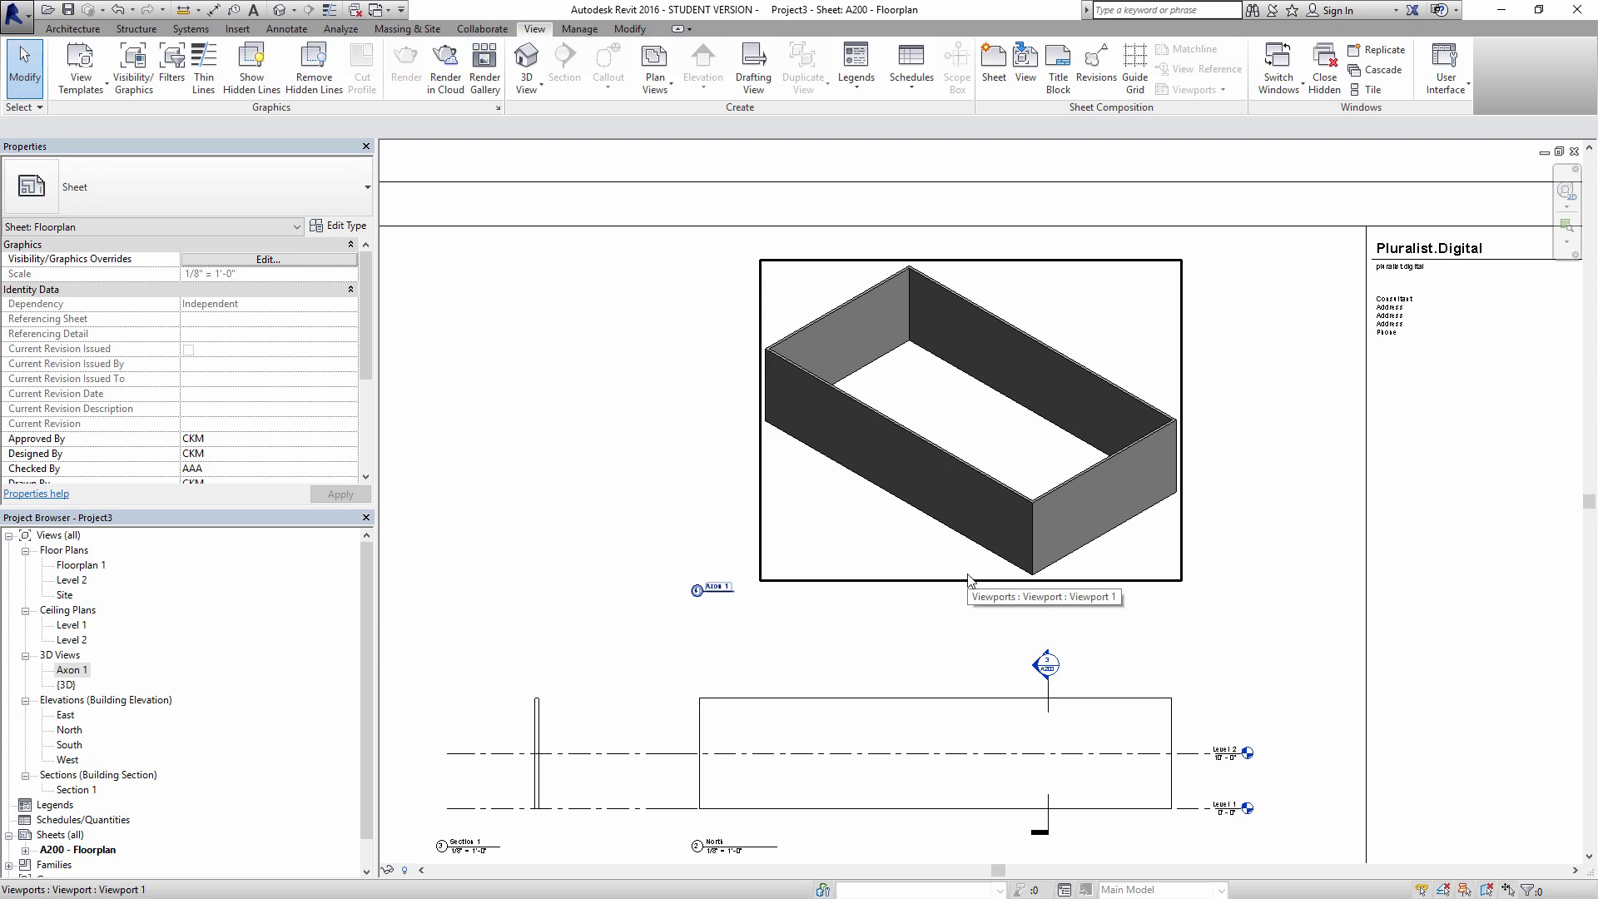
# Step: Activate the Axon 1 view on the sheet and try scales of 3/64" = 1'-0" and 3/4" = 1'-0"
pyautogui.doubleClick(936, 441)
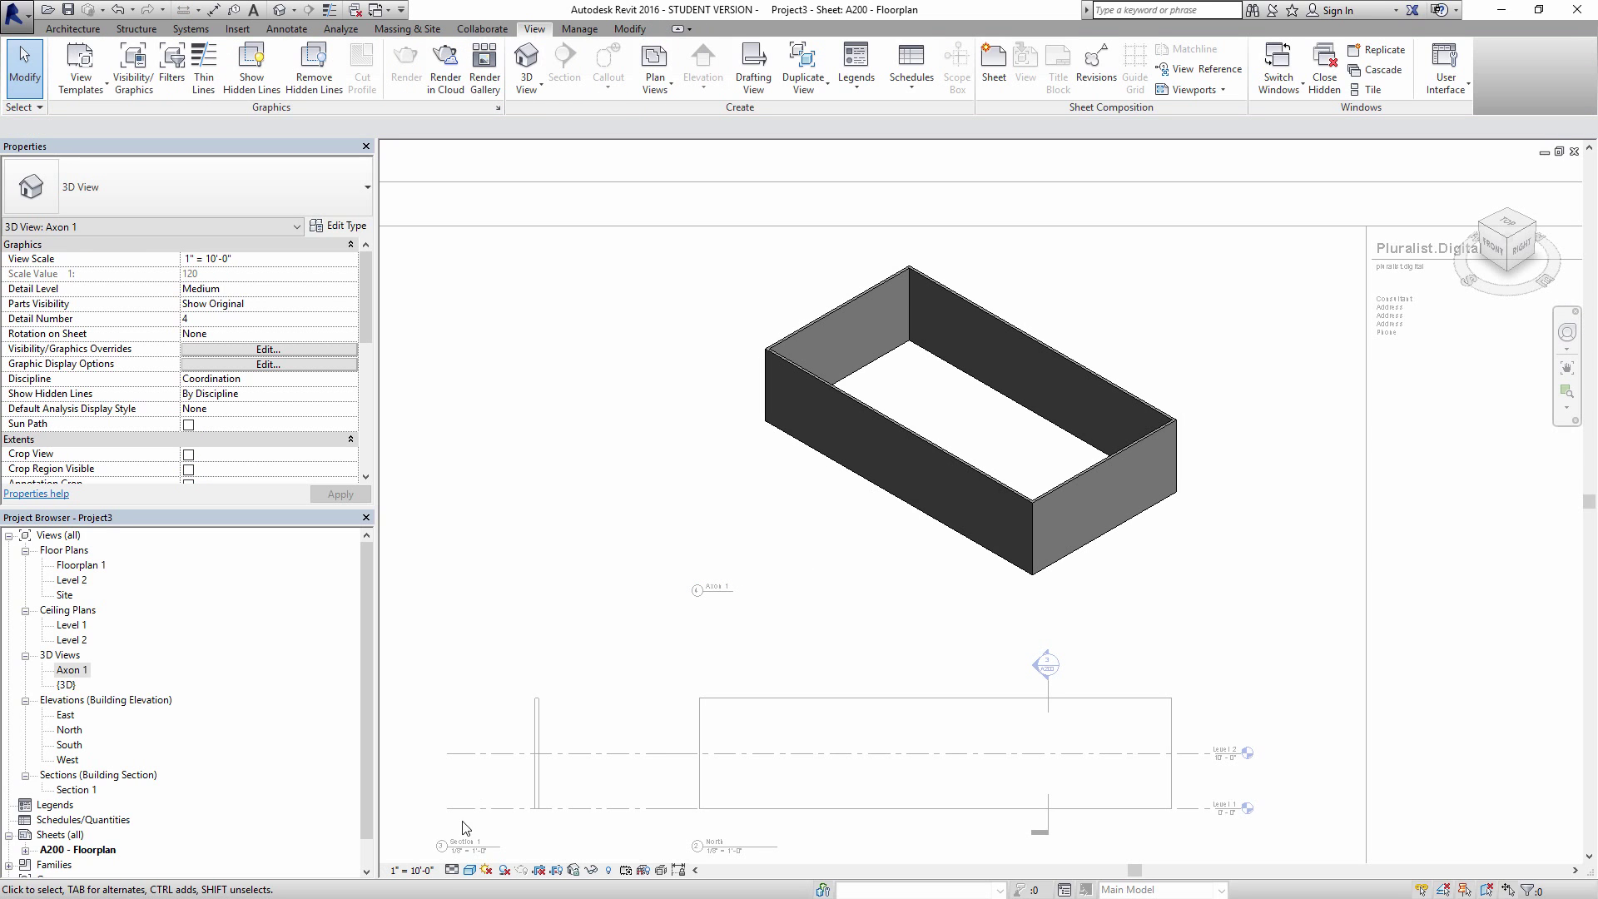
pyautogui.click(430, 870)
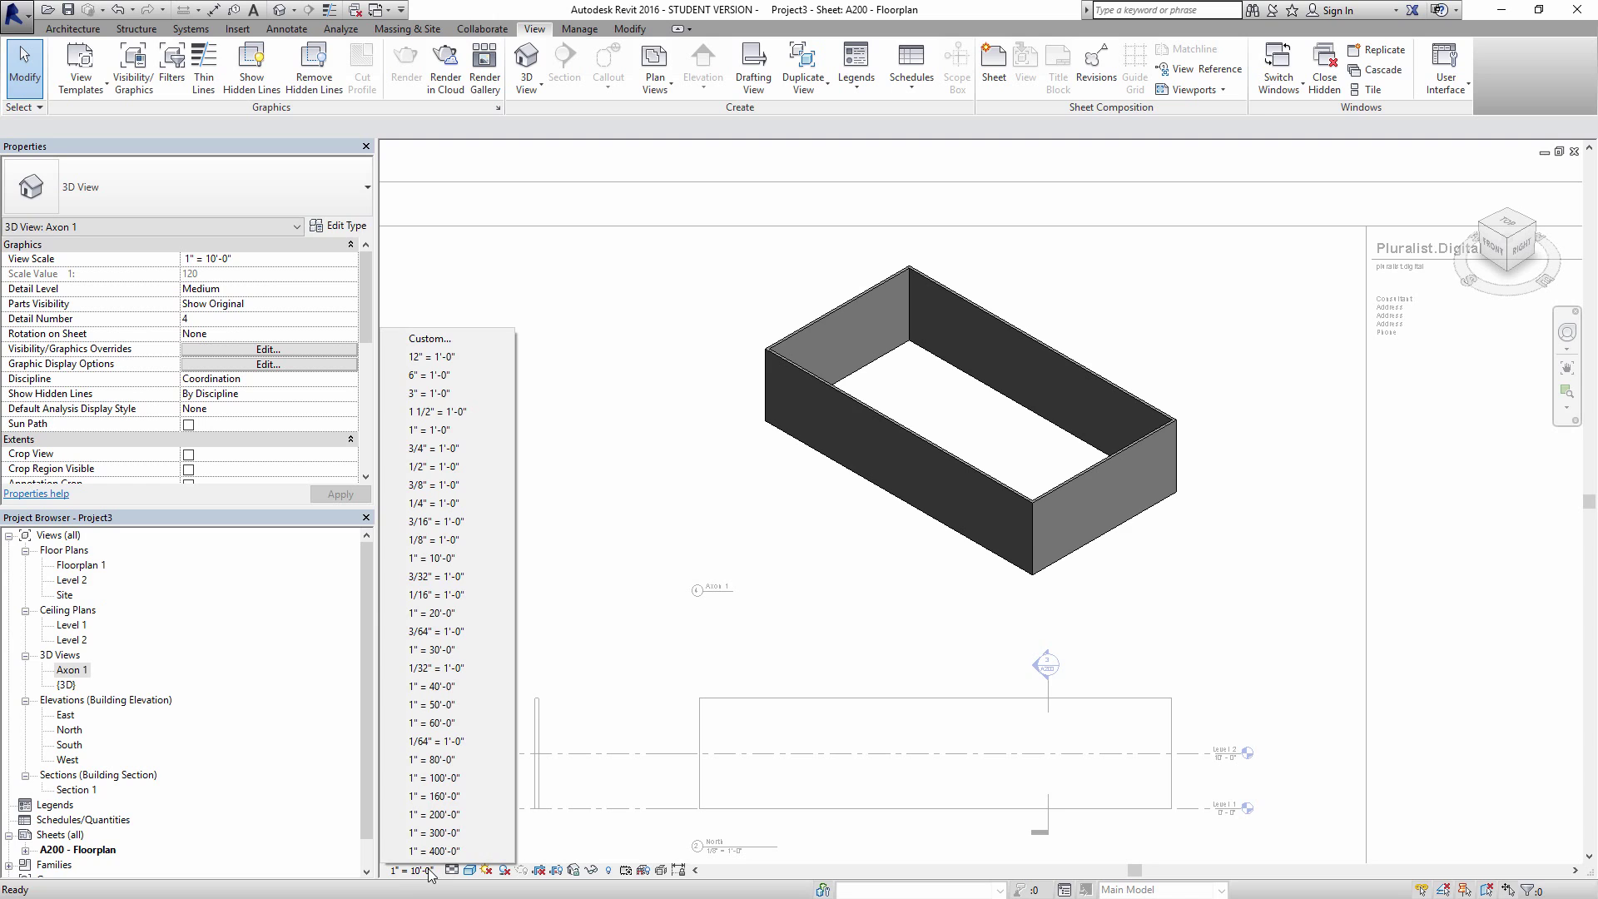
pyautogui.click(433, 631)
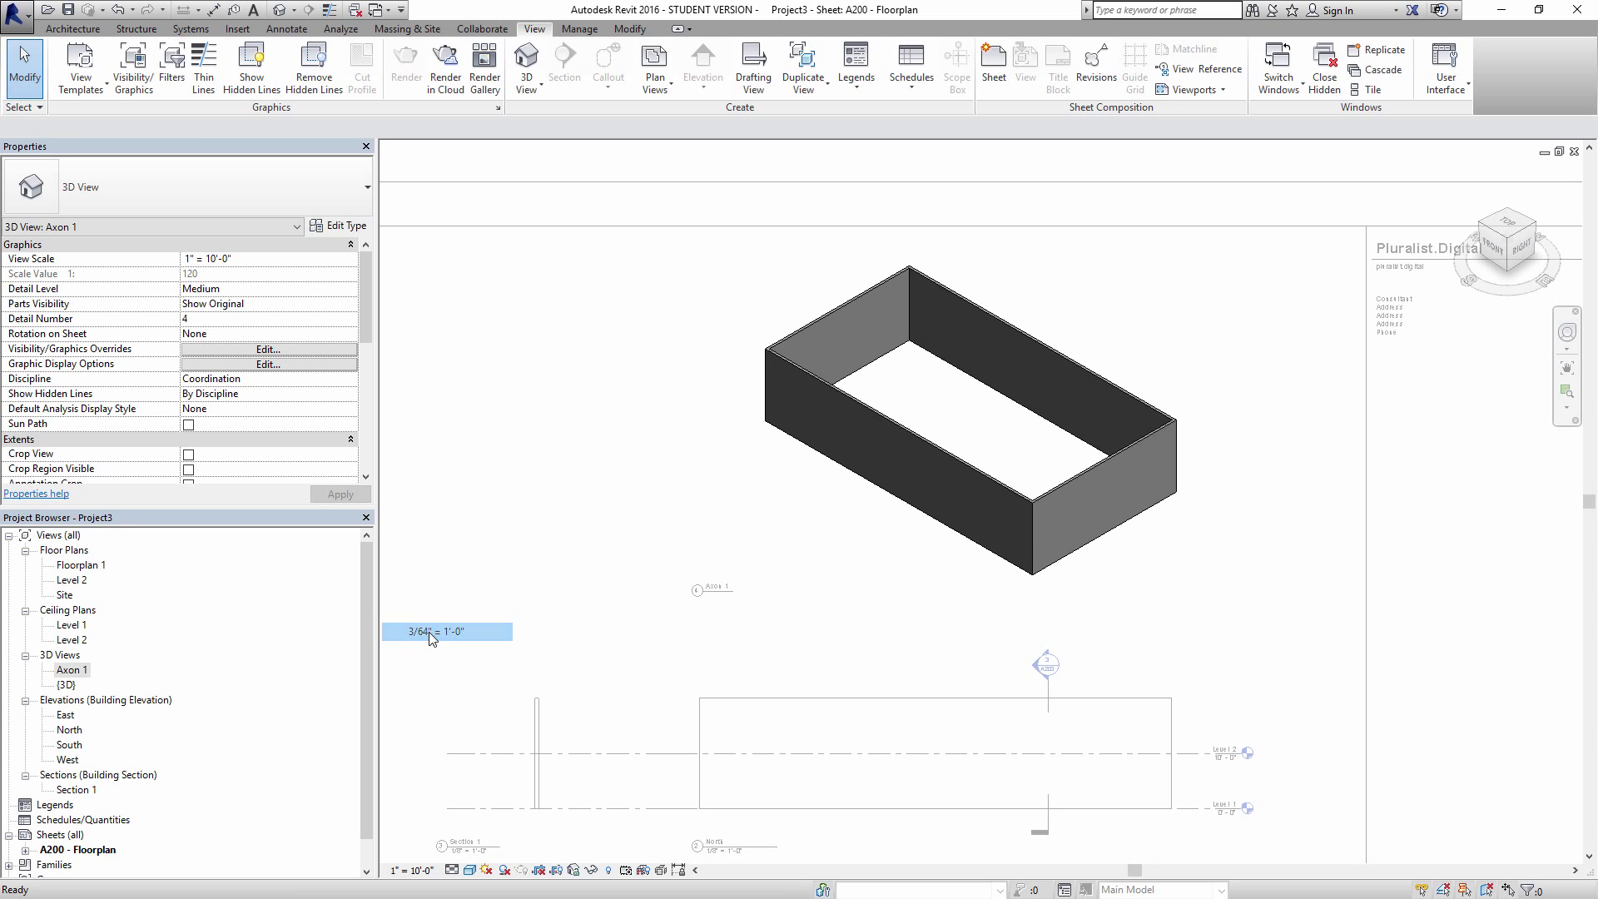
pyautogui.click(412, 869)
pyautogui.click(449, 449)
pyautogui.scroll(-5, 801, 481)
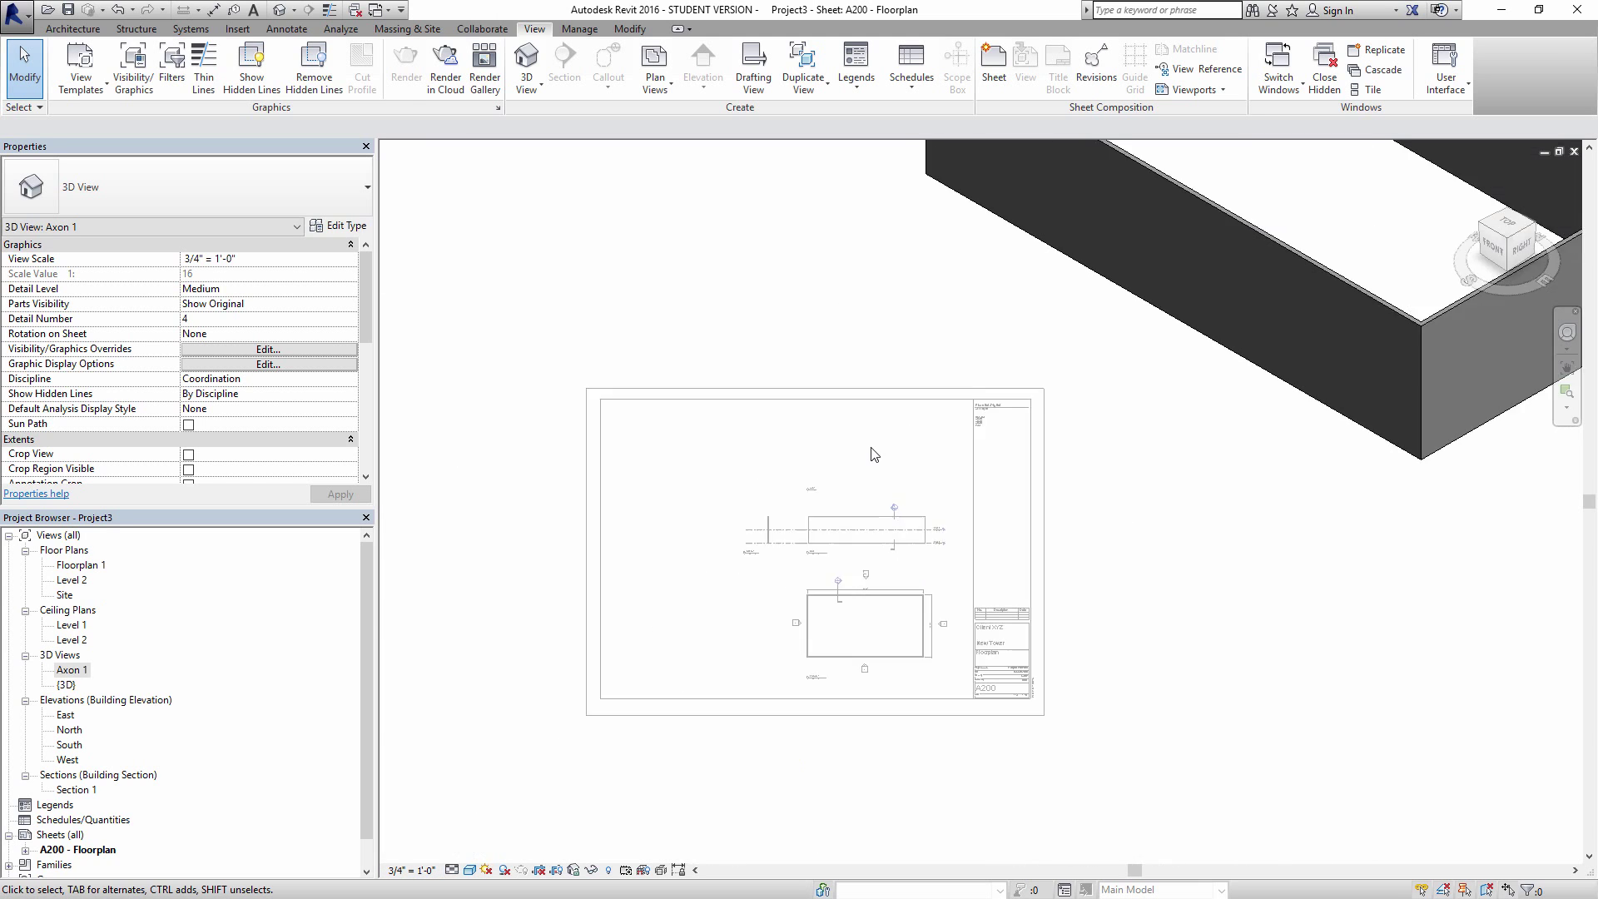
# Step: Set Axon 1's scale back to 1" = 10'-0" and deactivate the view
pyautogui.click(412, 870)
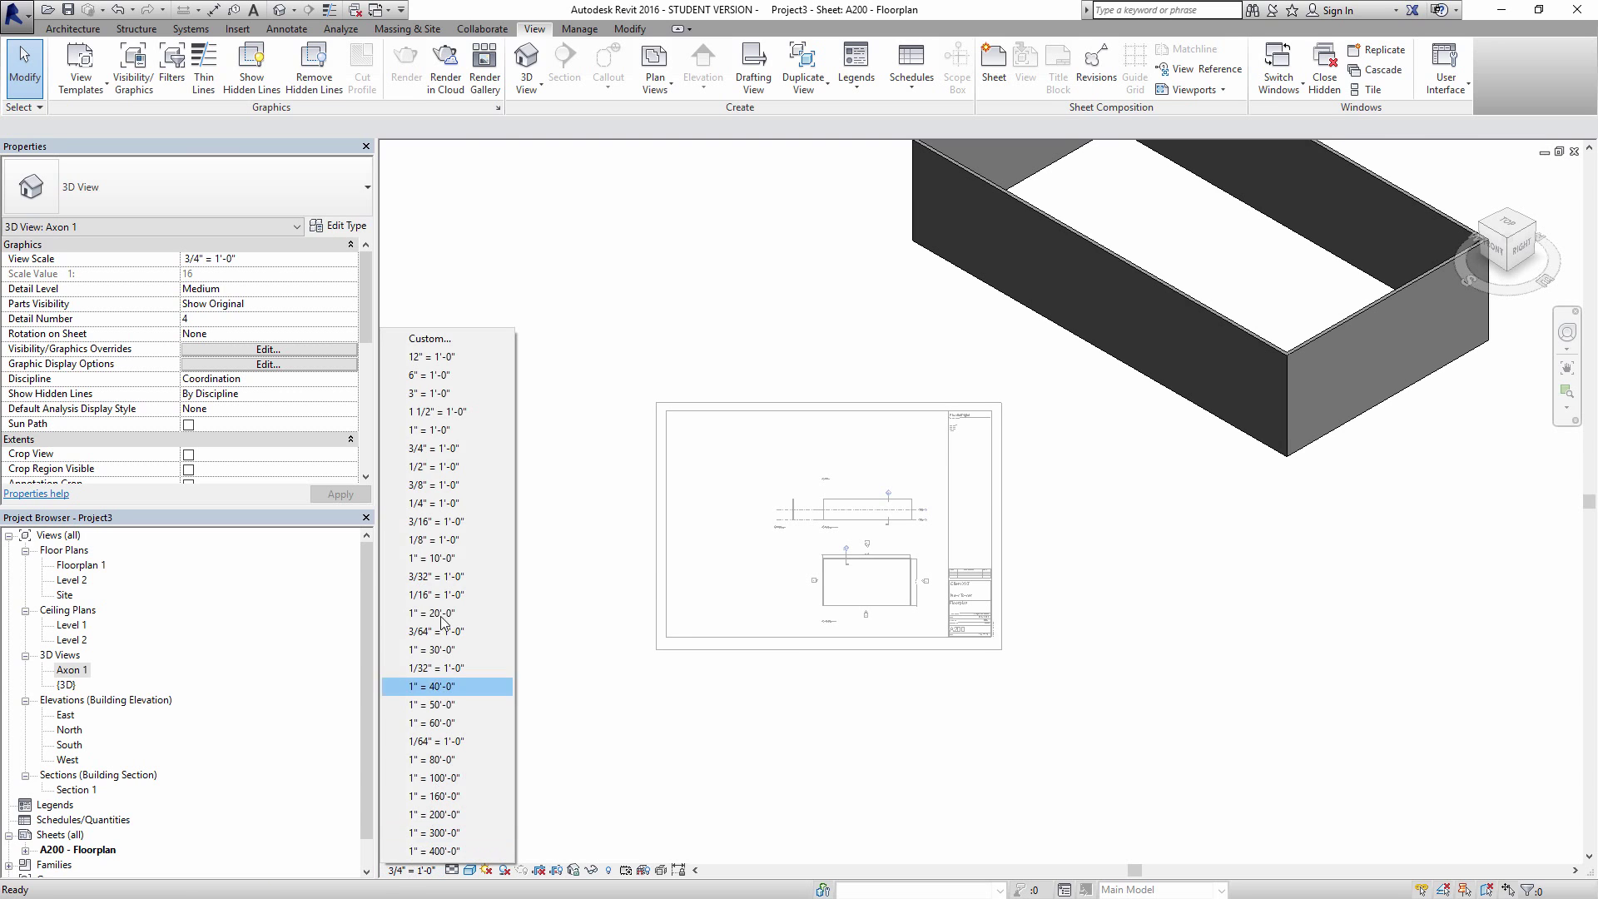
pyautogui.click(433, 559)
pyautogui.scroll(4, 812, 449)
pyautogui.rightClick(782, 432)
pyautogui.click(833, 511)
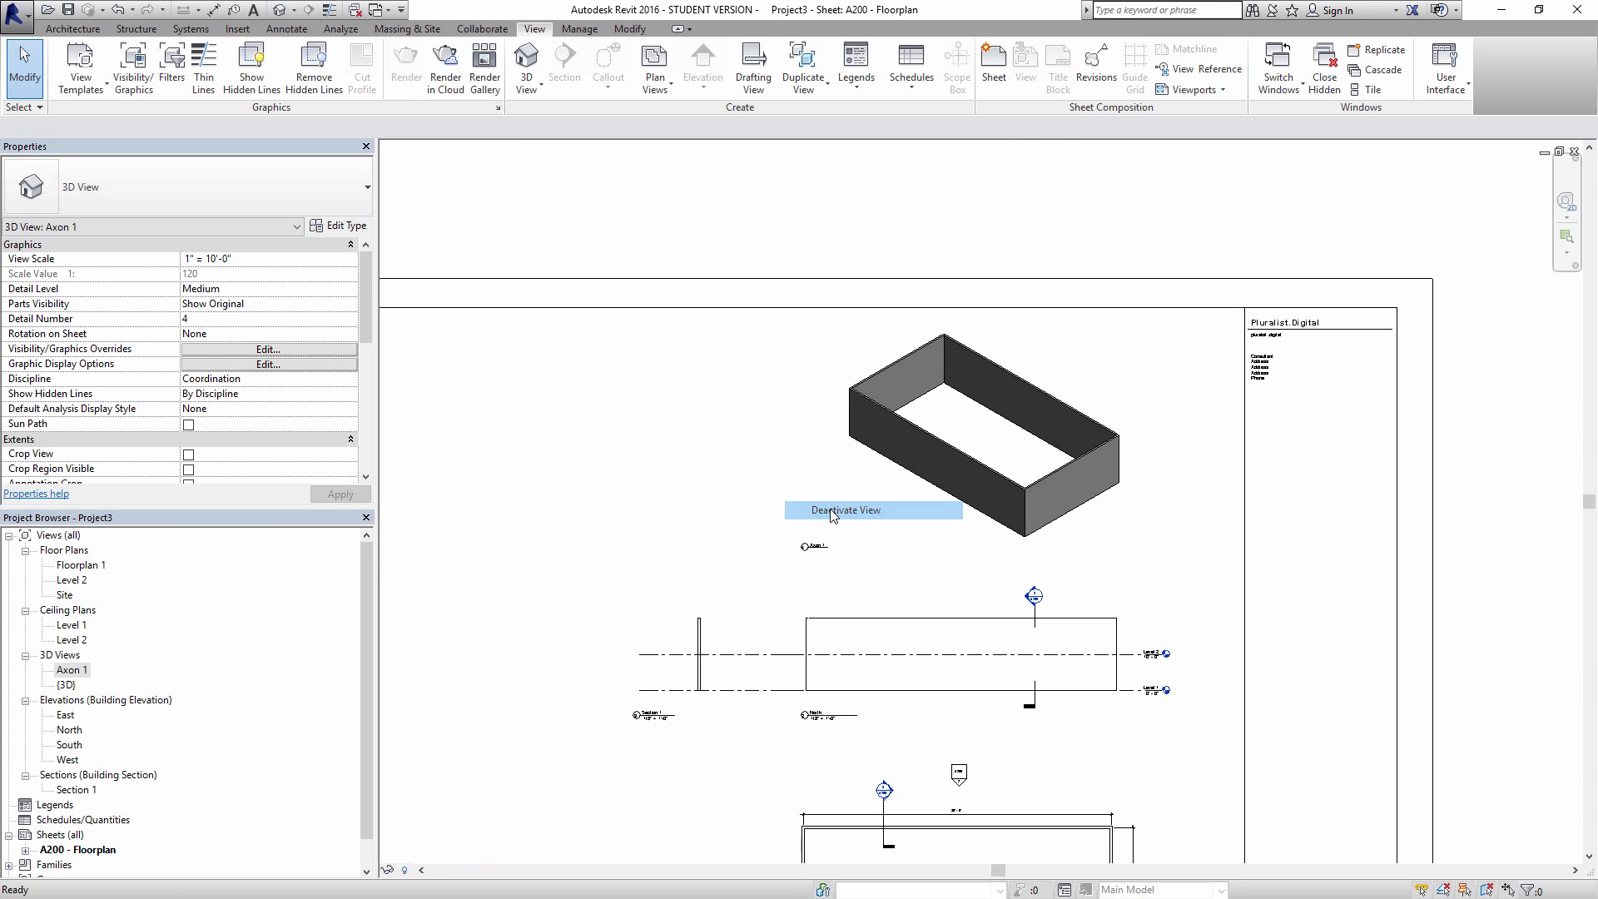
# Step: In Floorplan 1, place a perspective camera beyond the building's upper-right corner, with its target near the middle of the plan
pyautogui.scroll(2, 783, 433)
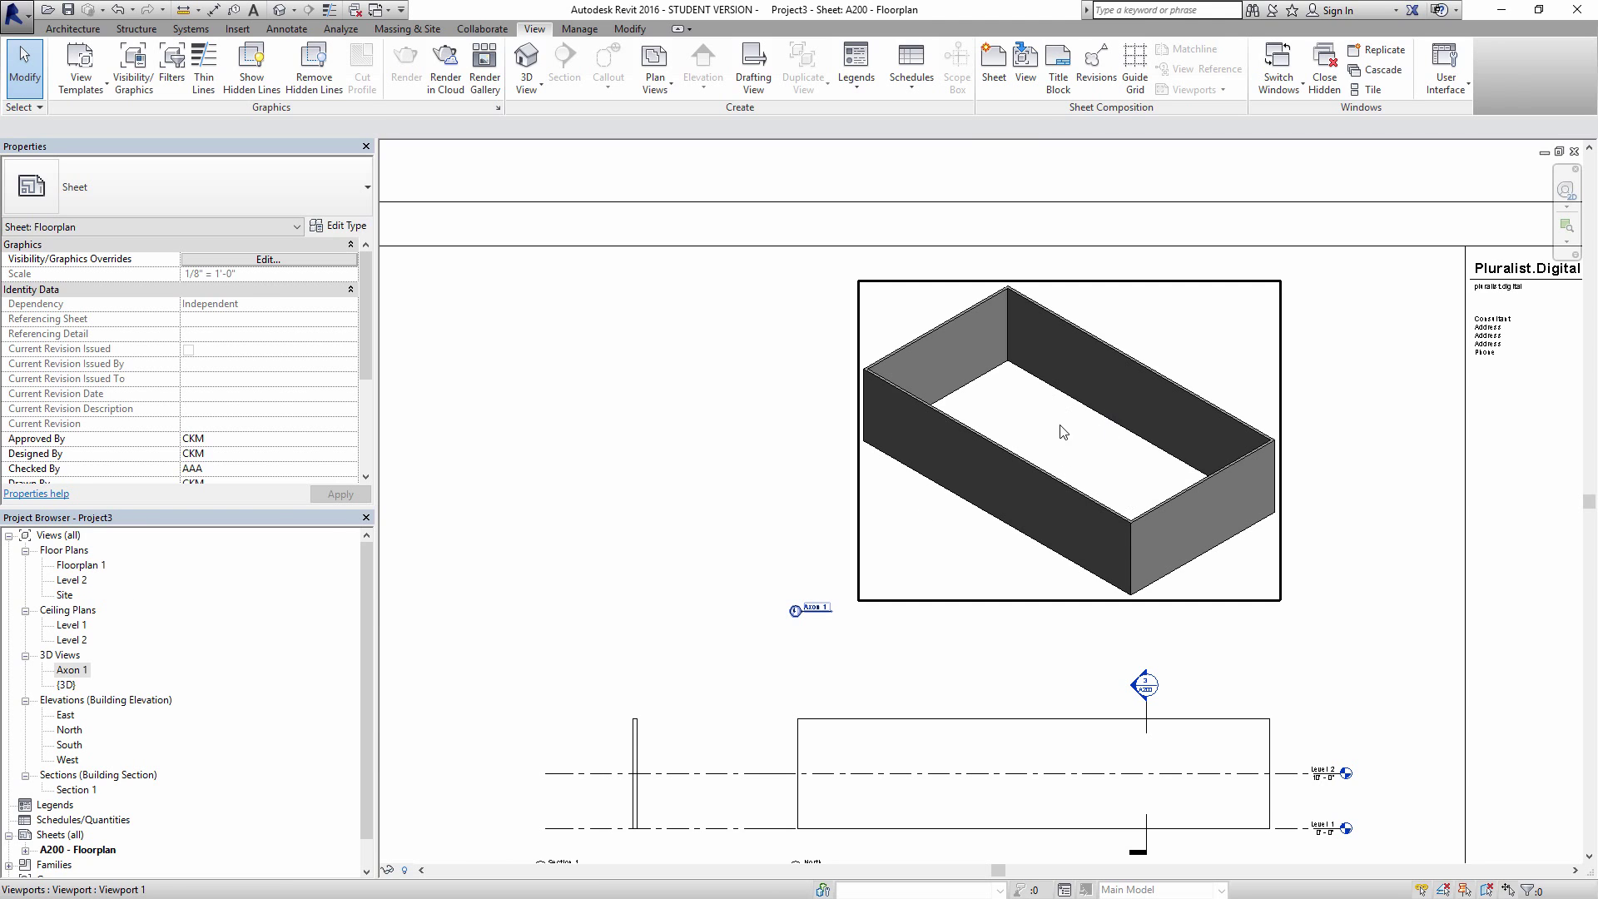
pyautogui.doubleClick(103, 566)
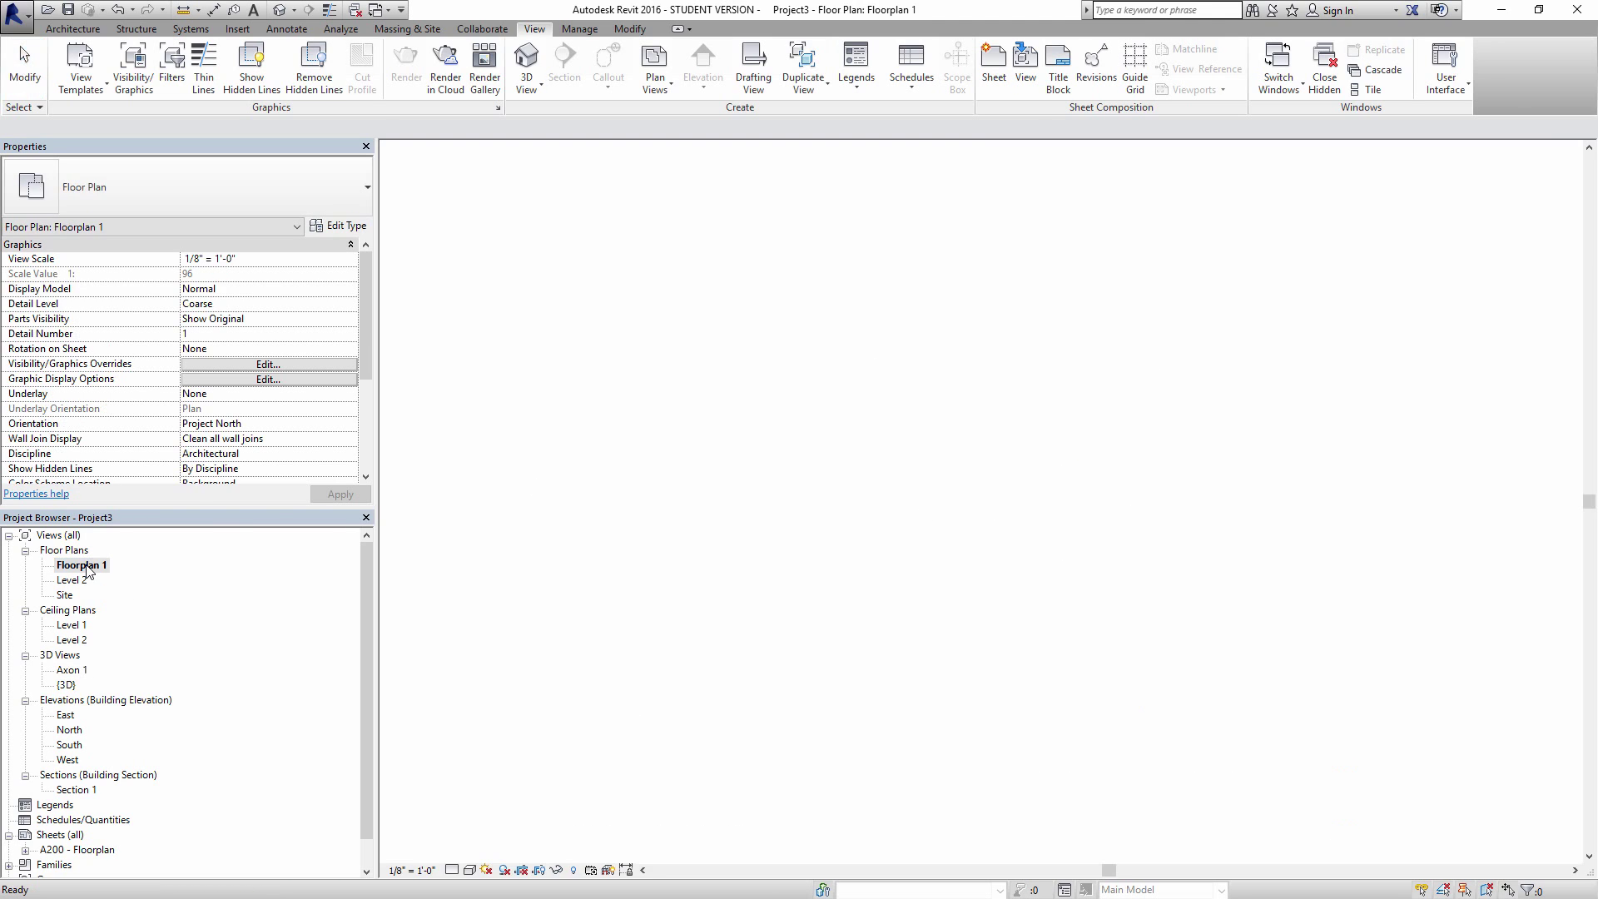
pyautogui.click(535, 85)
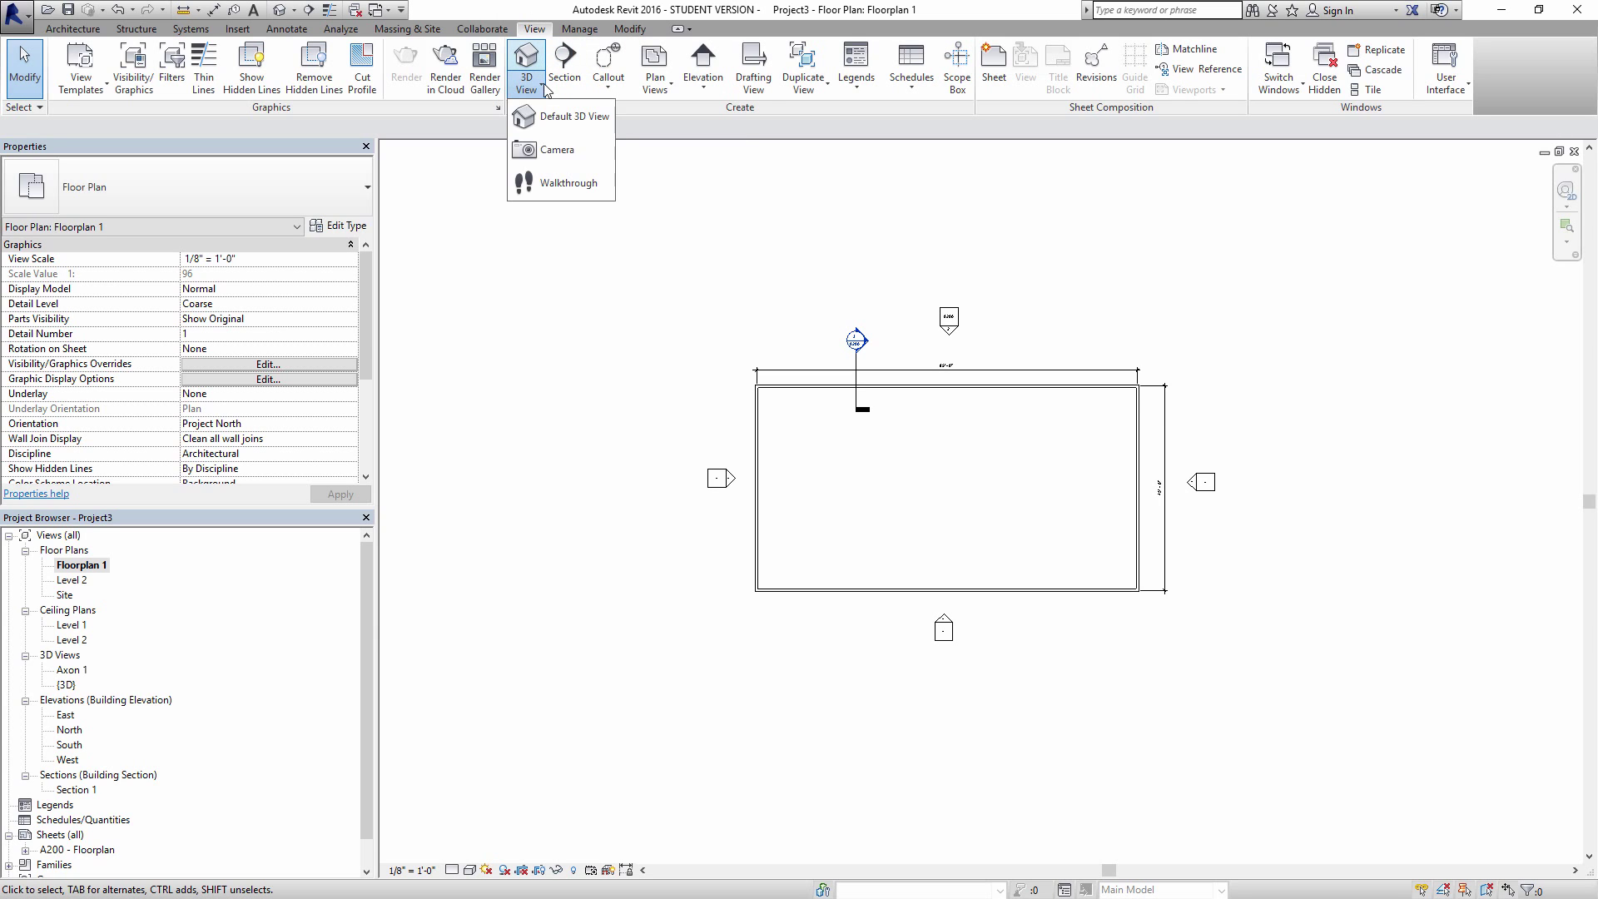
pyautogui.click(570, 158)
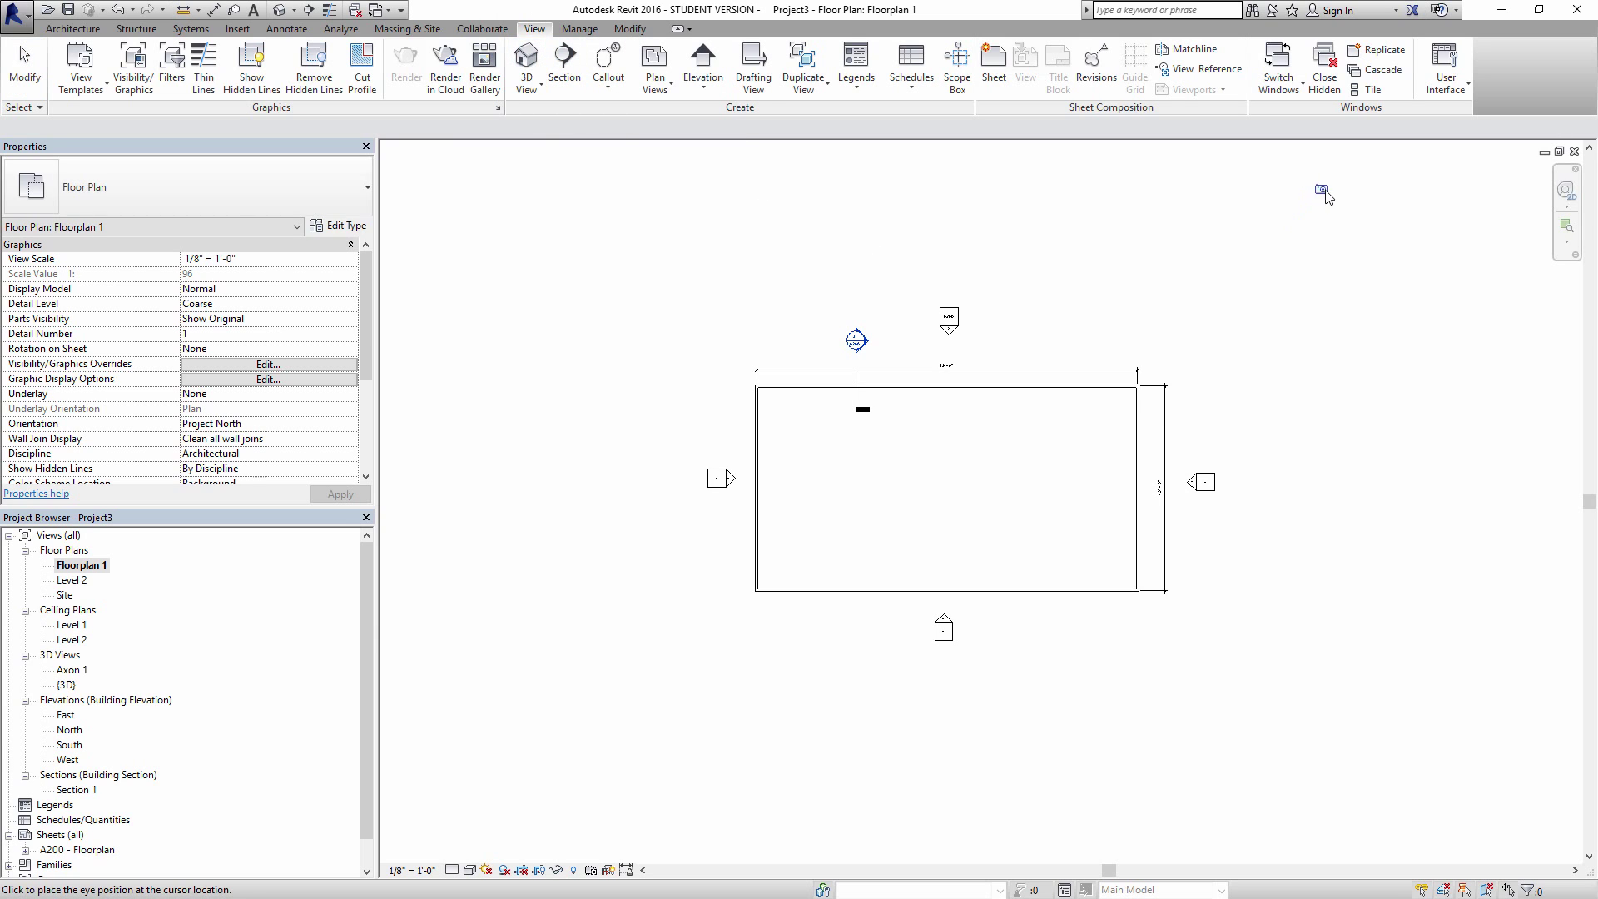
pyautogui.click(1327, 190)
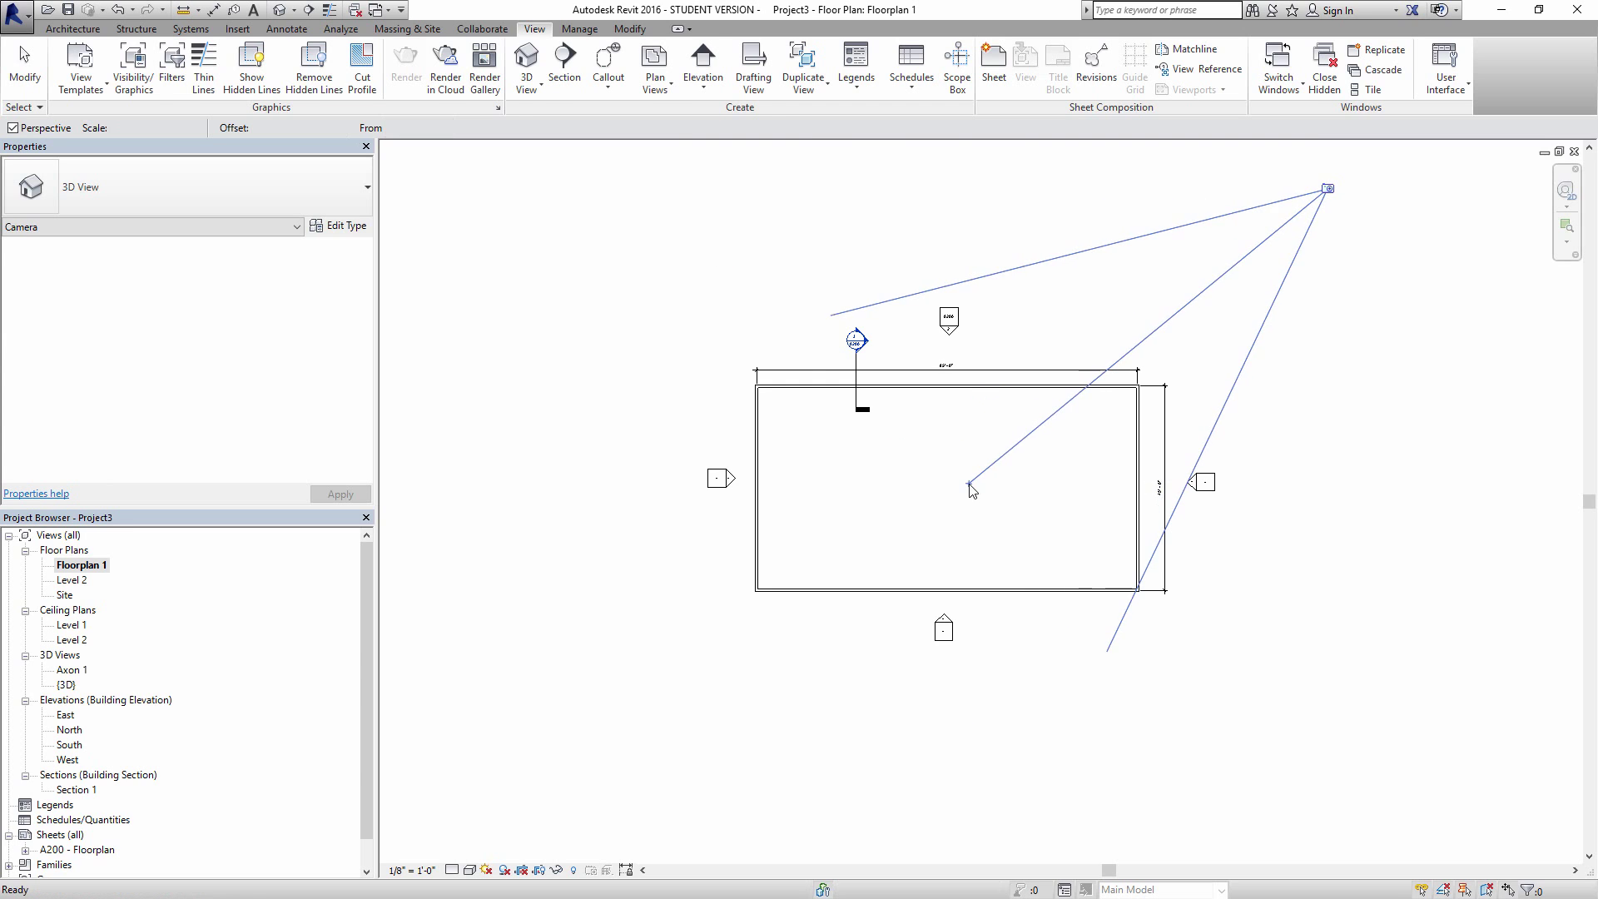
pyautogui.click(969, 484)
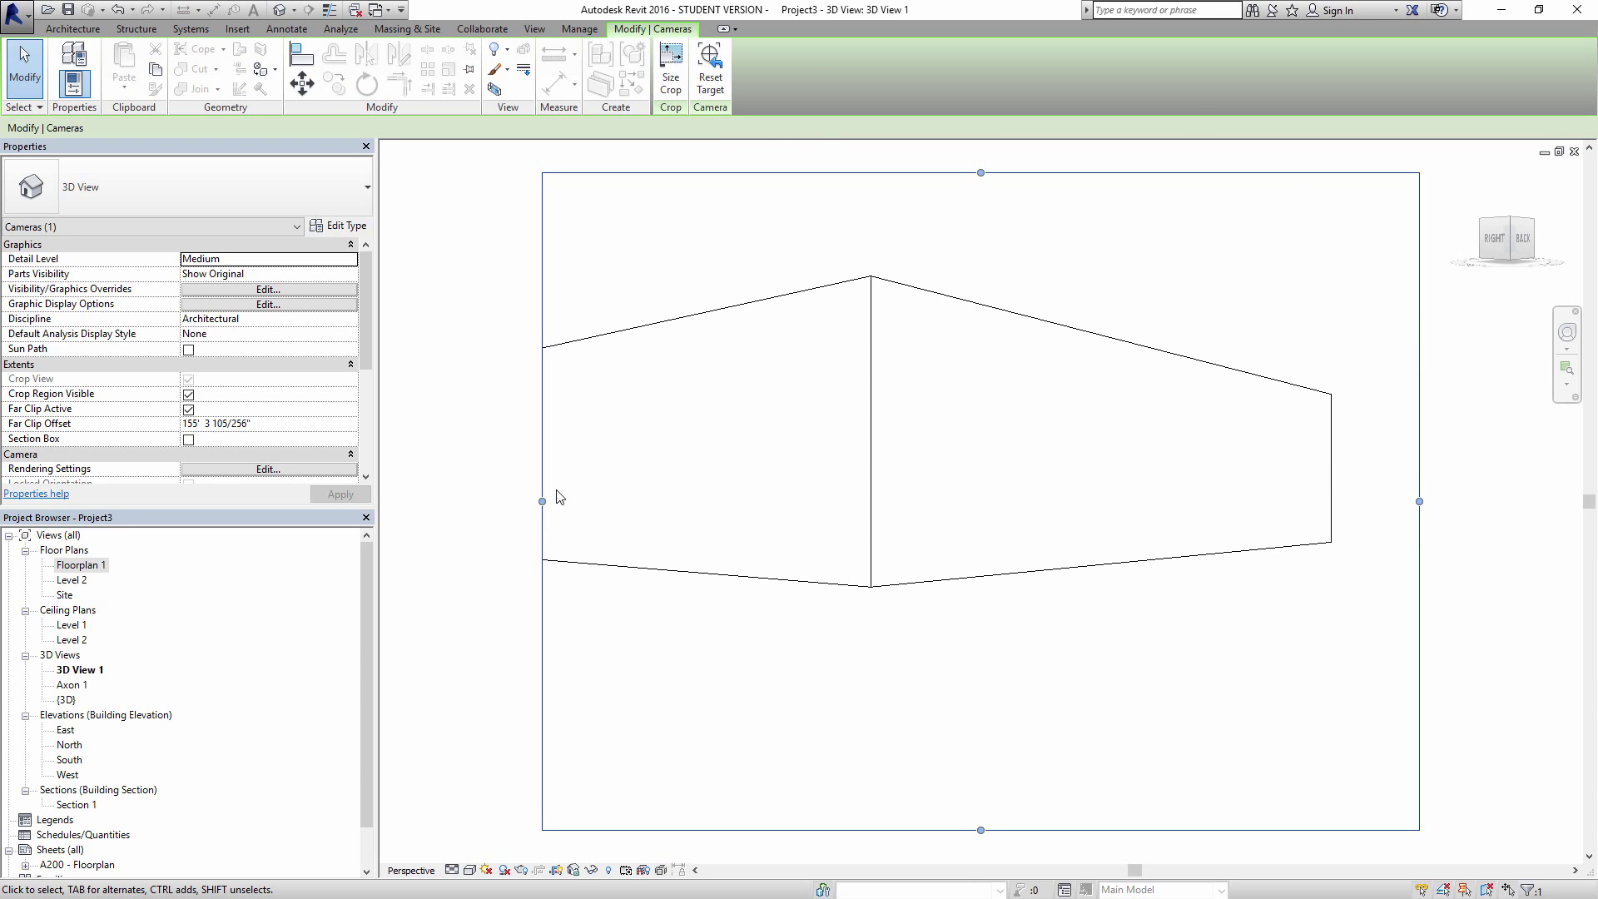
# Step: Adjust the camera view's crop region to a wide frame around the whole building and set the visual style to Shaded
pyautogui.moveTo(542, 501); pyautogui.dragTo(571, 536)
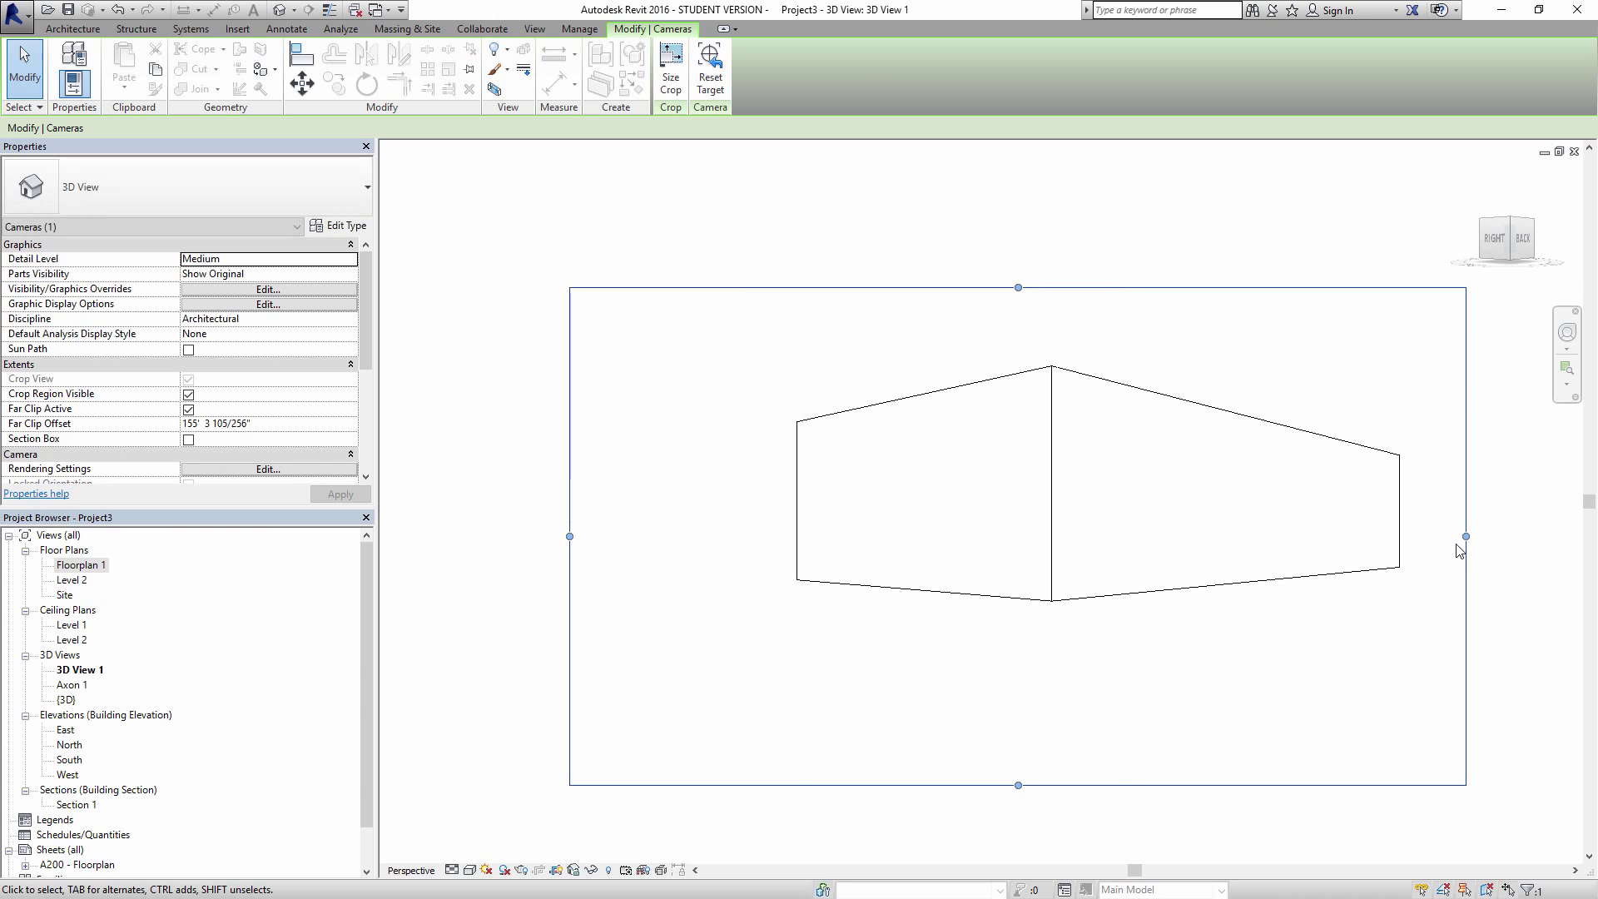
pyautogui.click(469, 870)
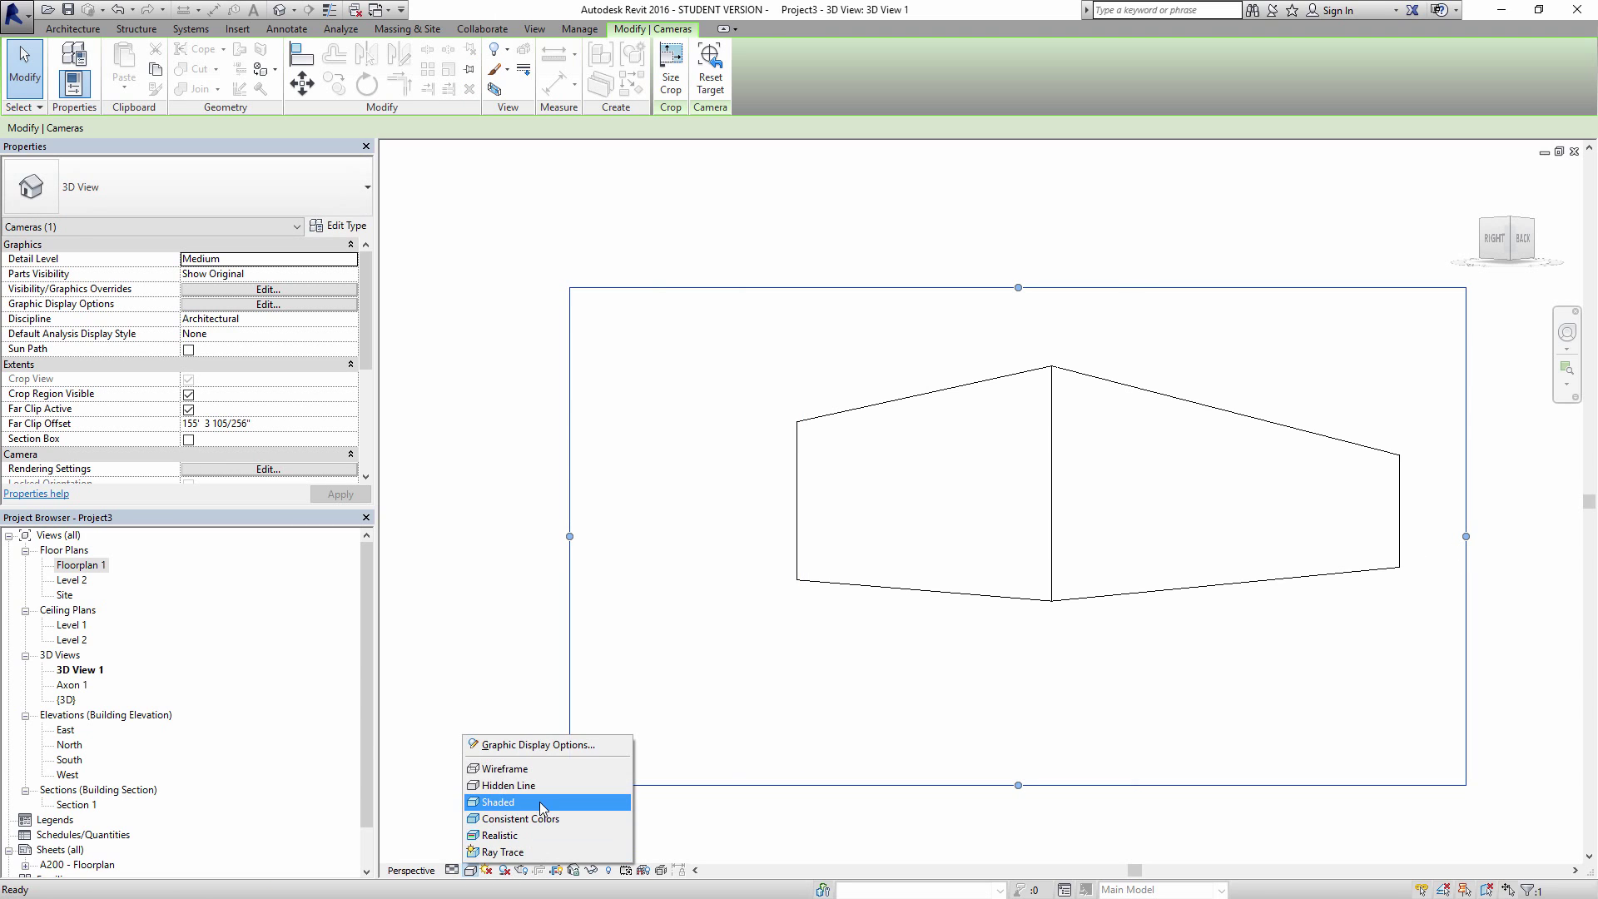
pyautogui.click(541, 807)
pyautogui.click(1488, 453)
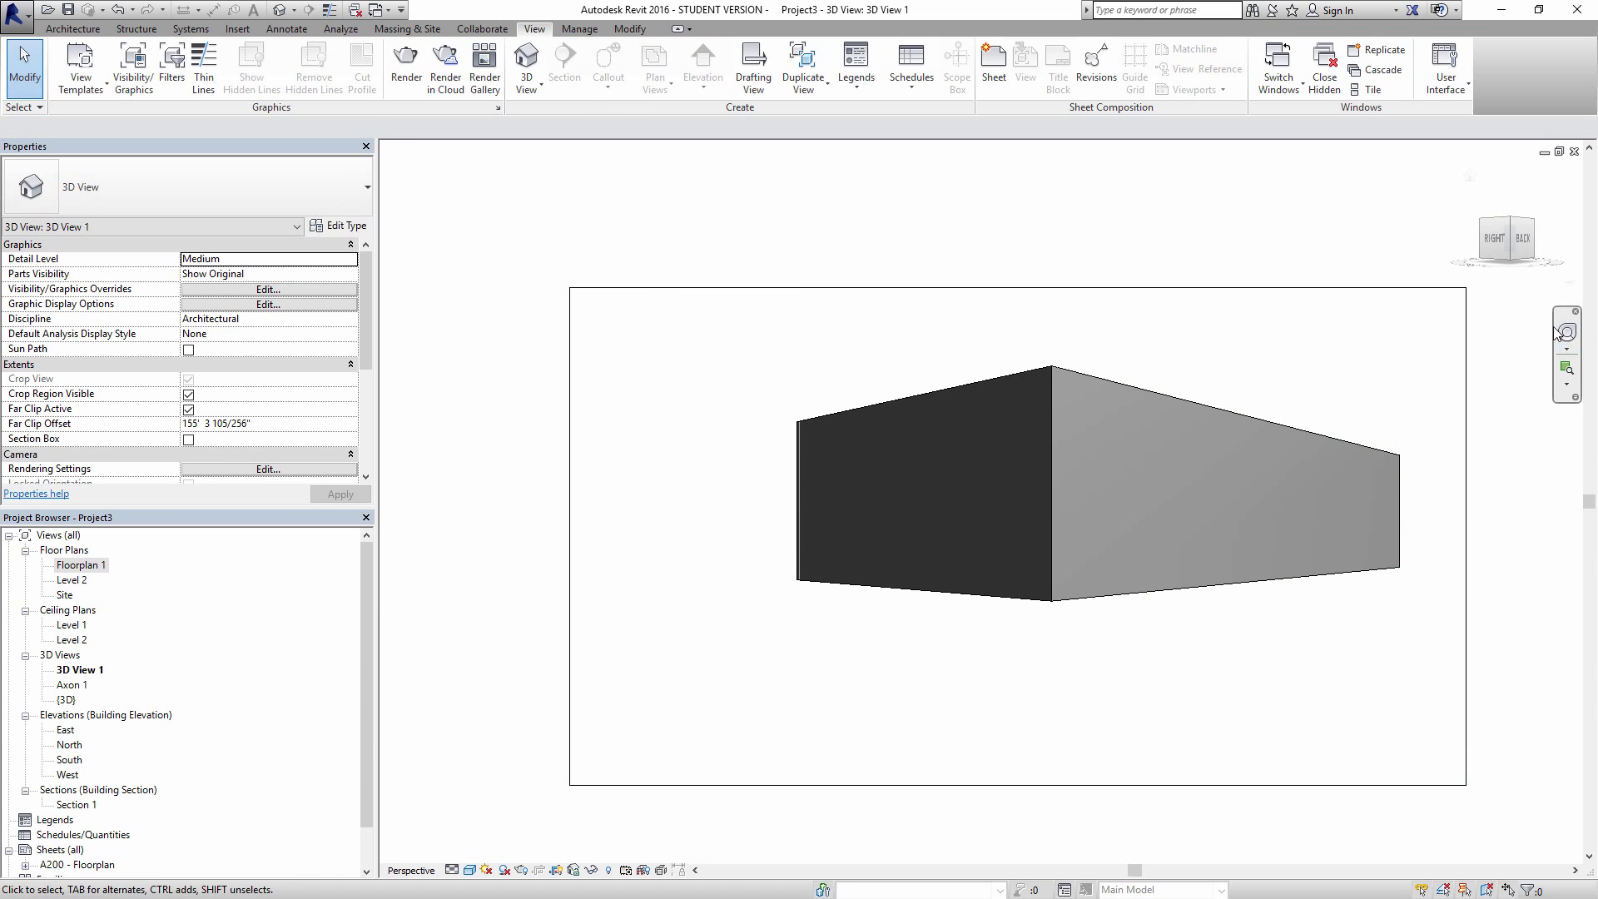
# Step: Using the Full Navigation Wheel, orbit 3D View 1 to look down into the building from above and recentre the model within the crop frame
pyautogui.click(1567, 349)
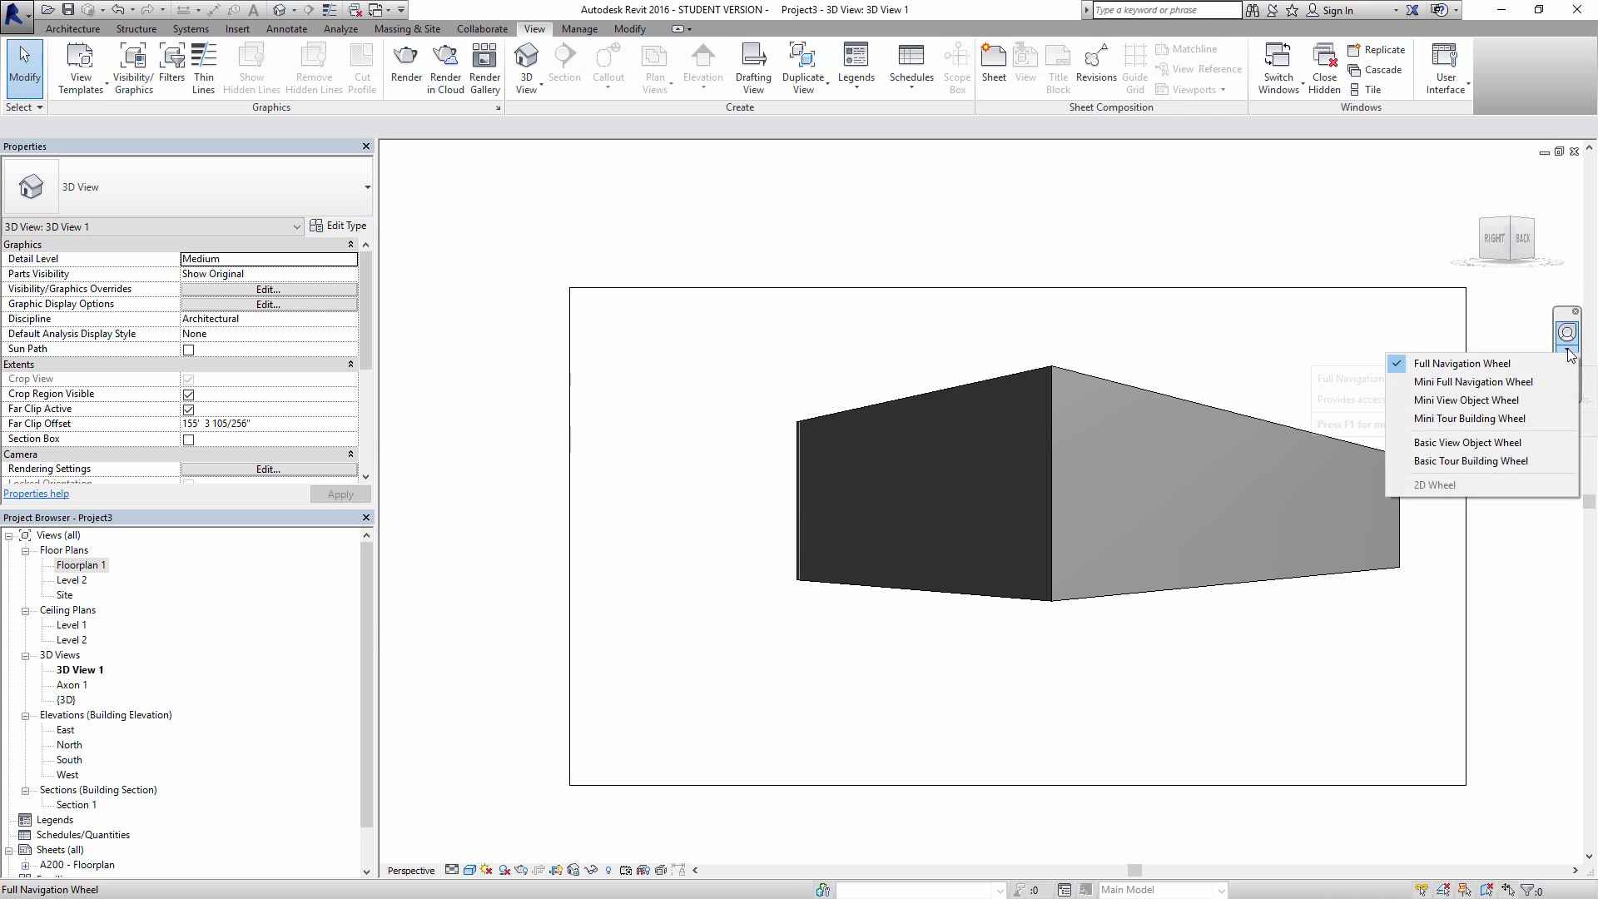
pyautogui.click(1493, 384)
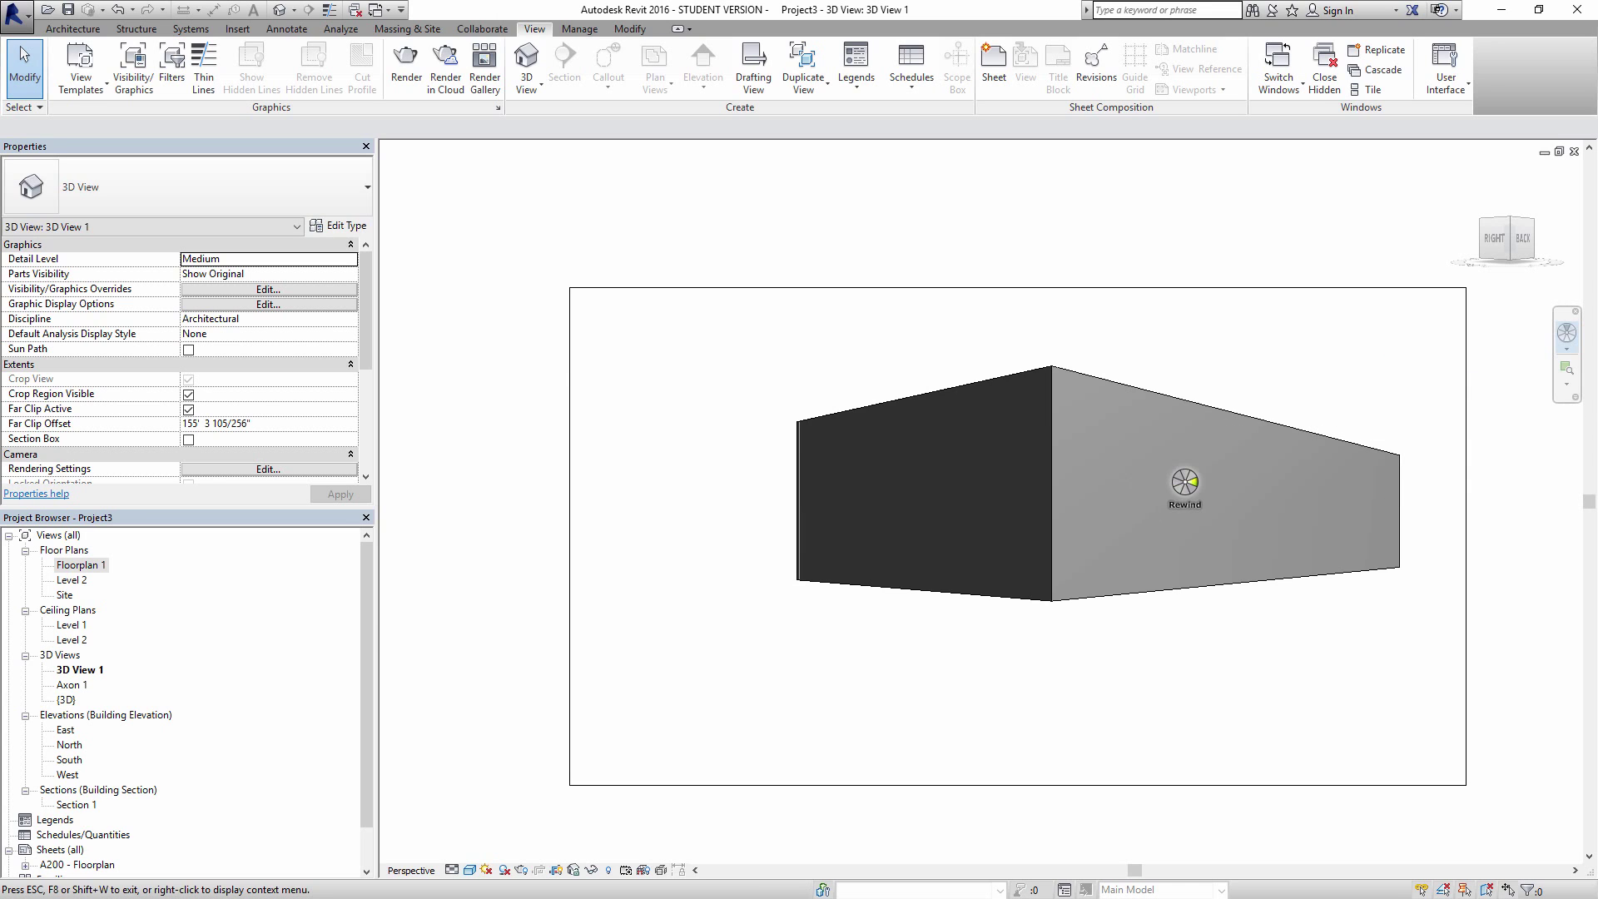
pyautogui.click(1567, 349)
pyautogui.click(1482, 364)
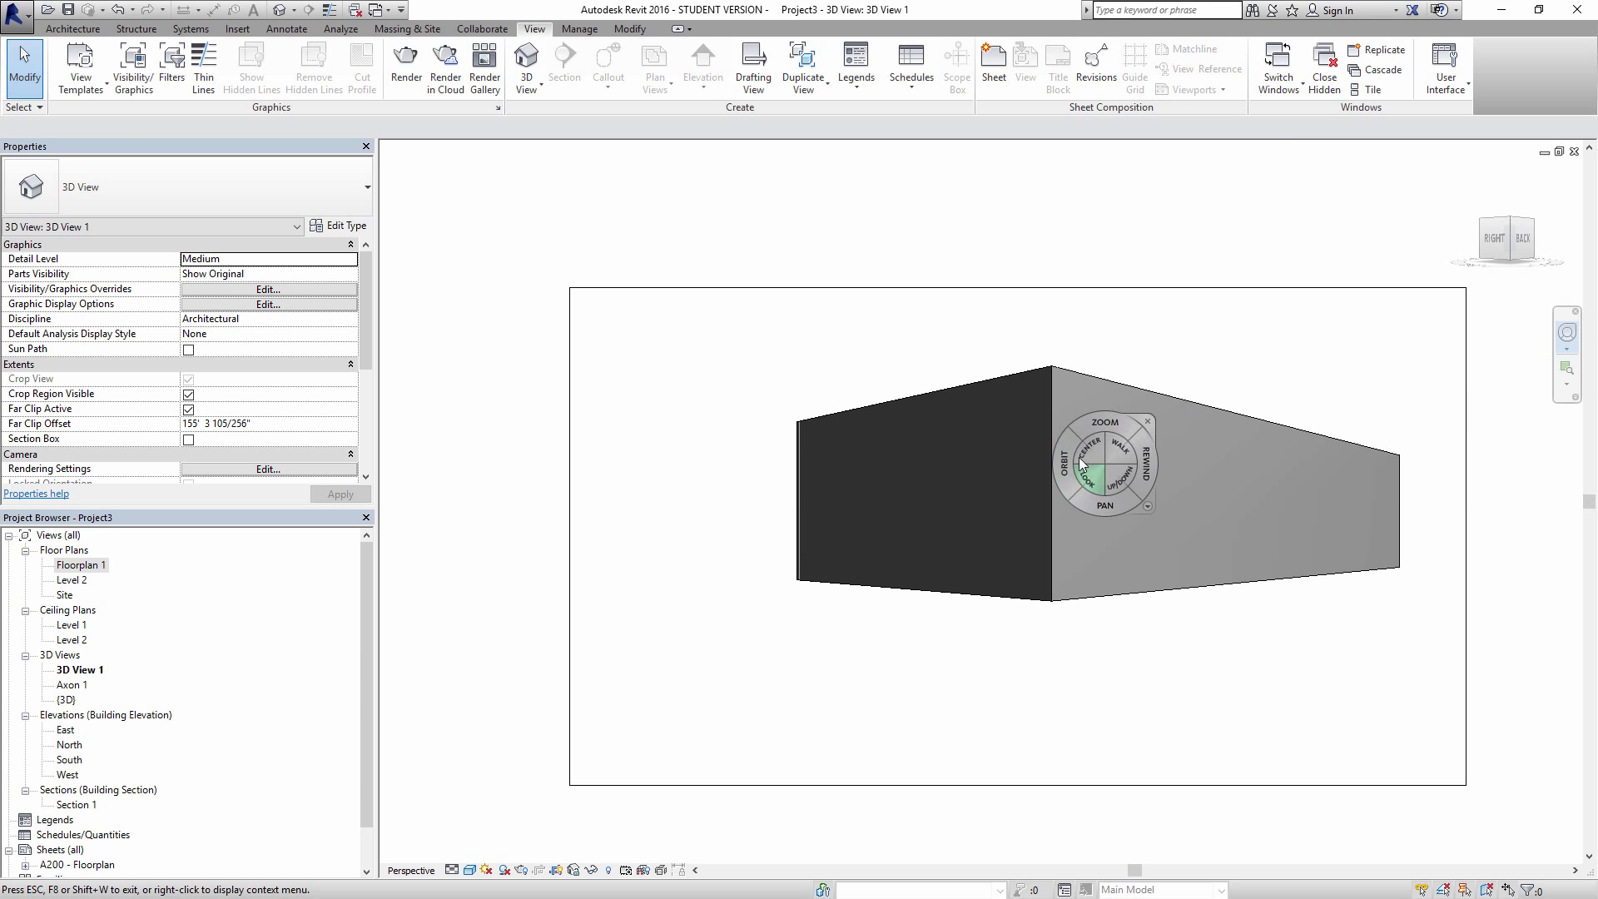
pyautogui.moveTo(1069, 481); pyautogui.dragTo(1070, 546)
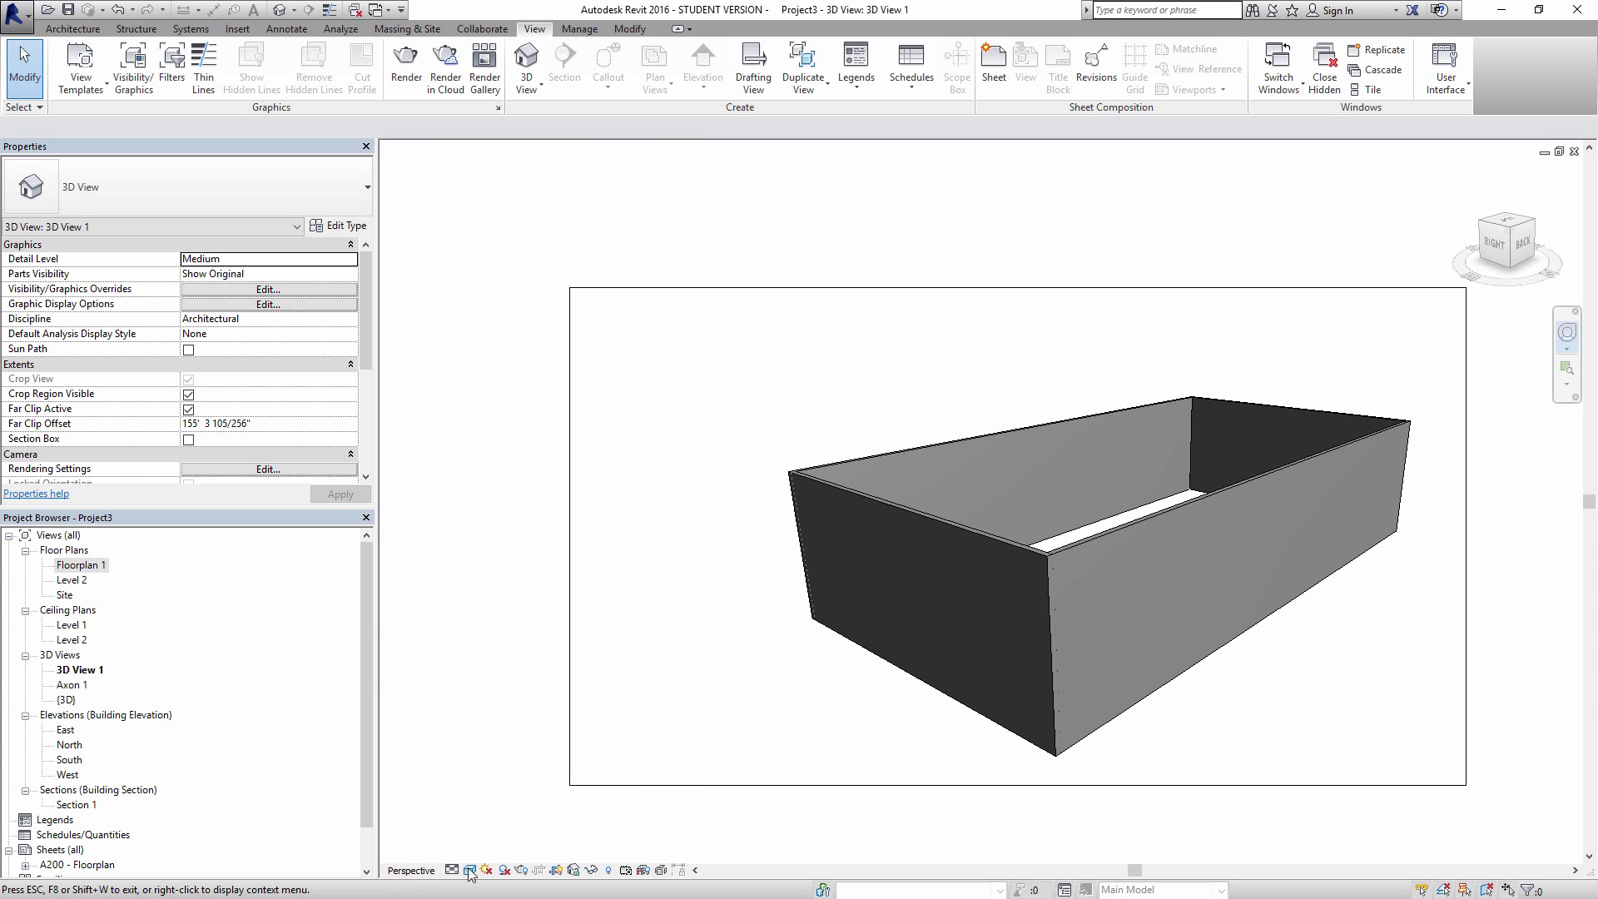
pyautogui.moveTo(1170, 624); pyautogui.dragTo(1050, 595)
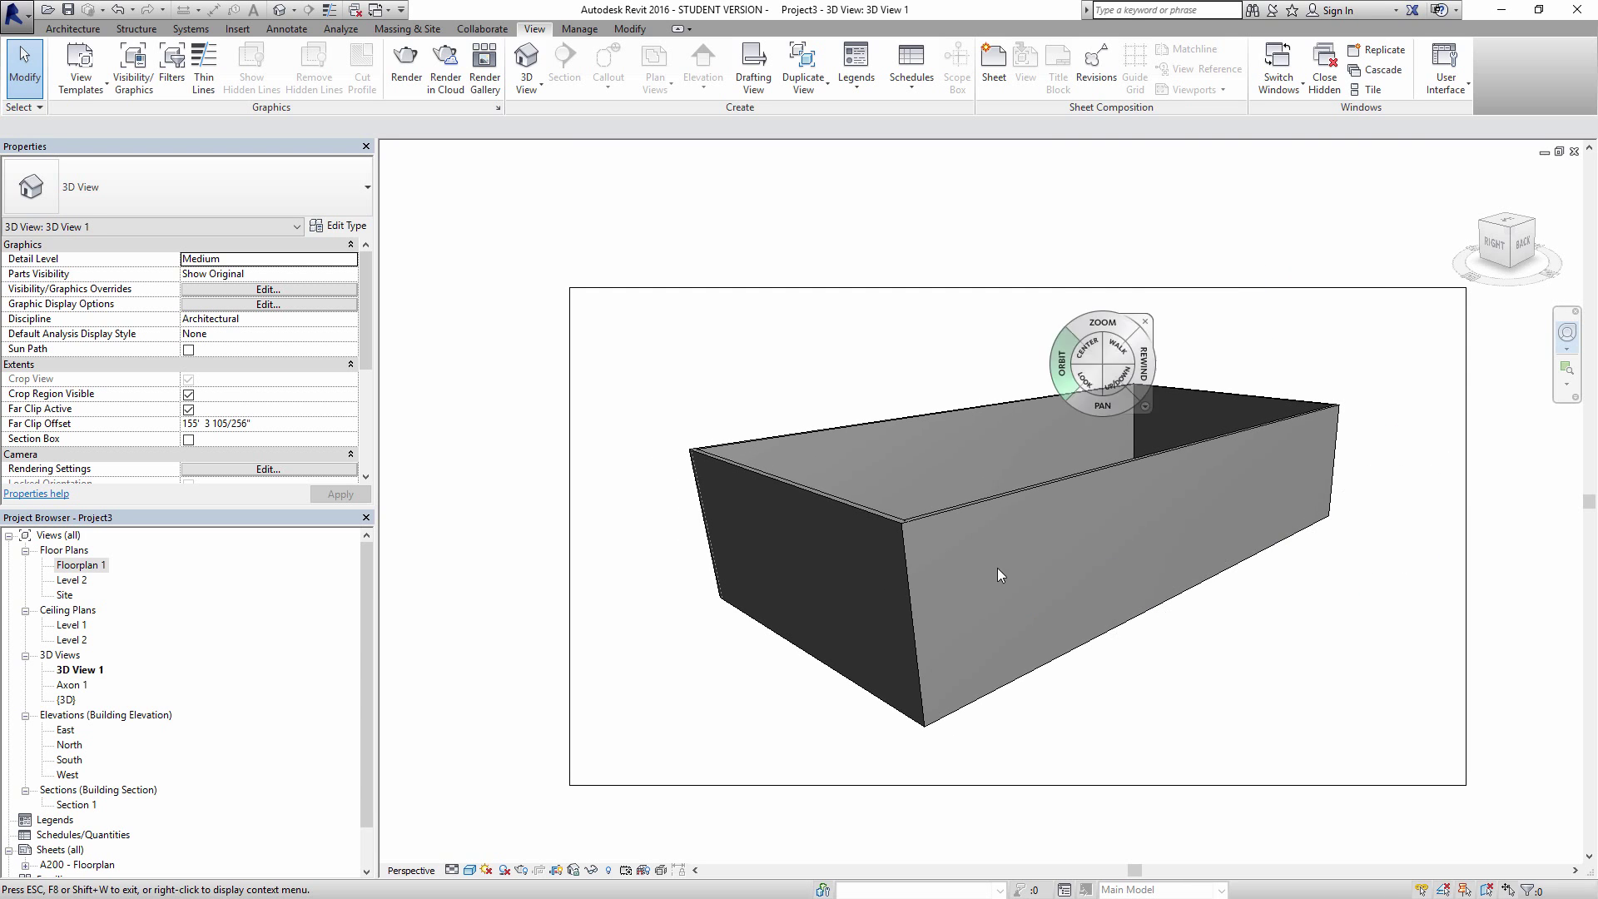
pyautogui.press('Escape')
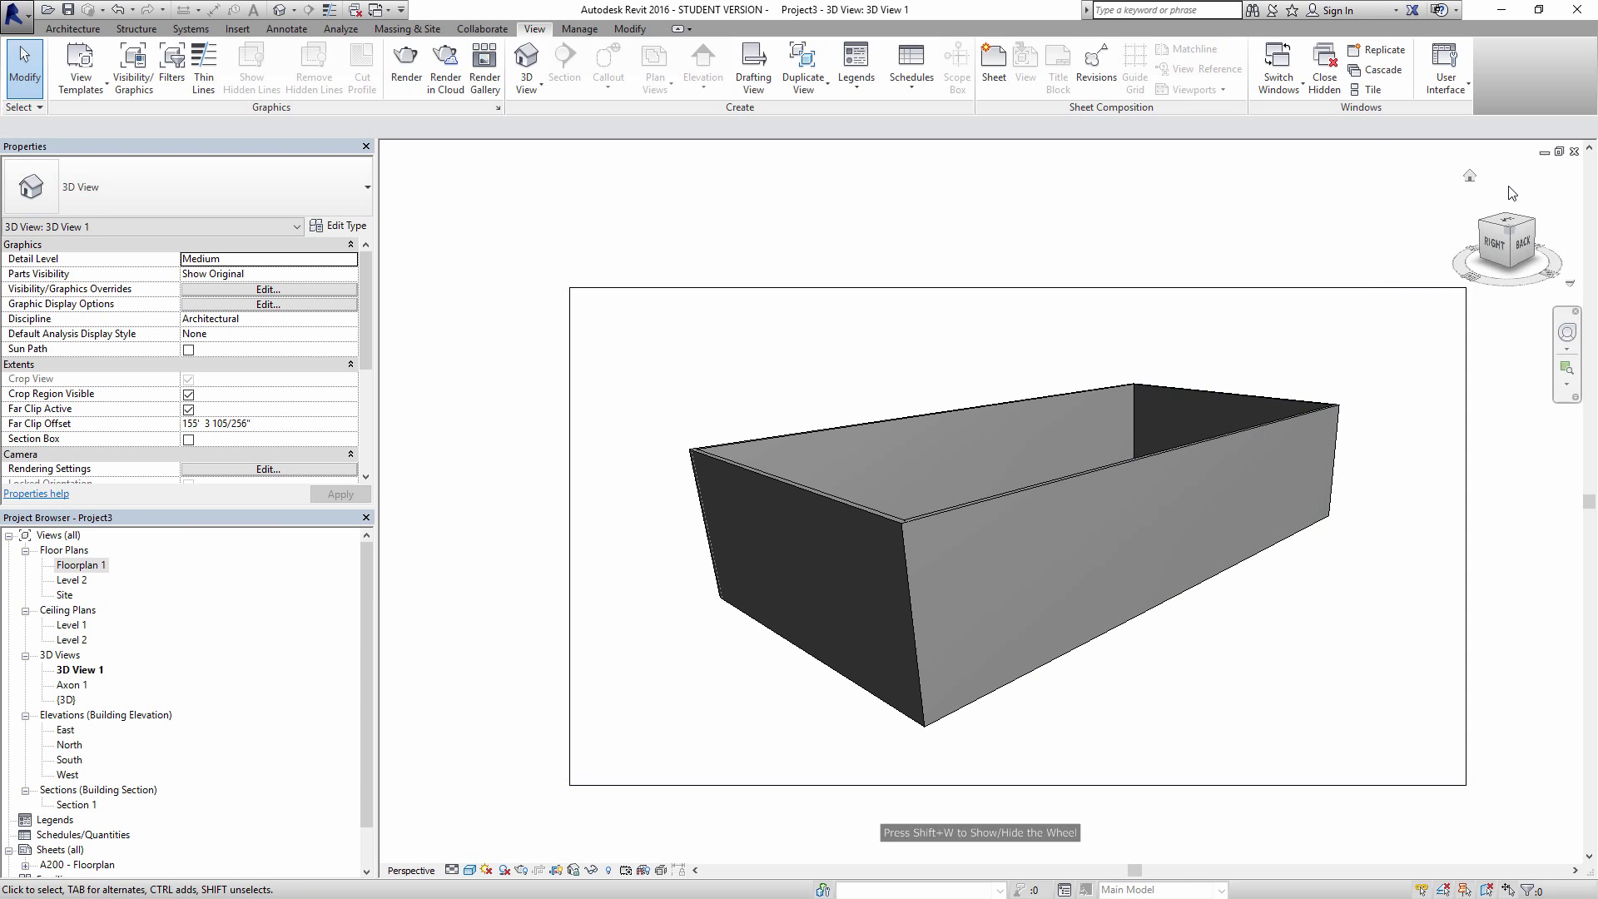
# Step: Close the camera view and place 3D View 1 on sheet A200 beside Axon 1, with their view titles aligned
pyautogui.click(1574, 152)
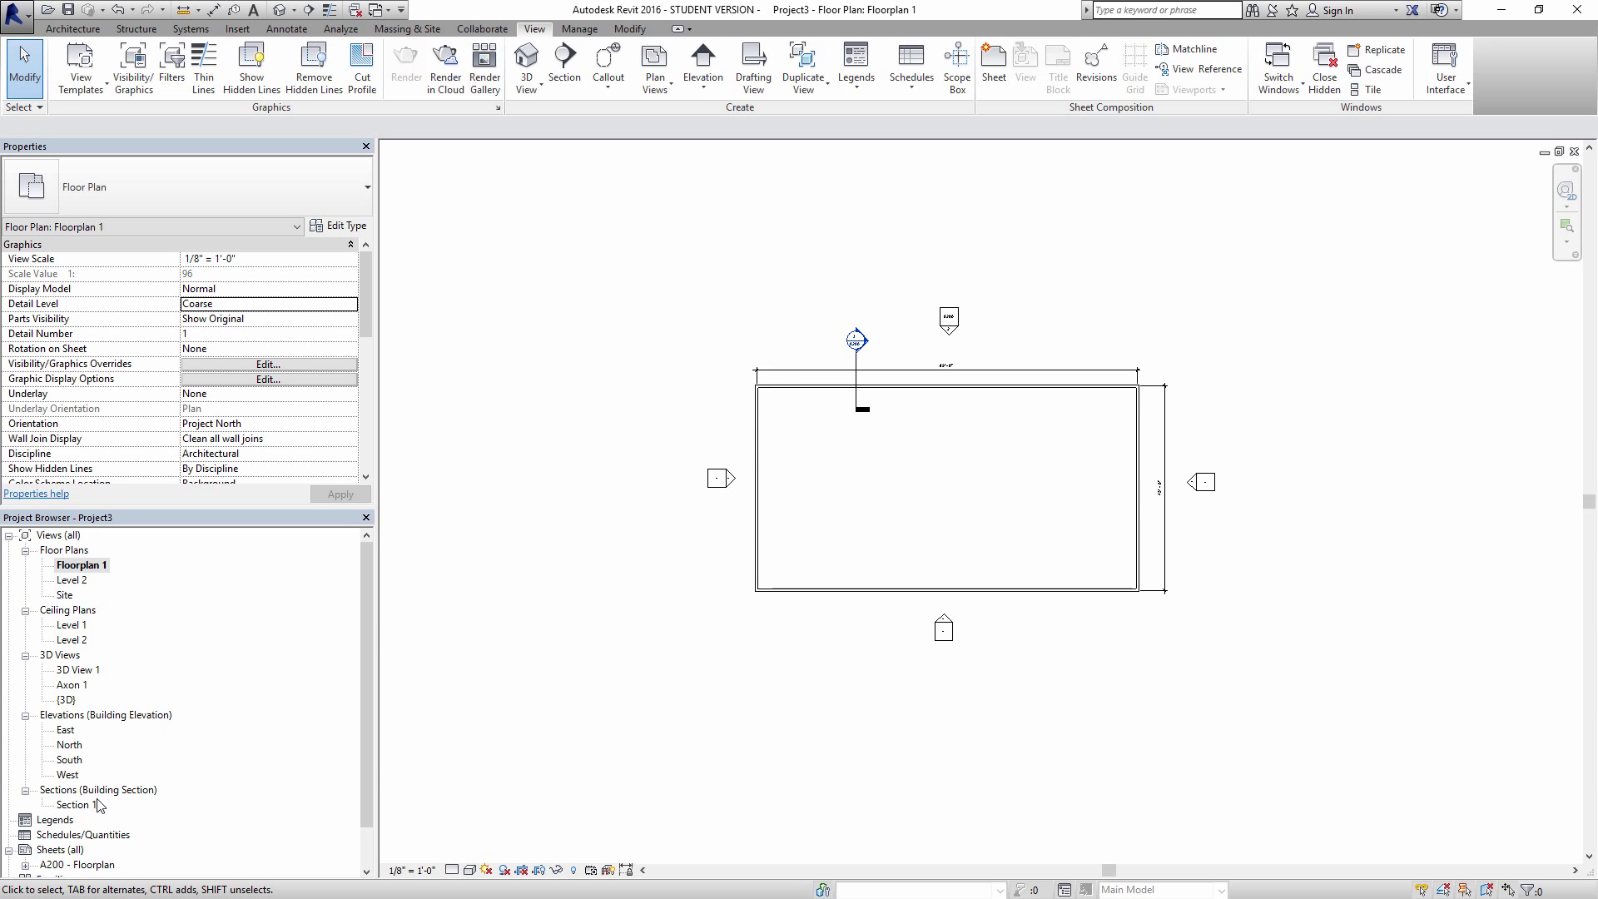
pyautogui.hotkey('ctrl', 'Tab')
pyautogui.moveTo(806, 439); pyautogui.dragTo(881, 391, button='middle')
pyautogui.scroll(-3, 881, 390)
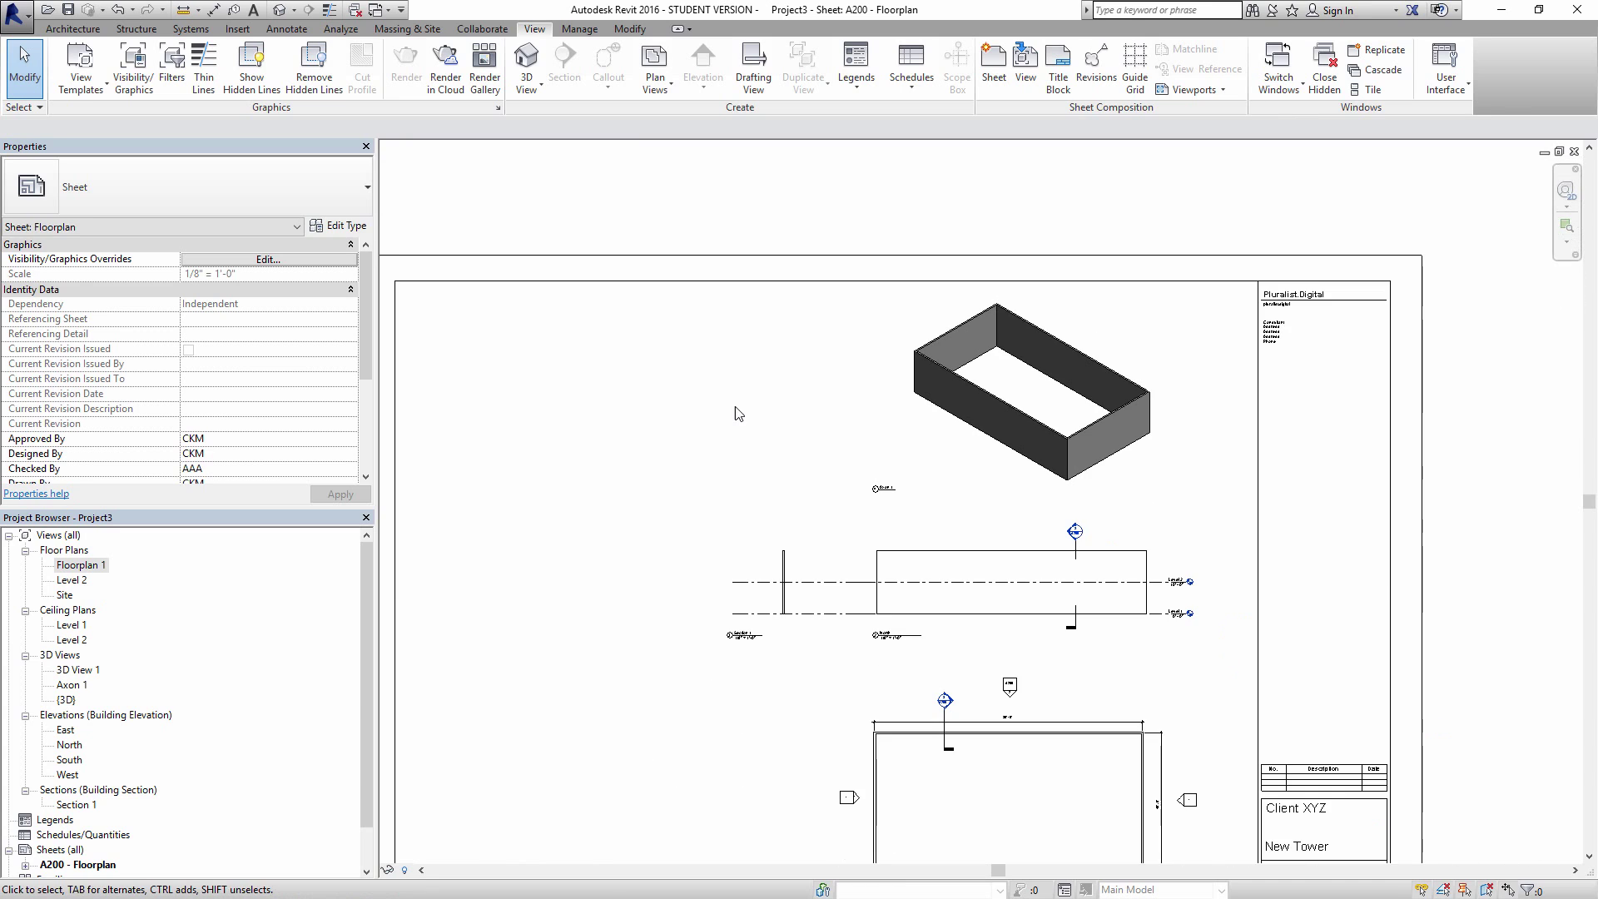
pyautogui.click(83, 672)
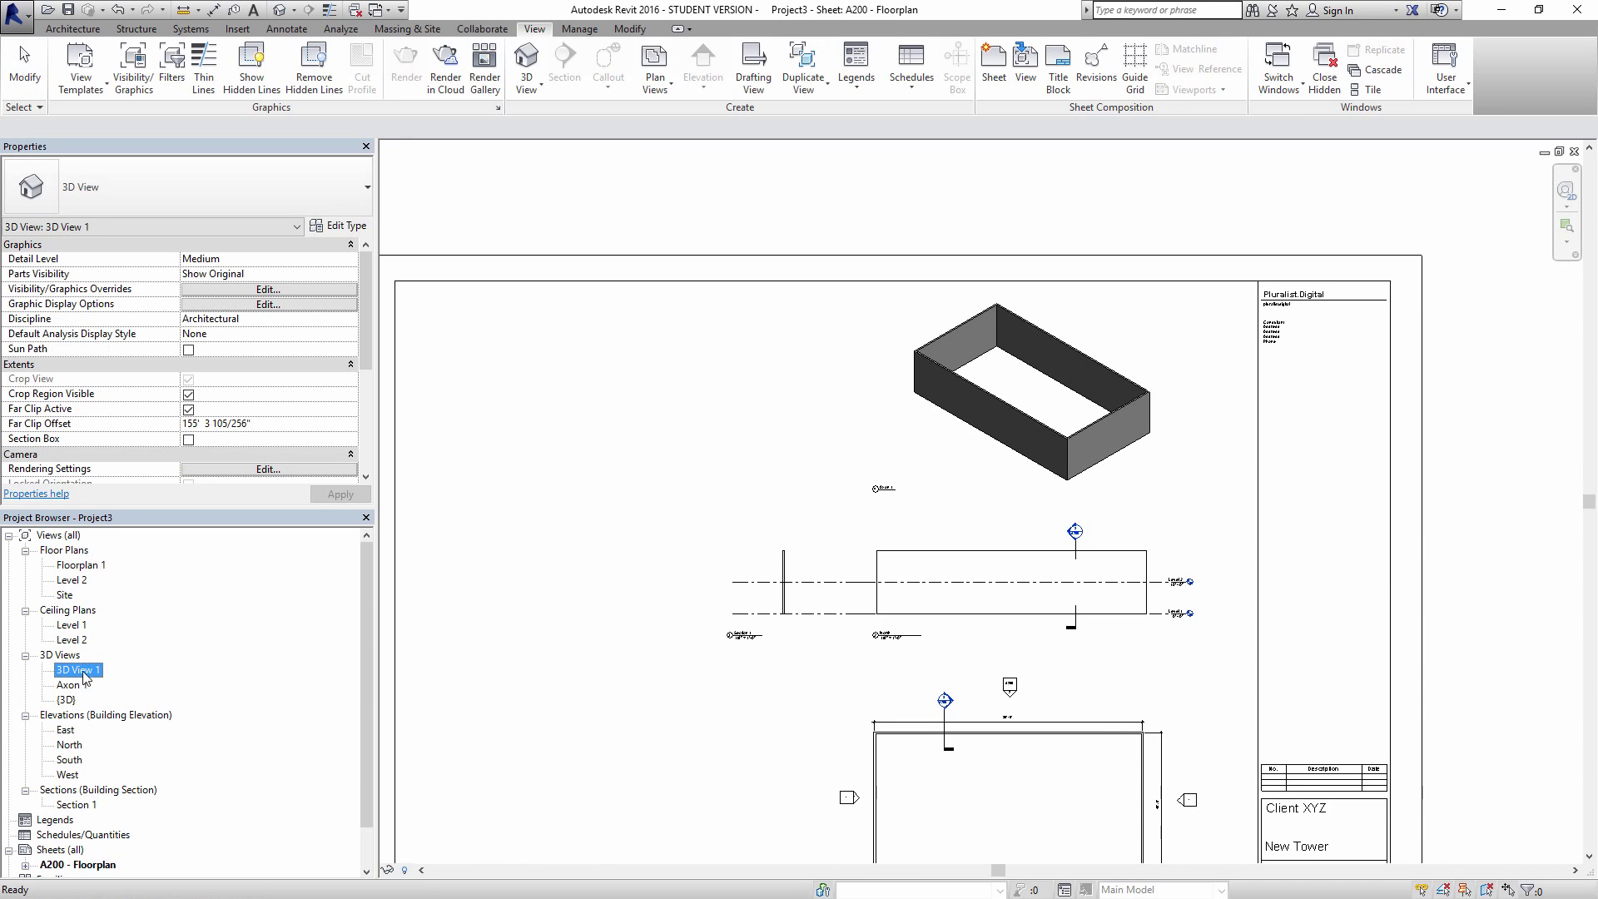
pyautogui.moveTo(190, 659); pyautogui.dragTo(660, 411)
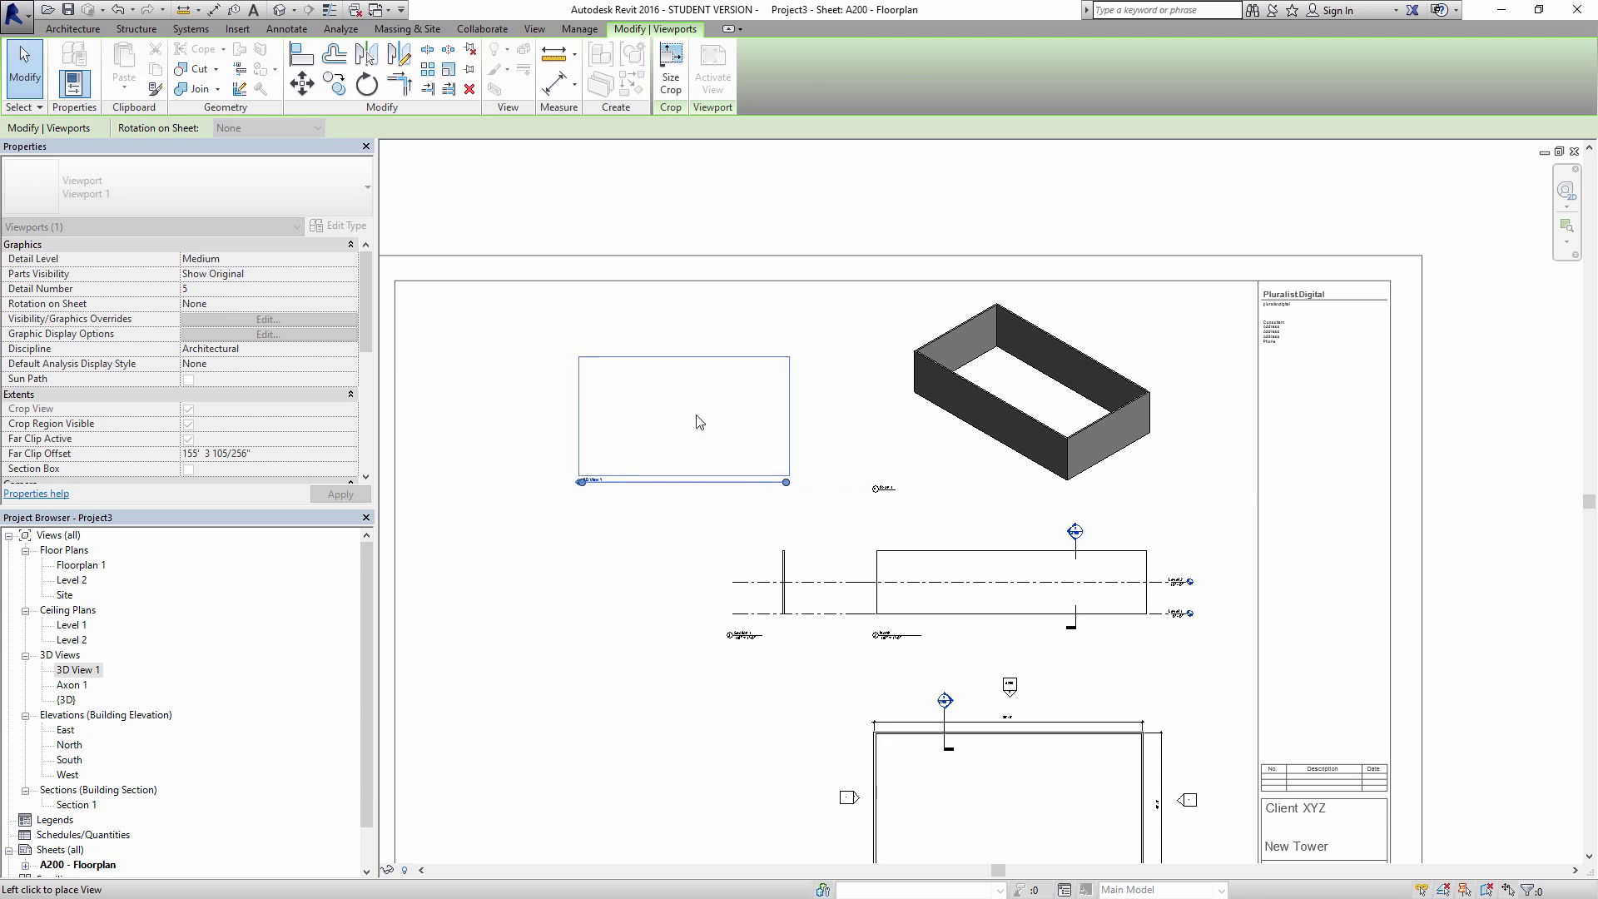
pyautogui.click(737, 433)
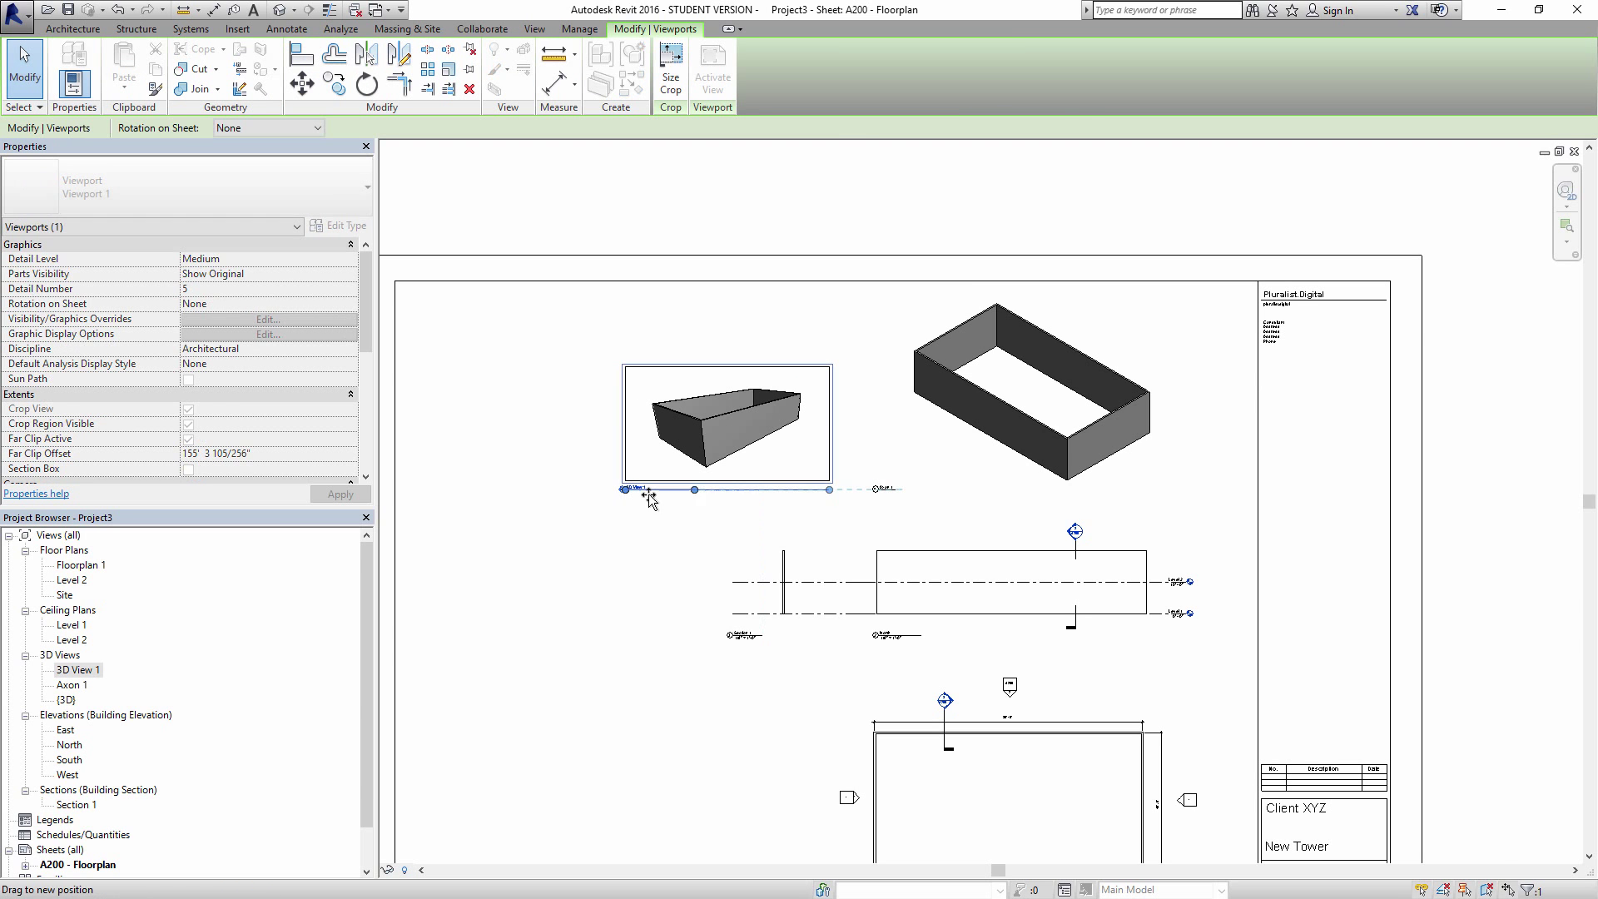
pyautogui.press('Escape')
# Step: Activate 3D View 1 on the sheet, scale its crop region to 18" wide with locked proportions, and deactivate the view
pyautogui.scroll(2, 788, 437)
pyautogui.moveTo(788, 437); pyautogui.dragTo(981, 440, button='middle')
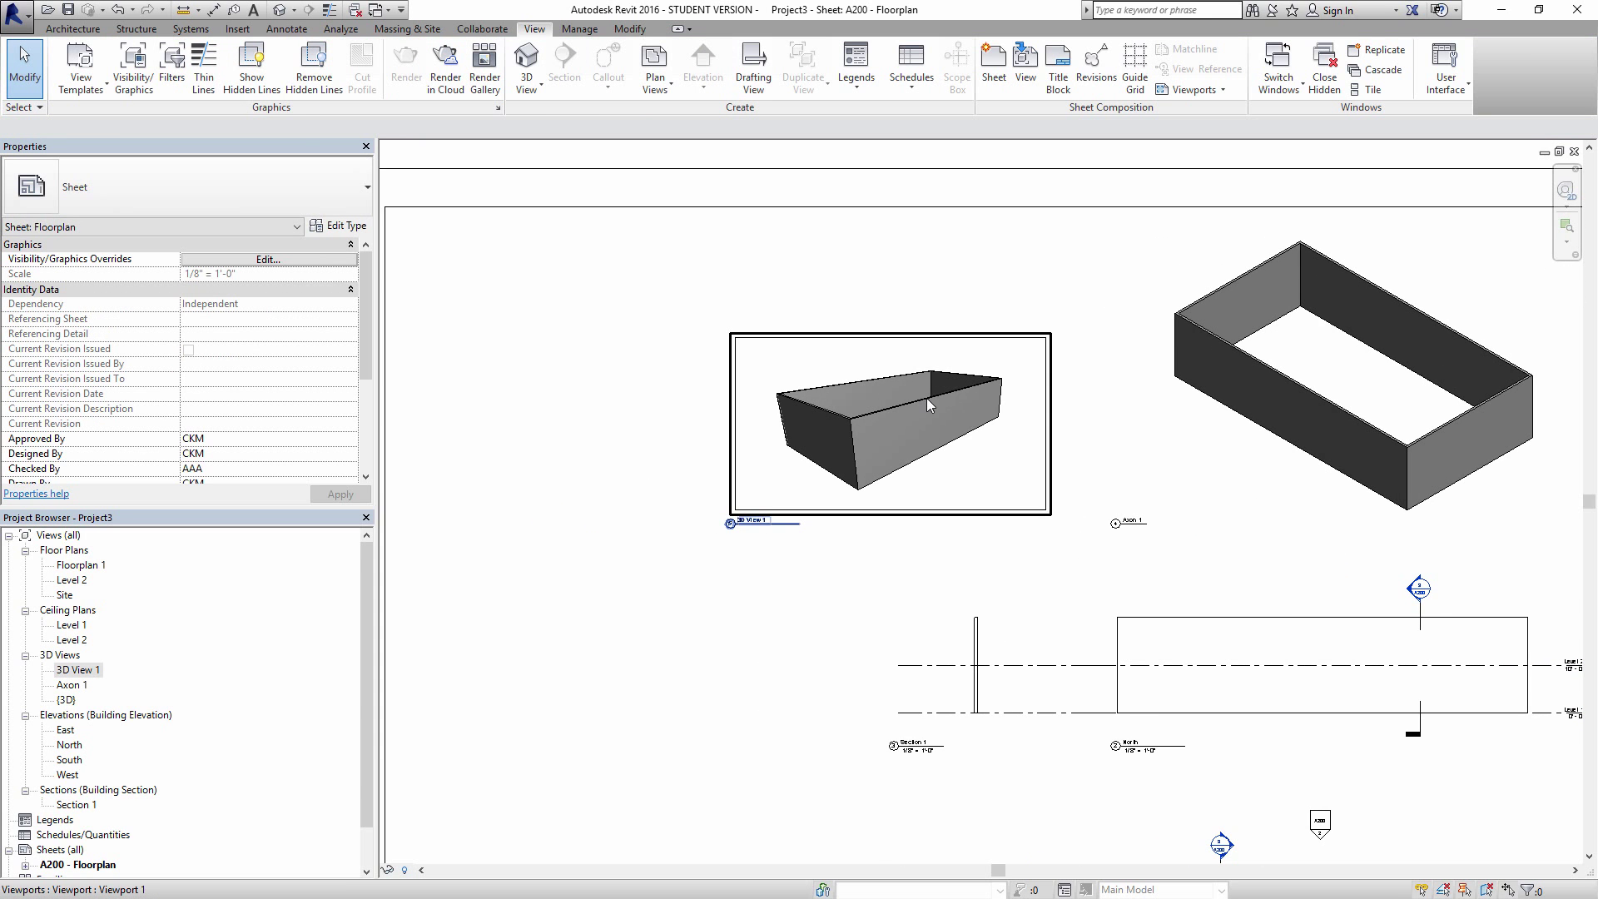
pyautogui.doubleClick(916, 396)
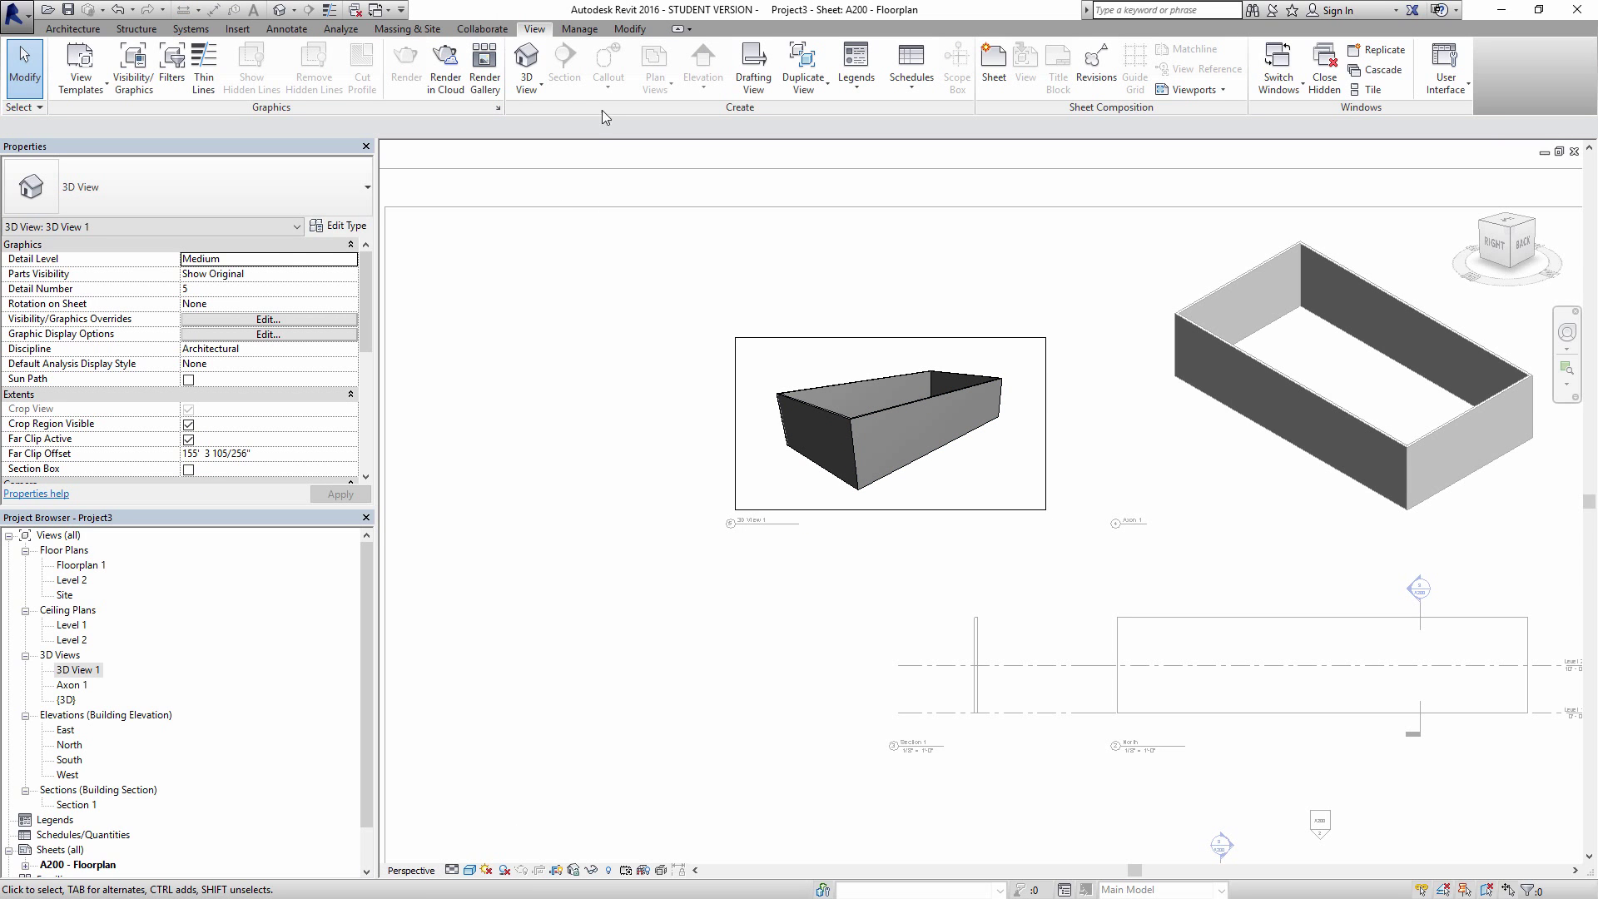
pyautogui.click(1045, 452)
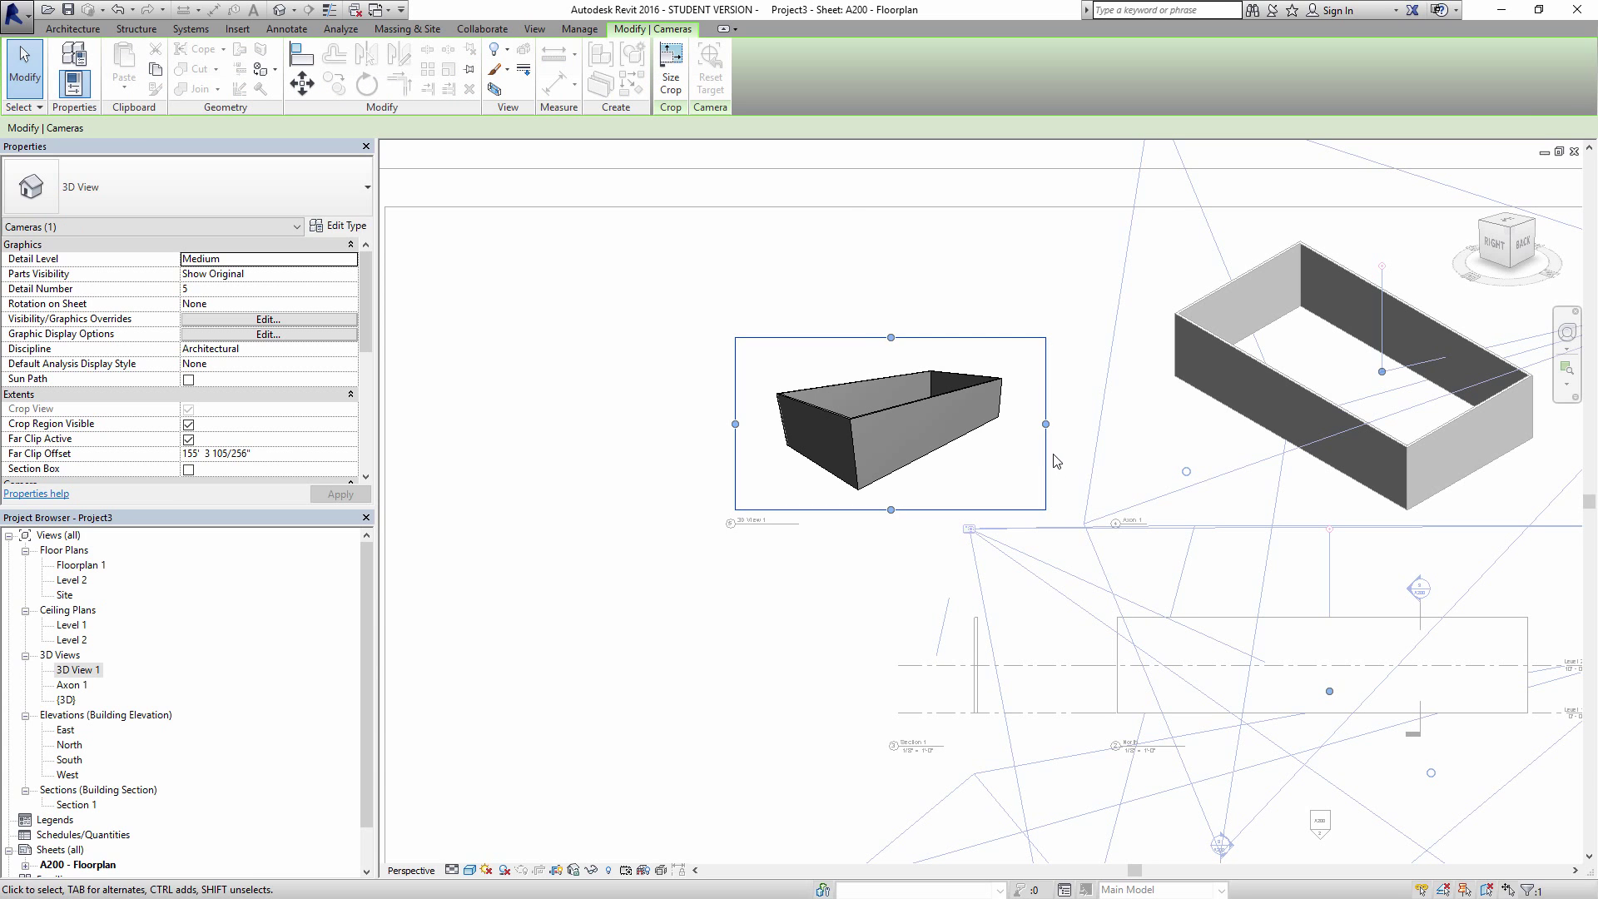
pyautogui.click(670, 81)
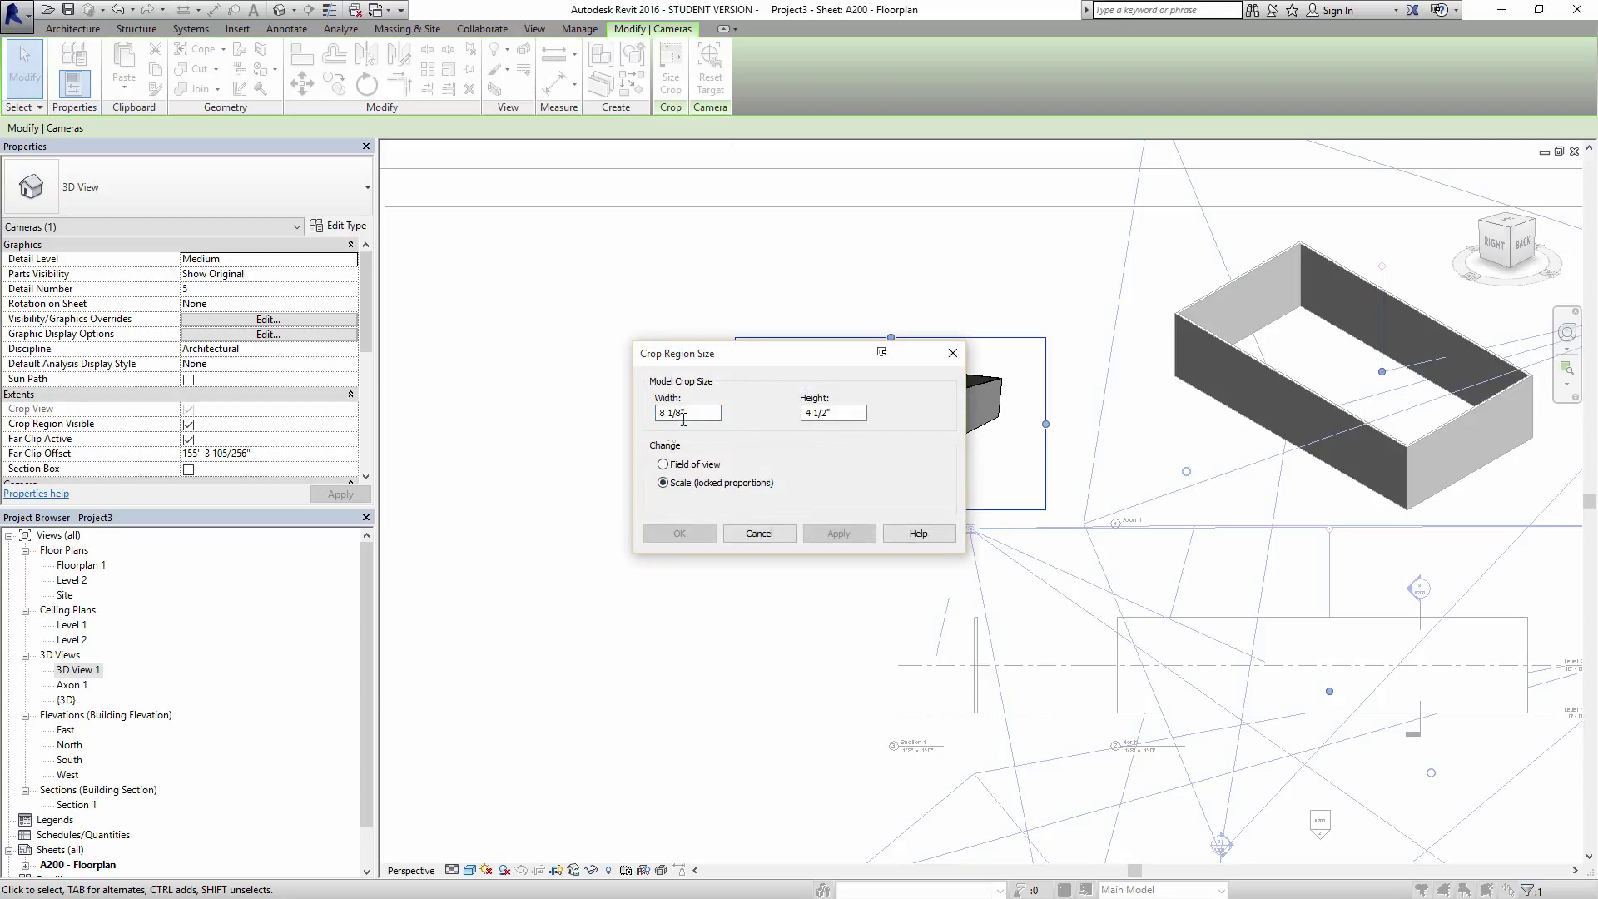
pyautogui.write('18')
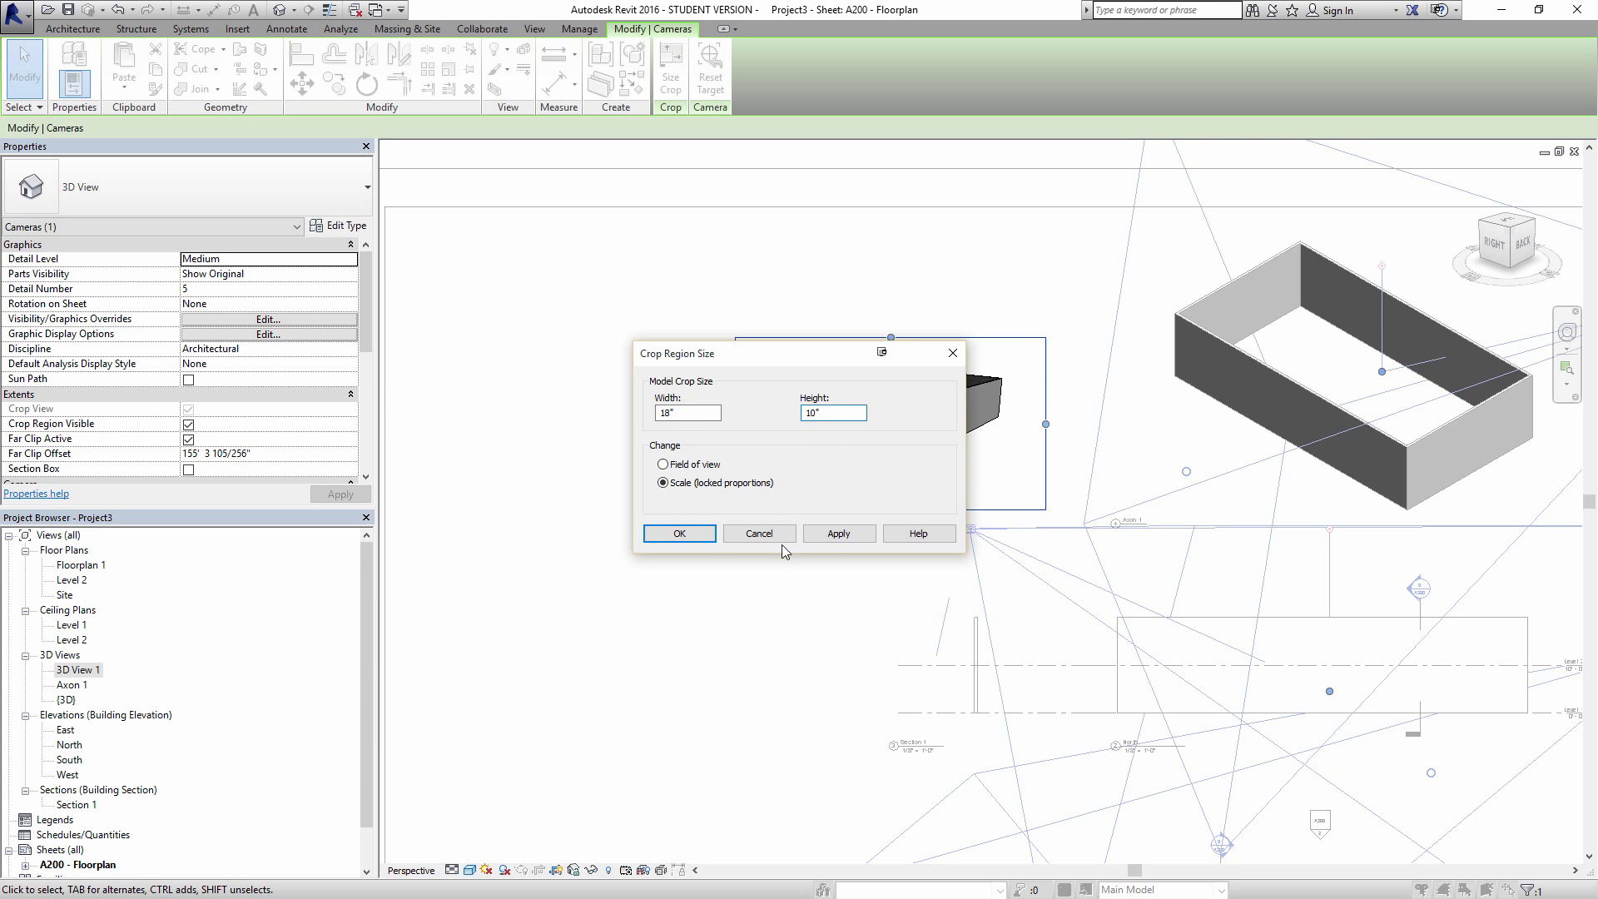
pyautogui.click(835, 534)
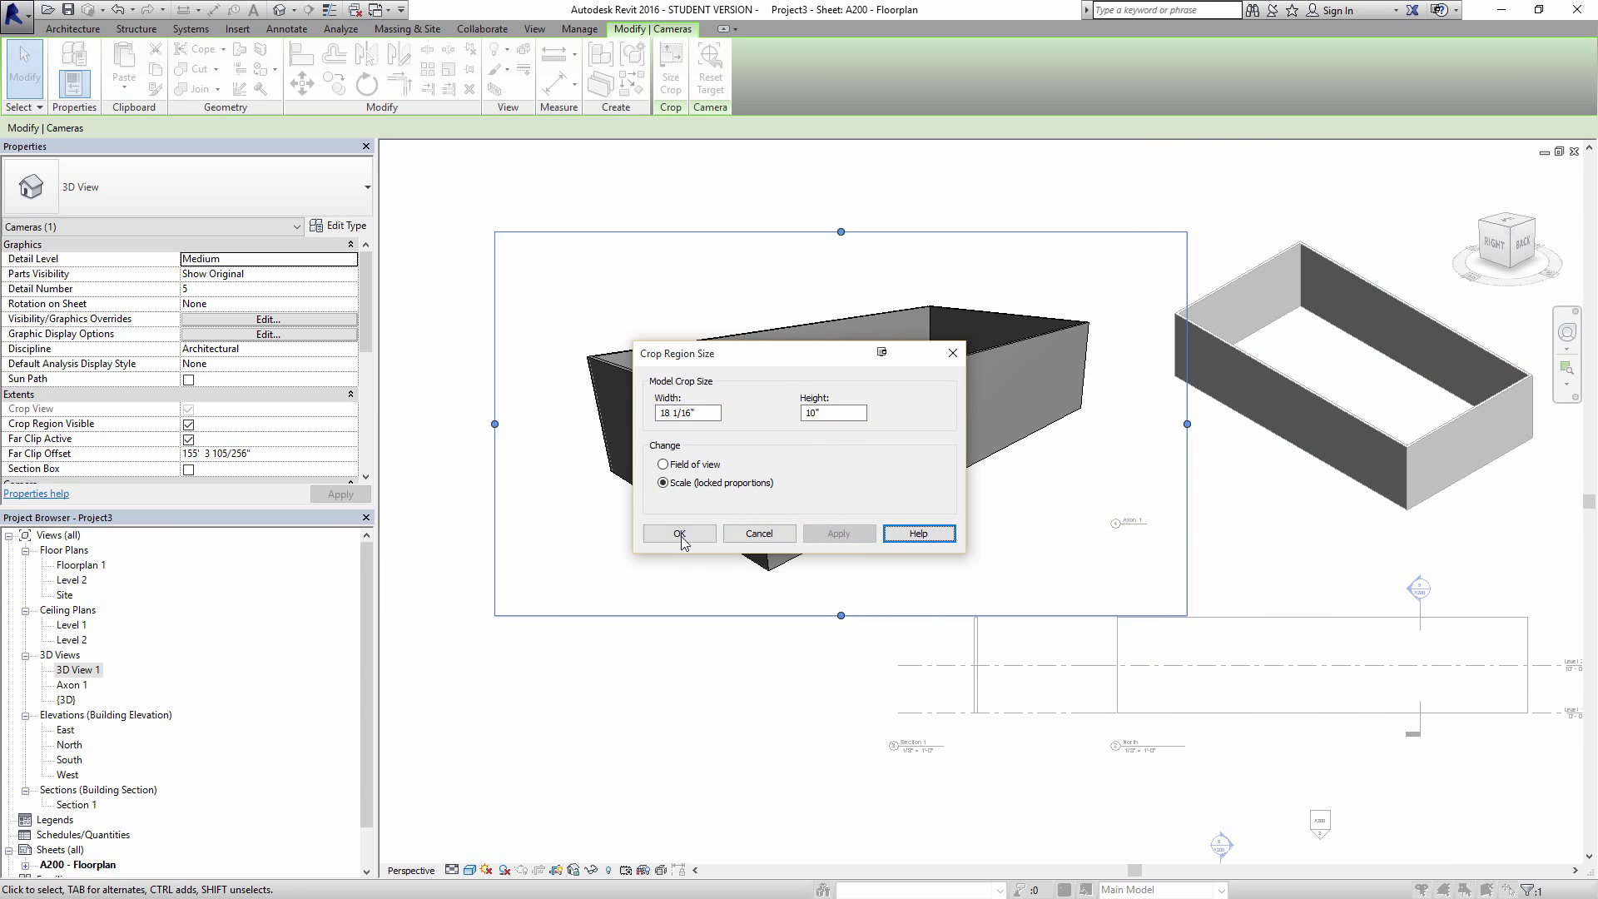
pyautogui.click(679, 533)
pyautogui.scroll(-2, 796, 582)
pyautogui.click(845, 568)
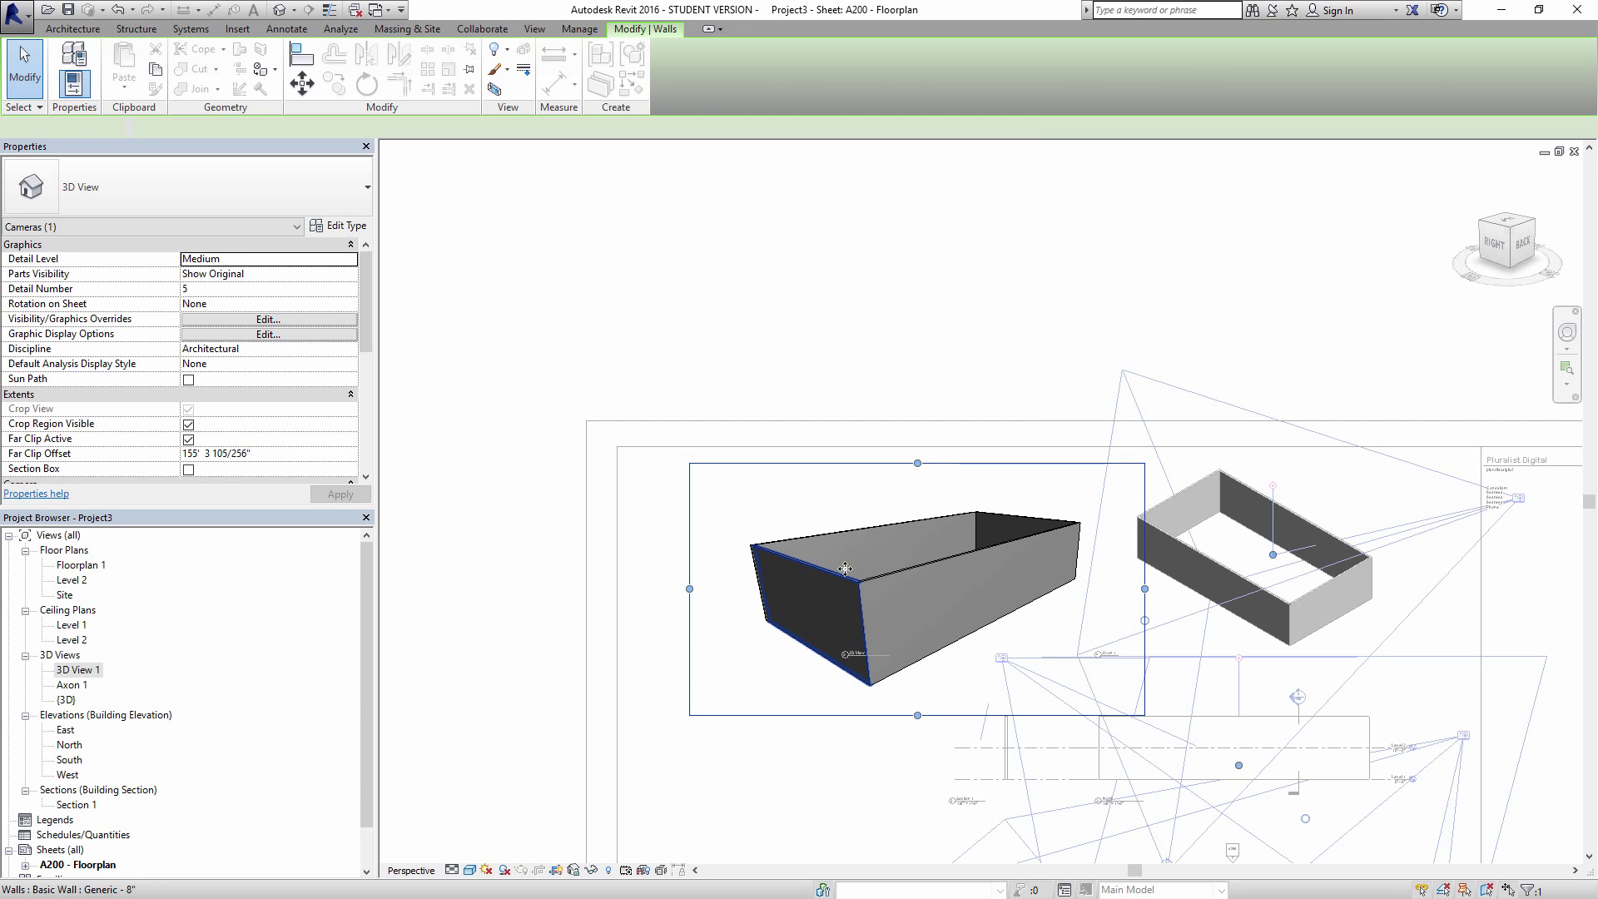
pyautogui.rightClick(816, 491)
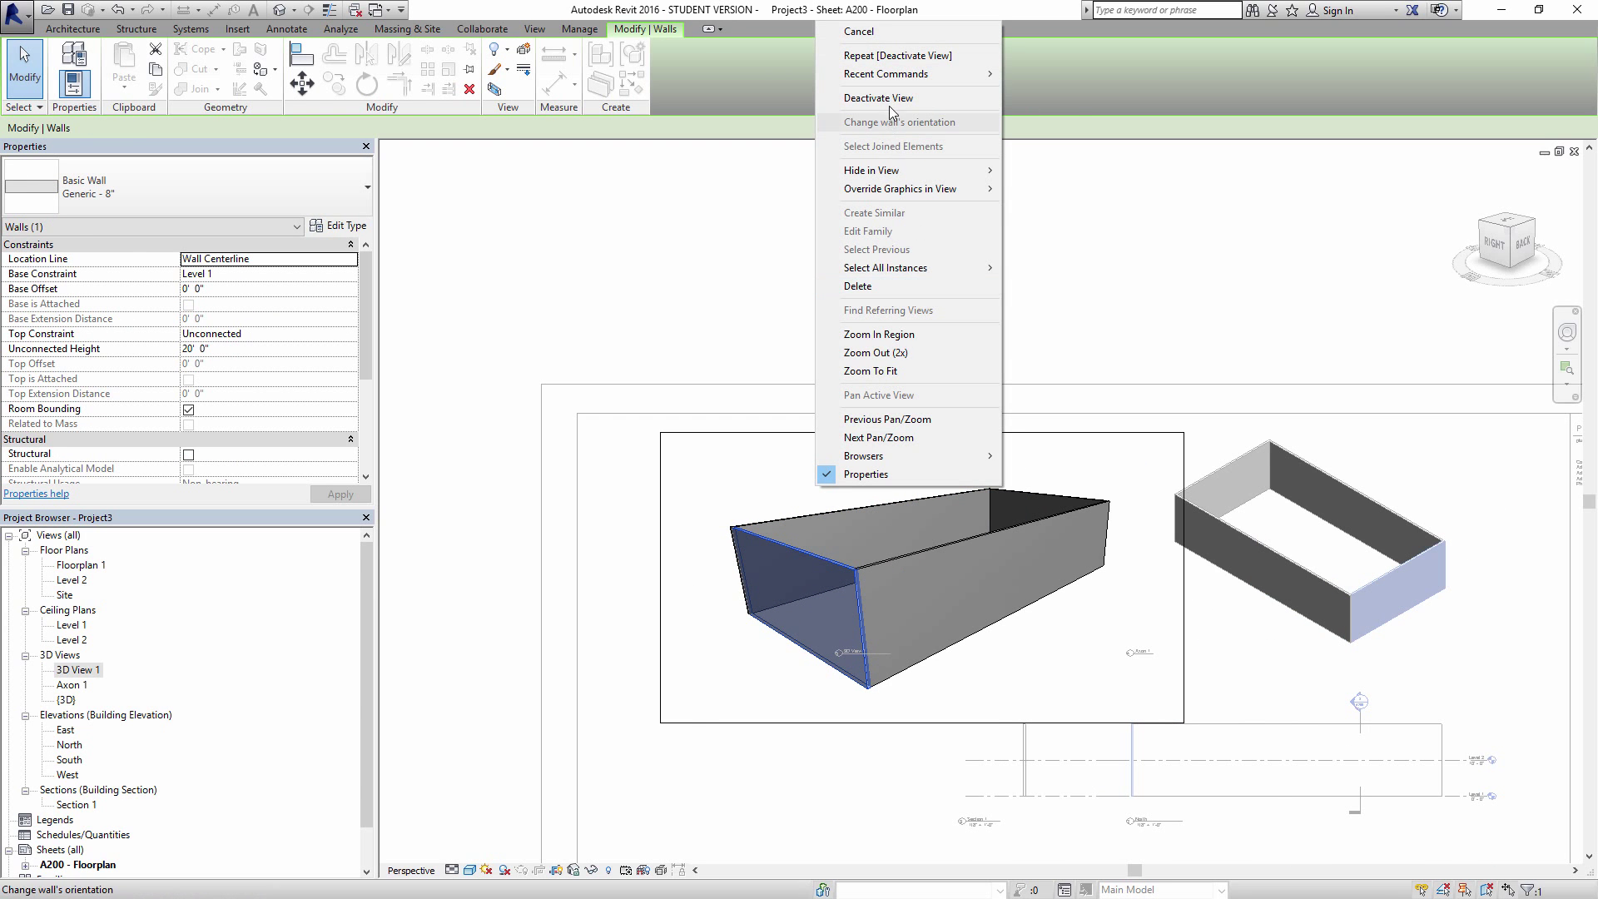
pyautogui.click(878, 97)
# Step: Move the enlarged 3D View 1 viewport toward the sheet's upper-left corner so it clears Axon 1 and the section
pyautogui.click(916, 541)
pyautogui.scroll(-1, 957, 550)
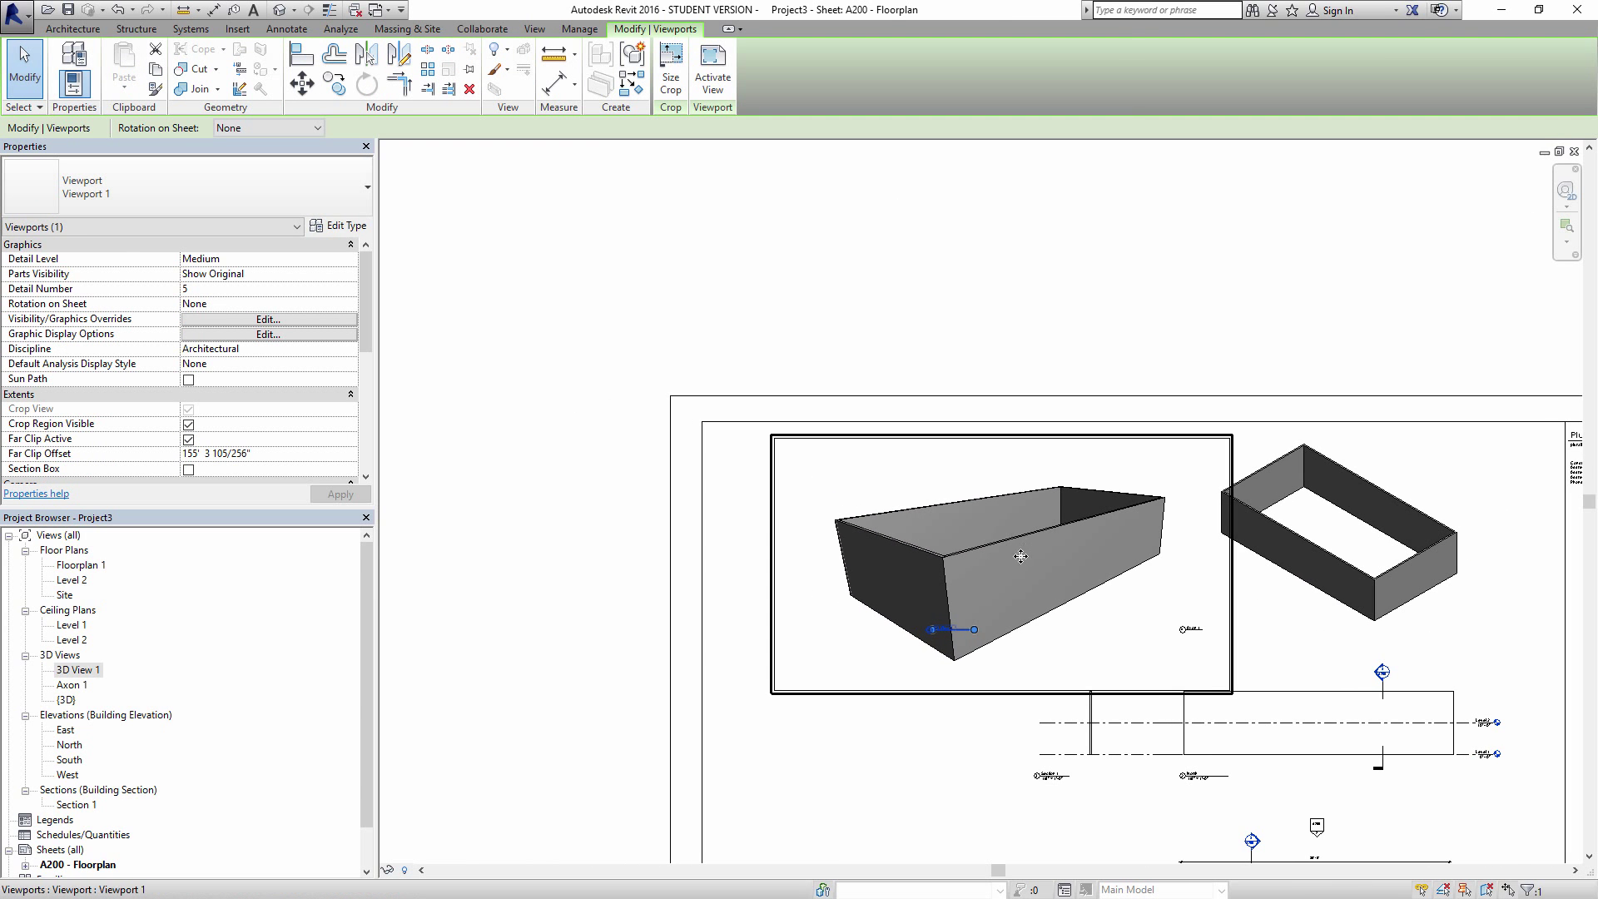
pyautogui.moveTo(1031, 567); pyautogui.dragTo(949, 537)
pyautogui.press('Escape')
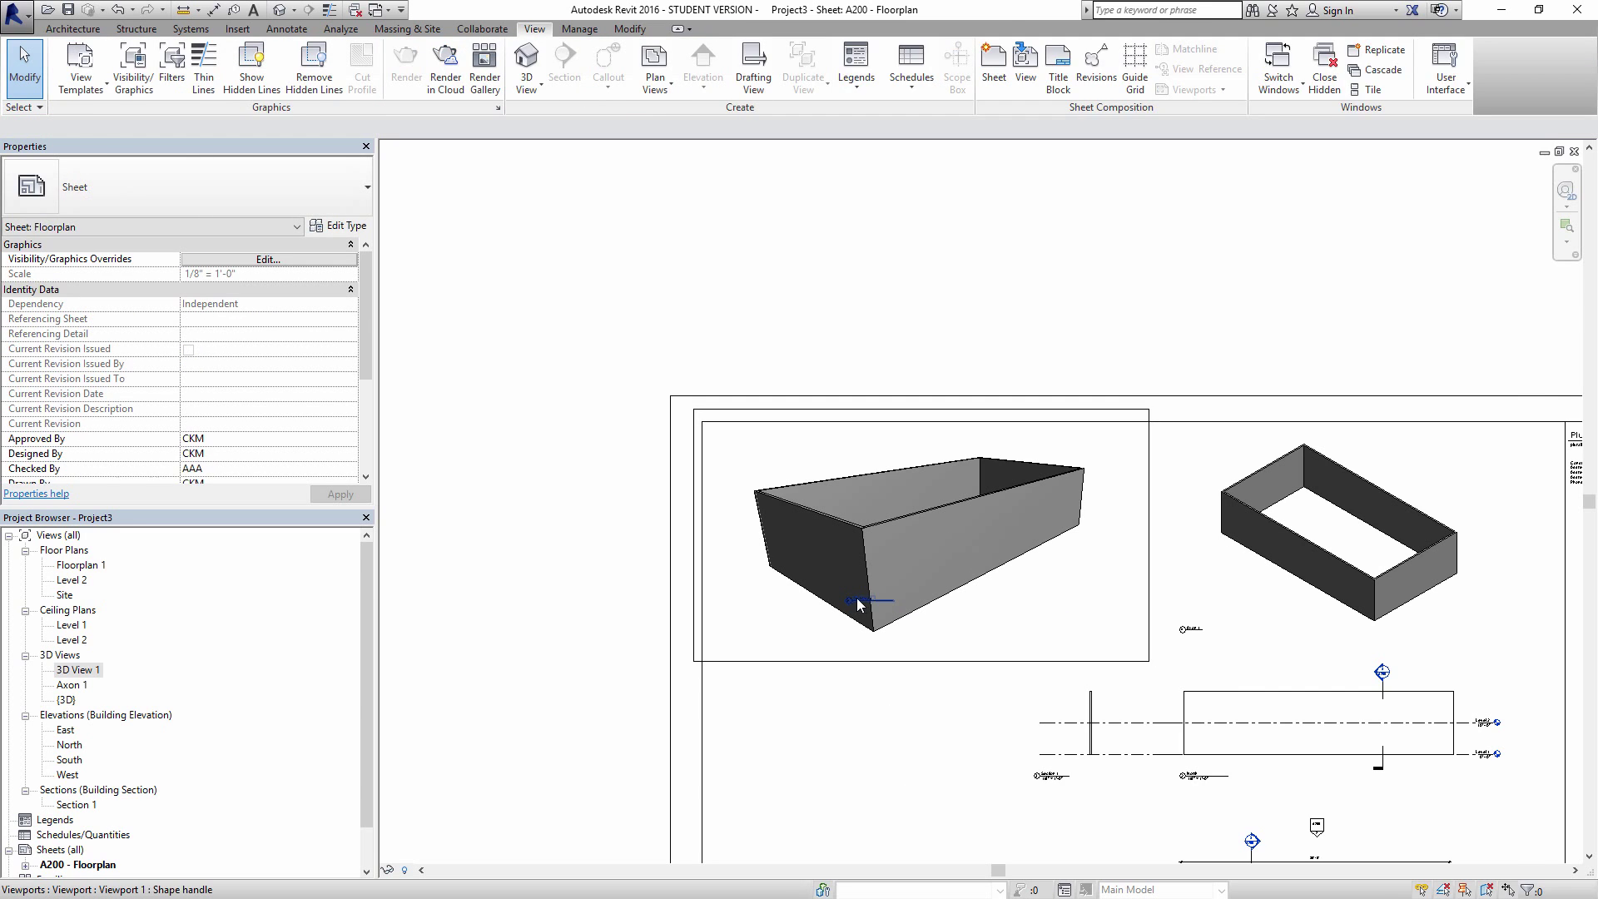
# Step: Lower the 3D View 1 and Axon 1 titles to a common line and align 3D View 1's title above Section 1's title
pyautogui.click(866, 616)
pyautogui.moveTo(866, 616); pyautogui.dragTo(866, 645)
pyautogui.click(1190, 629)
pyautogui.moveTo(1190, 630)
pyautogui.mouseDown()
pyautogui.moveTo(1193, 660)
pyautogui.moveTo(1193, 646)
pyautogui.mouseUp()
pyautogui.press('Escape')
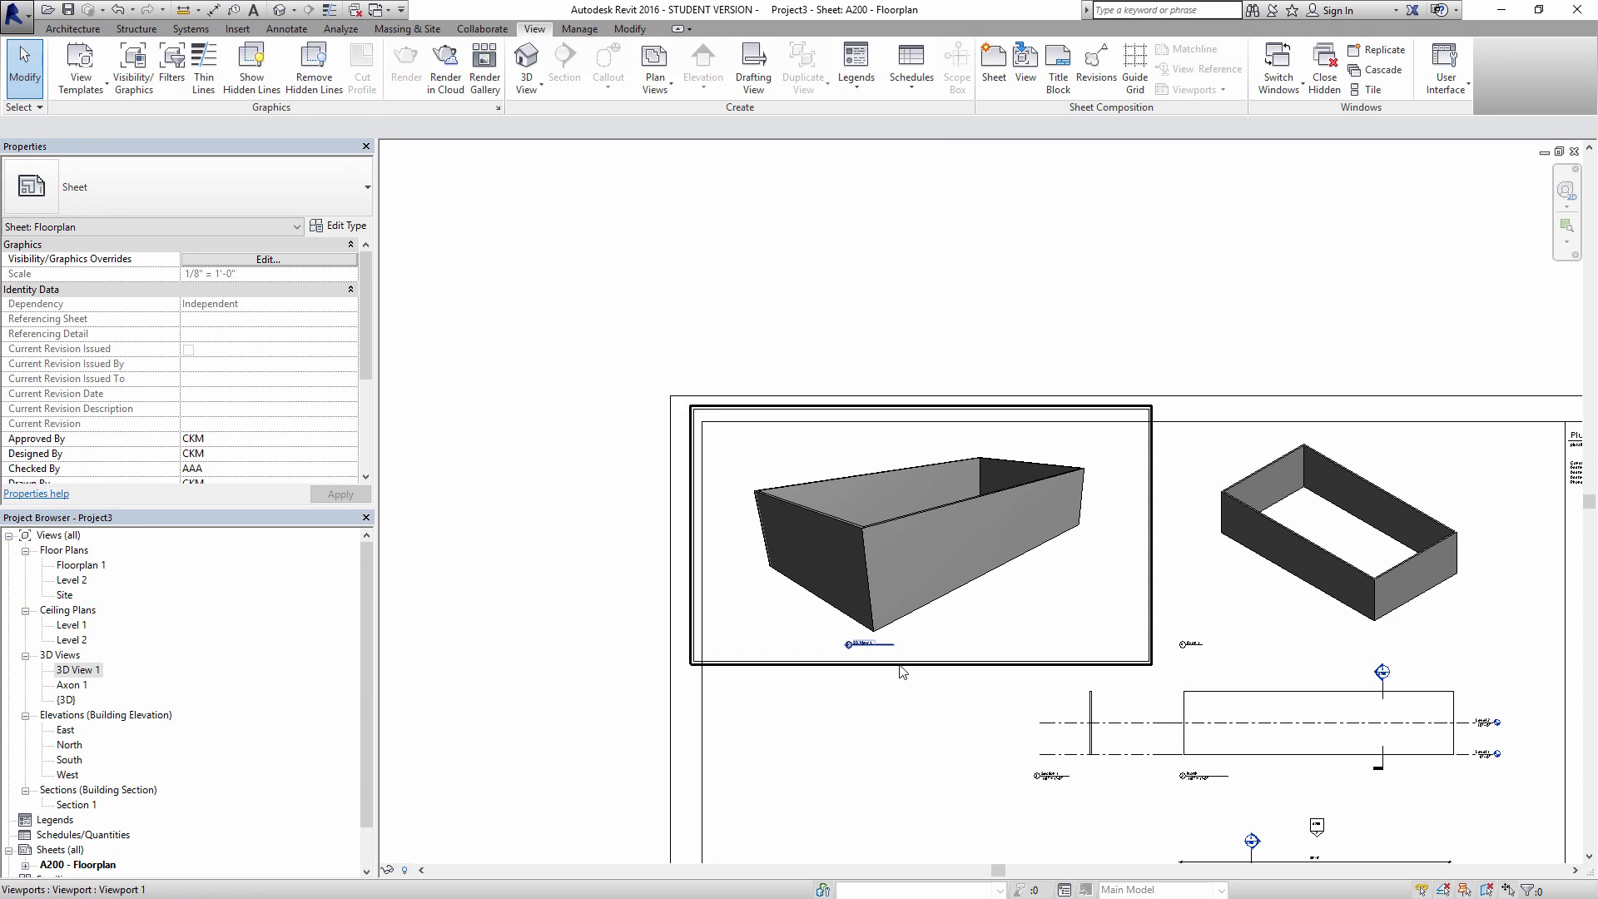
pyautogui.click(862, 645)
pyautogui.moveTo(862, 645); pyautogui.dragTo(1049, 646)
pyautogui.click(949, 760)
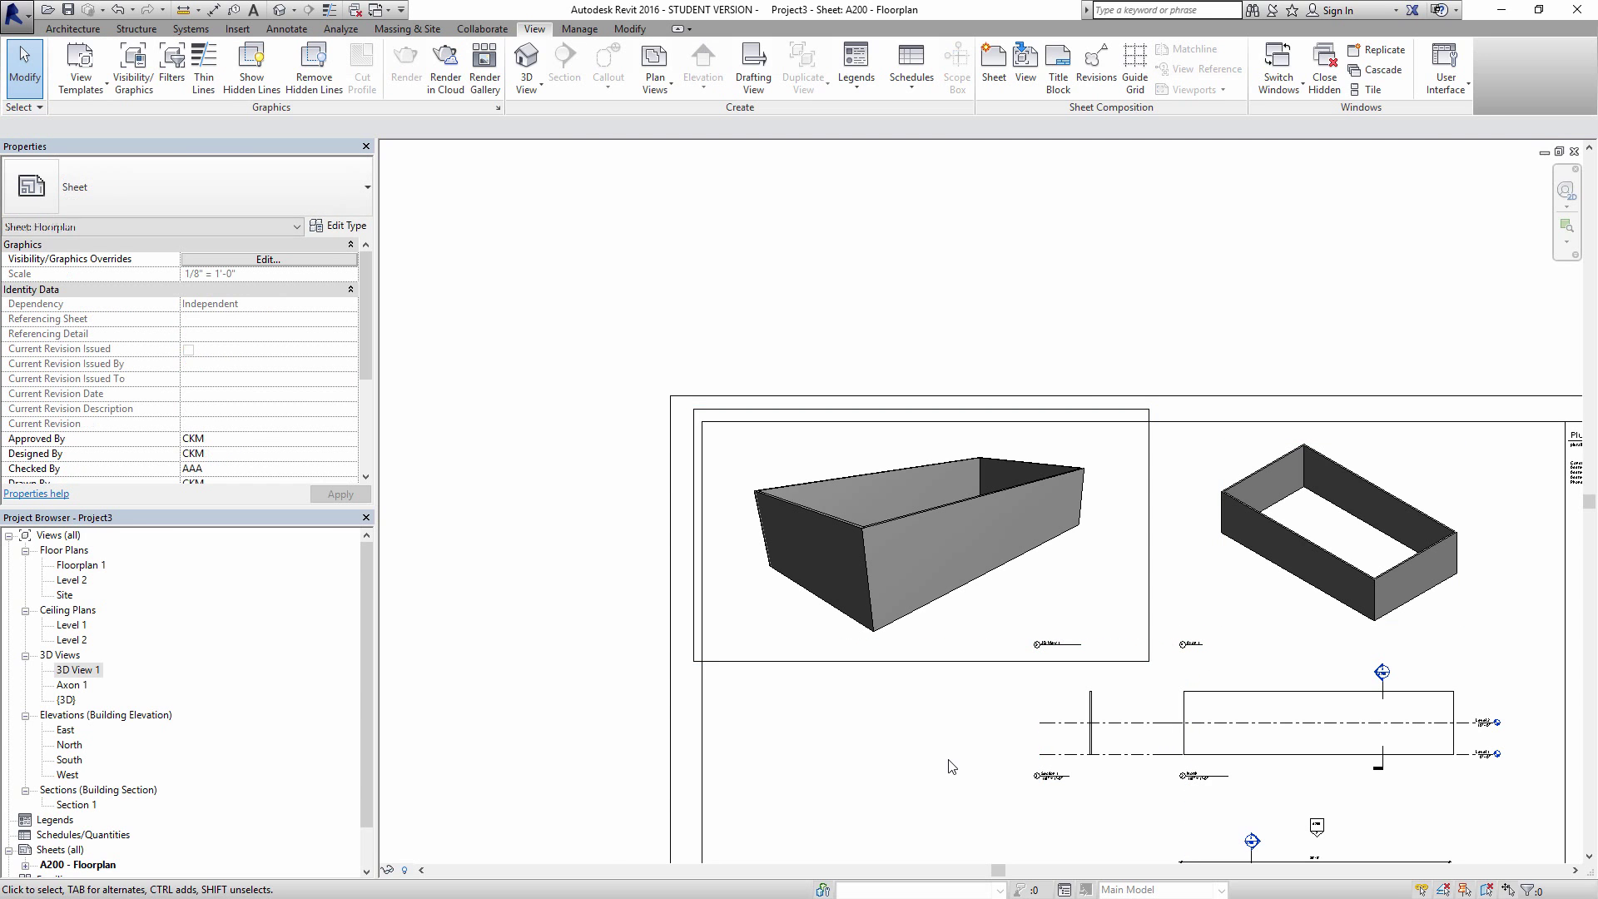
# Step: Activate 3D View 1, hide its crop region, deactivate it and show the whole sheet
pyautogui.moveTo(949, 760); pyautogui.dragTo(797, 721, button='middle')
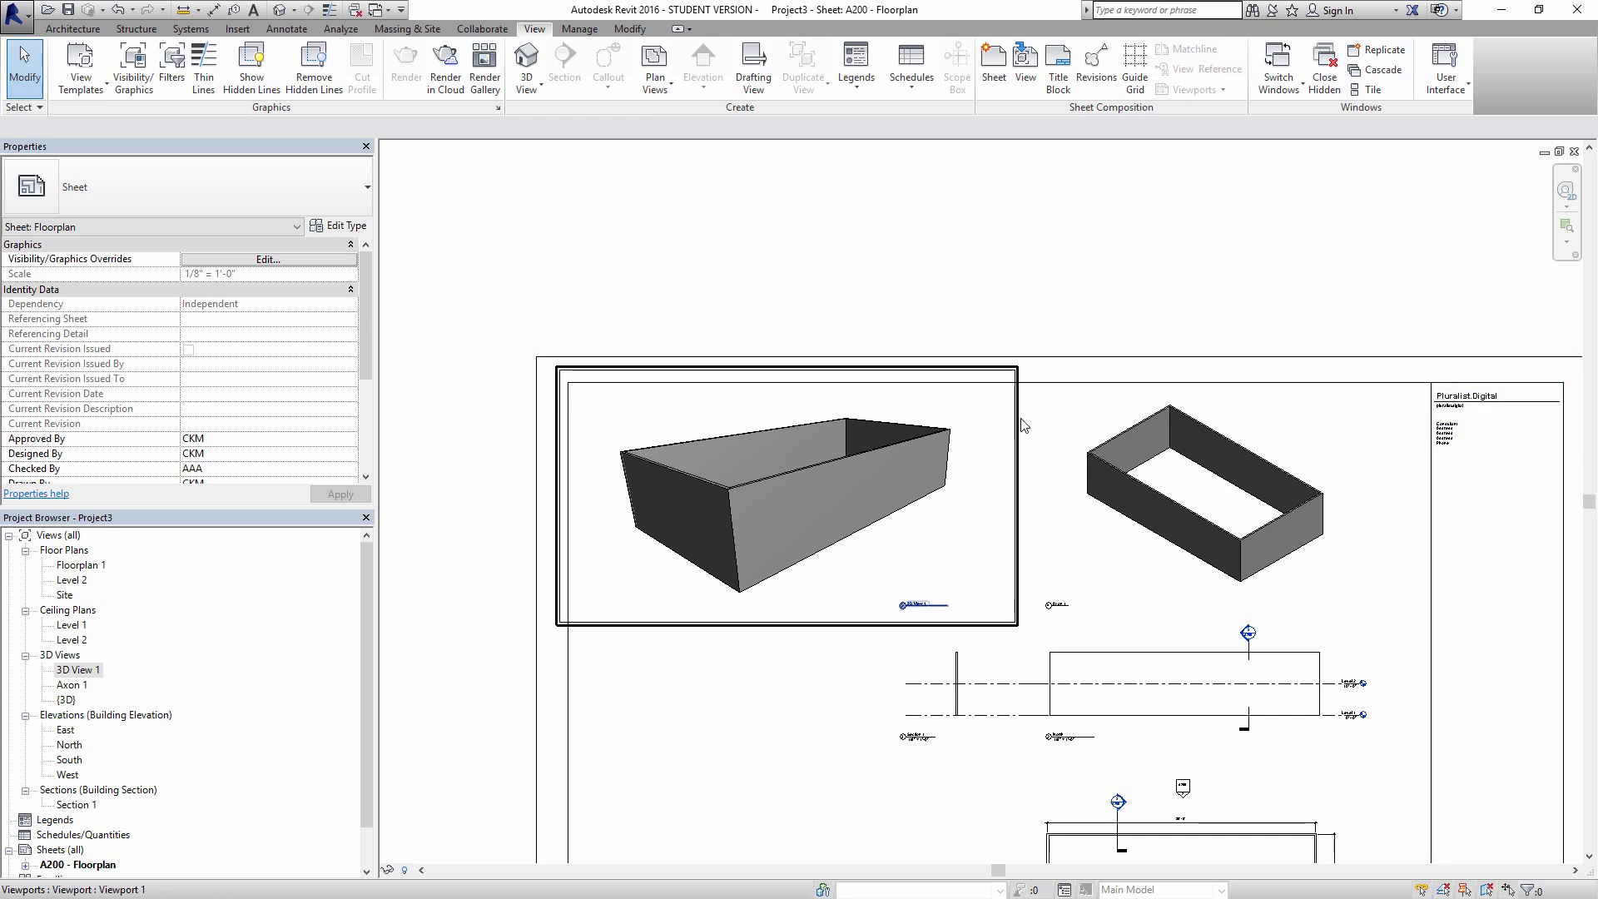
pyautogui.doubleClick(990, 444)
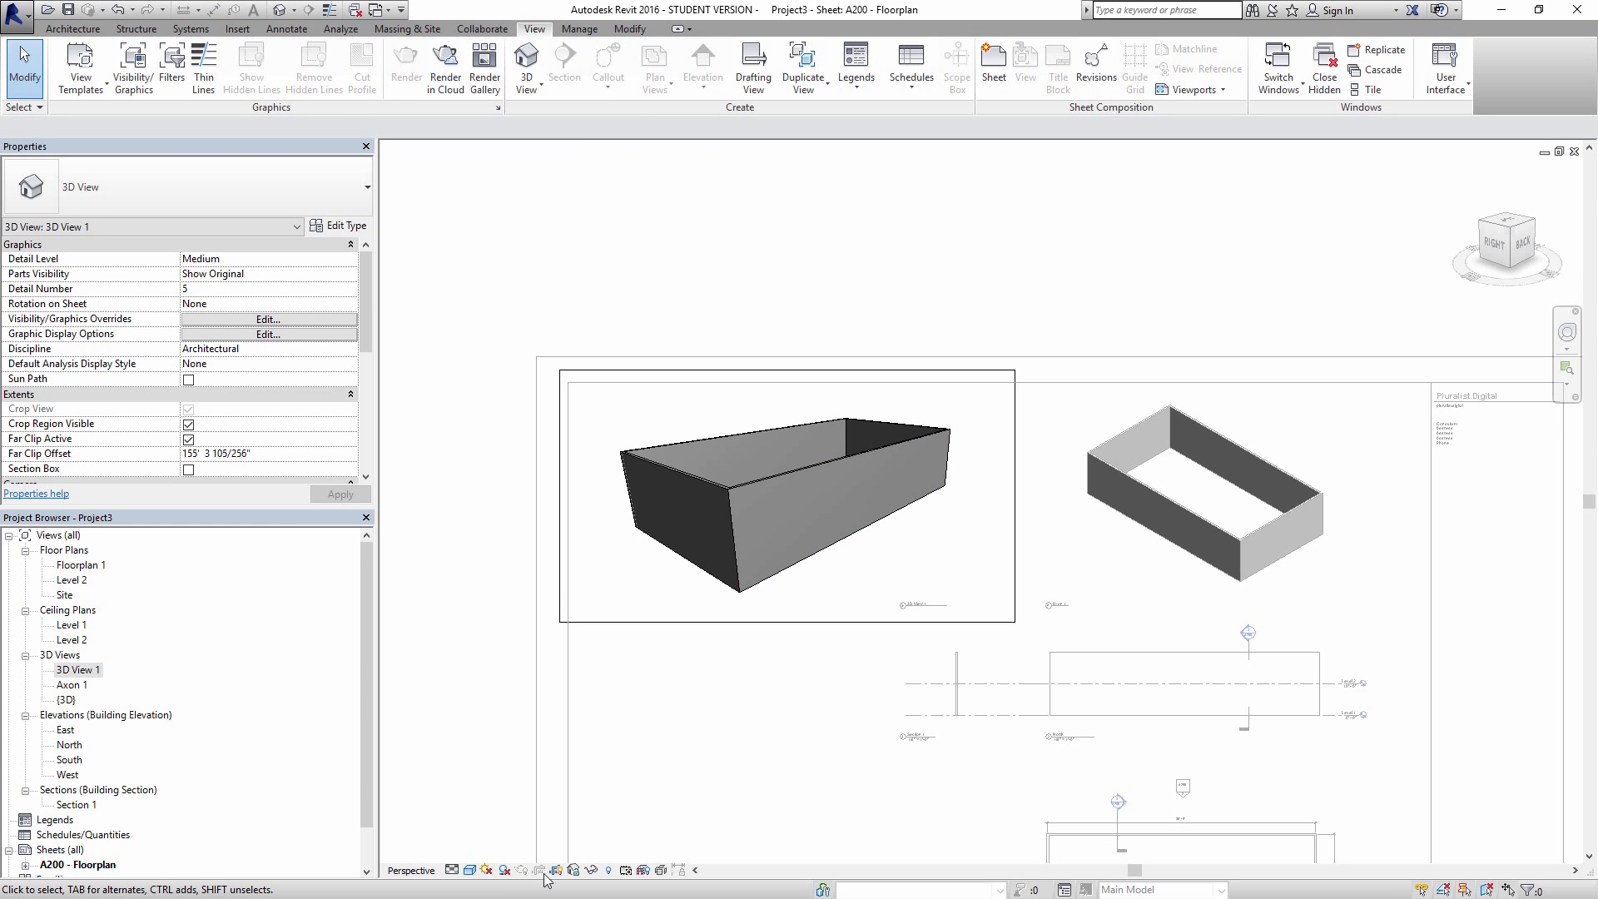
pyautogui.click(572, 869)
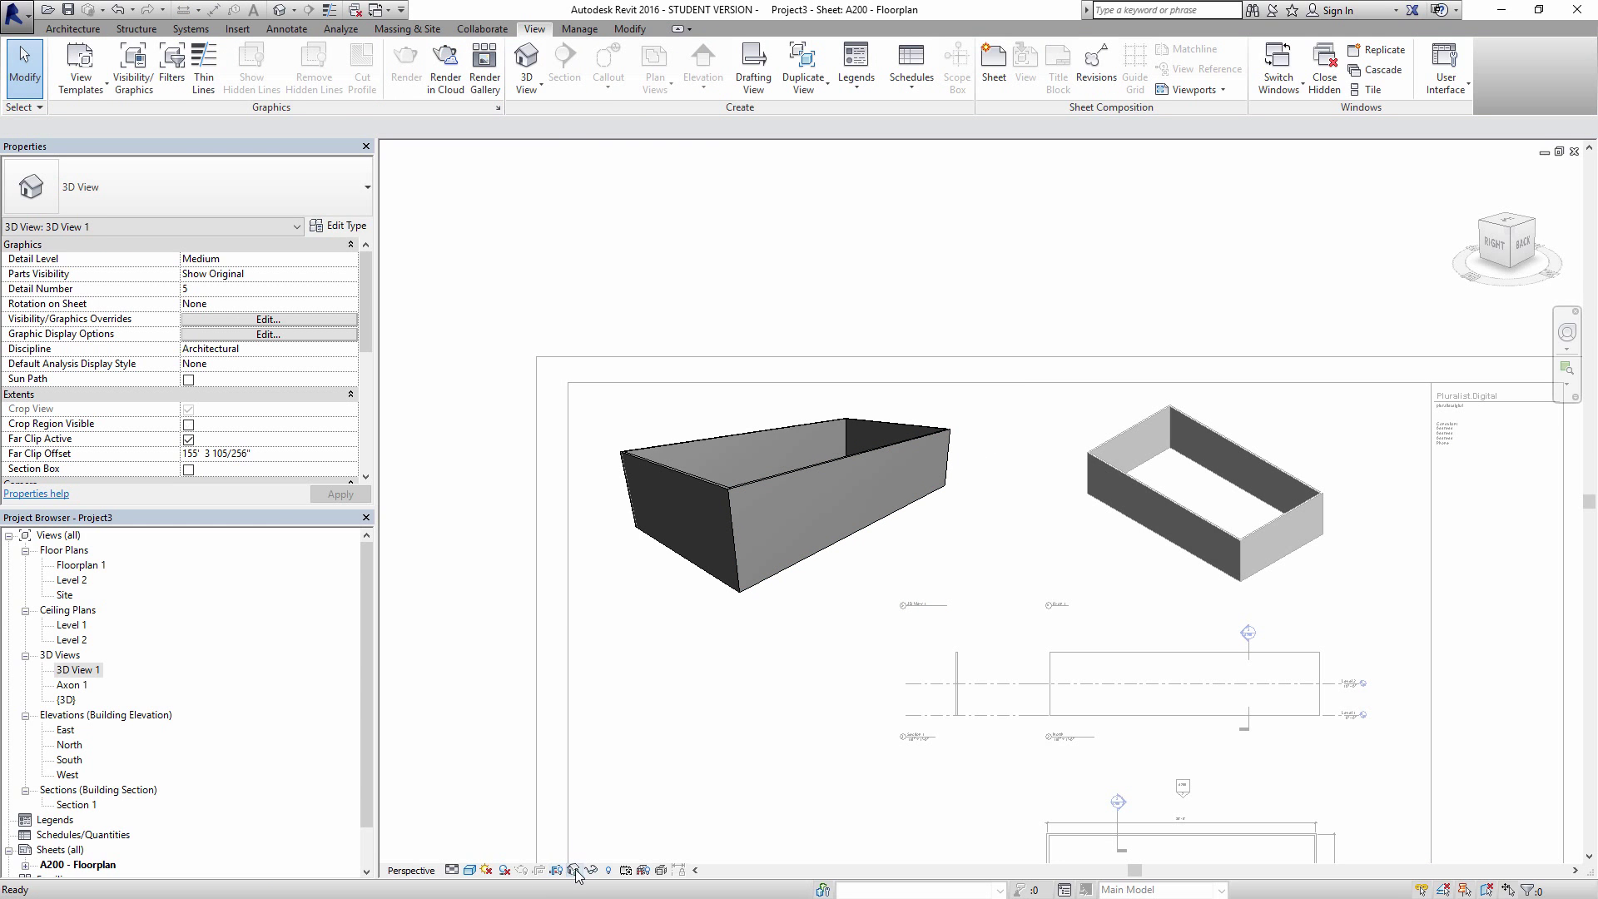
pyautogui.rightClick(940, 529)
pyautogui.click(999, 609)
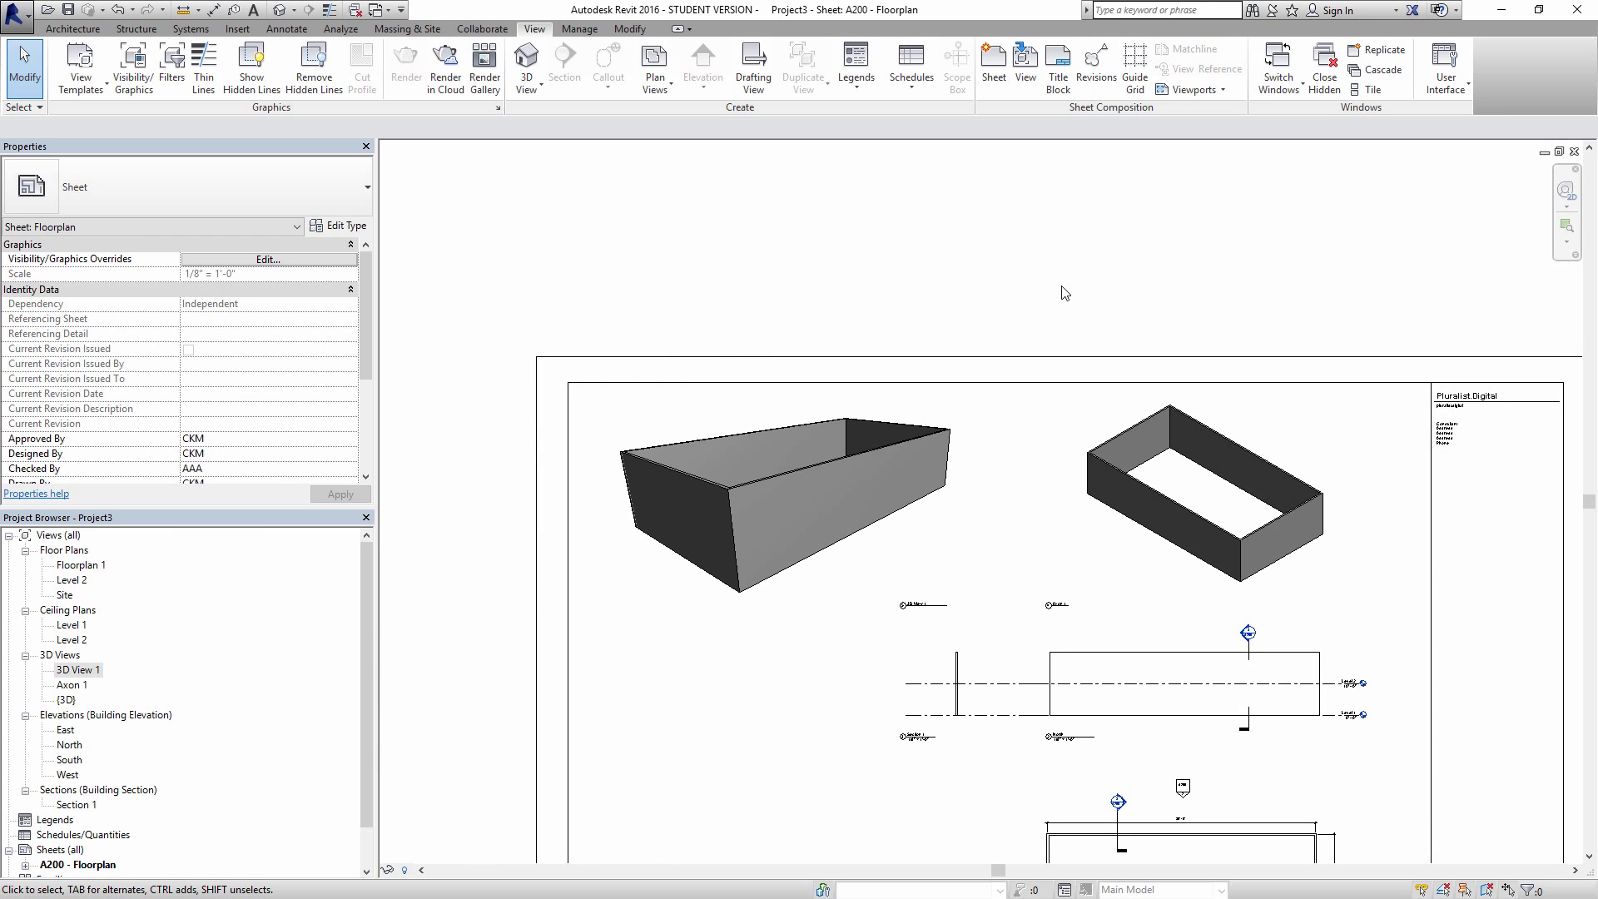
pyautogui.press('a')
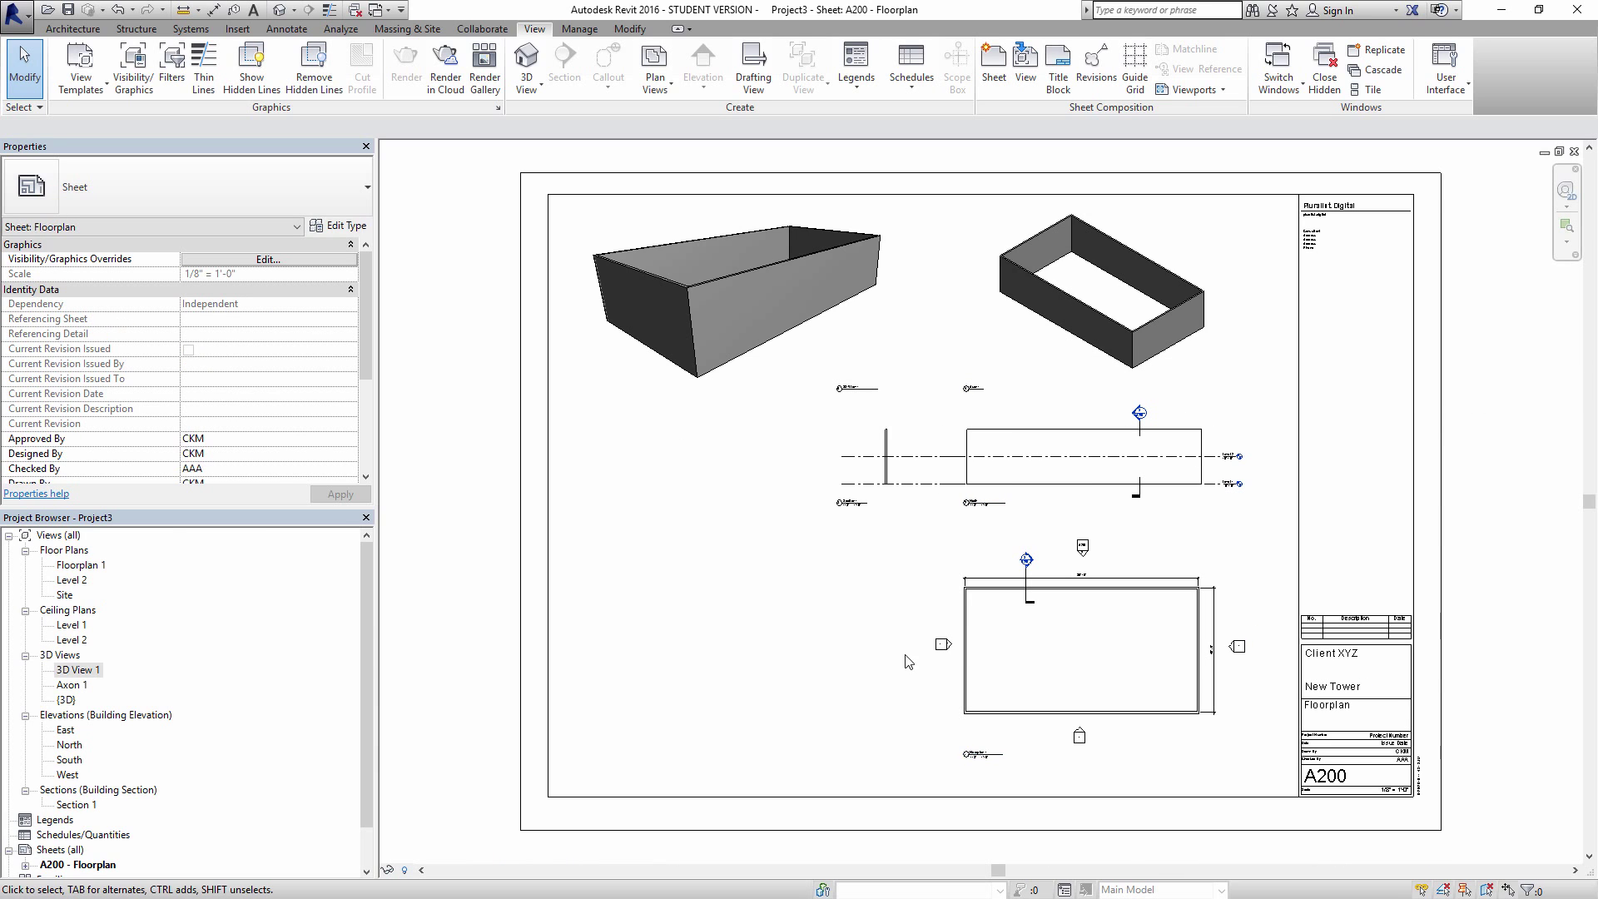